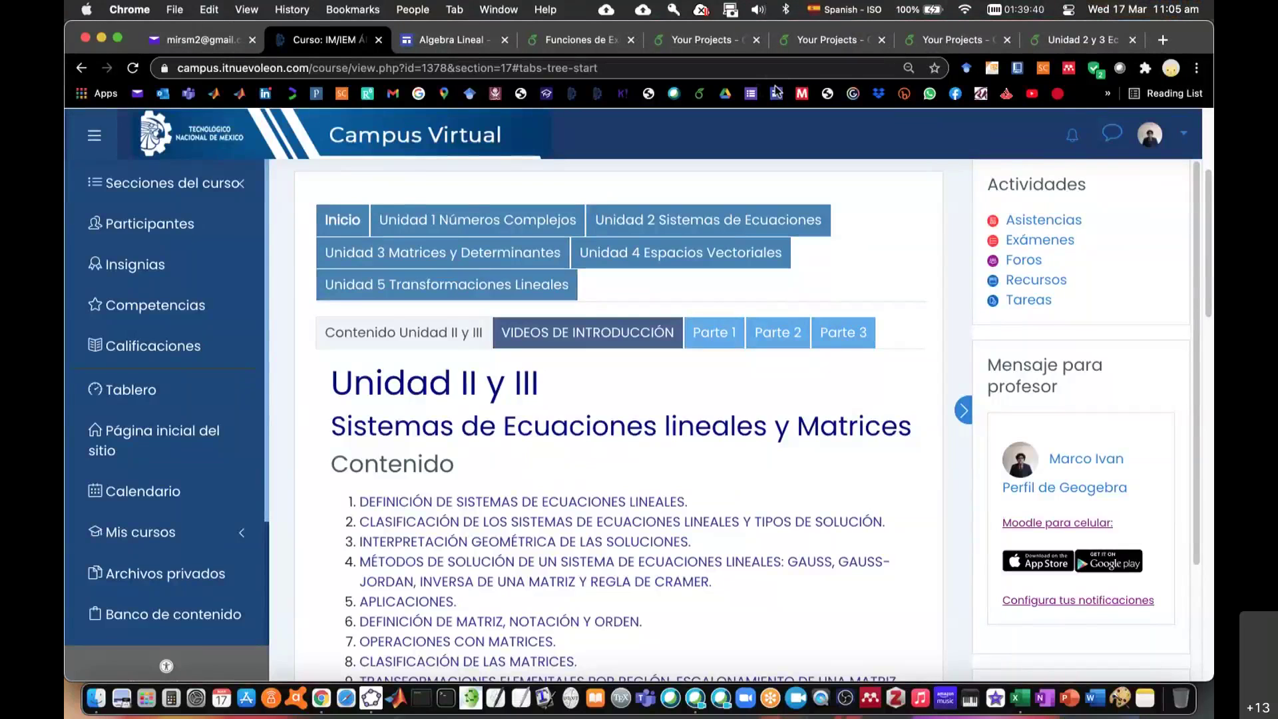
Step: Open IEM Álgebra Lineal's Unidad 2 Sistemas de Ecuaciones section and scroll down to the FUNCIONES DE EXCEL links
scroll(169, 557, down, 5)
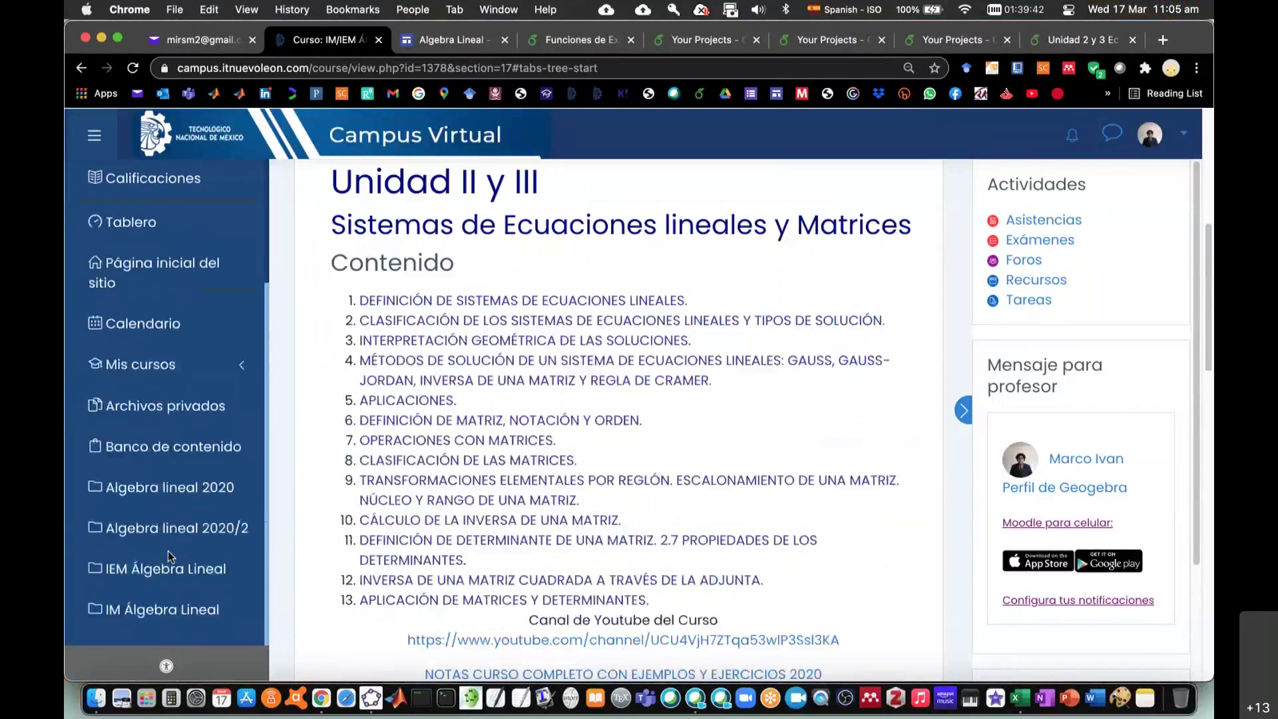
click(198, 577)
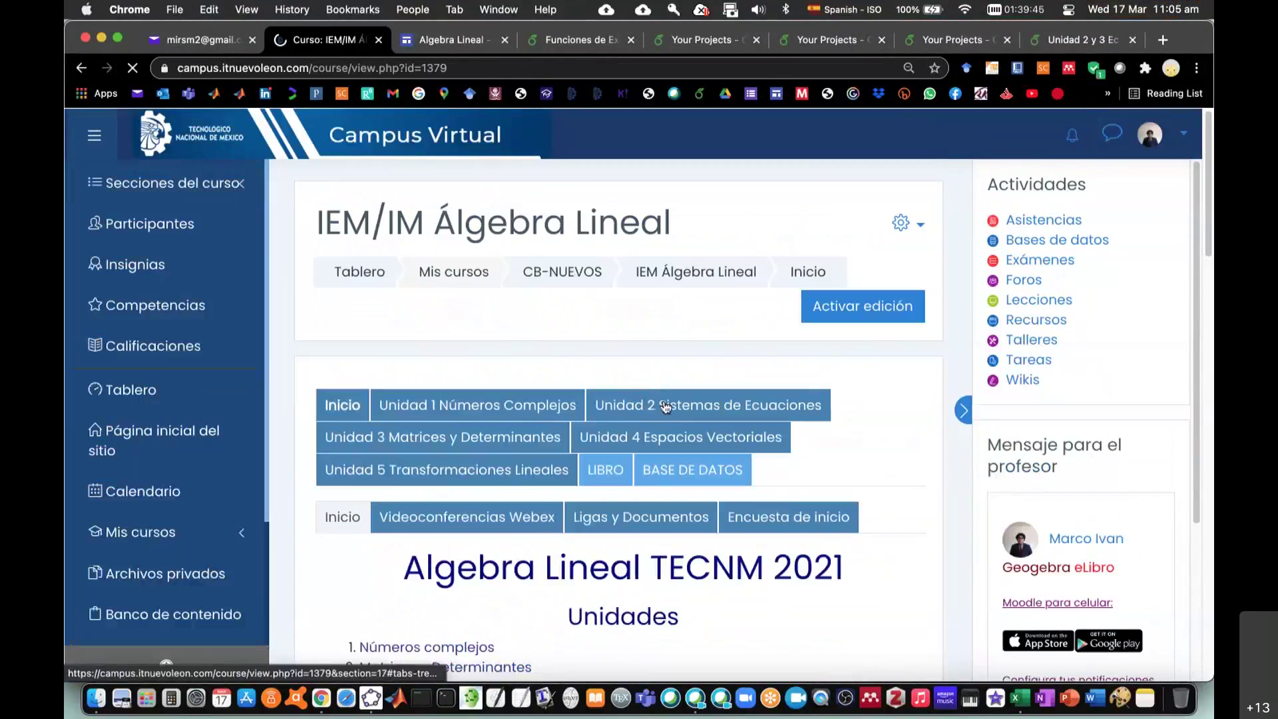
click(665, 406)
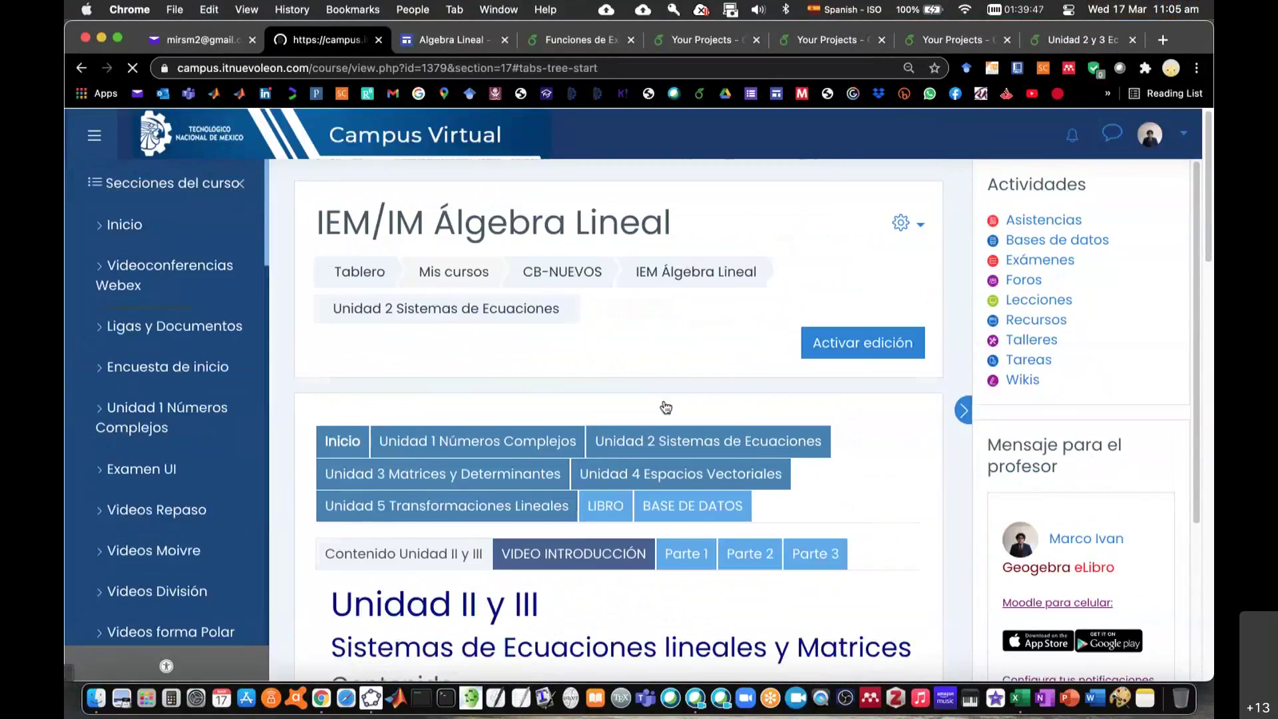
scroll(641, 550, down, 1)
scroll(651, 544, down, 2)
scroll(651, 544, down, 3)
scroll(652, 545, down, 2)
scroll(653, 546, down, 1)
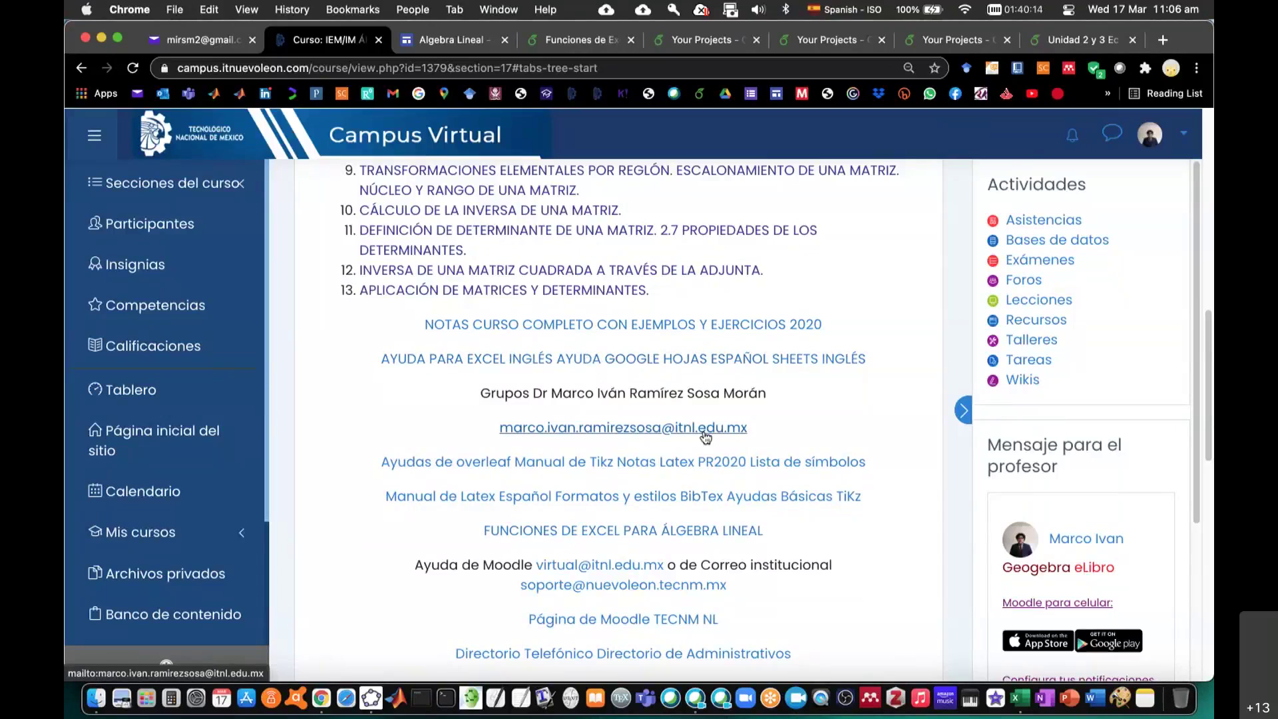
Step: Open the FUNCIONES DE EXCEL PARA ÁLGEBRA LINEAL notes in Overleaf, hiding the file tree and widening the editor
click(730, 536)
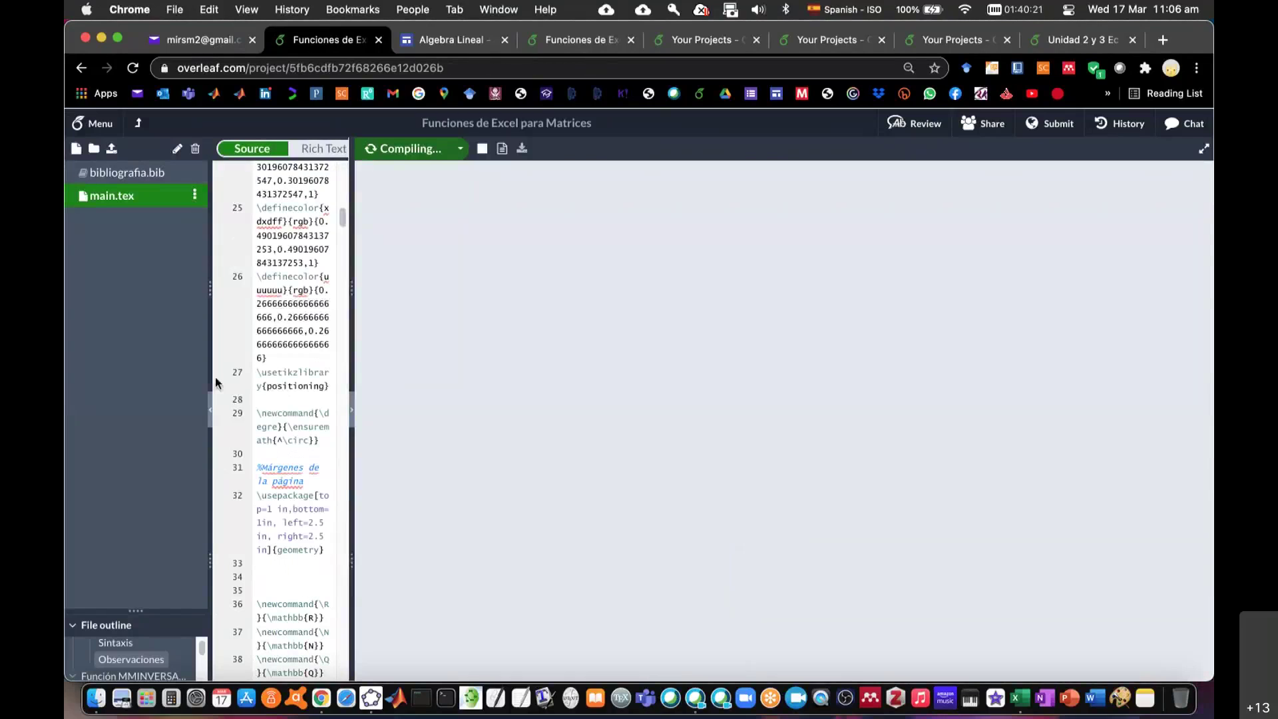
click(210, 408)
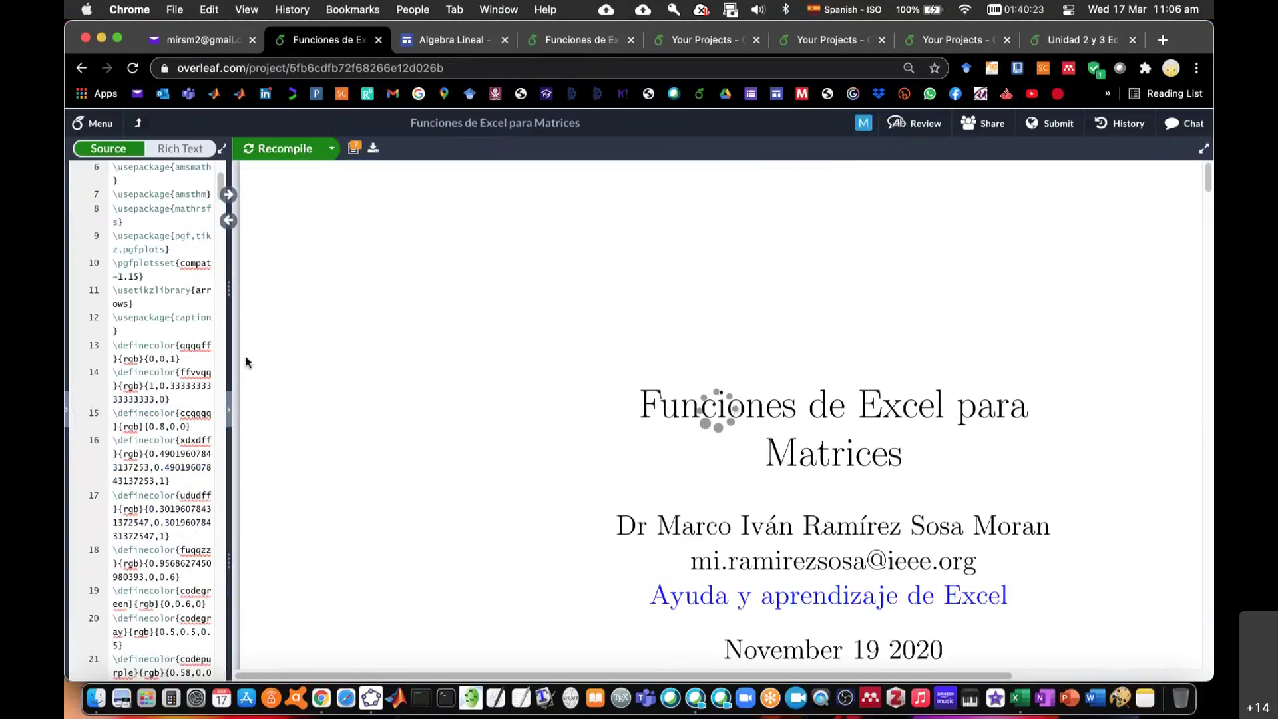
drag(229, 373, 369, 375)
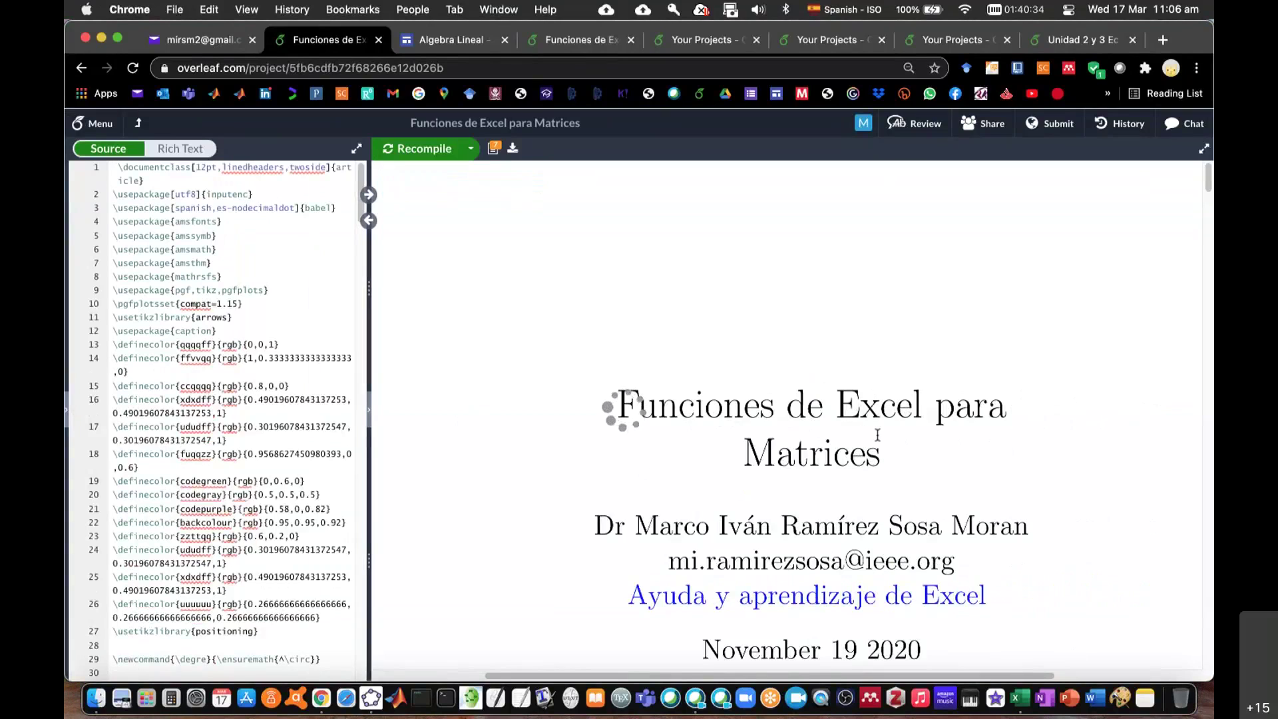
Step: Read through the compiled PDF covering the MDETERM, MMINVERSA and MMULT functions
scroll(877, 434, down, 3)
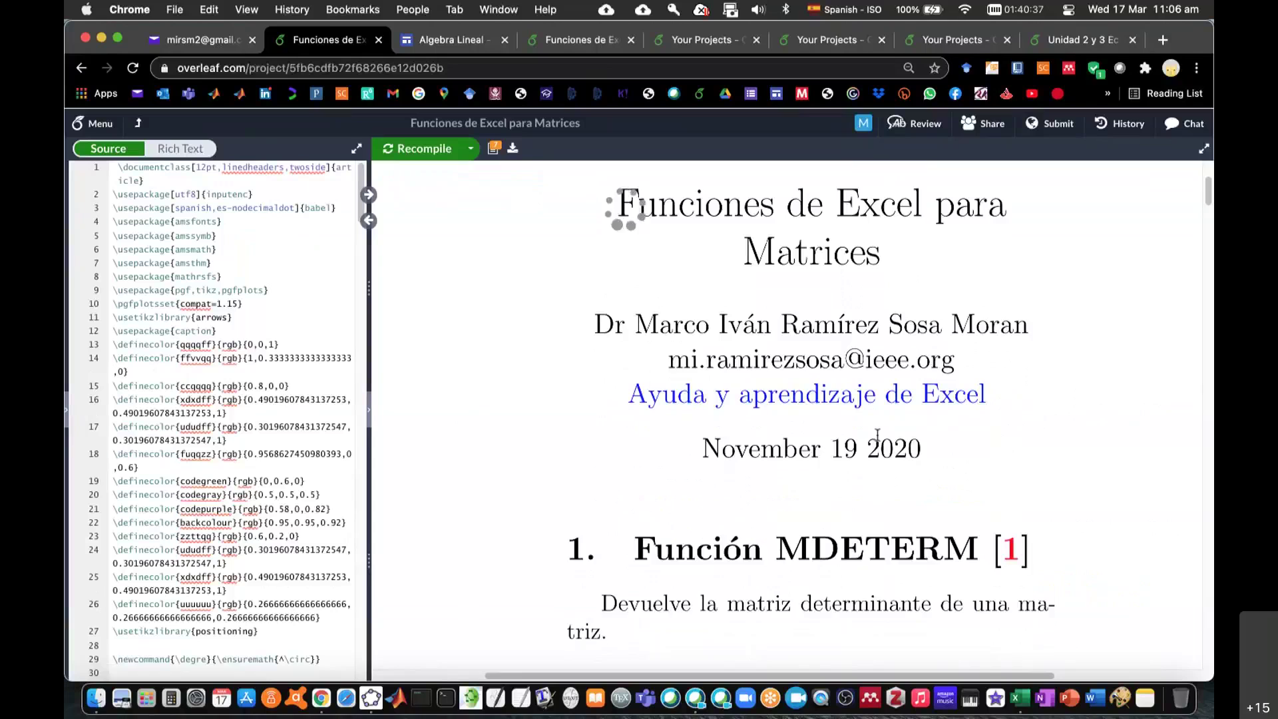
scroll(877, 435, down, 1)
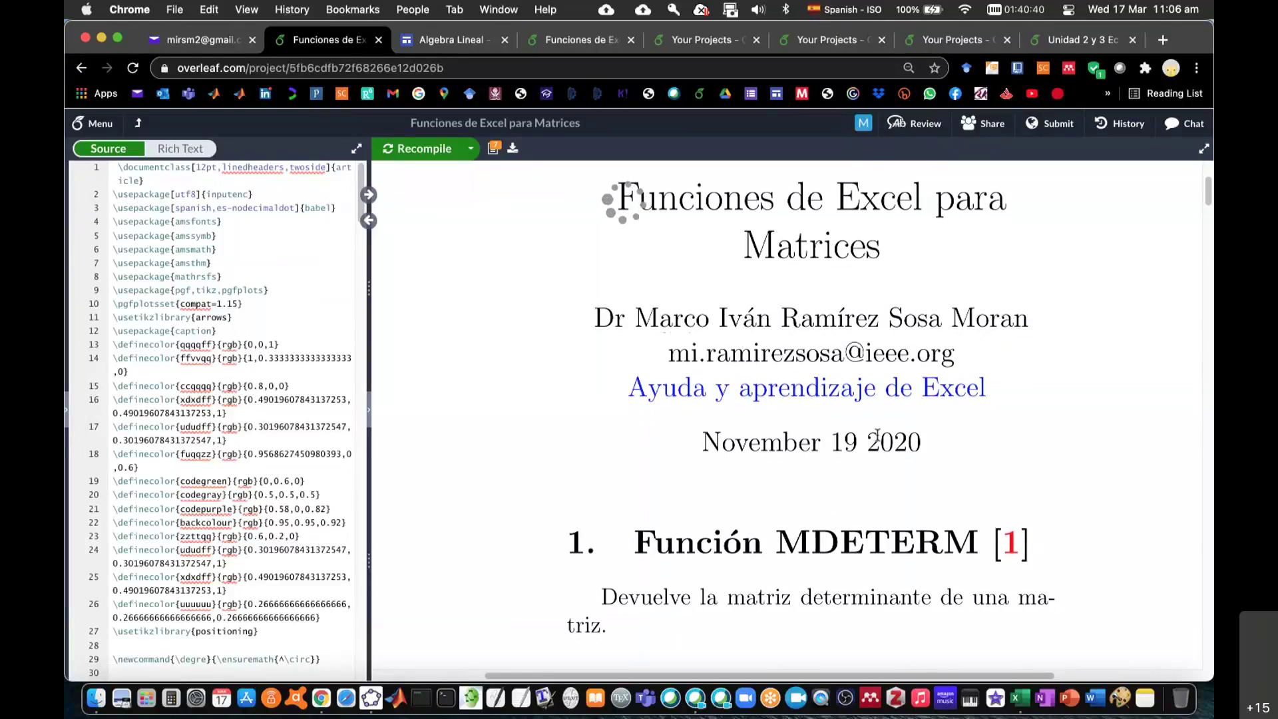
scroll(877, 435, down, 4)
scroll(878, 434, down, 1)
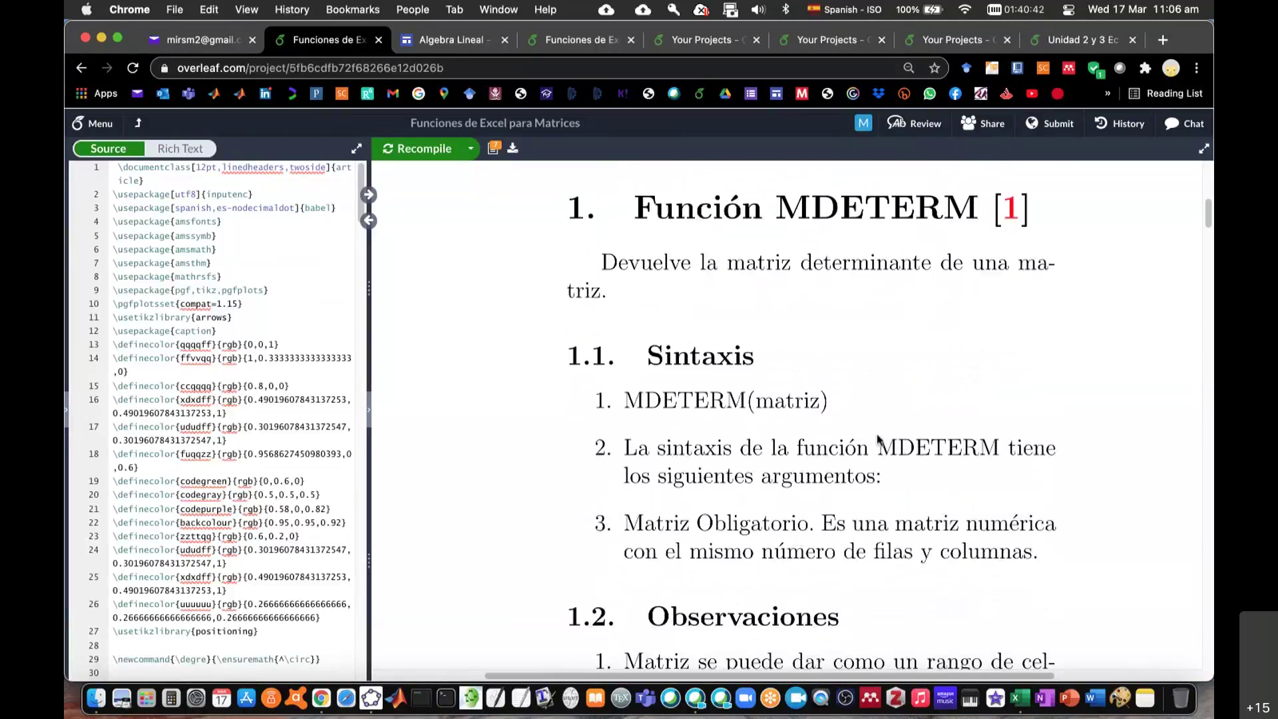
scroll(877, 439, down, 3)
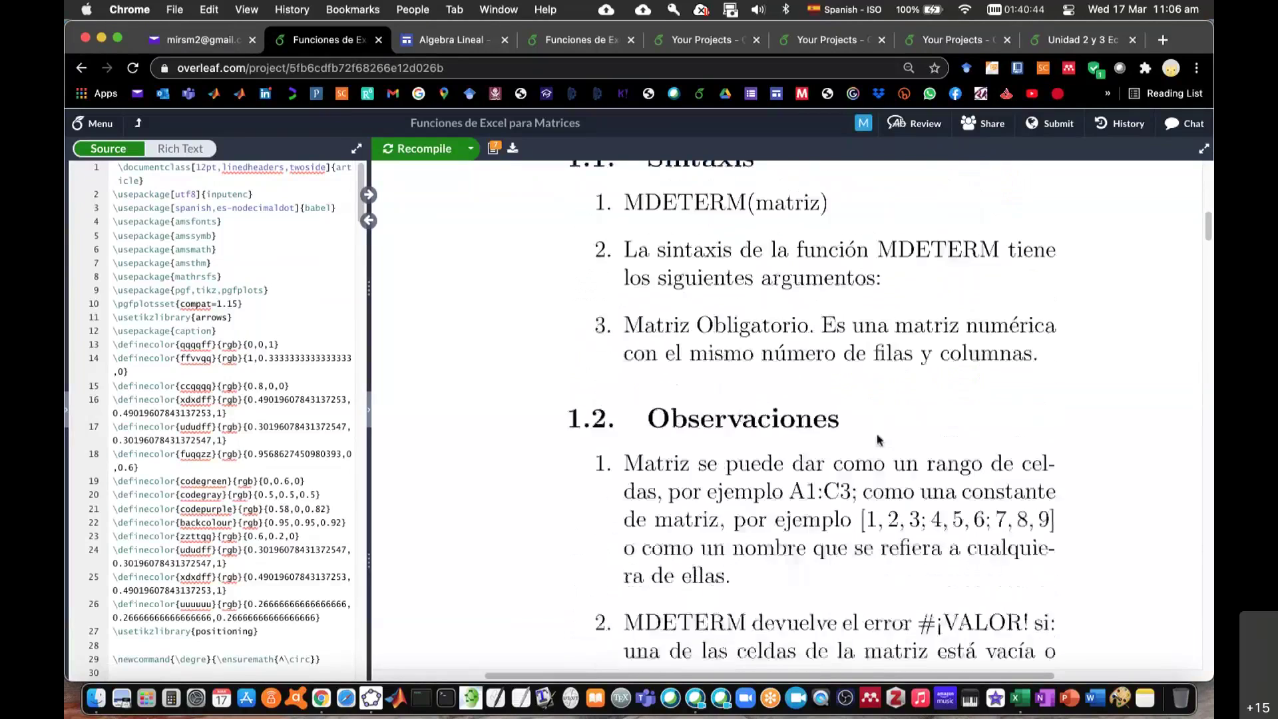
scroll(877, 436, down, 4)
scroll(877, 434, down, 8)
scroll(878, 435, down, 3)
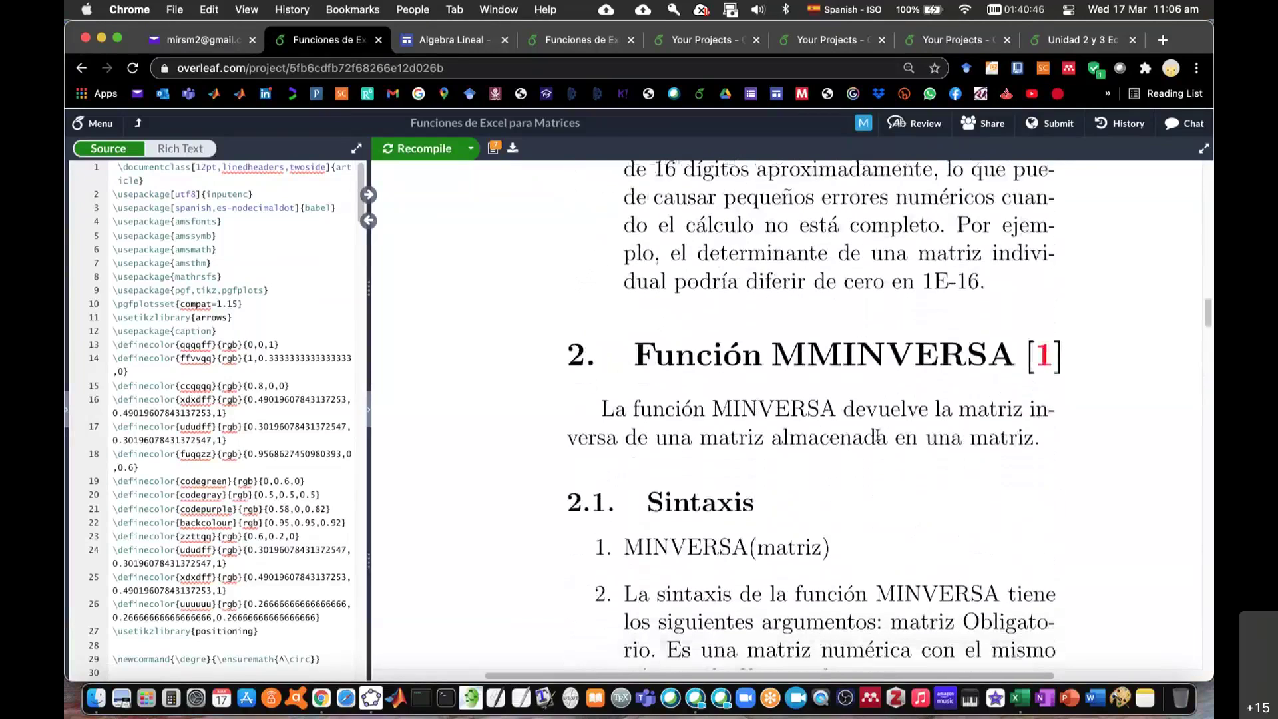
scroll(877, 434, down, 2)
scroll(877, 435, down, 6)
scroll(877, 435, down, 2)
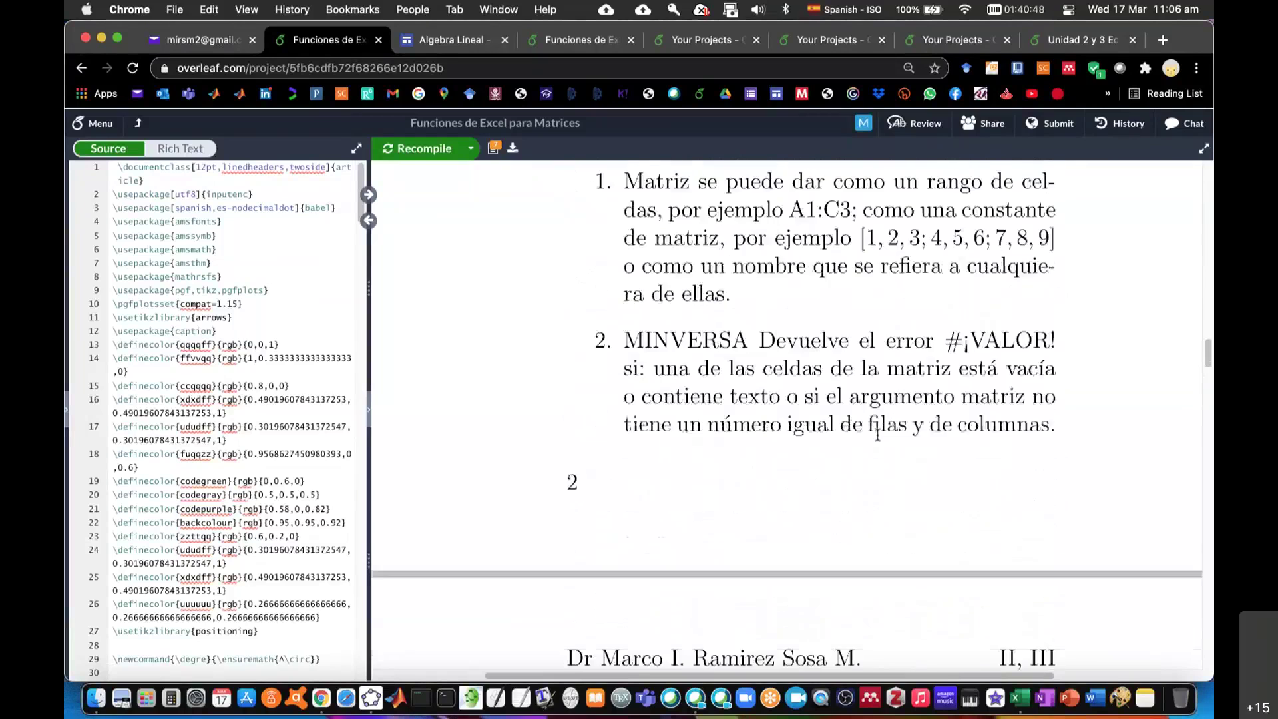
scroll(877, 436, down, 5)
scroll(878, 439, down, 5)
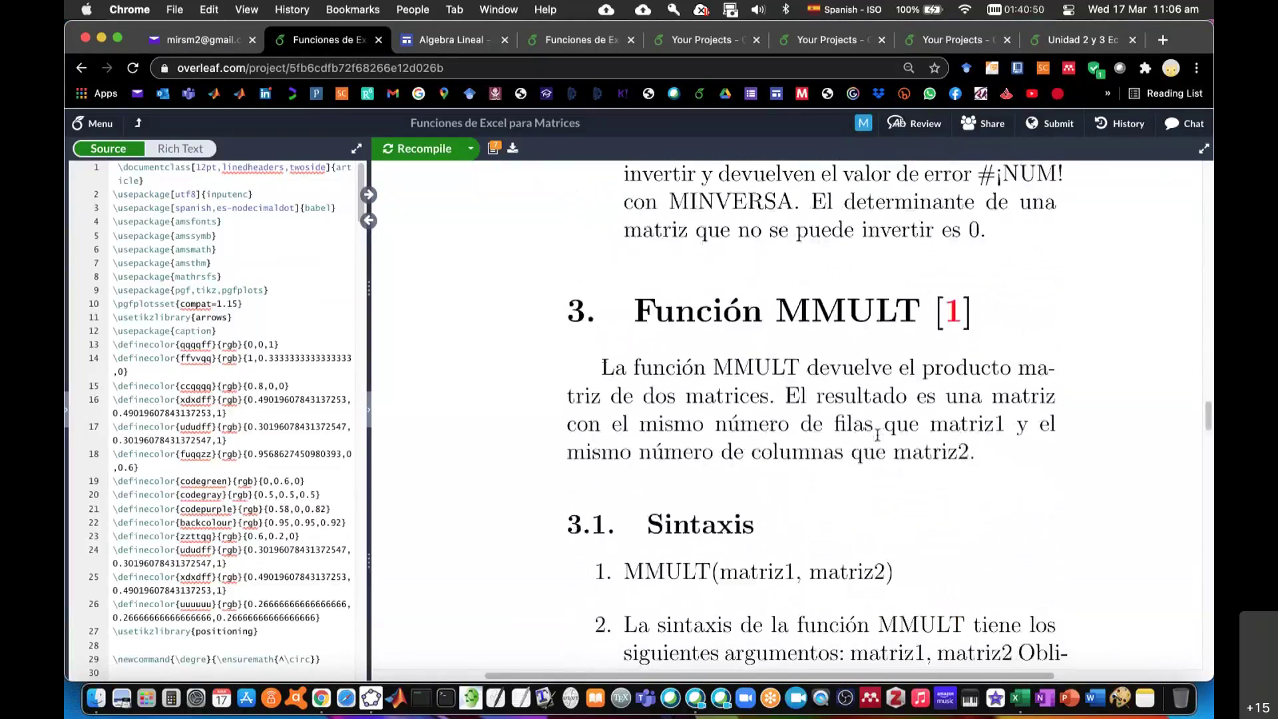
scroll(873, 436, down, 1)
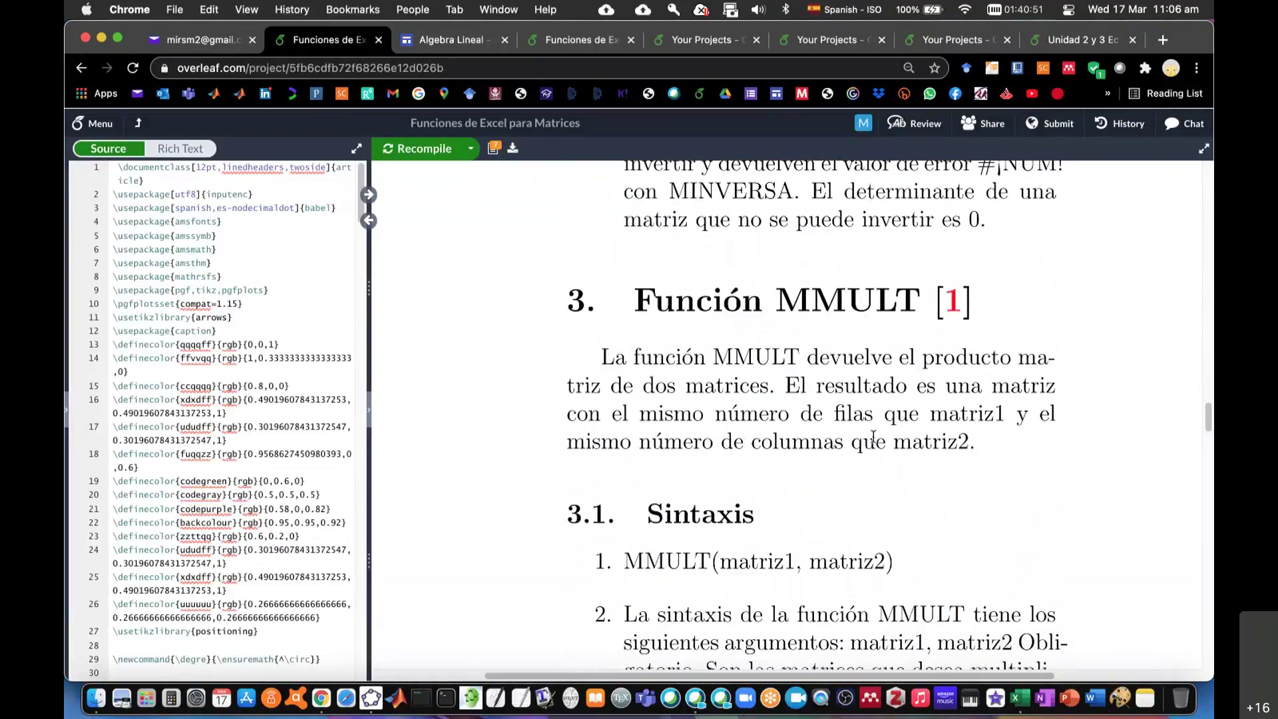
scroll(873, 436, down, 5)
scroll(874, 437, down, 5)
scroll(874, 436, down, 5)
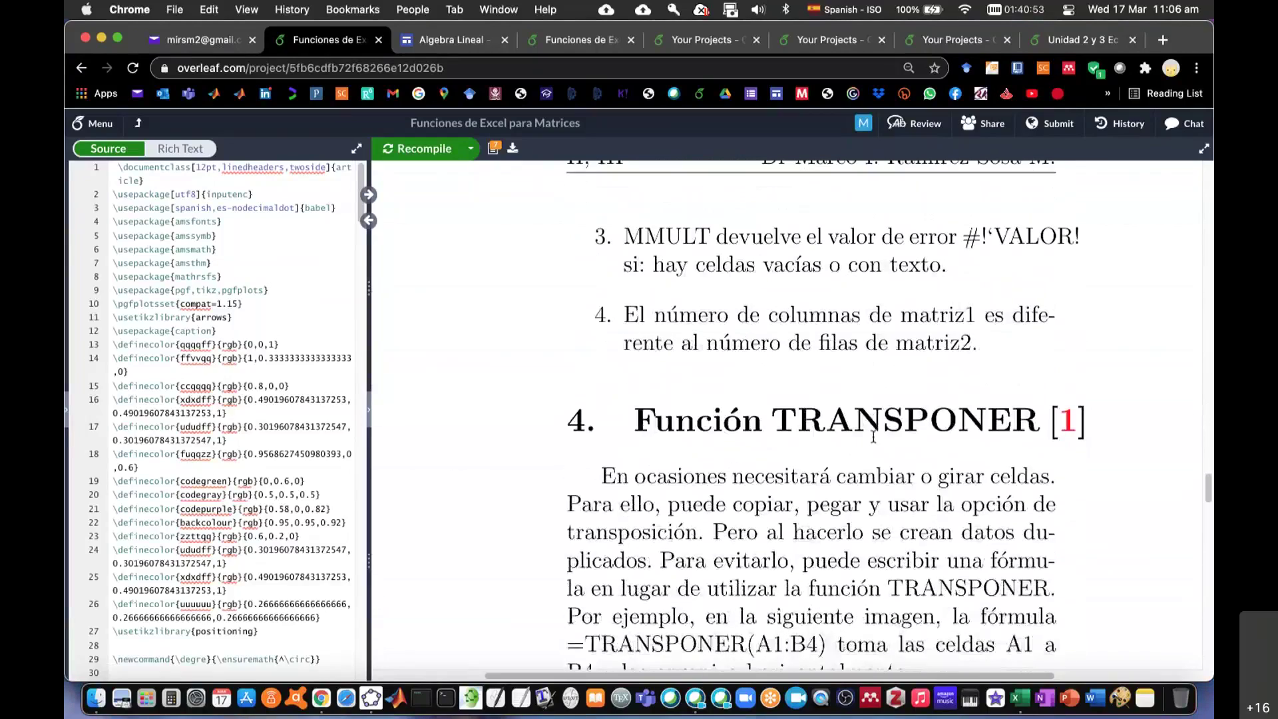
scroll(873, 437, down, 3)
scroll(873, 437, down, 4)
scroll(874, 437, down, 1)
scroll(904, 511, down, 7)
scroll(905, 512, down, 5)
scroll(904, 512, down, 7)
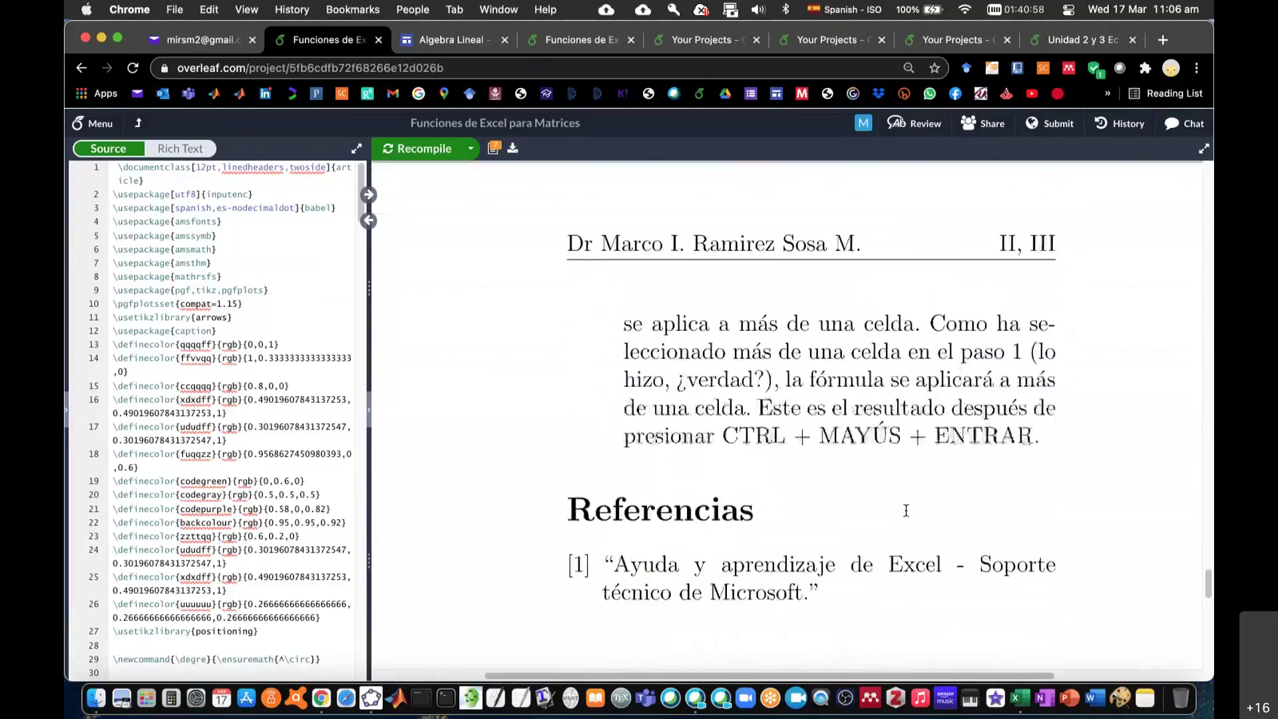
scroll(906, 510, up, 10)
scroll(906, 511, up, 15)
scroll(906, 512, up, 10)
scroll(907, 512, up, 10)
scroll(908, 514, up, 8)
scroll(907, 514, up, 2)
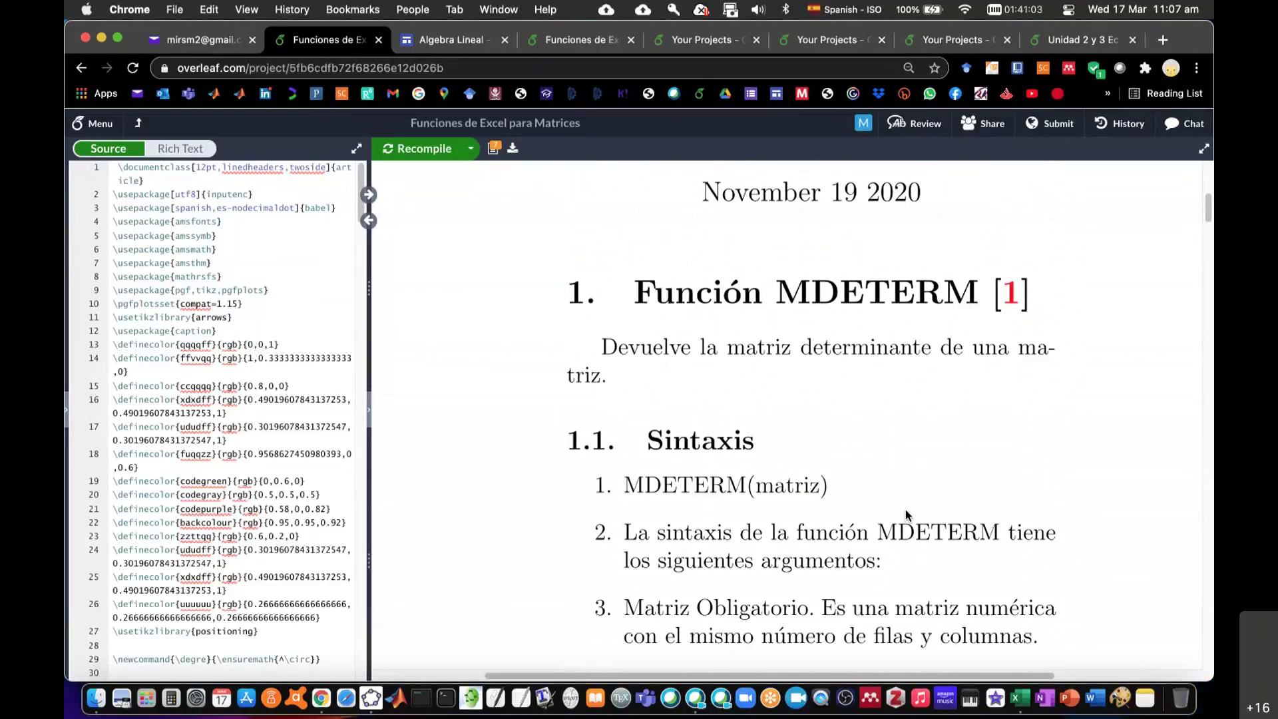
scroll(906, 514, down, 2)
scroll(907, 515, down, 10)
scroll(906, 513, down, 10)
scroll(906, 511, down, 5)
scroll(907, 510, down, 5)
scroll(906, 511, down, 1)
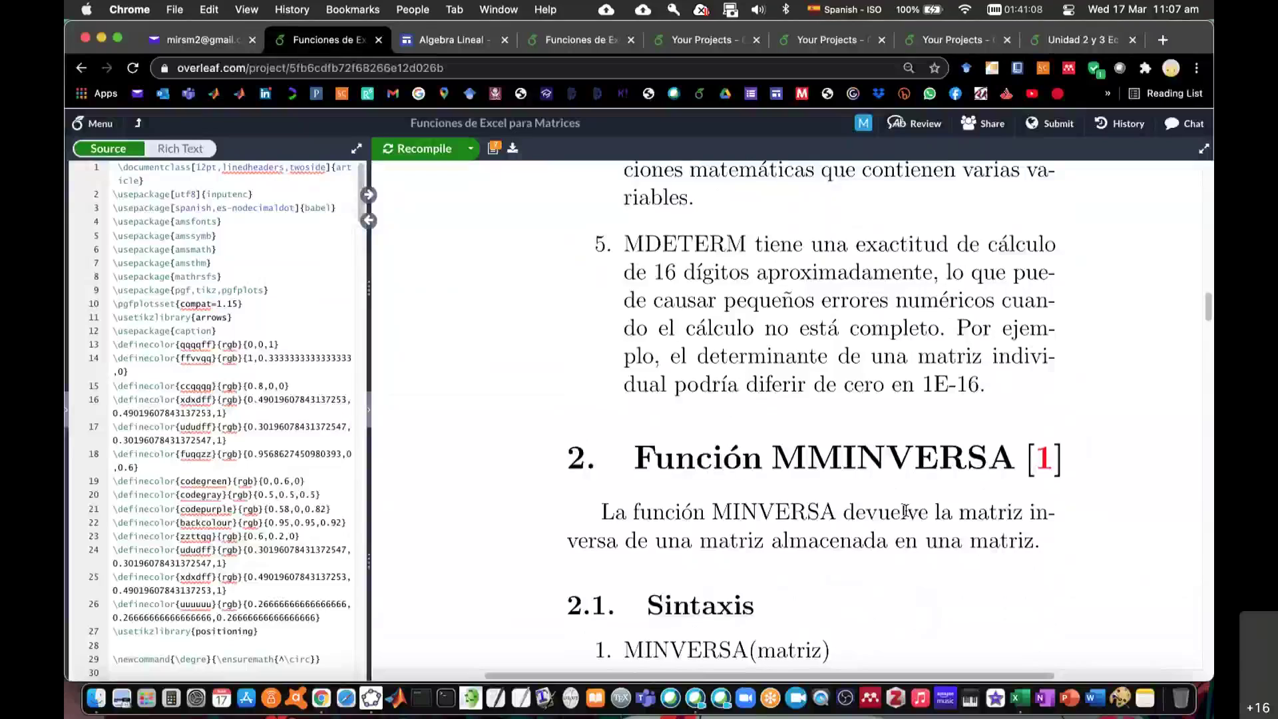
scroll(913, 568, down, 1)
scroll(913, 568, down, 3)
scroll(913, 568, down, 8)
scroll(916, 569, down, 12)
scroll(916, 569, down, 5)
scroll(915, 567, down, 5)
scroll(914, 566, down, 1)
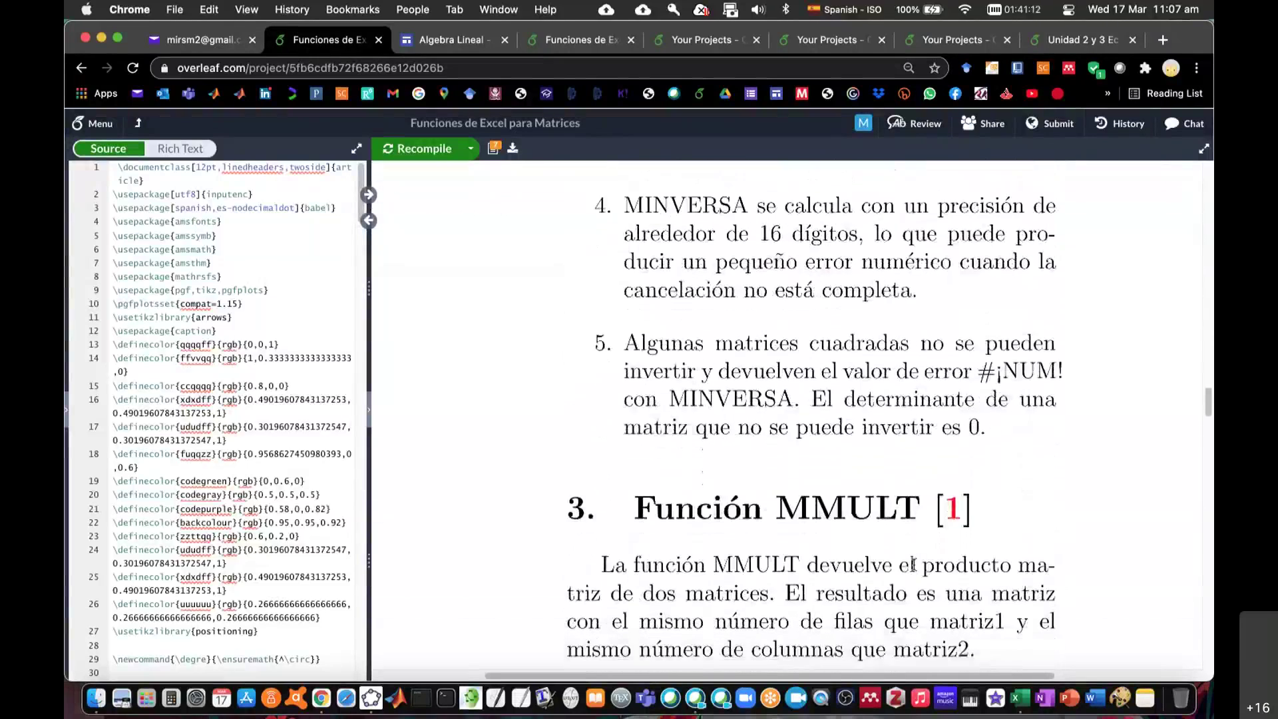
scroll(914, 564, down, 2)
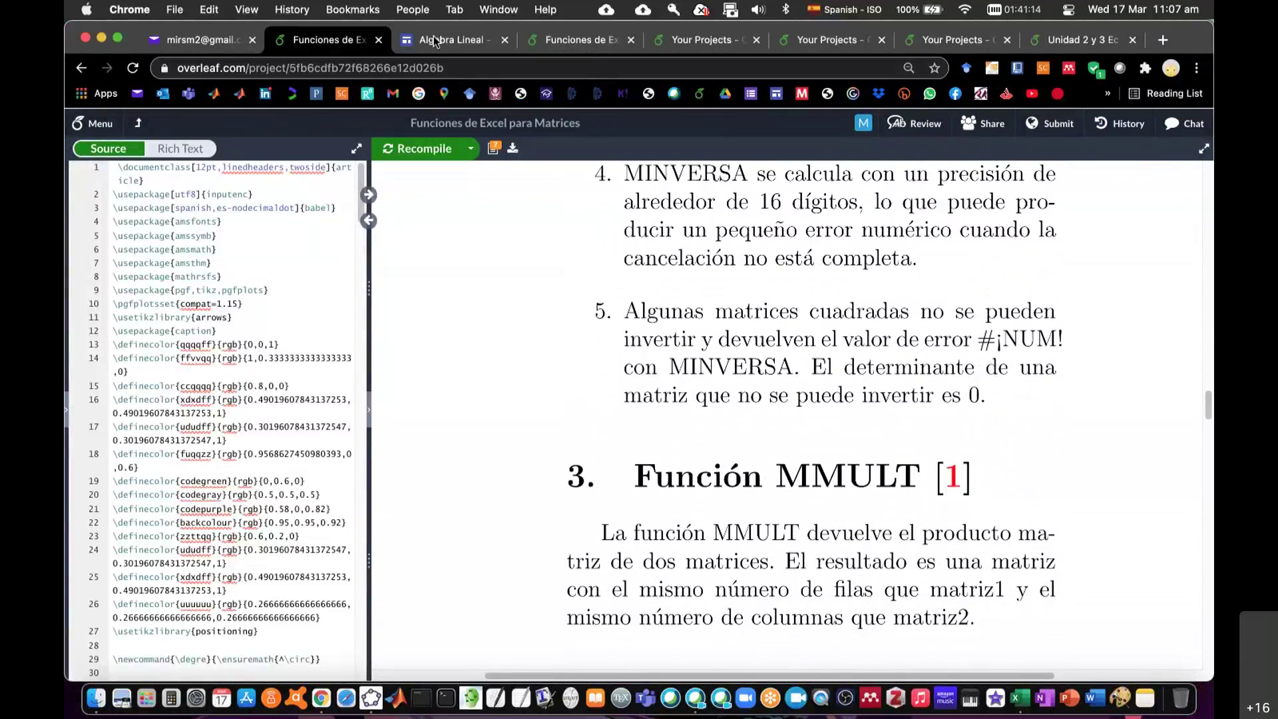
click(434, 42)
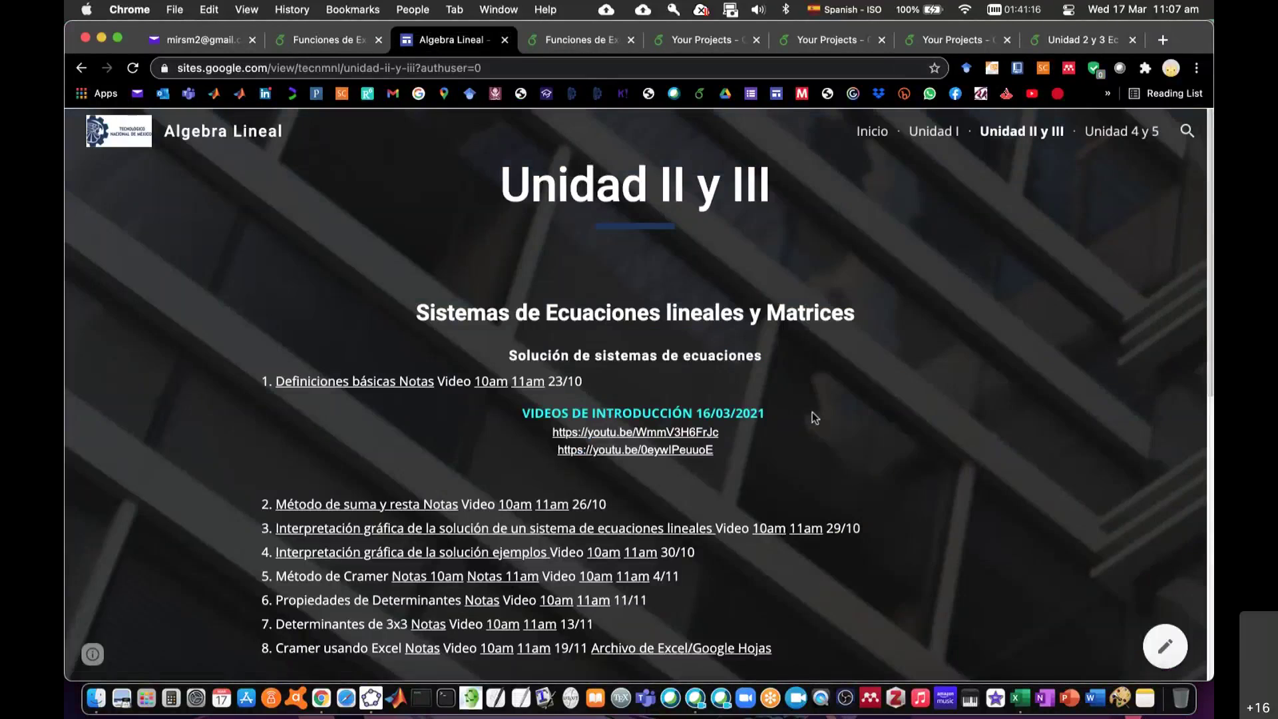
Step: Go to the Algebra Lineal TECNM 2021 site's Inicio home page
click(871, 132)
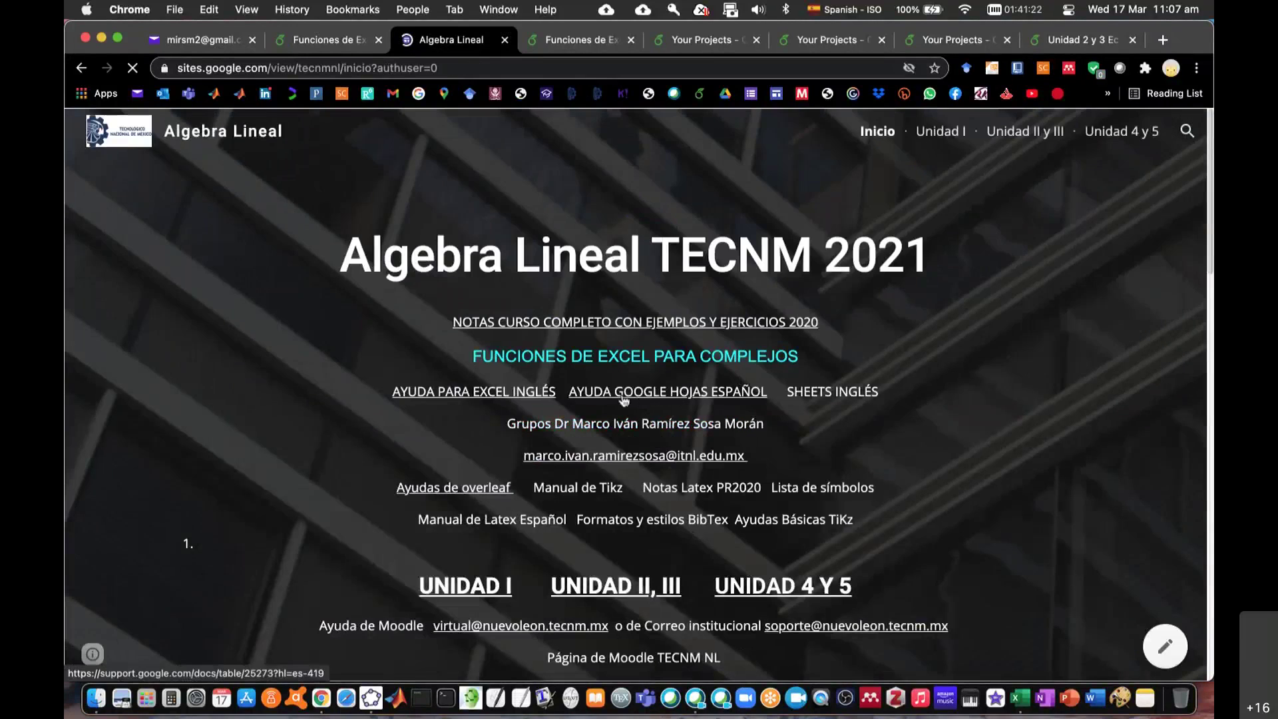
Step: Filter the Google Sheets functions list by 'mmult' and open the full MMULT help article
click(666, 392)
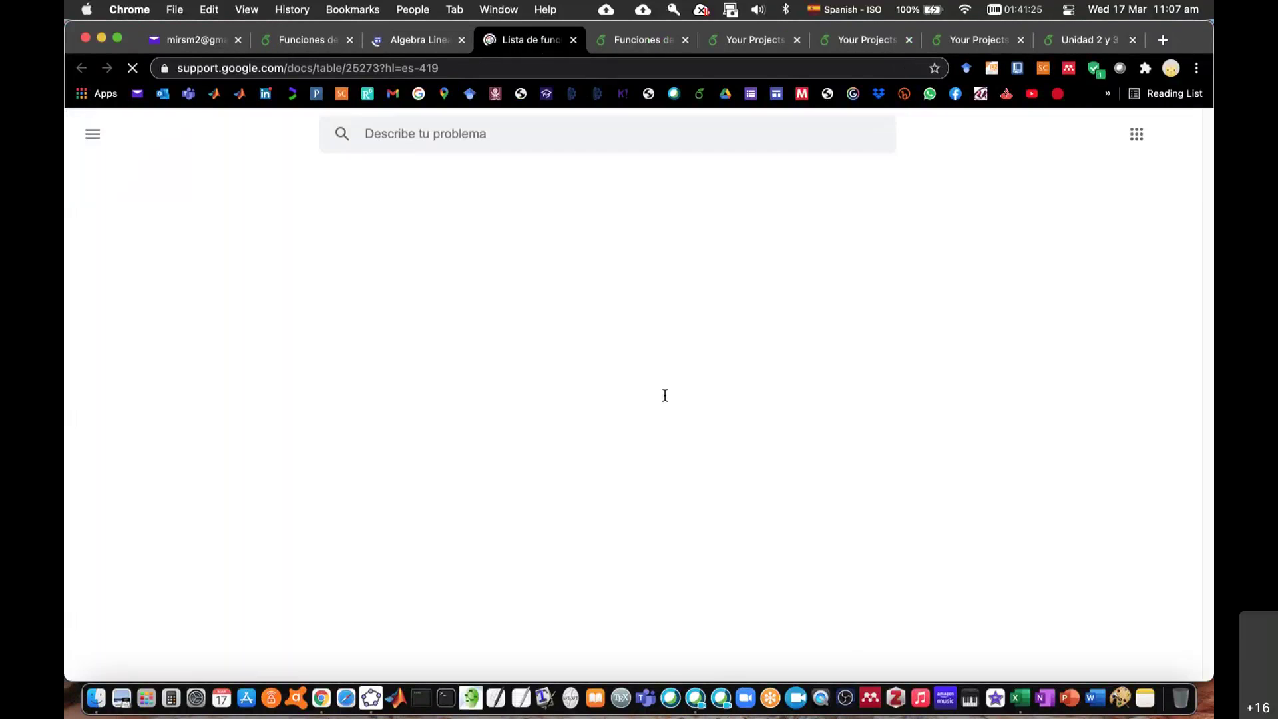
scroll(705, 439, down, 1)
scroll(565, 466, down, 4)
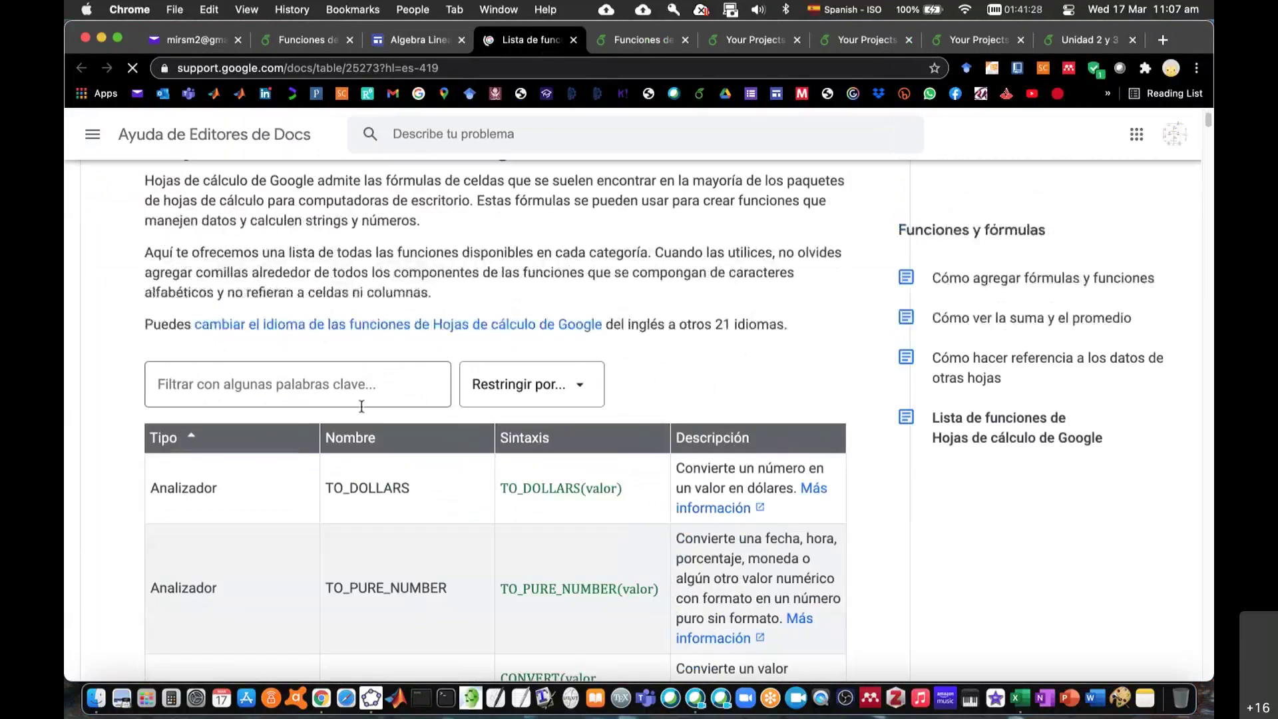
click(362, 405)
text(mmult)
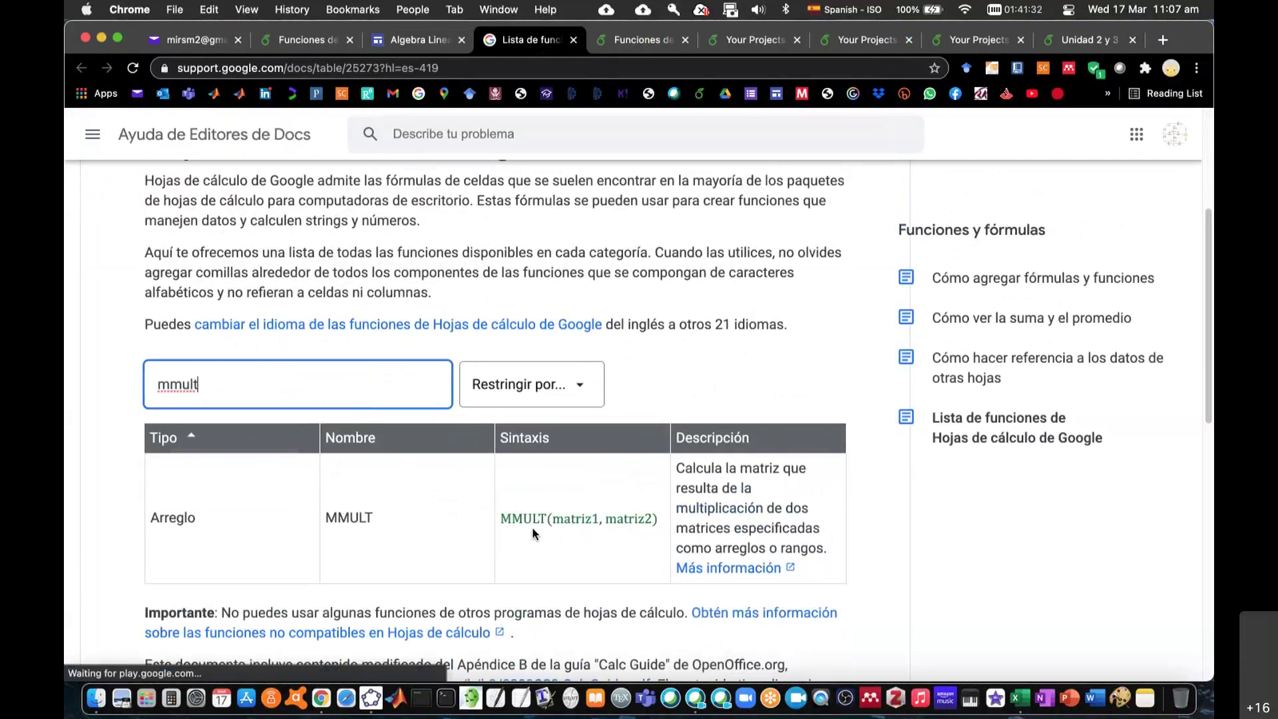
click(722, 569)
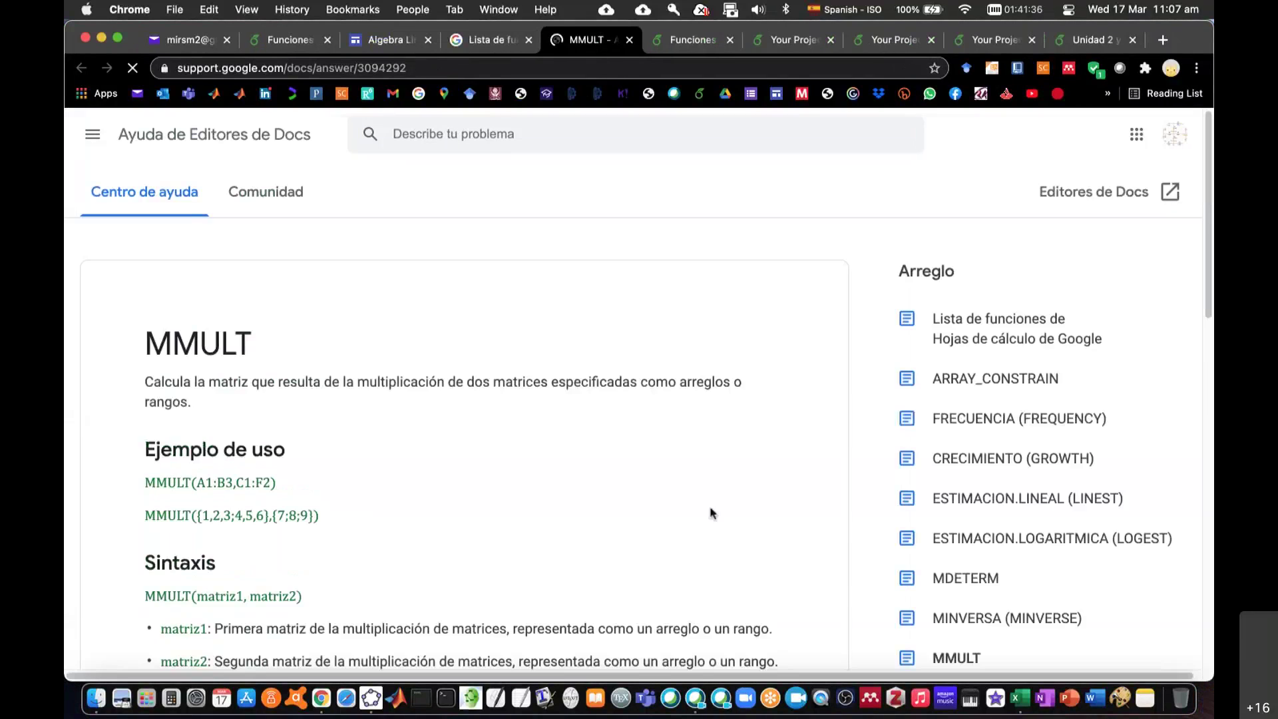
Step: Review MMULT's Ejemplos table, then open the TRANSPONER article from Consulta también
scroll(708, 480, down, 3)
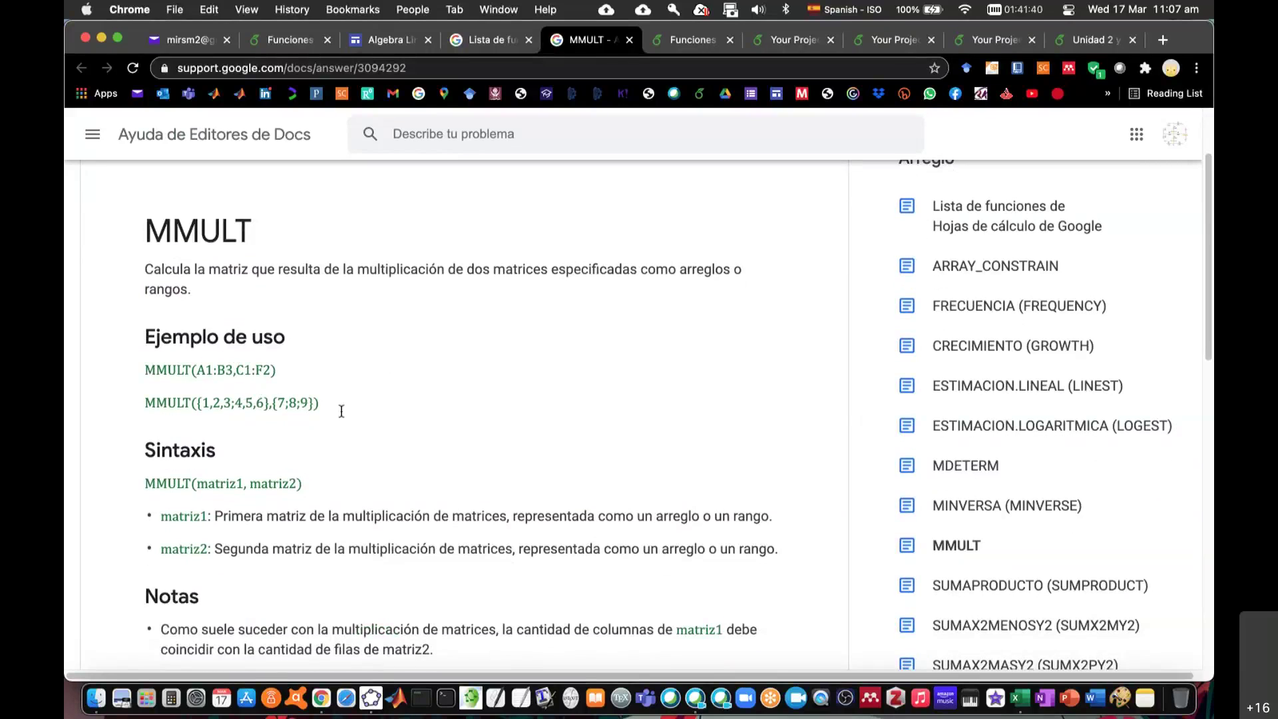
scroll(597, 468, down, 4)
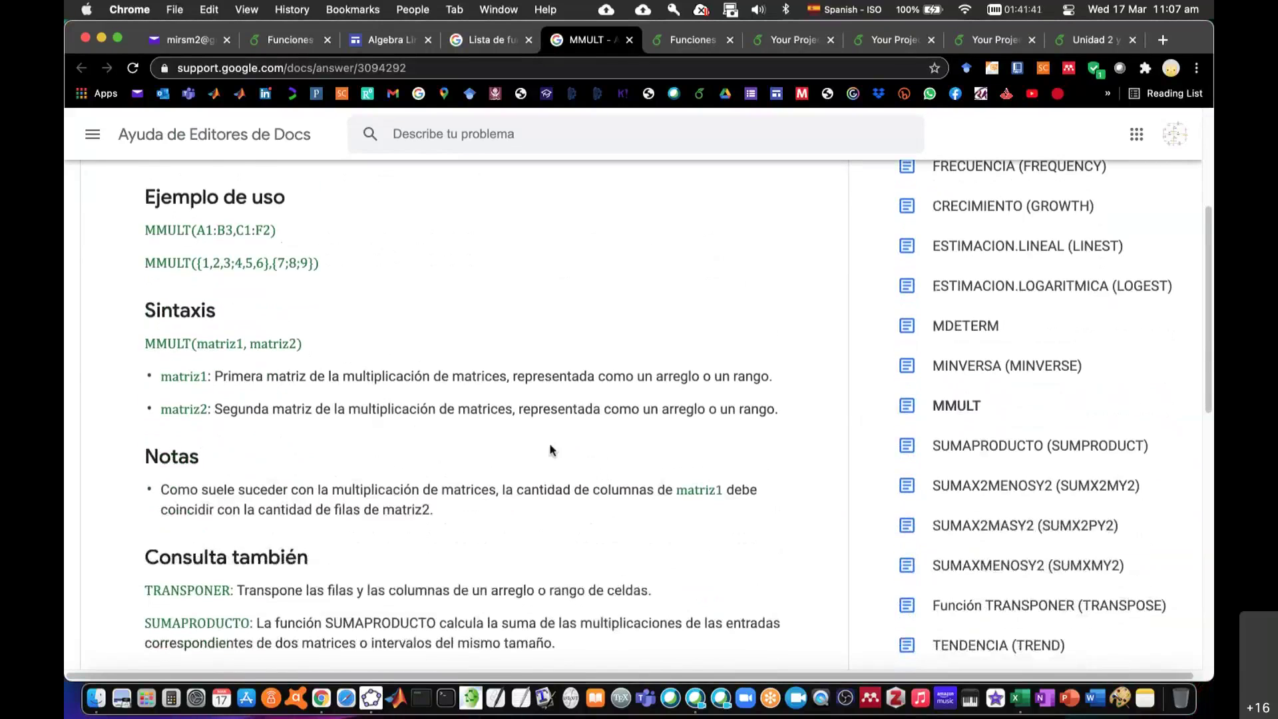
scroll(551, 450, down, 3)
scroll(496, 494, down, 4)
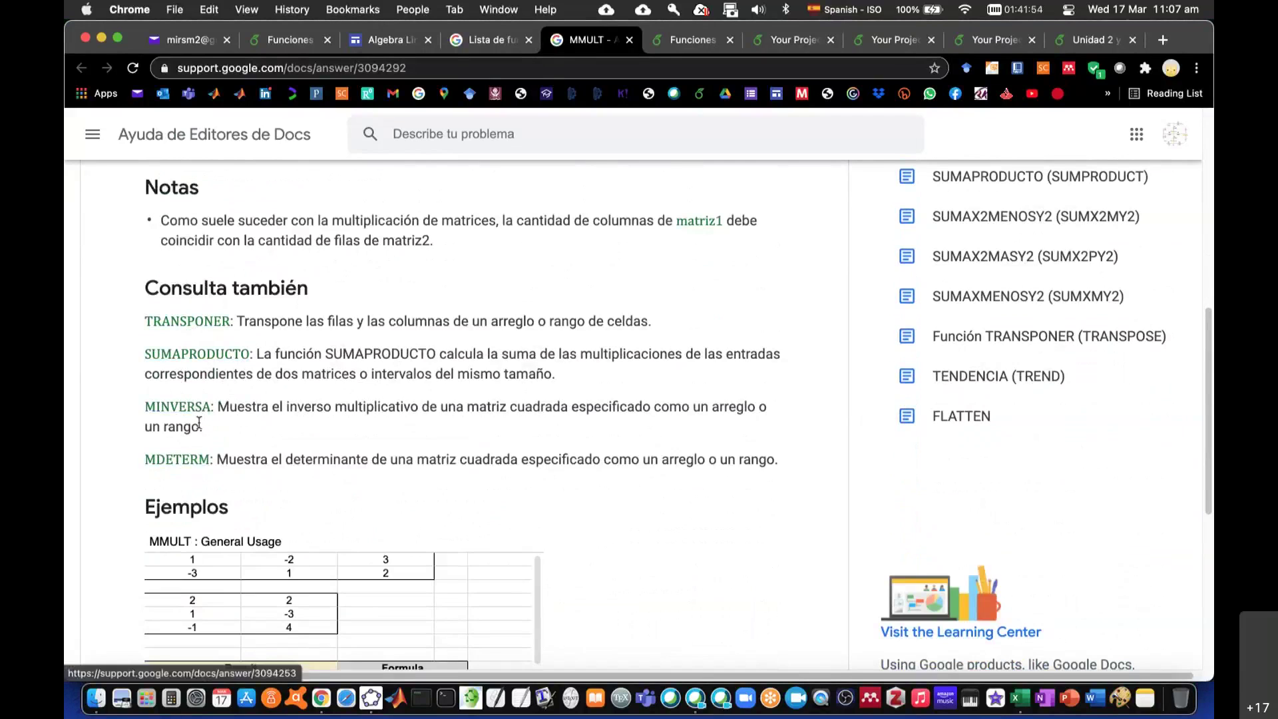
scroll(382, 455, down, 4)
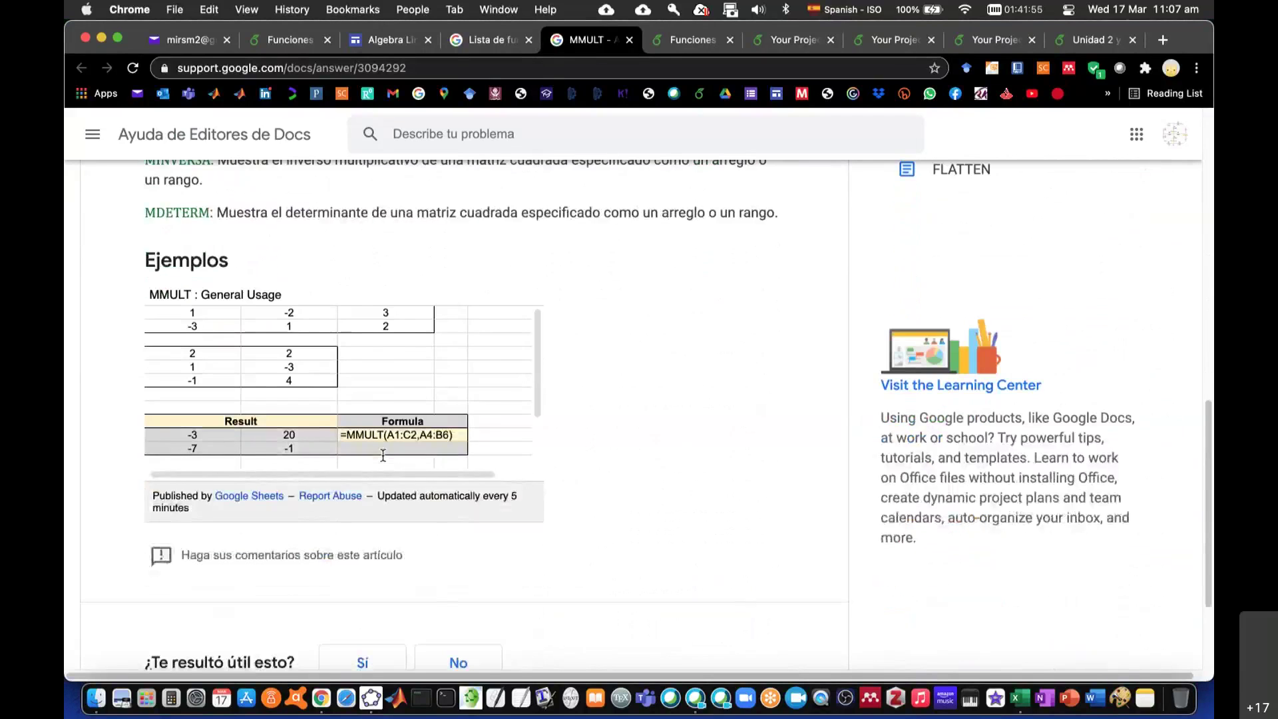
scroll(383, 455, up, 3)
click(206, 244)
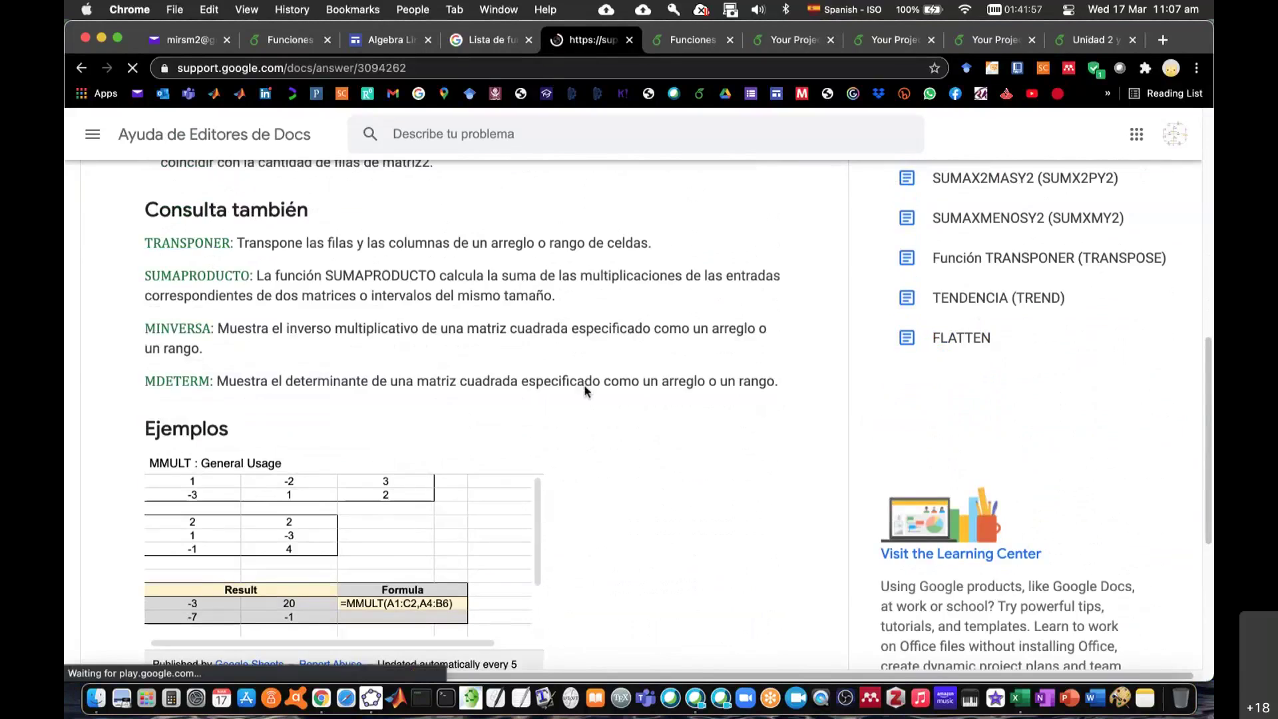
Step: Scroll through the TRANSPONER (TRANSPOSE) help article's description and examples
scroll(643, 473, down, 2)
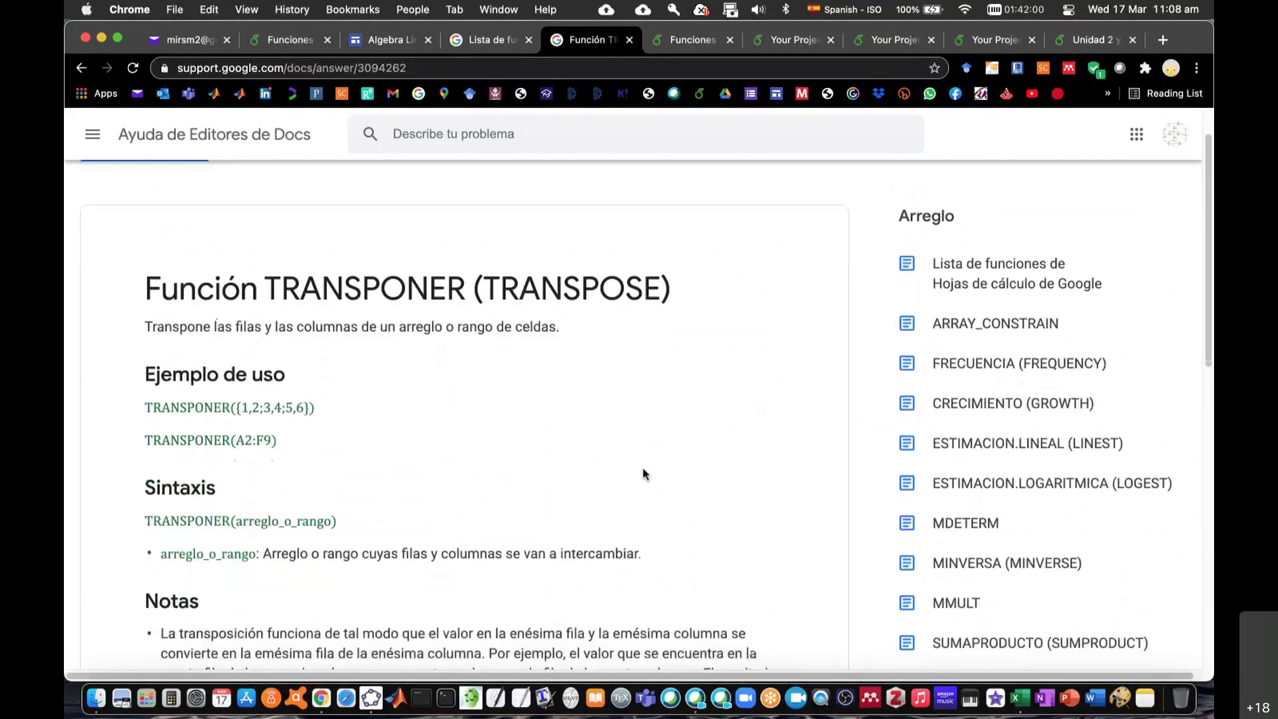
scroll(643, 474, down, 1)
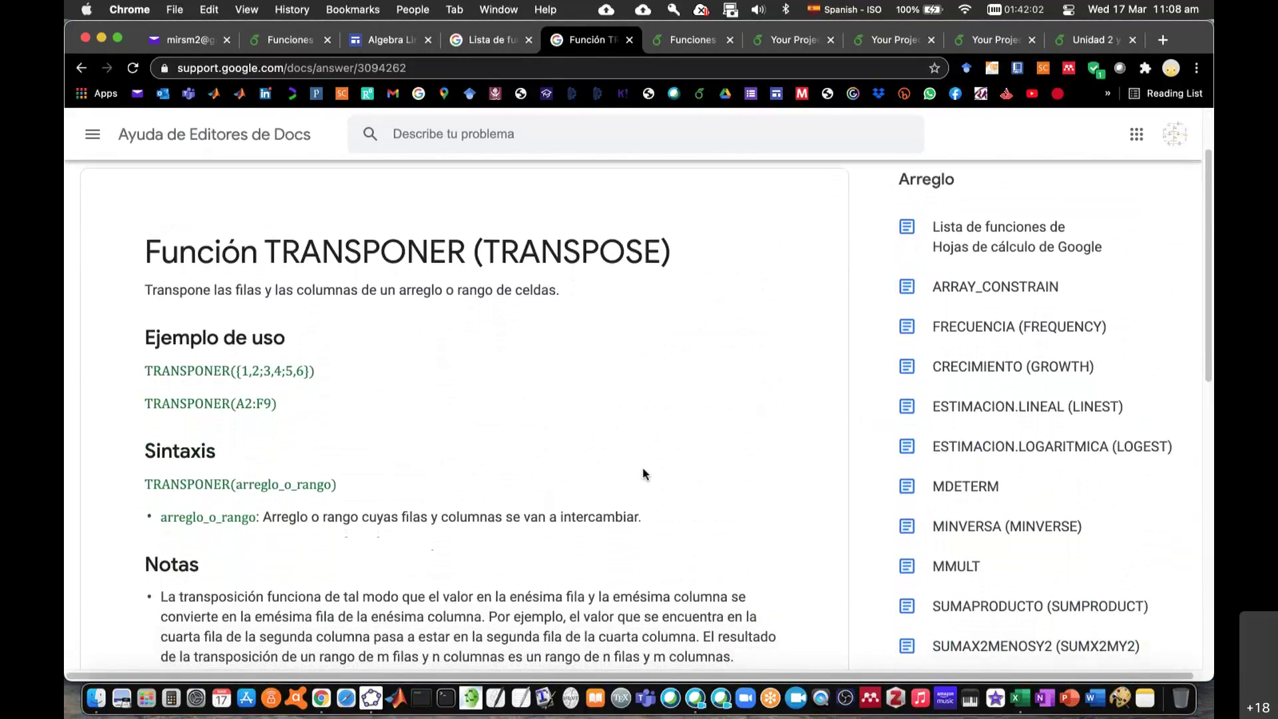
scroll(643, 474, down, 1)
scroll(643, 474, down, 5)
scroll(643, 474, down, 5)
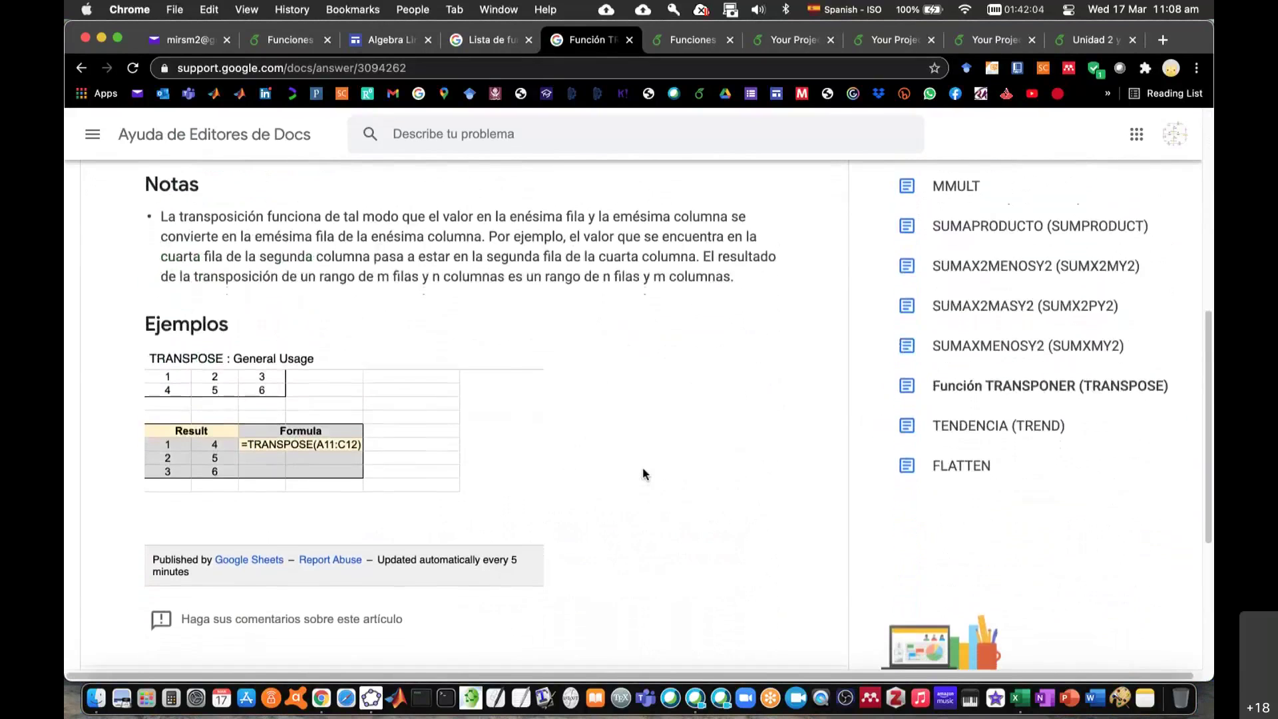
scroll(643, 474, down, 2)
scroll(643, 474, down, 5)
scroll(643, 474, up, 3)
scroll(643, 474, up, 5)
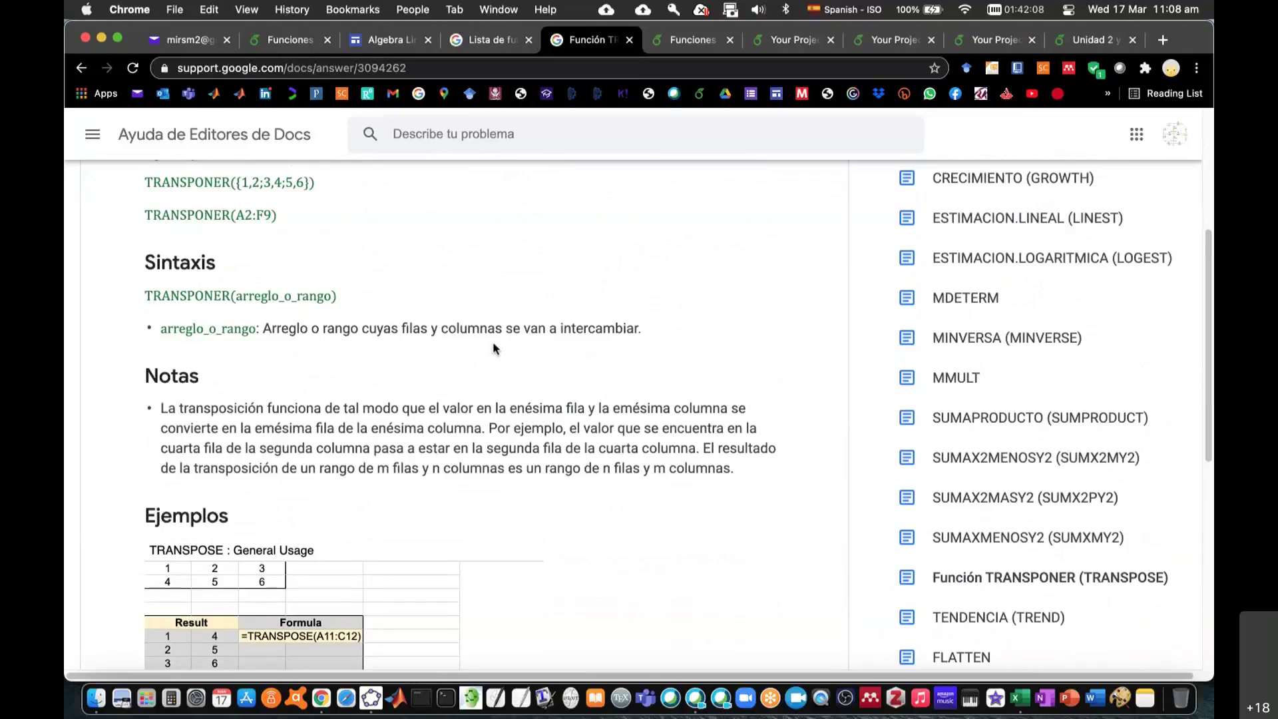
scroll(494, 348, up, 2)
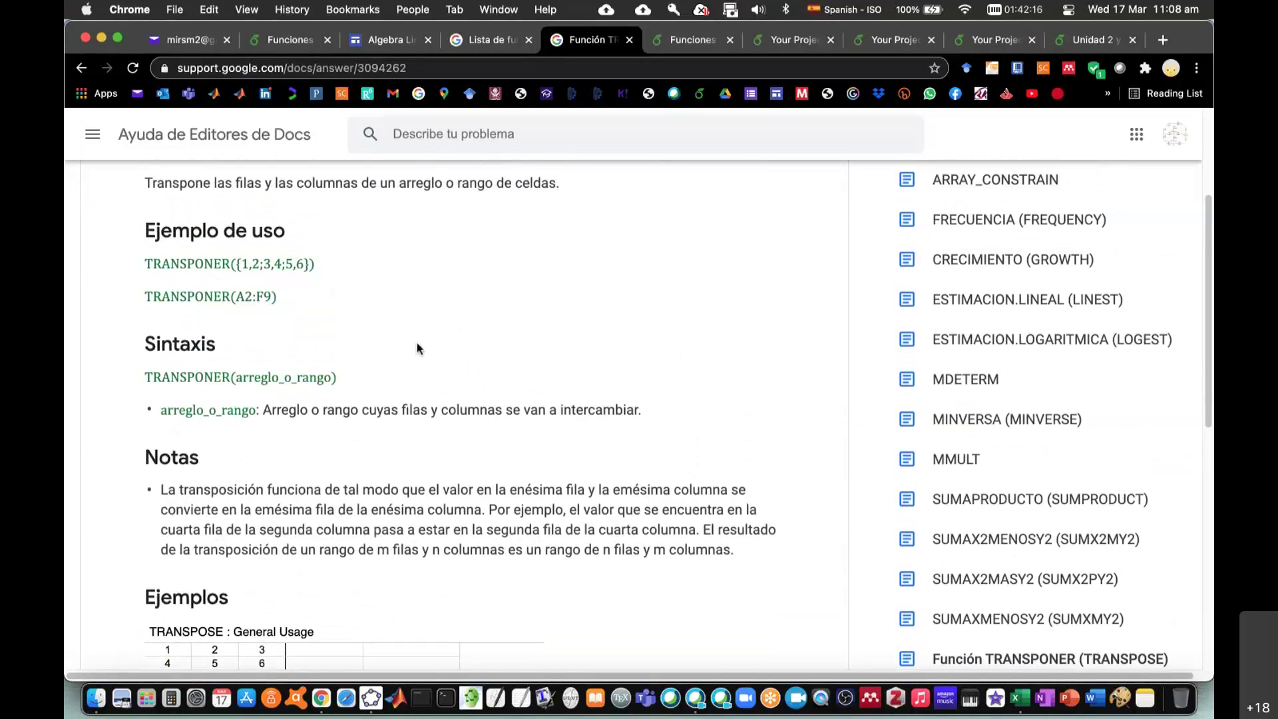
scroll(732, 373, down, 1)
scroll(728, 389, down, 2)
scroll(728, 391, up, 4)
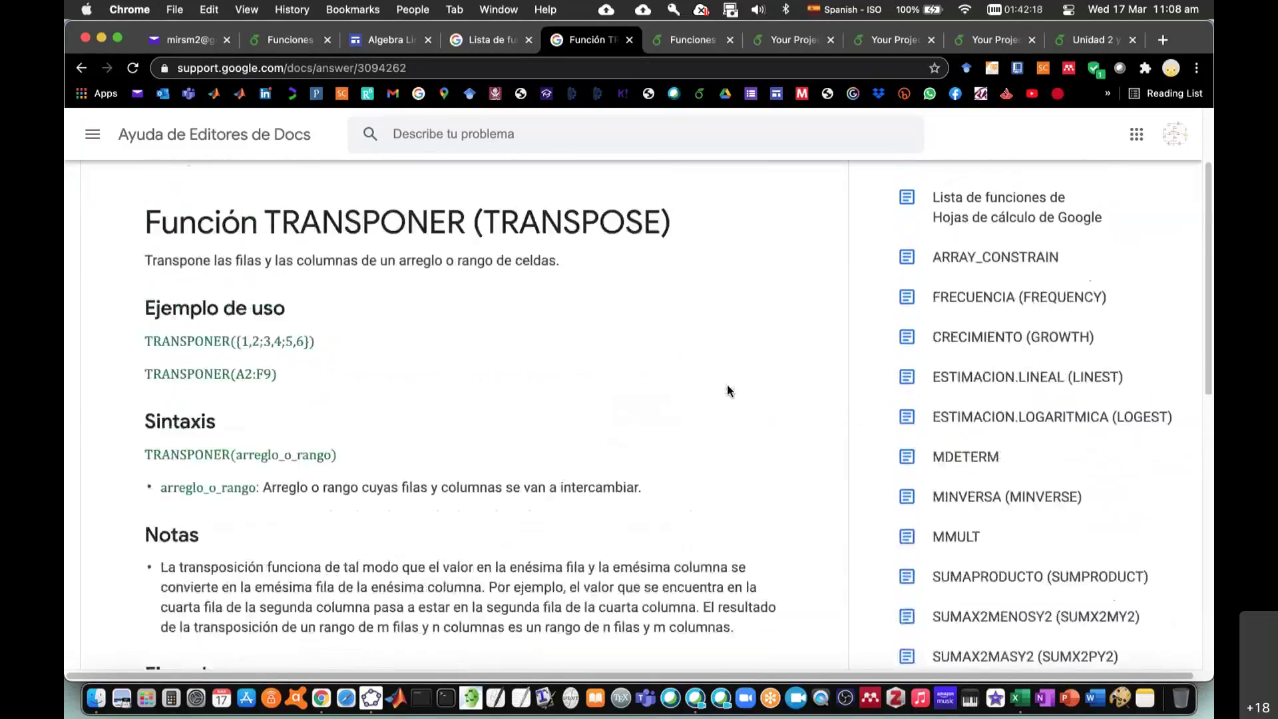
scroll(728, 390, up, 2)
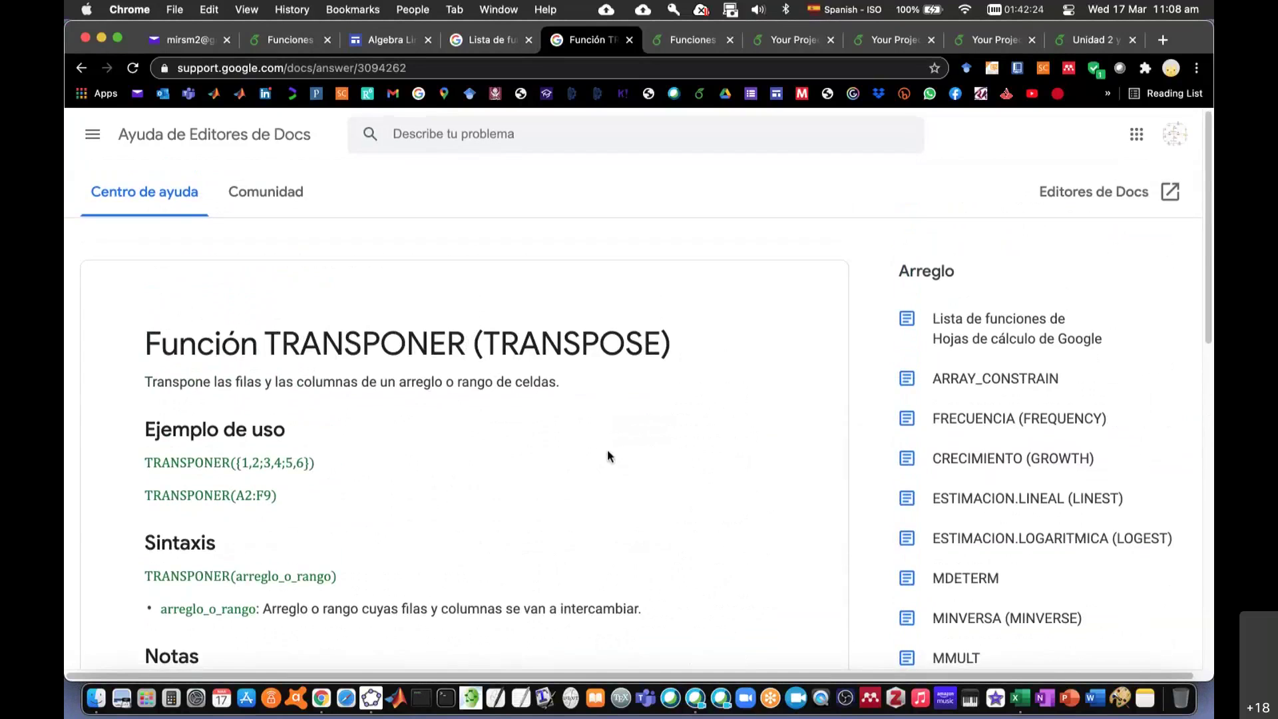
Step: Review the rest of the article, then return to the mmult-filtered functions list and the course site
scroll(607, 453, down, 1)
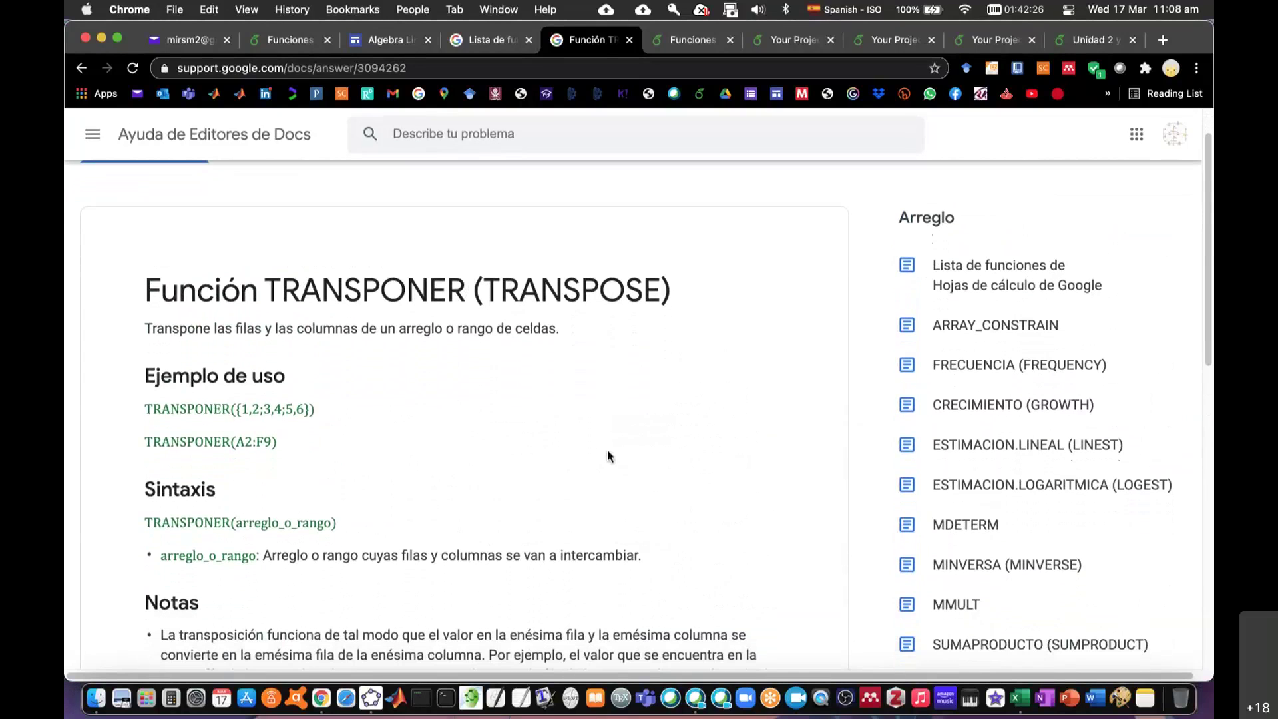
scroll(607, 456, down, 1)
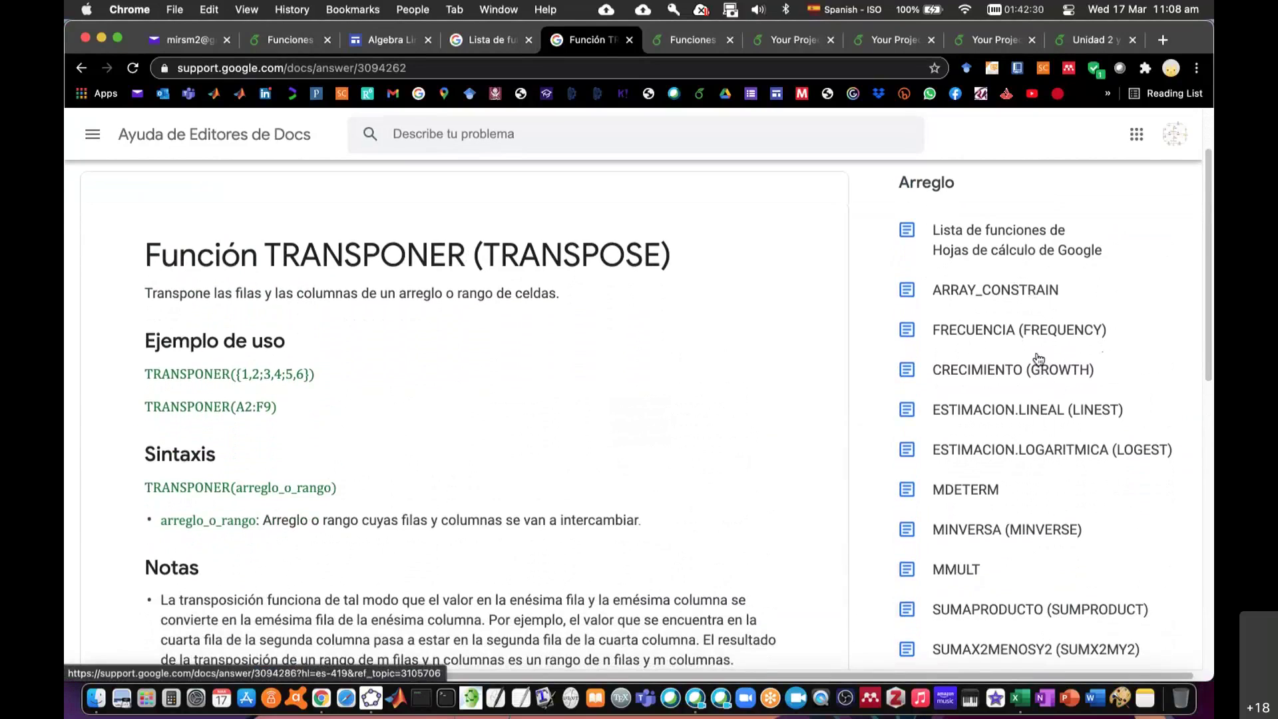
scroll(1055, 466, down, 1)
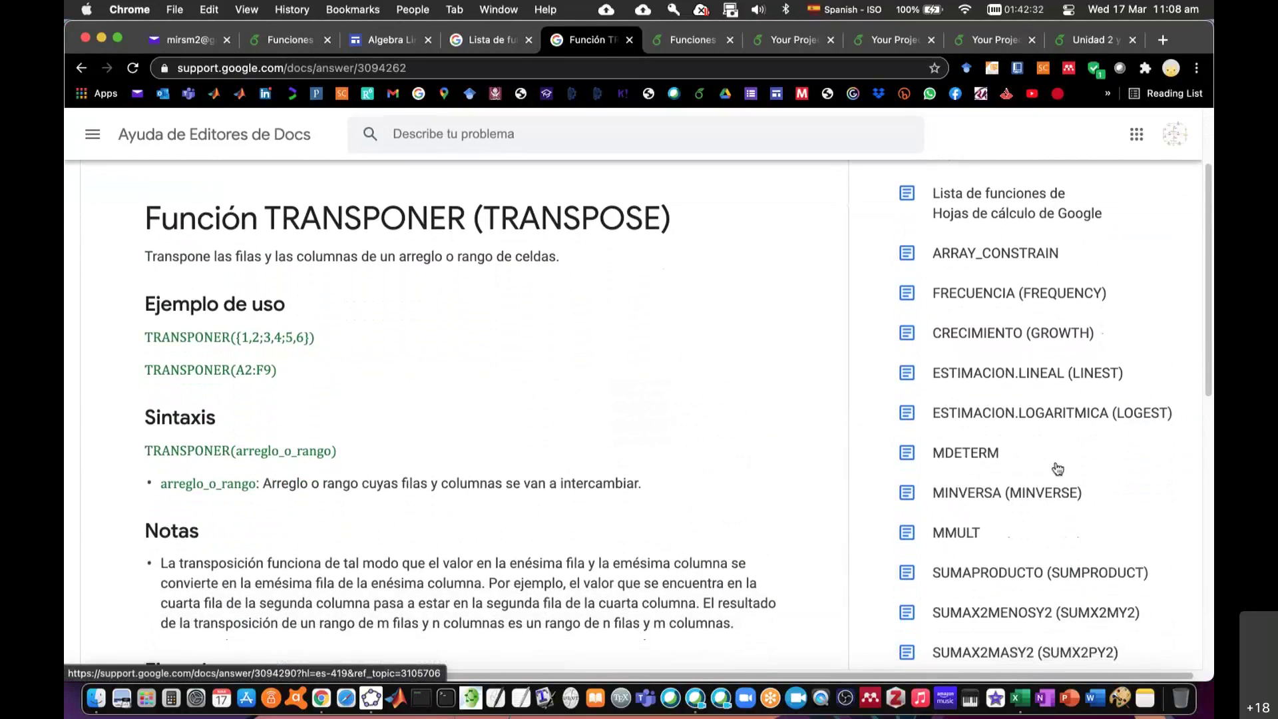
scroll(1058, 469, down, 1)
scroll(1058, 468, down, 3)
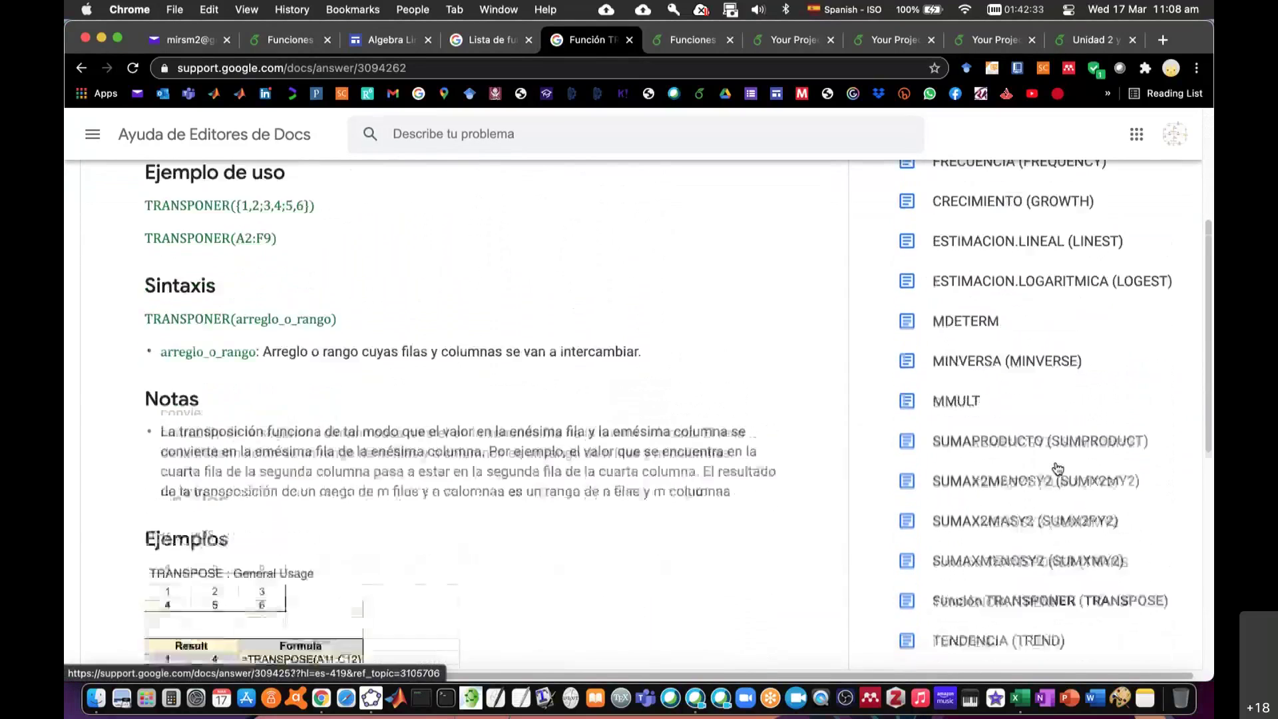
scroll(1057, 467, down, 1)
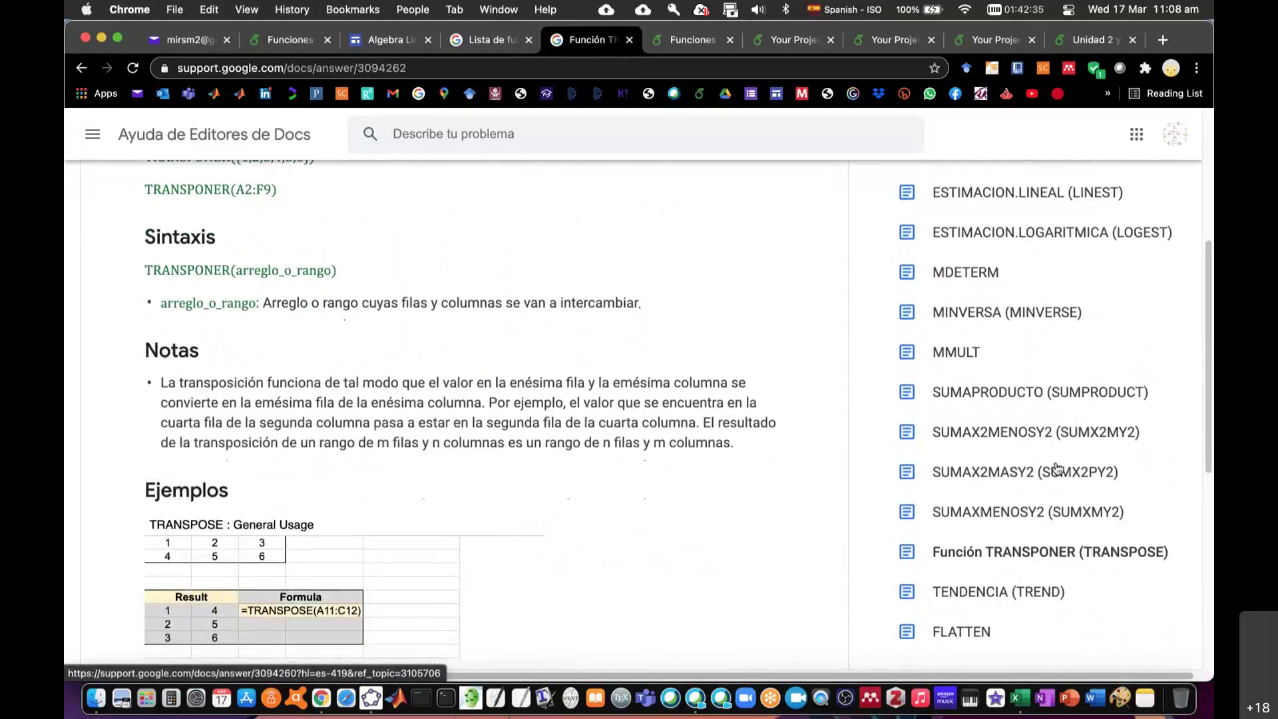
scroll(1058, 469, up, 5)
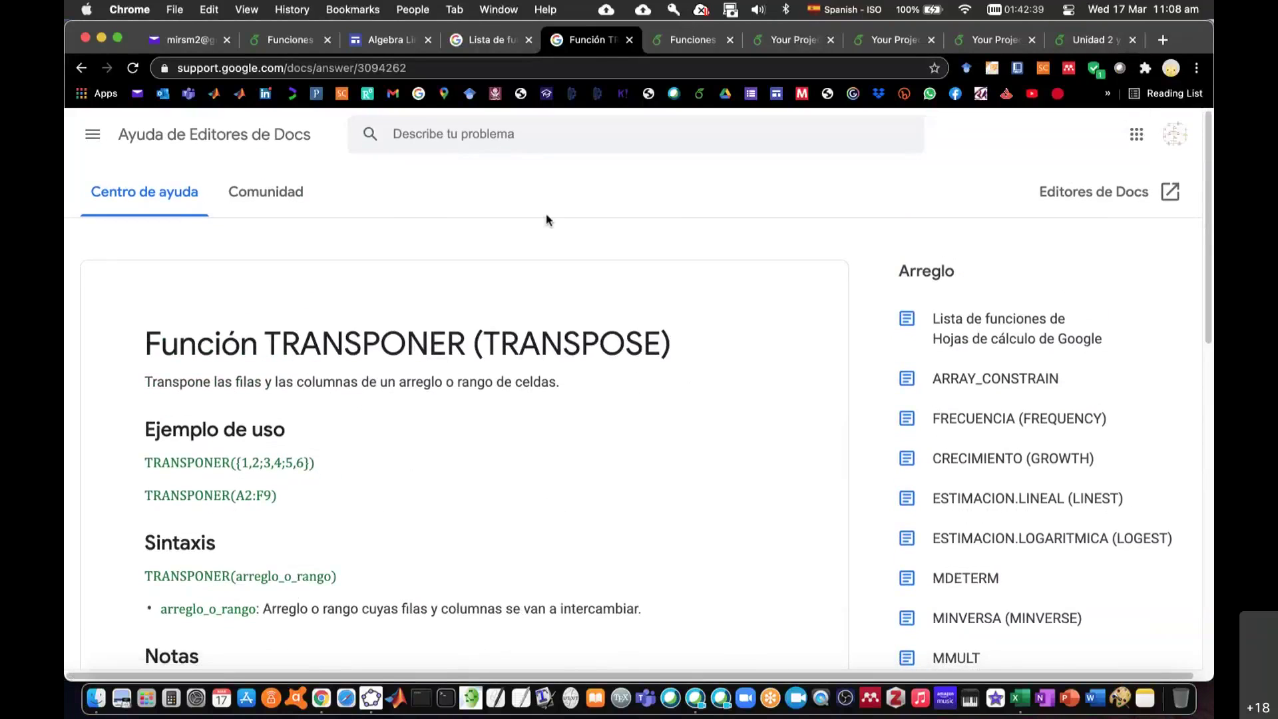
click(491, 43)
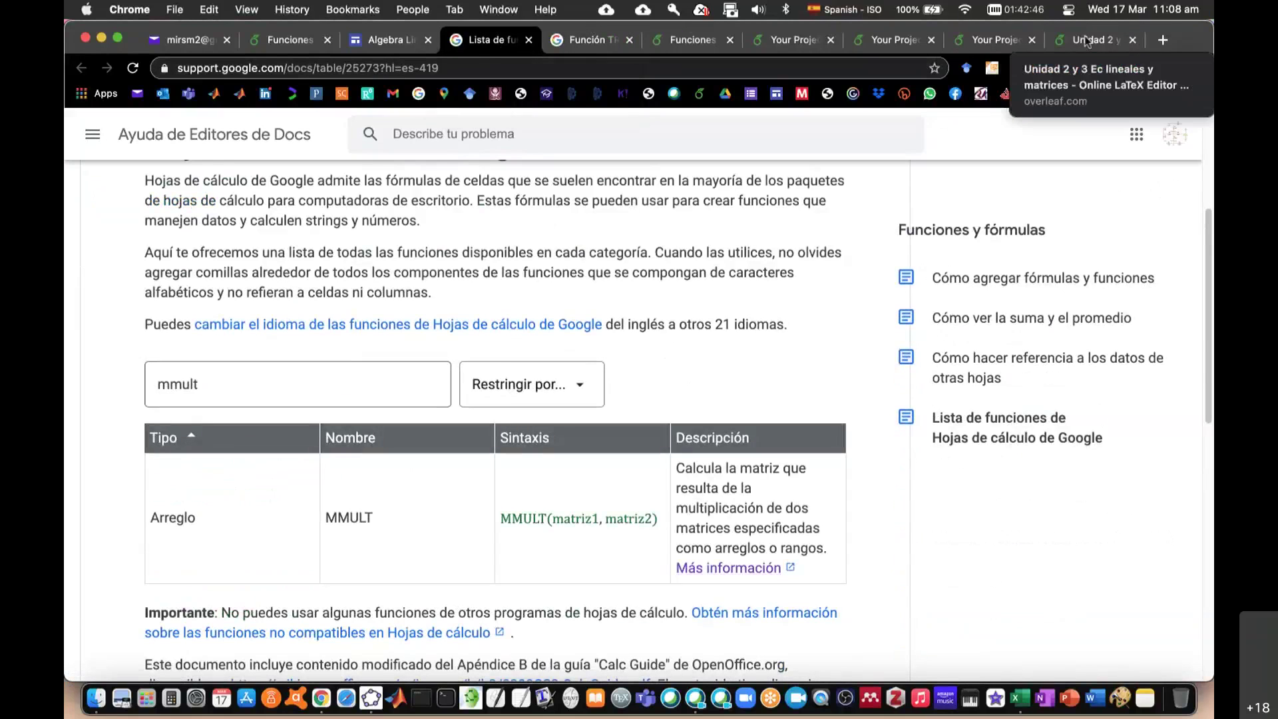
click(381, 39)
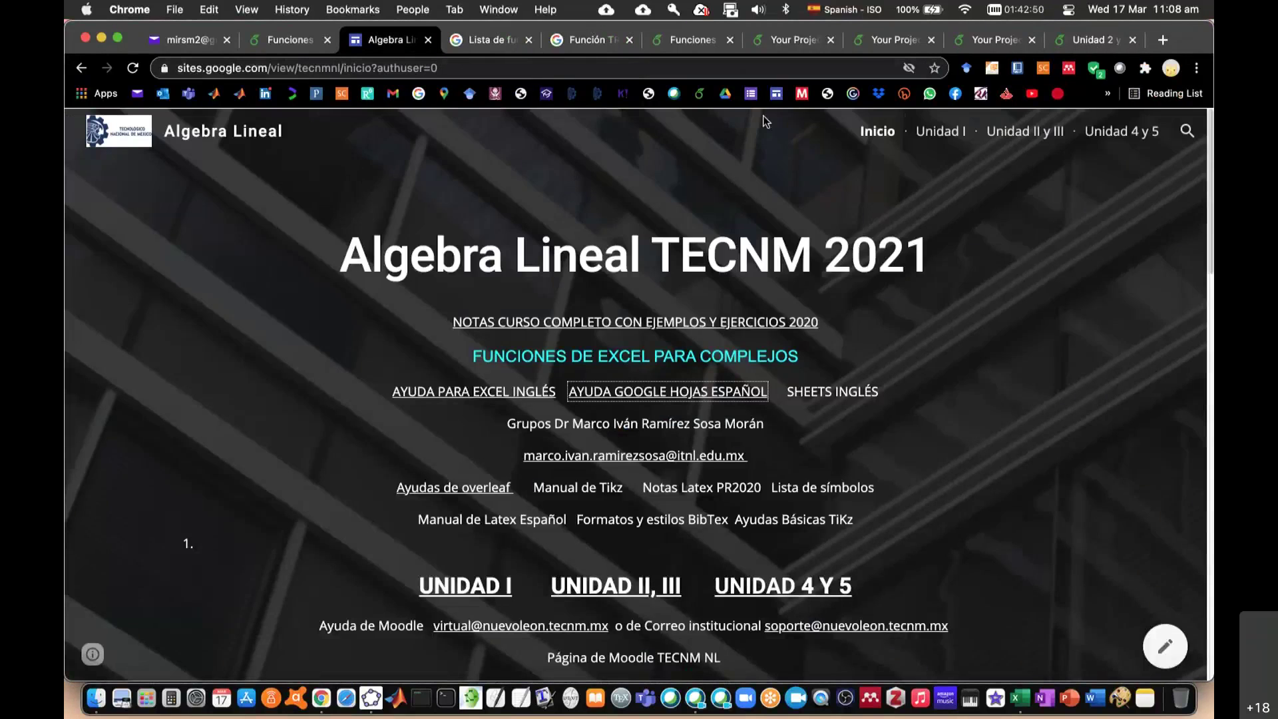
Step: Open the Unidad II y III page and its Definiciones básicas notes in Overleaf
click(1013, 136)
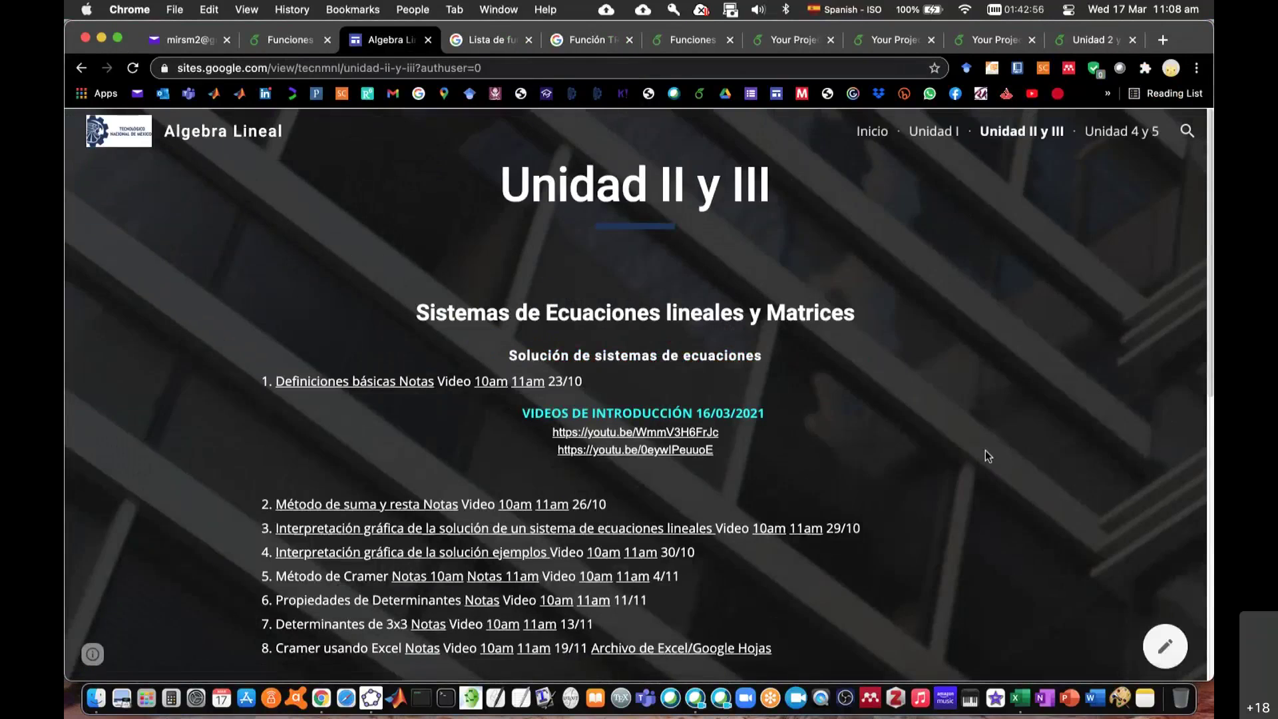
scroll(985, 450, down, 1)
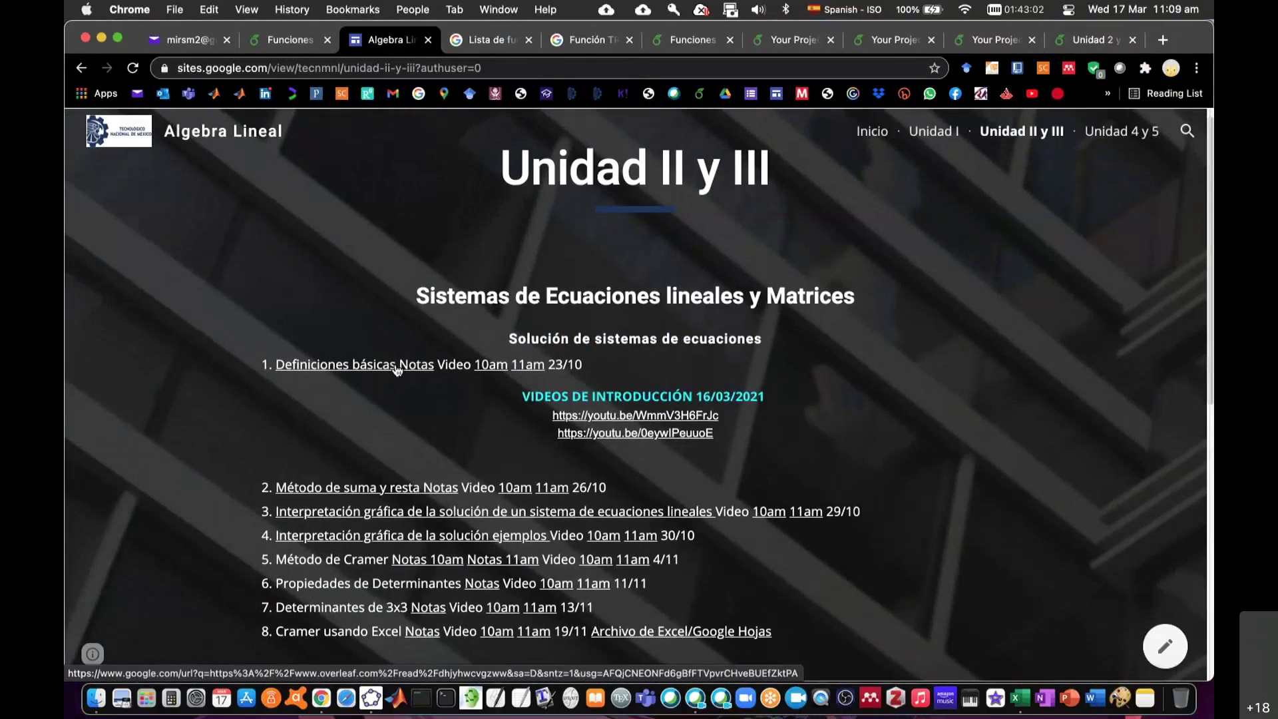
click(396, 370)
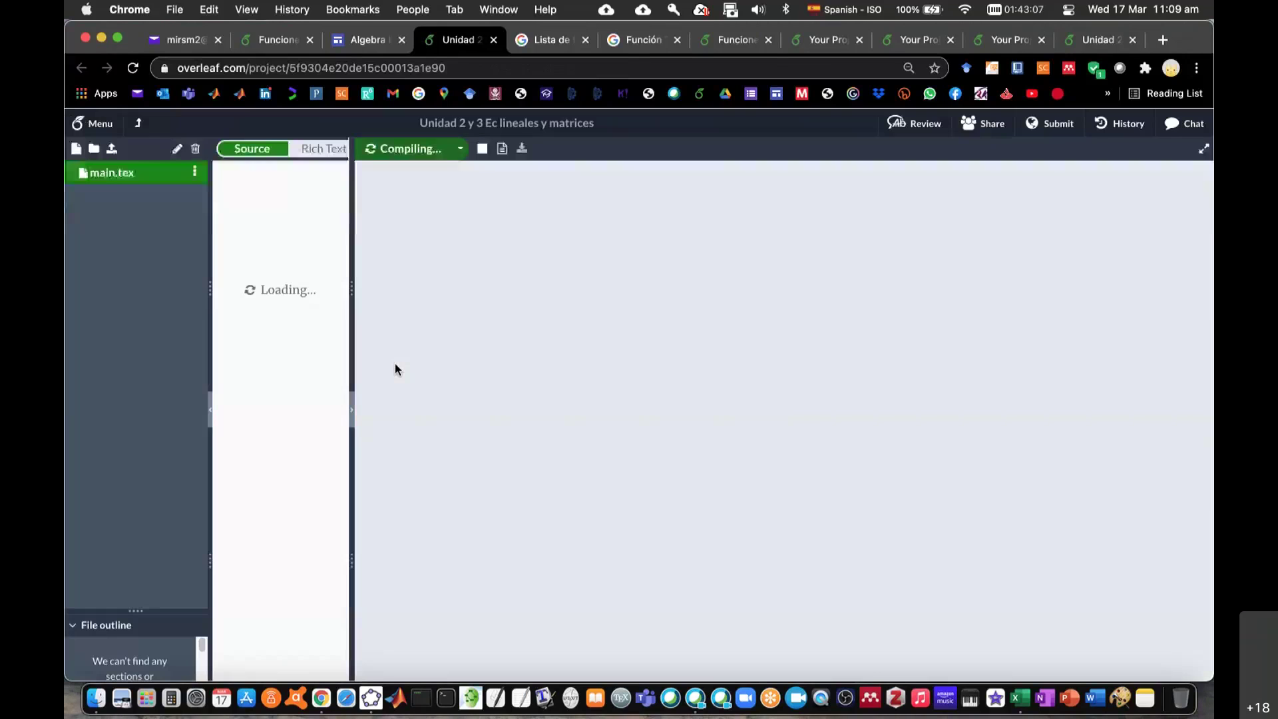
Step: Hide the Overleaf file tree and scroll through the Unidad 2 y 3 compiled notes
click(212, 415)
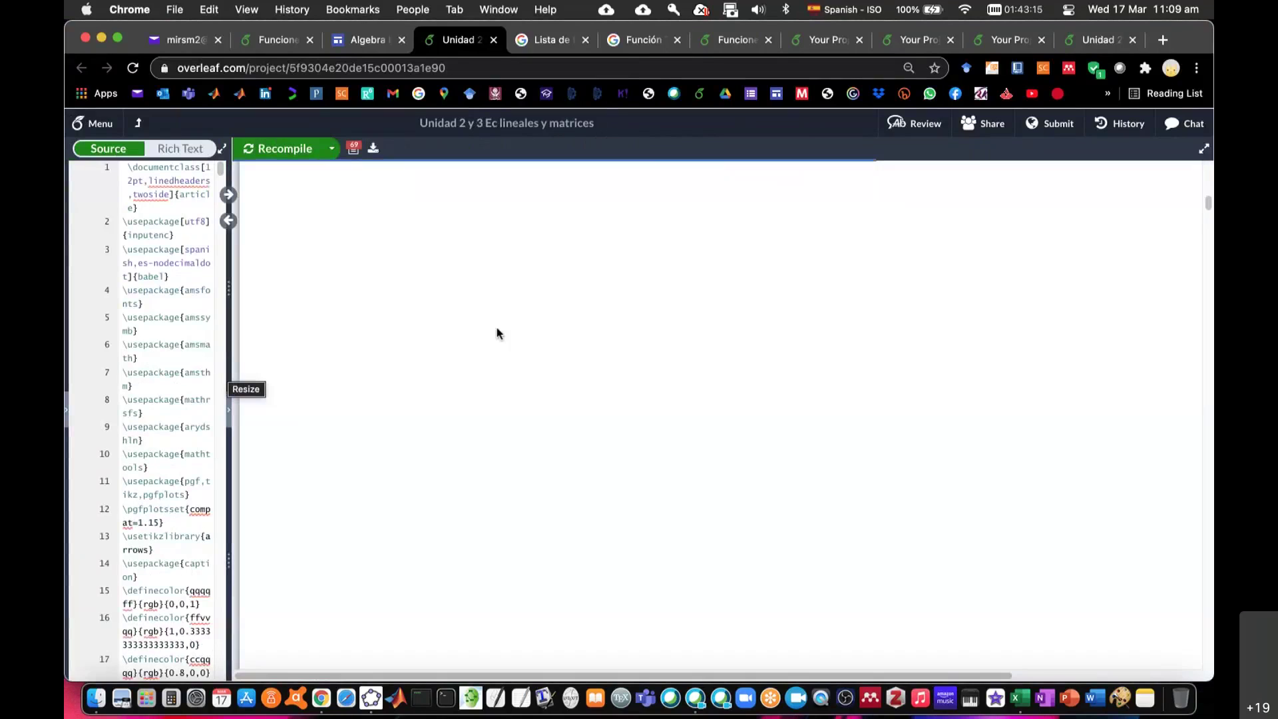
scroll(802, 497, up, 2)
scroll(802, 497, up, 2)
scroll(802, 497, down, 8)
scroll(802, 498, down, 4)
scroll(802, 498, down, 5)
scroll(802, 498, down, 2)
scroll(802, 498, down, 2)
scroll(802, 498, down, 7)
scroll(802, 498, down, 6)
scroll(802, 498, up, 4)
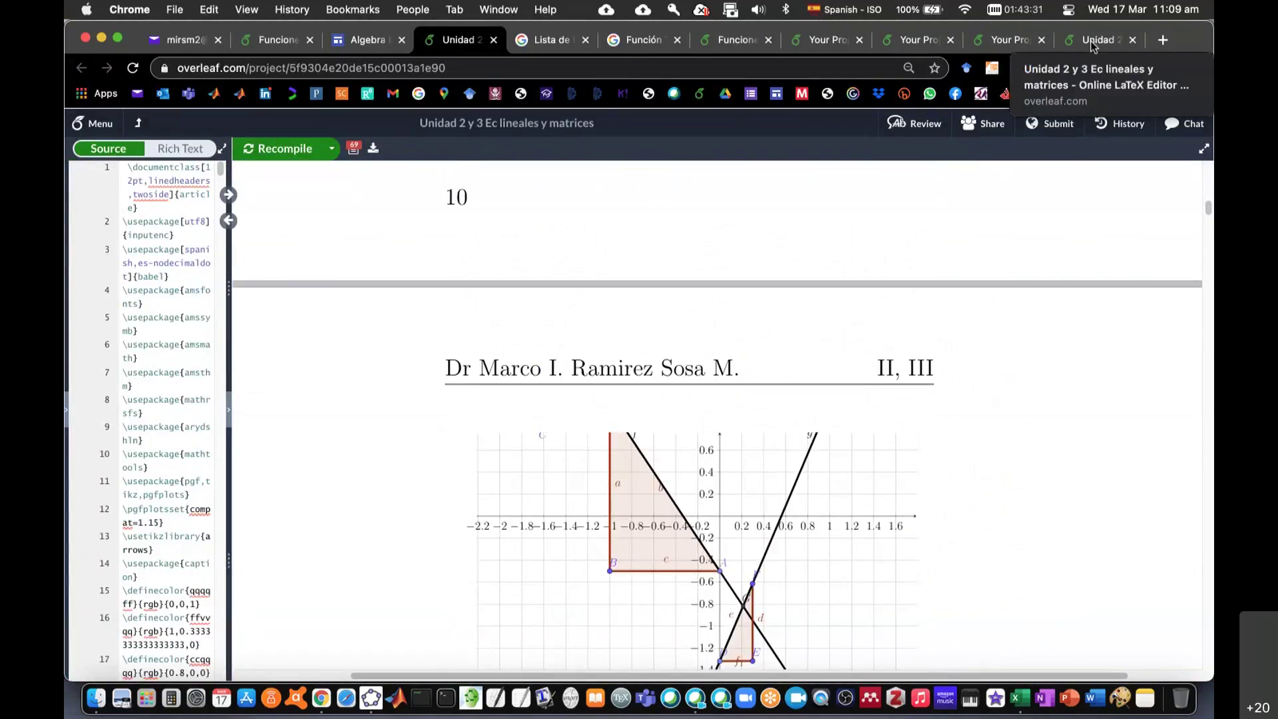
Step: In the other Unidad 2 copy, scroll the PDF to 2.2 Ejemplo: 3x + 2y = 8, 9x + 6y = −5
click(1090, 41)
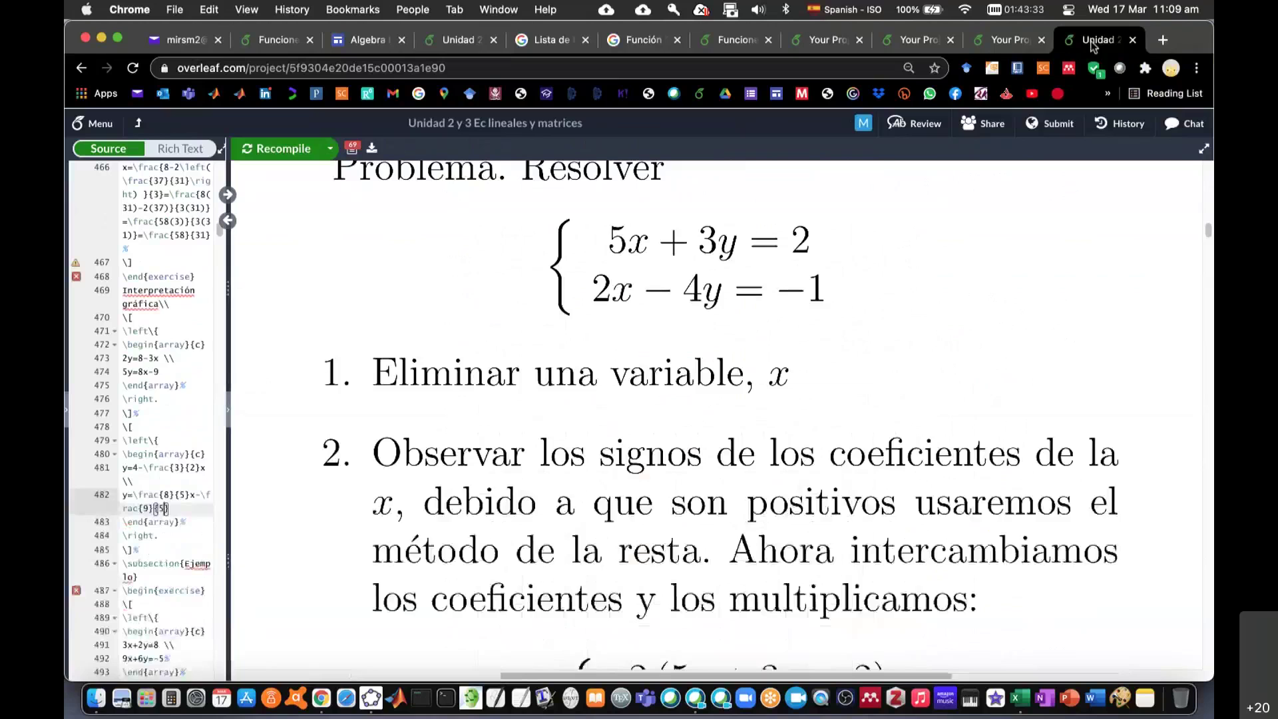
scroll(1029, 329, up, 3)
scroll(1029, 329, up, 1)
scroll(1029, 329, up, 10)
scroll(1029, 329, up, 5)
scroll(1029, 328, up, 5)
scroll(1029, 329, up, 5)
scroll(1029, 329, up, 5)
scroll(1029, 328, up, 2)
scroll(1029, 329, up, 5)
scroll(1029, 329, up, 4)
scroll(1029, 328, up, 4)
scroll(1029, 329, up, 5)
scroll(1029, 328, up, 5)
scroll(1029, 329, up, 5)
scroll(1029, 329, up, 5)
scroll(1029, 329, up, 1)
scroll(1029, 329, up, 4)
scroll(1029, 329, up, 3)
scroll(1029, 329, up, 1)
scroll(1029, 328, up, 1)
scroll(1029, 329, up, 5)
scroll(1029, 329, up, 2)
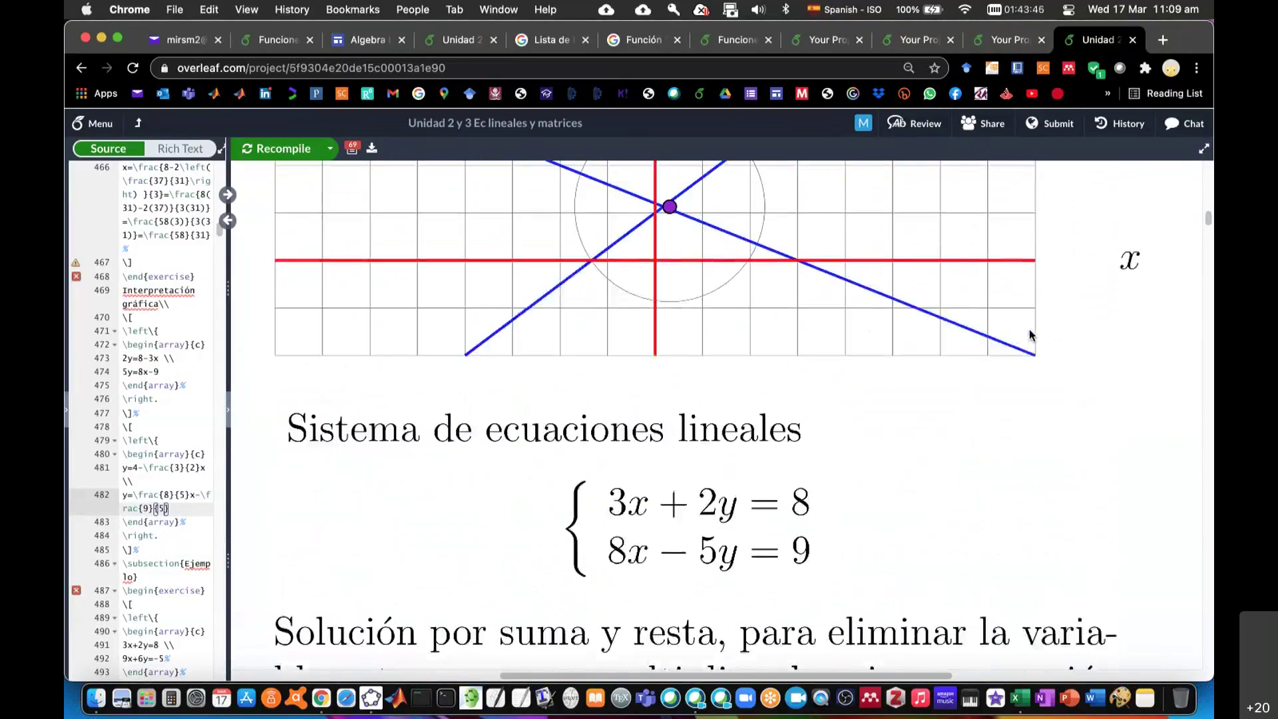
scroll(1029, 329, down, 10)
scroll(1029, 329, down, 1)
scroll(1029, 329, down, 1)
scroll(1029, 329, down, 4)
scroll(1029, 330, down, 3)
scroll(1029, 331, down, 6)
scroll(1029, 330, down, 2)
scroll(1029, 330, down, 2)
scroll(1029, 328, down, 5)
scroll(1029, 329, down, 1)
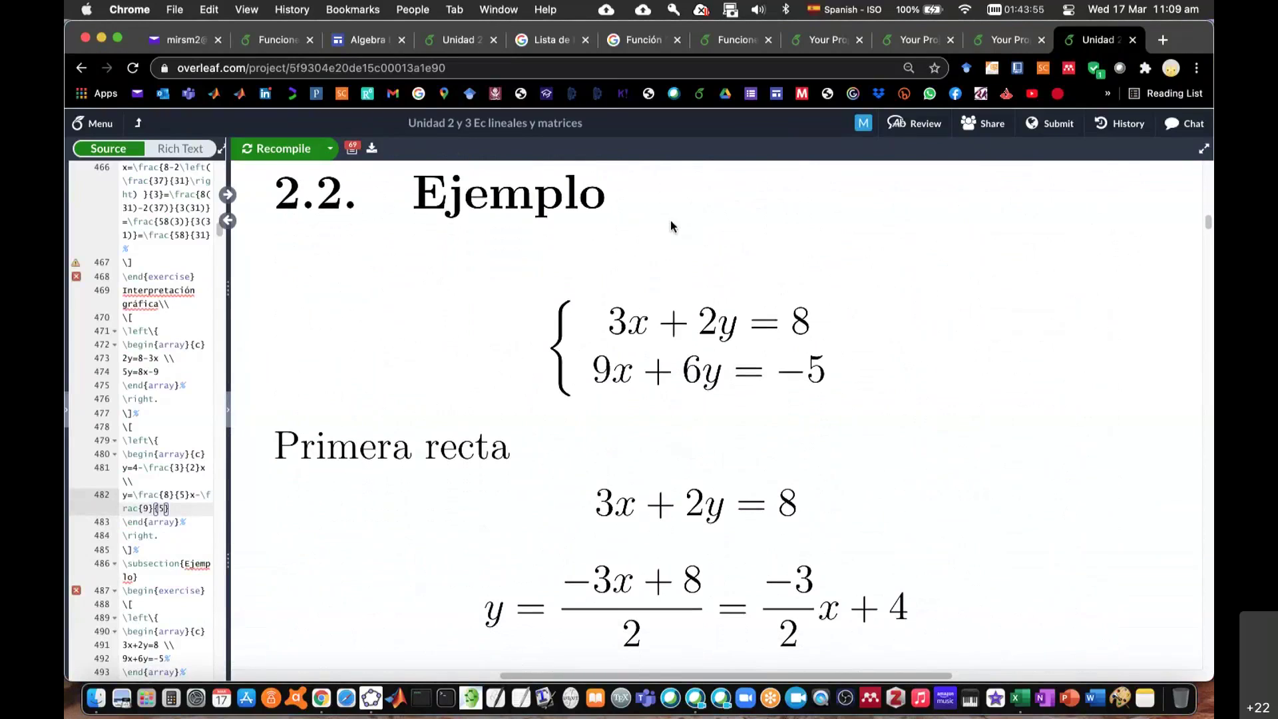
Step: Close the Funciones, duplicate Unidad 2, Lista de funciones and Función TRANSPONER tabs
click(309, 40)
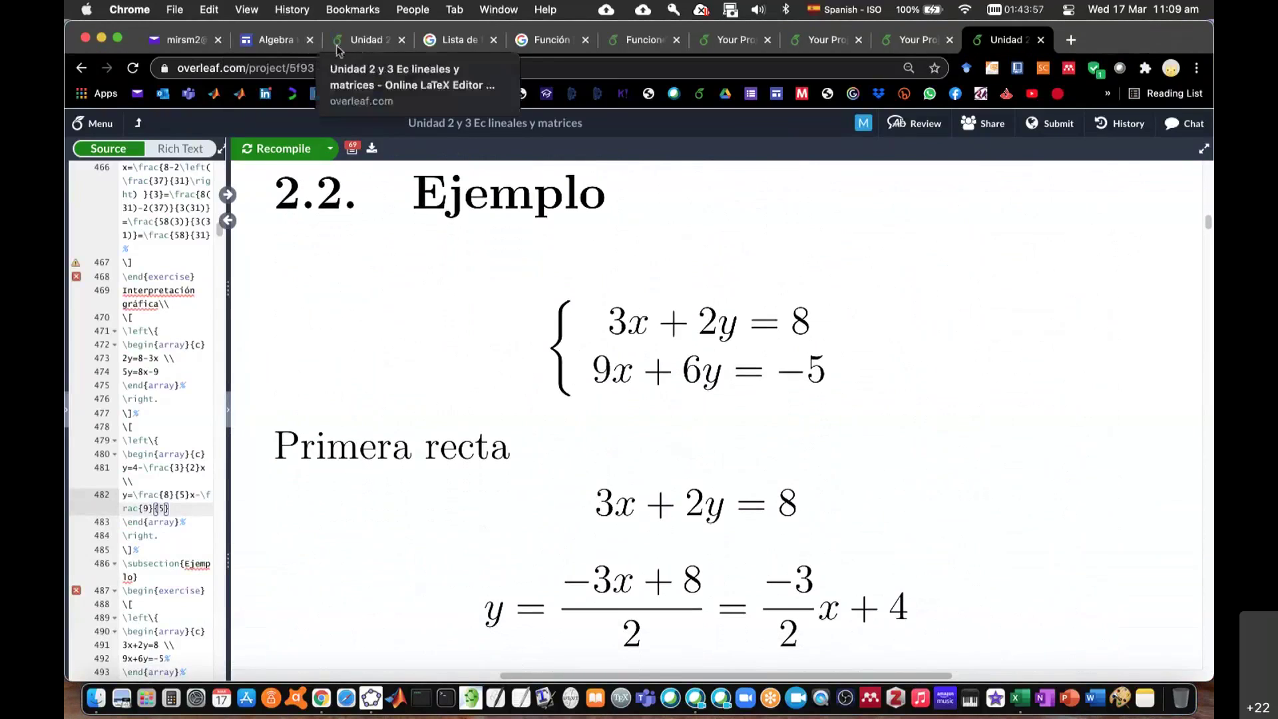
click(401, 40)
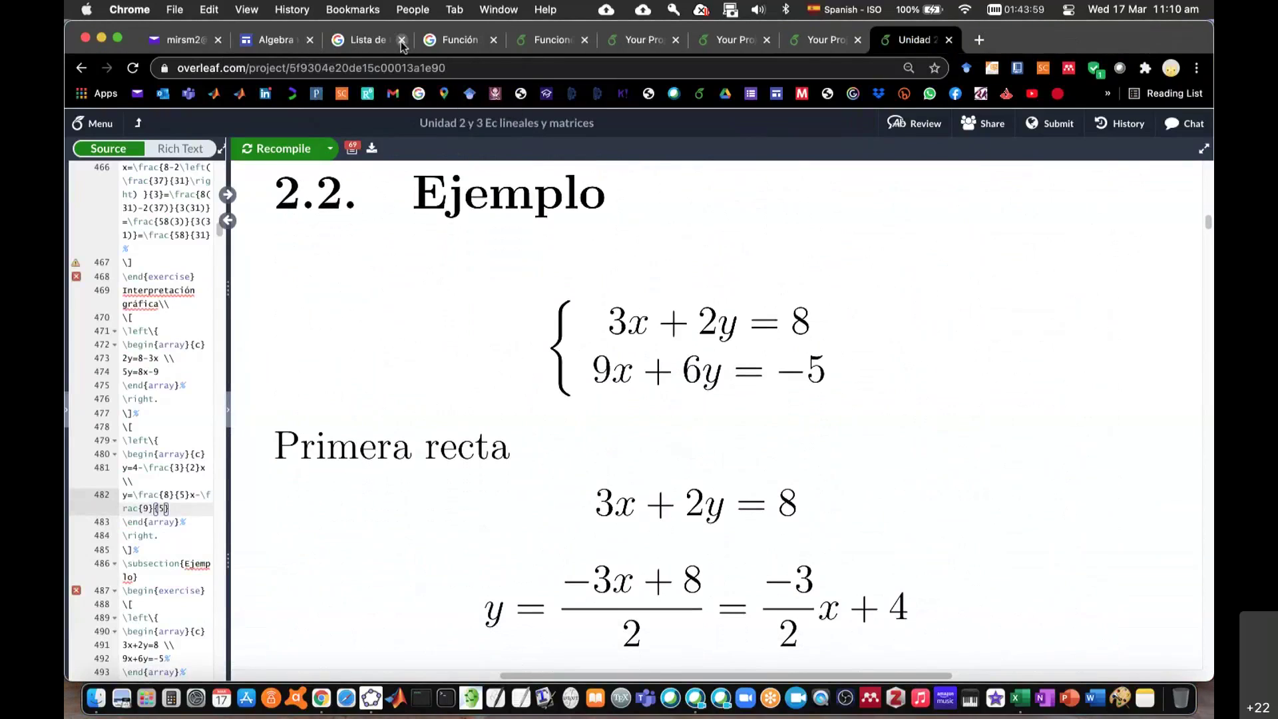
click(402, 40)
click(401, 40)
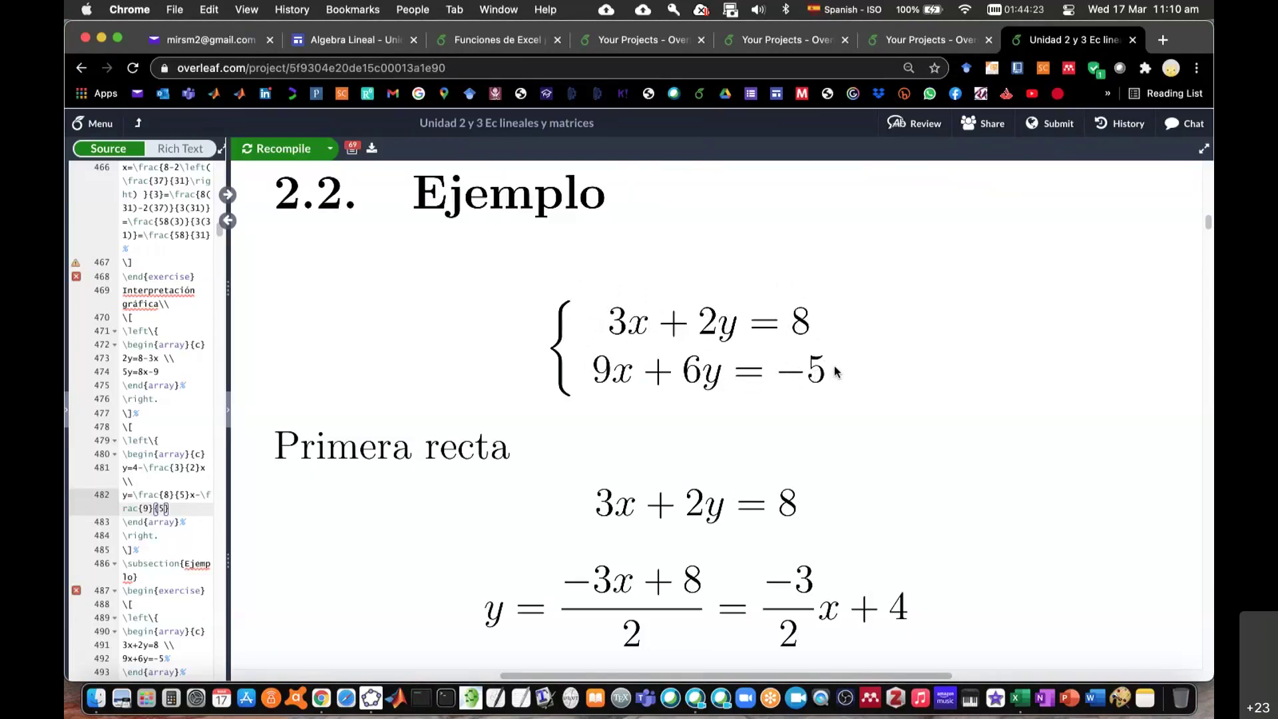
Step: Start a new blank GeoGebra file without saving the old construction, then return to Overleaf
click(370, 697)
click(1190, 65)
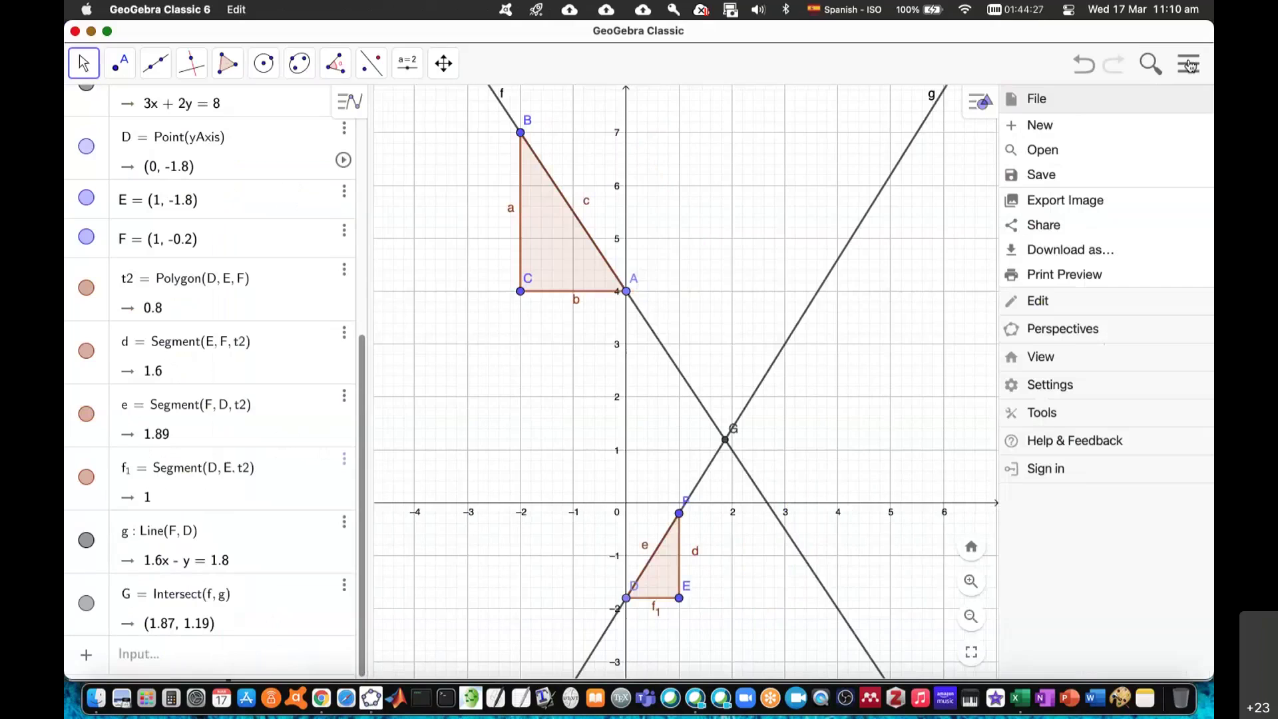
click(1040, 126)
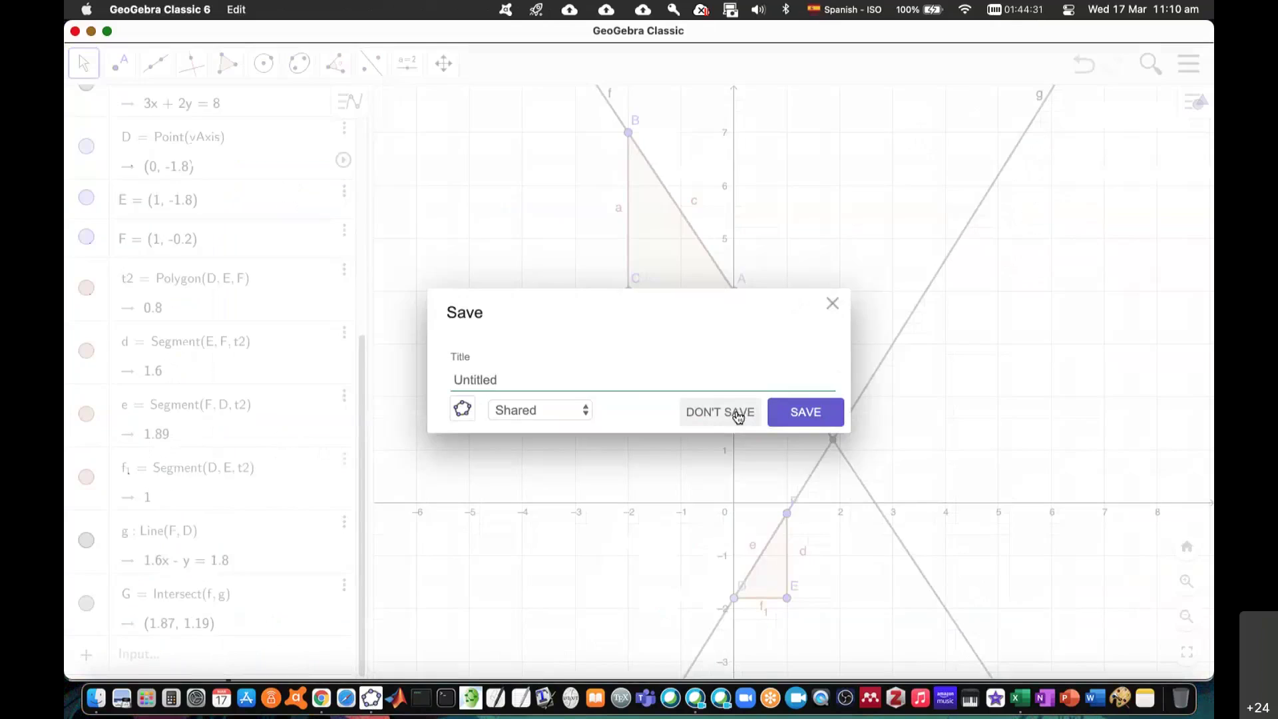
click(738, 412)
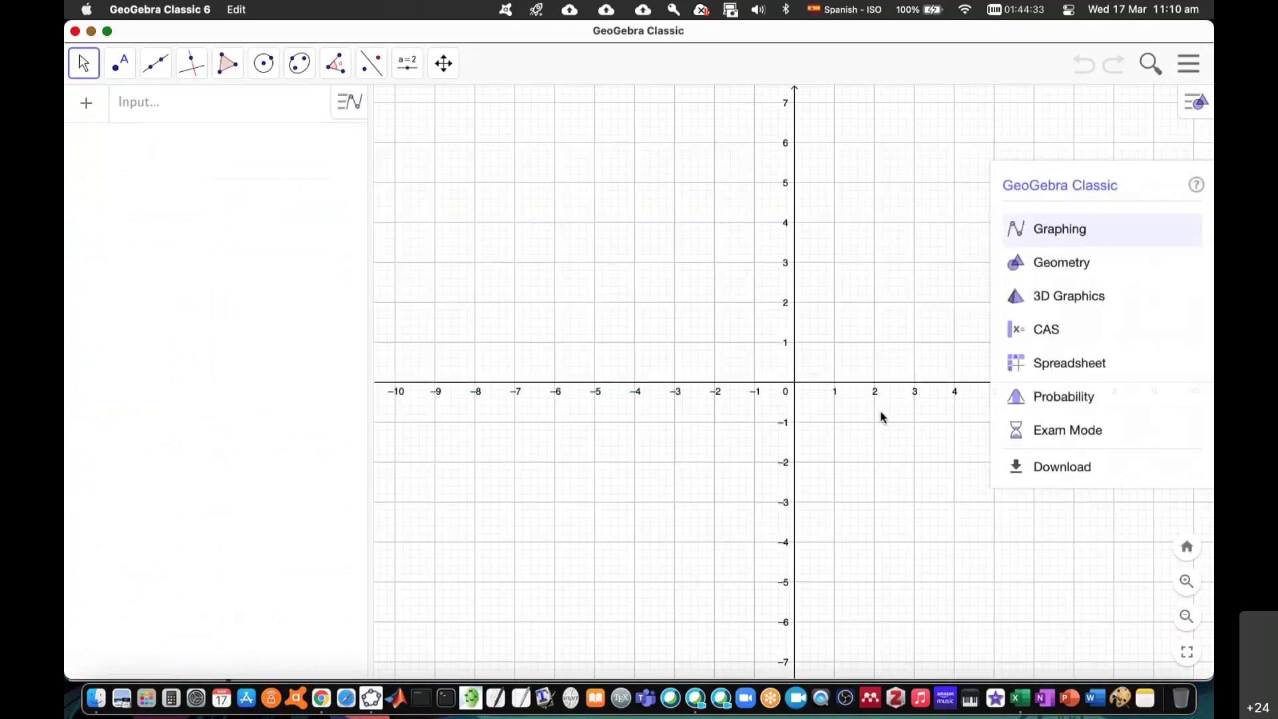
key(super+Tab)
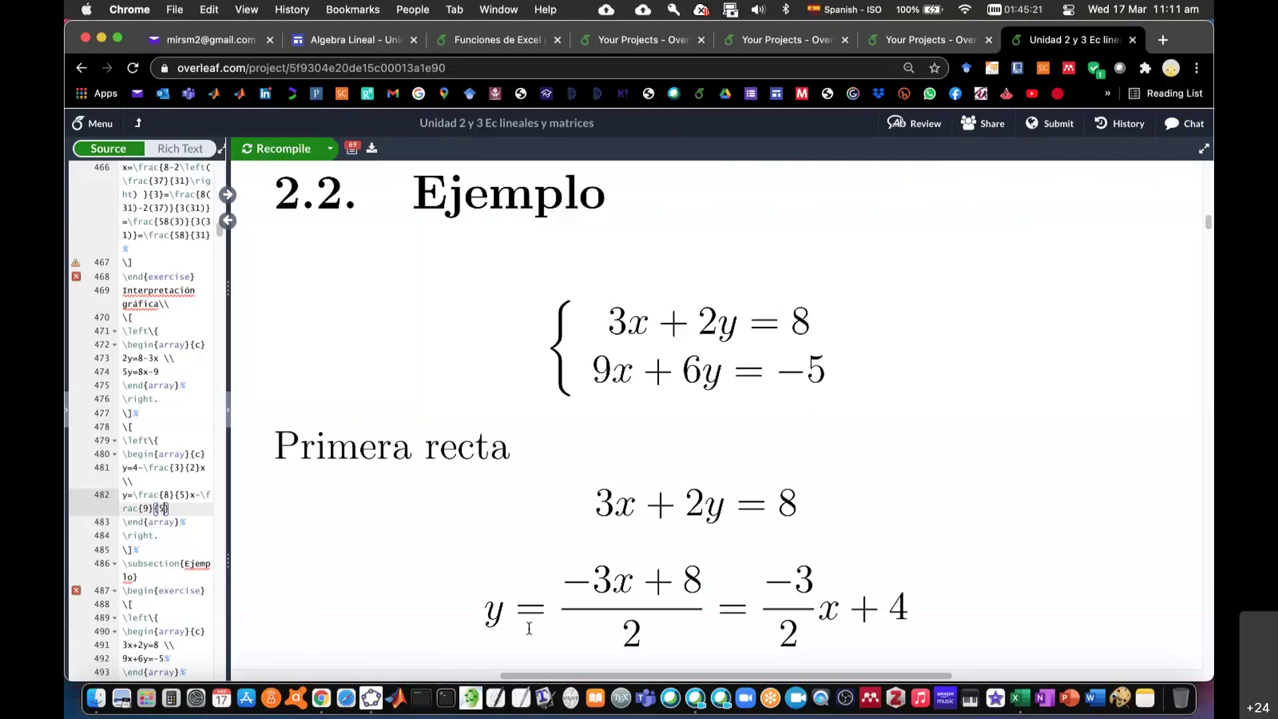
click(371, 698)
drag(680, 345, 532, 353)
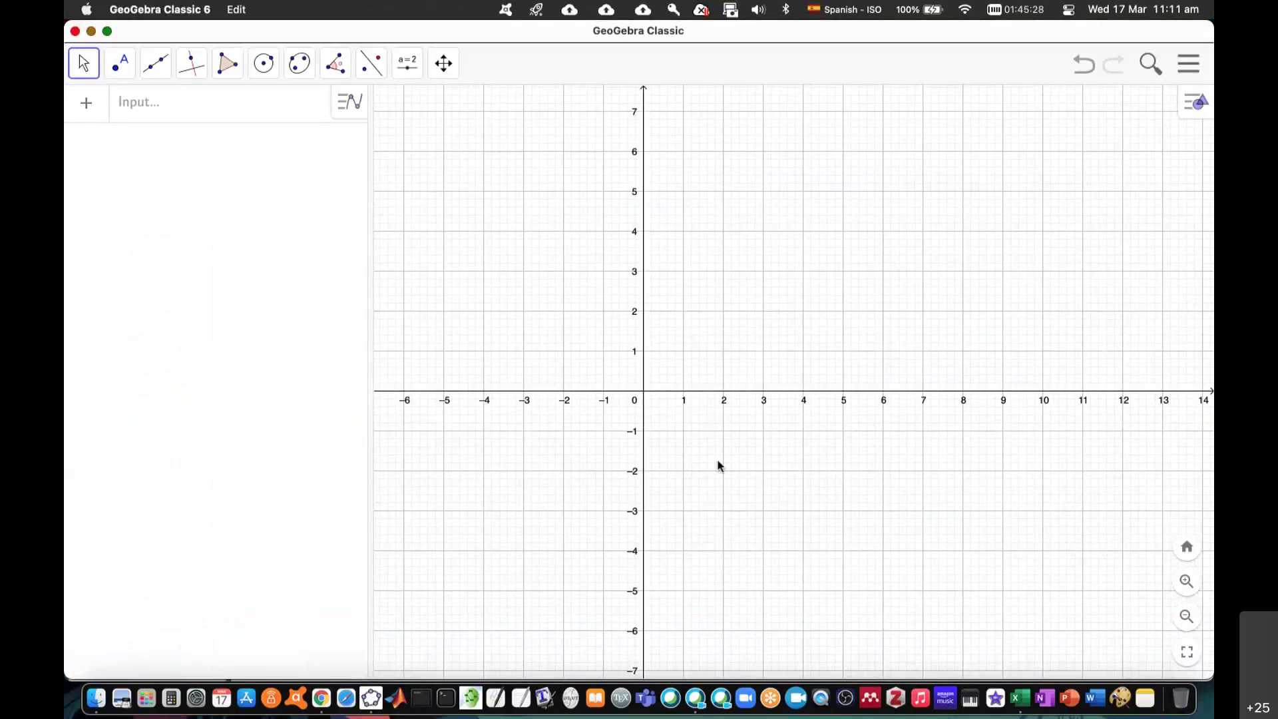
drag(673, 470, 852, 470)
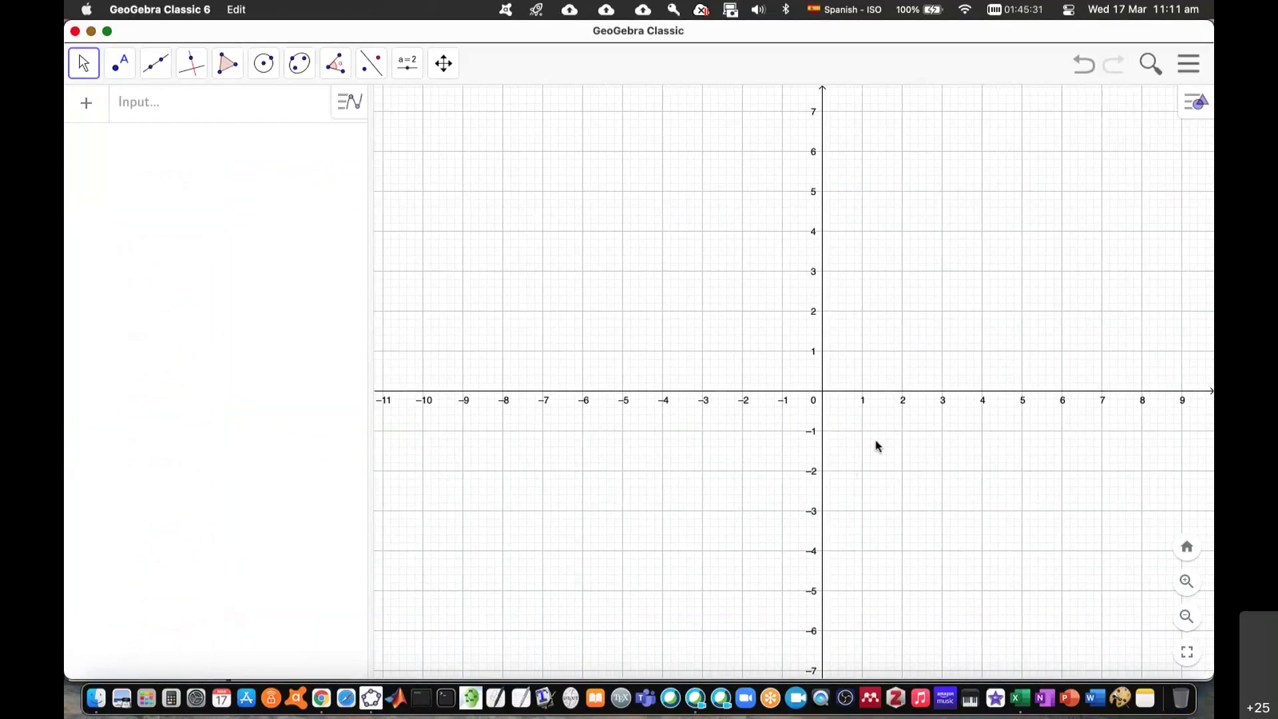
key(super+Tab)
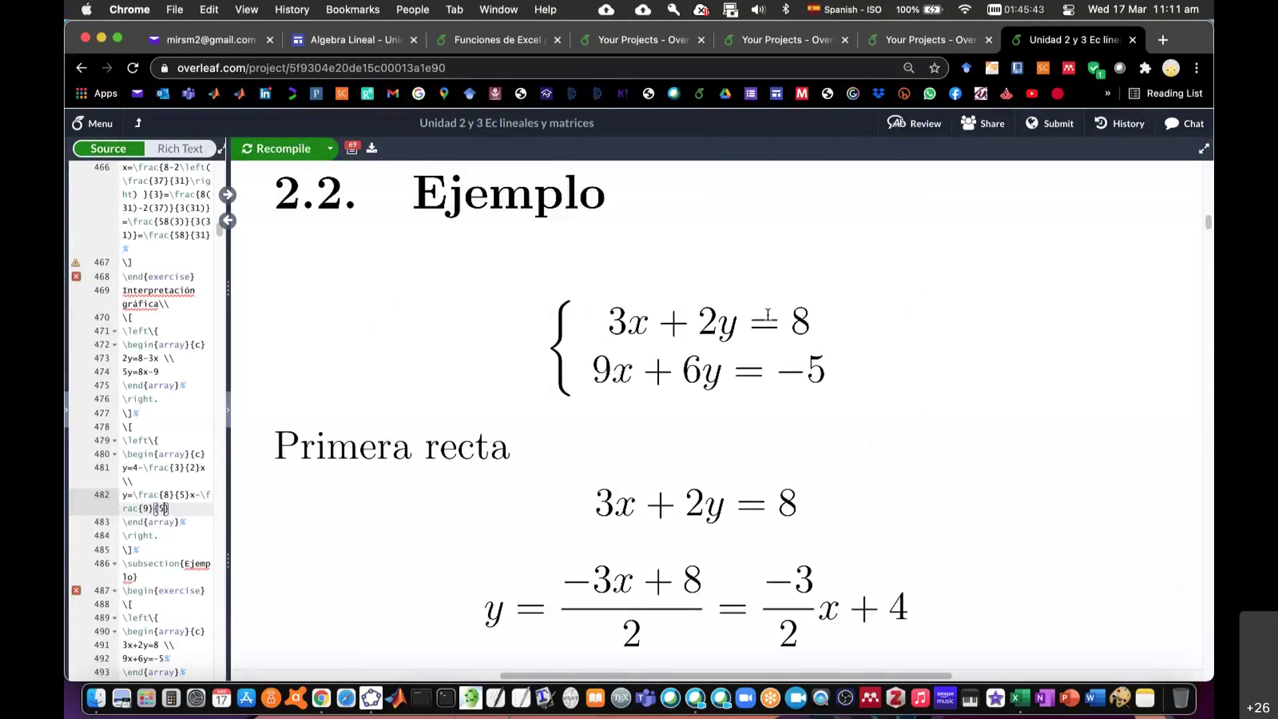
Step: Rename the first sheet Ej1 and add a second sheet named Ej2
click(1023, 705)
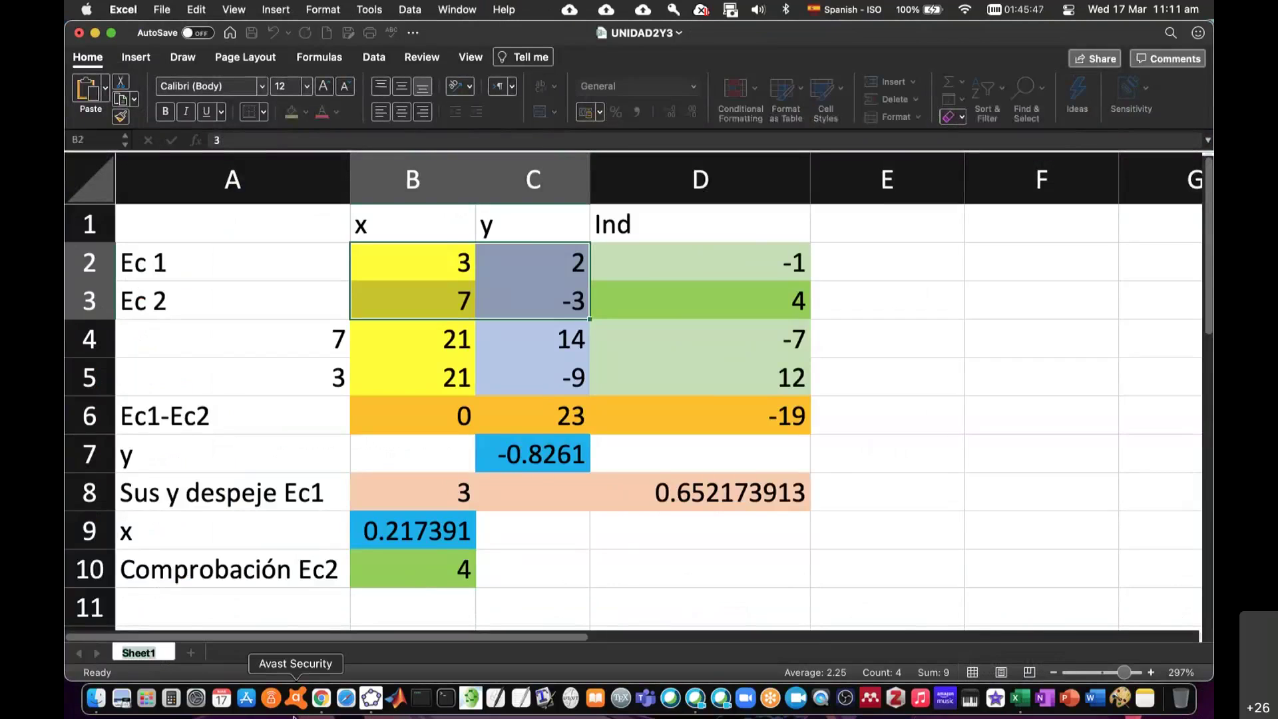
text(EJ)
text(1)
click(193, 654)
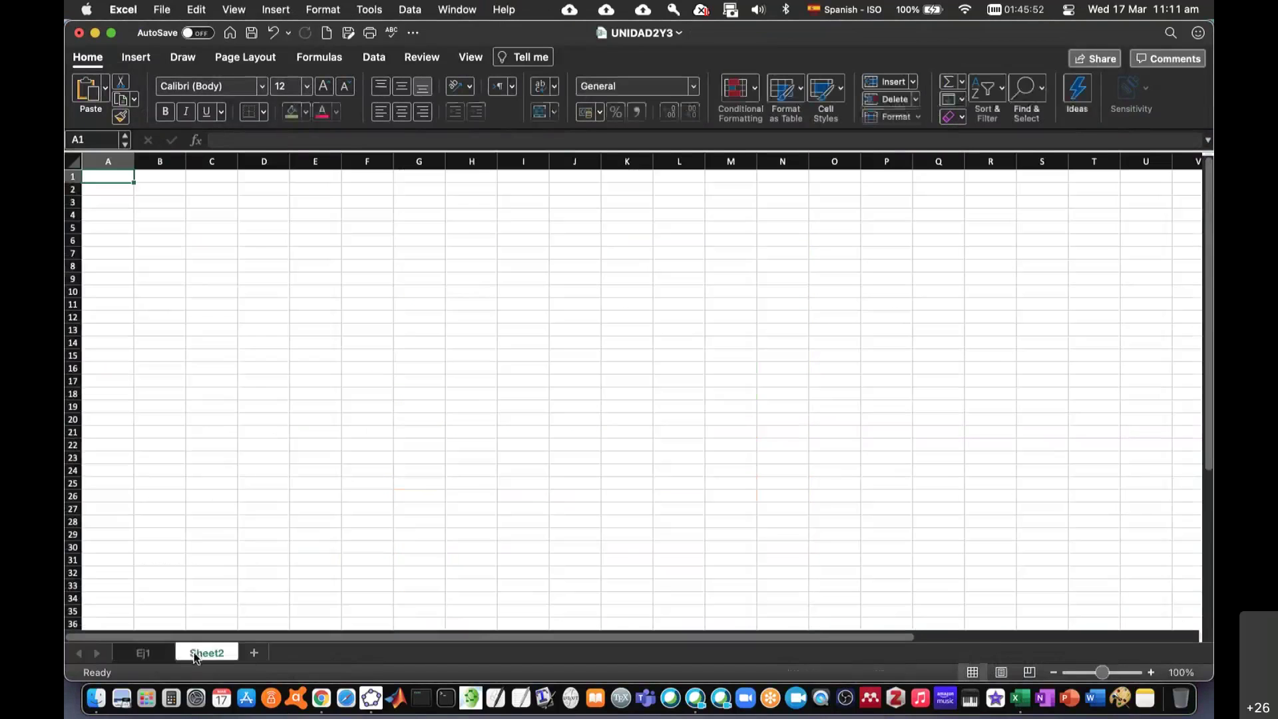
double_click(195, 653)
text(E)
key(Return)
Step: Zoom in on the Ej2 sheet and check the Overleaf example
scroll(191, 288, up, 5)
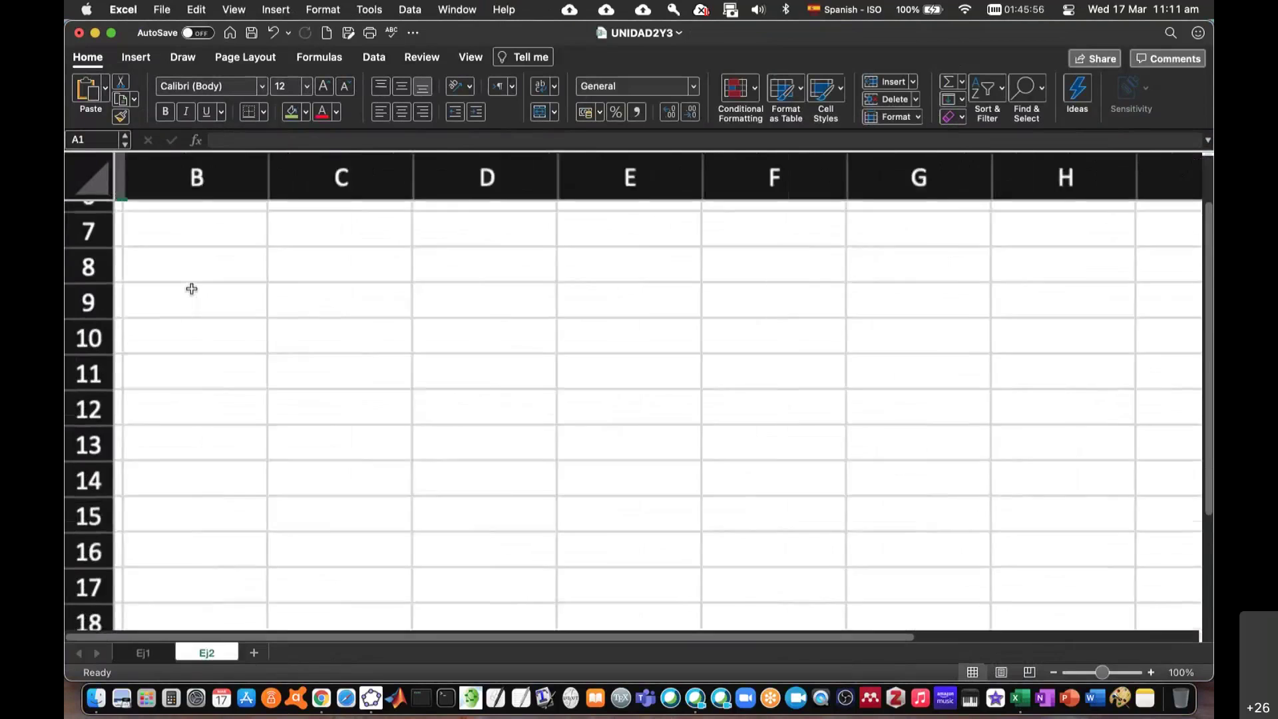
scroll(191, 288, up, 3)
scroll(192, 289, up, 3)
scroll(352, 384, up, 2)
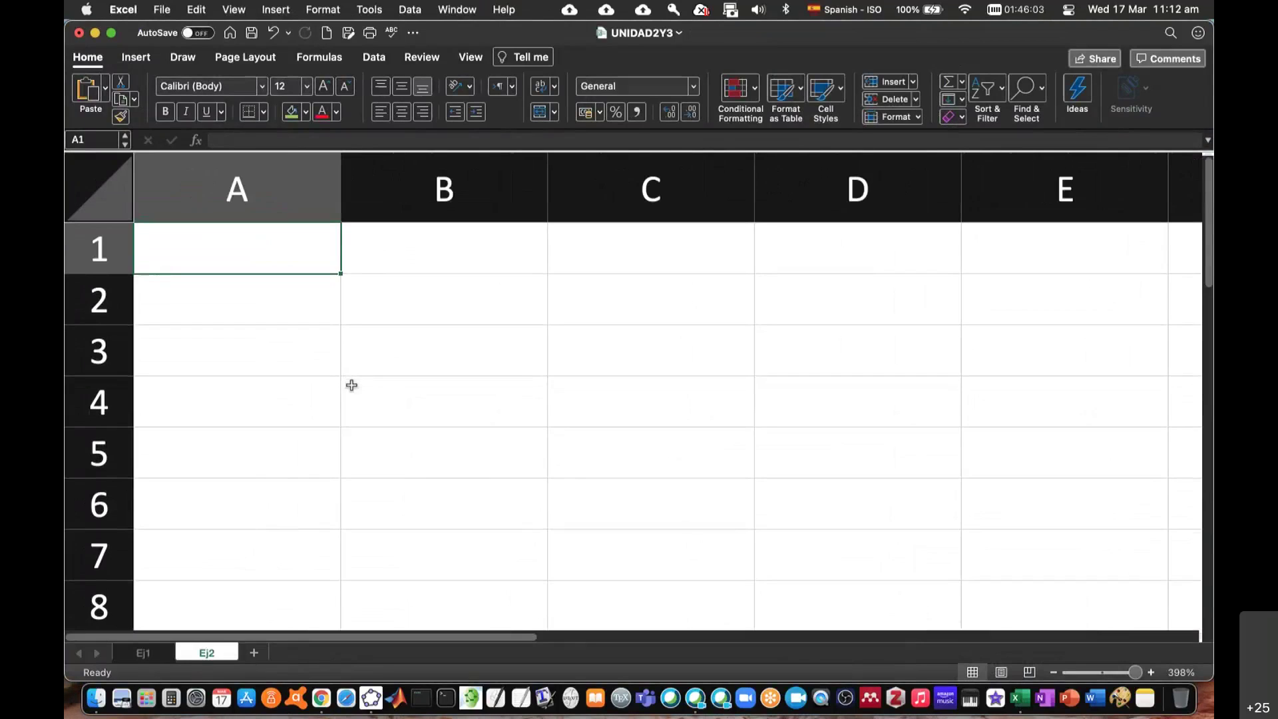
key(super+Tab)
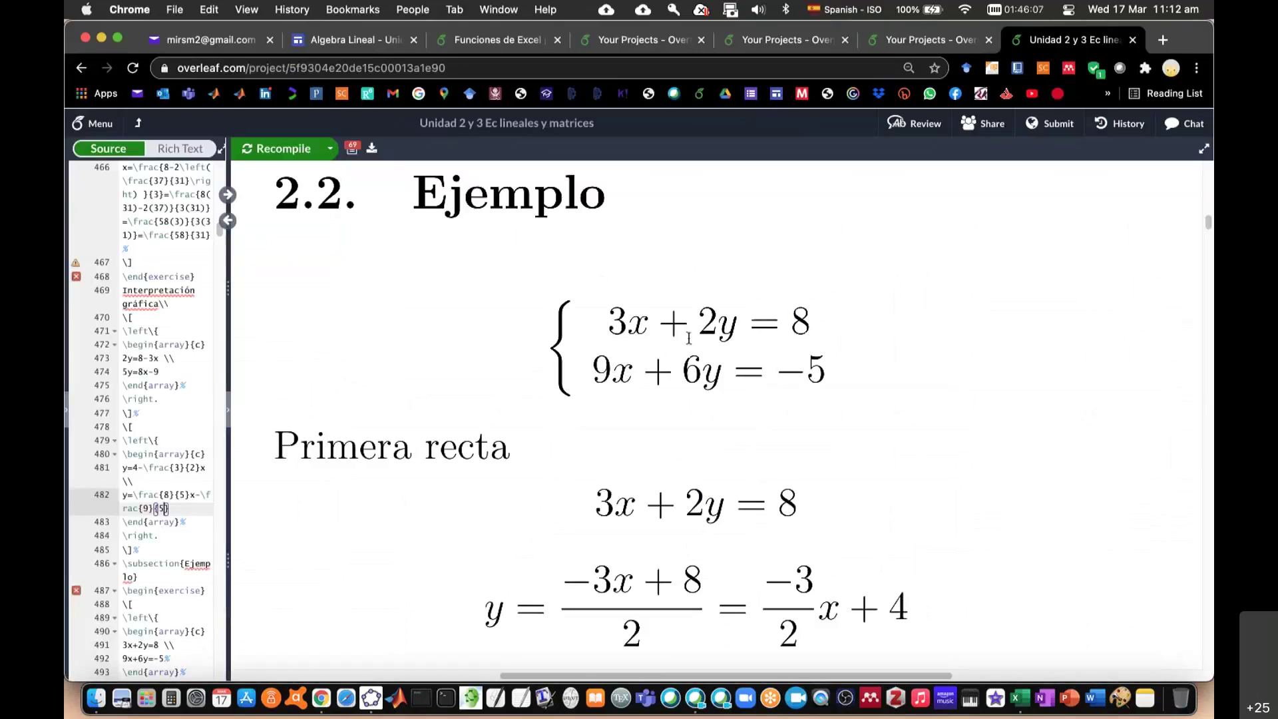
key(super+Tab)
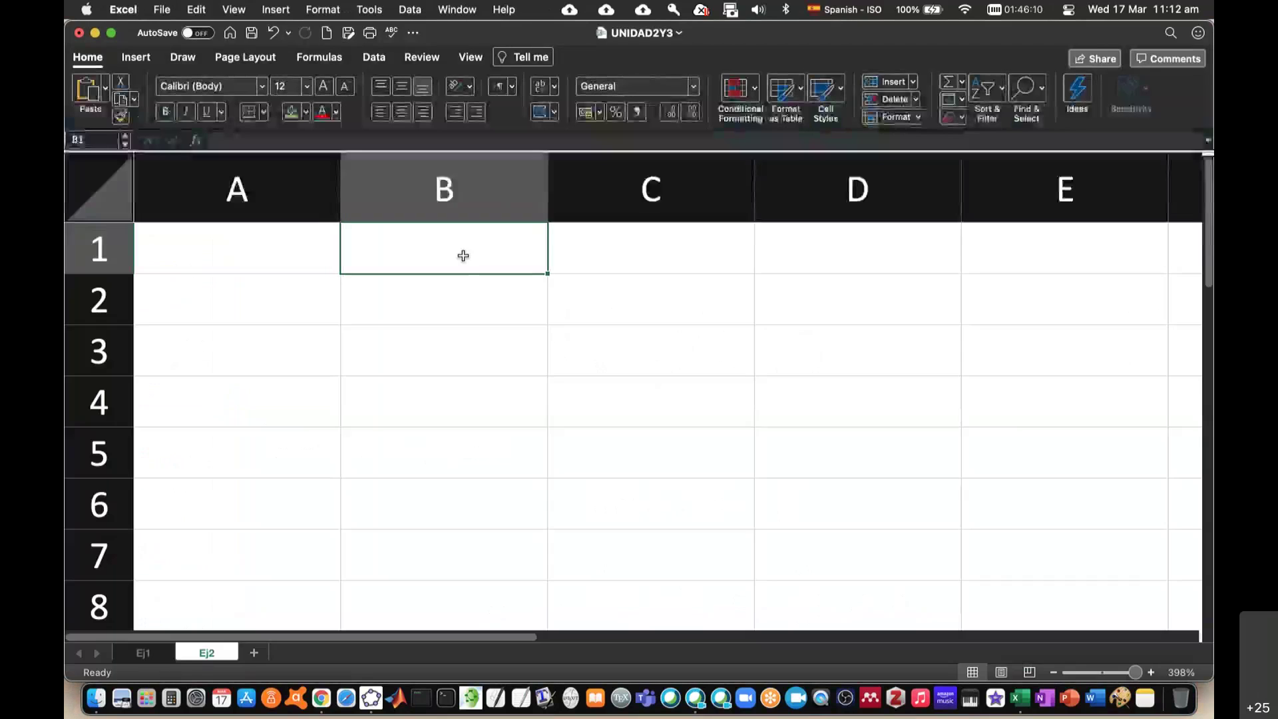
key(super+Tab)
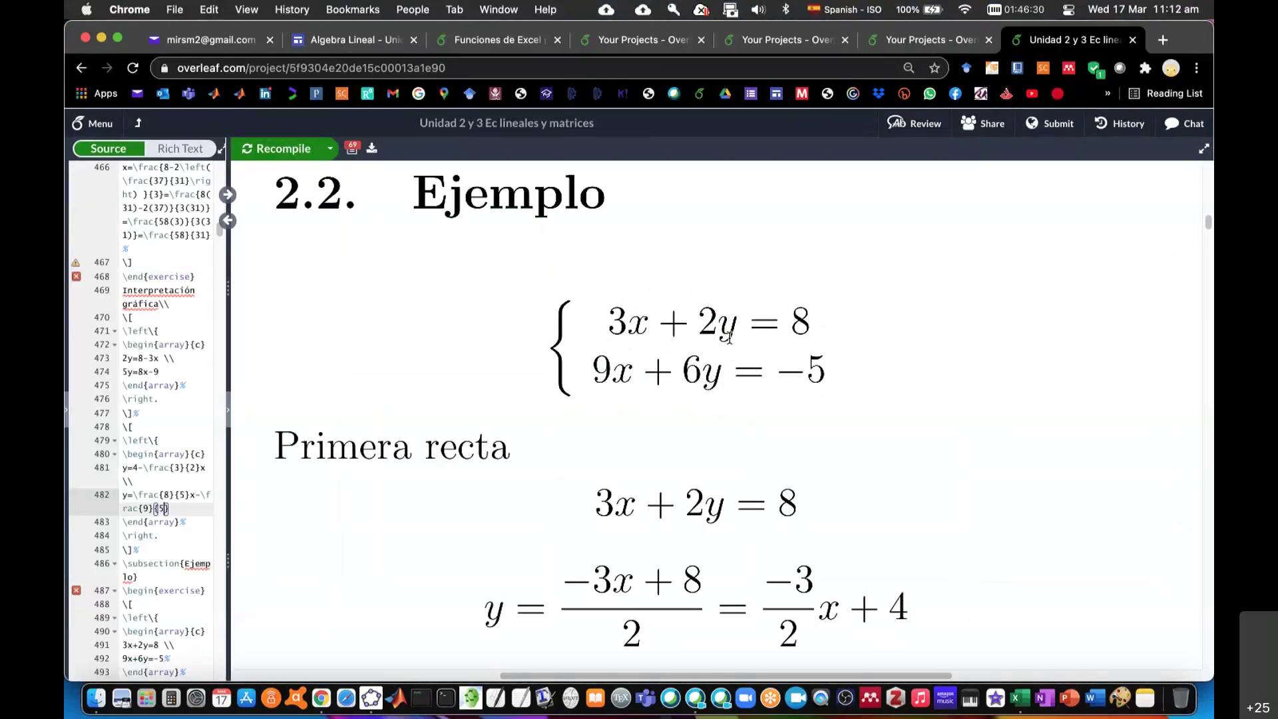
Step: Enter the headers x, y and Ind in B1:D1 of sheet Ej2
key(super+Tab)
text(x)
key(Tab)
text(y)
key(Tab)
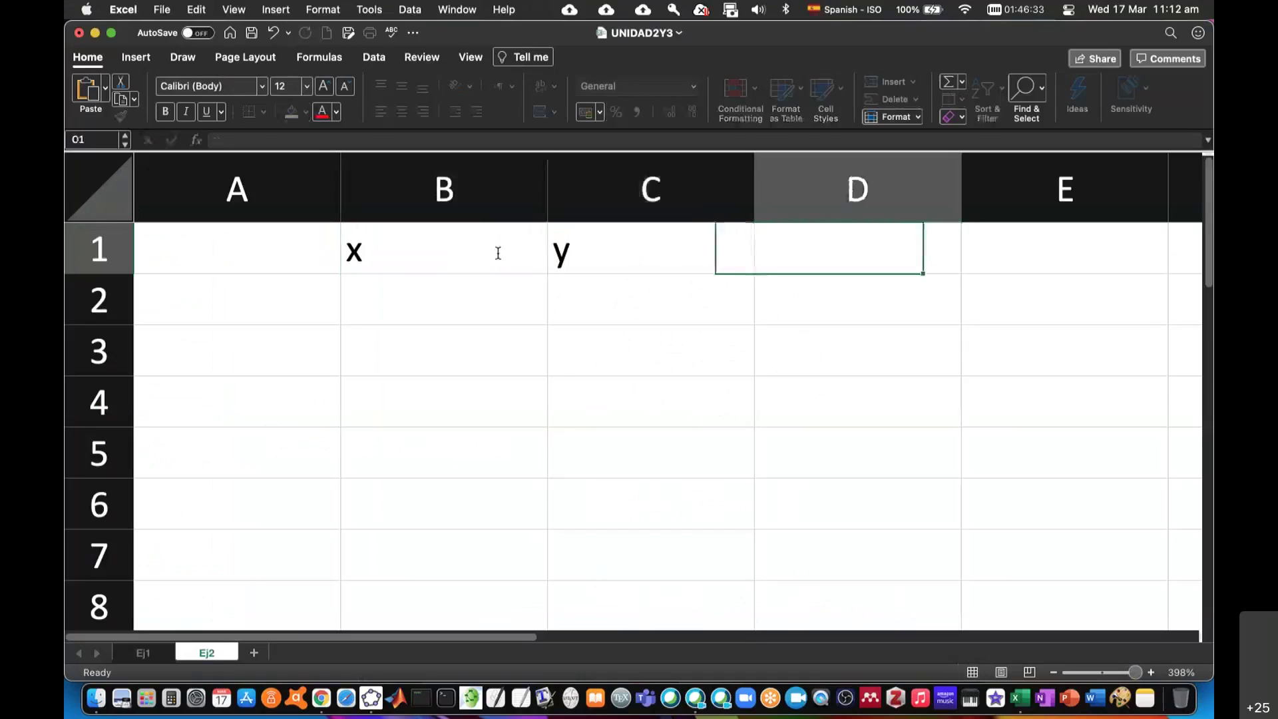
text(Ind)
key(Return)
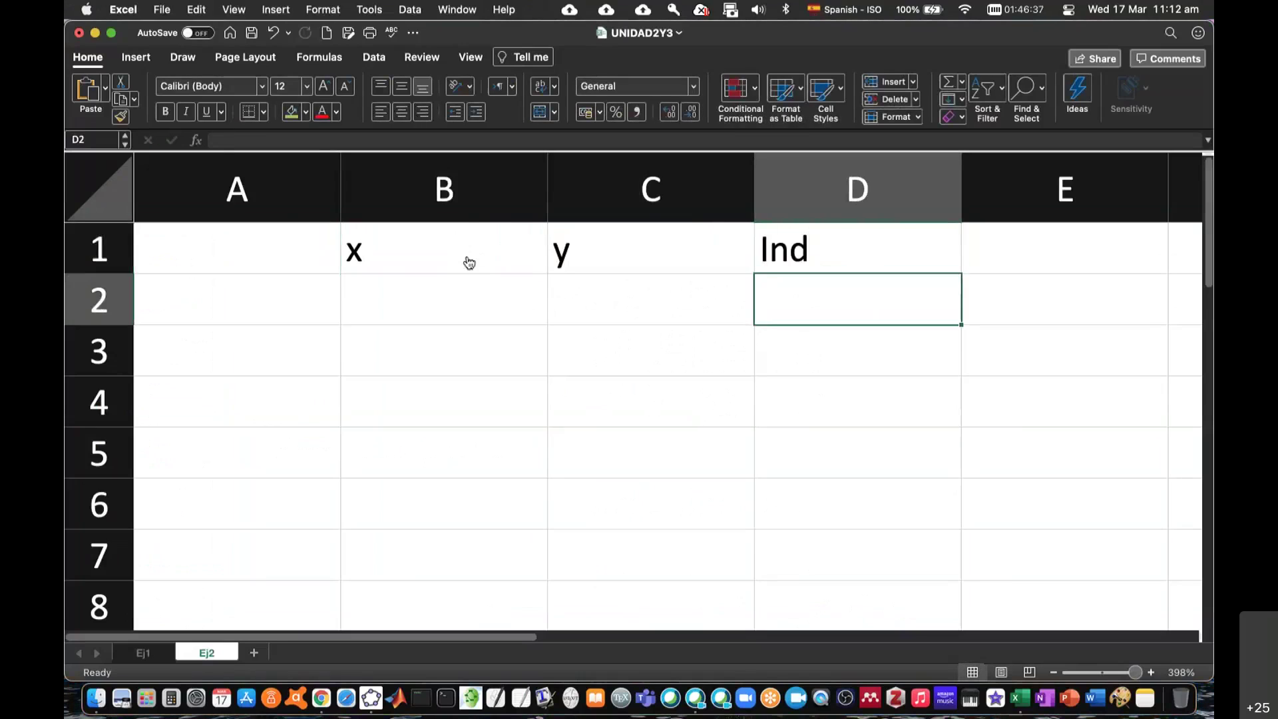
Step: Enter the first equation's coefficients 3, 2 and 8 in B2:D2
key(super+Tab)
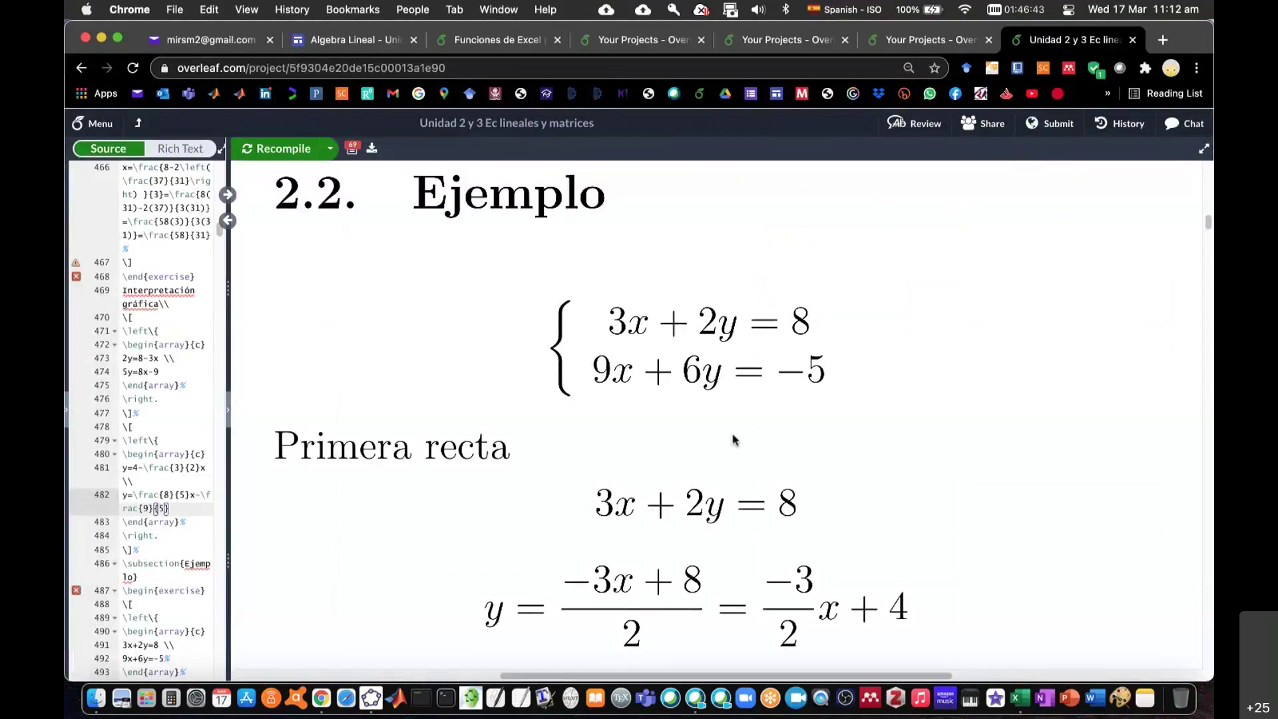
key(super+Tab)
click(472, 297)
text(3)
key(Tab)
text(2)
key(Tab)
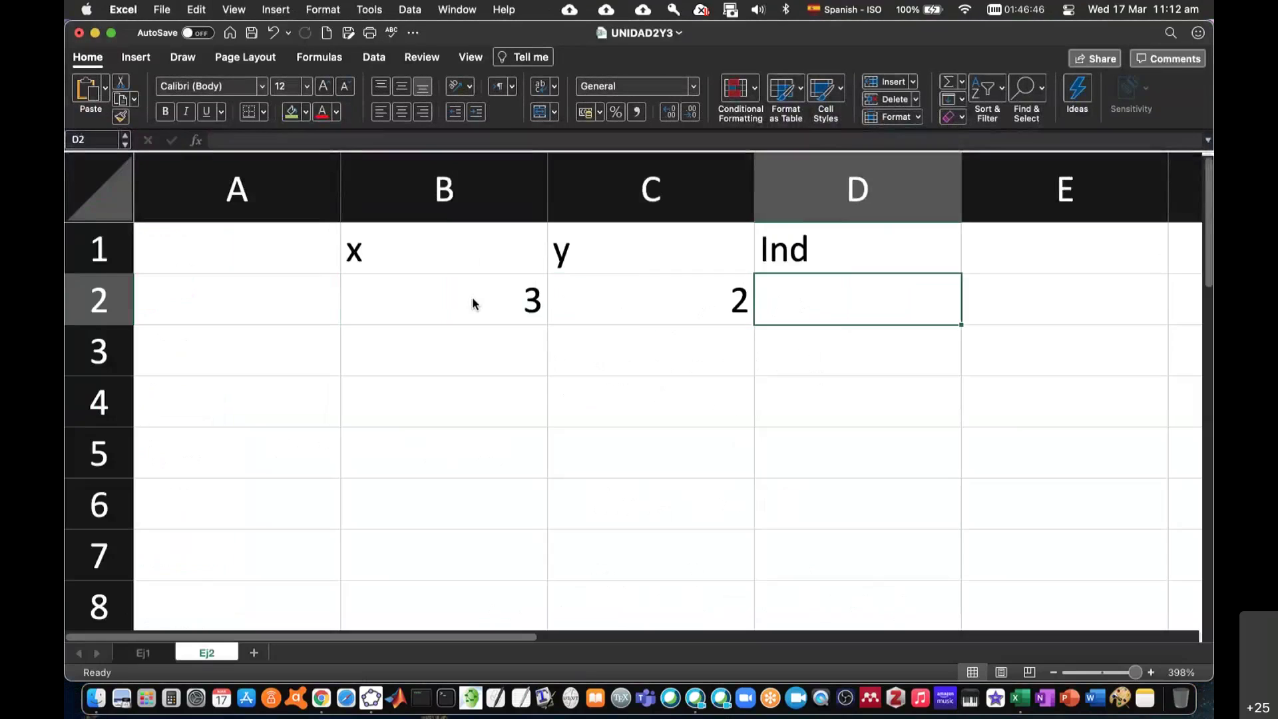
text(8)
key(Down)
Step: Enter the second equation's coefficients 9, 6 and -5 in B3:D3
key(Left)
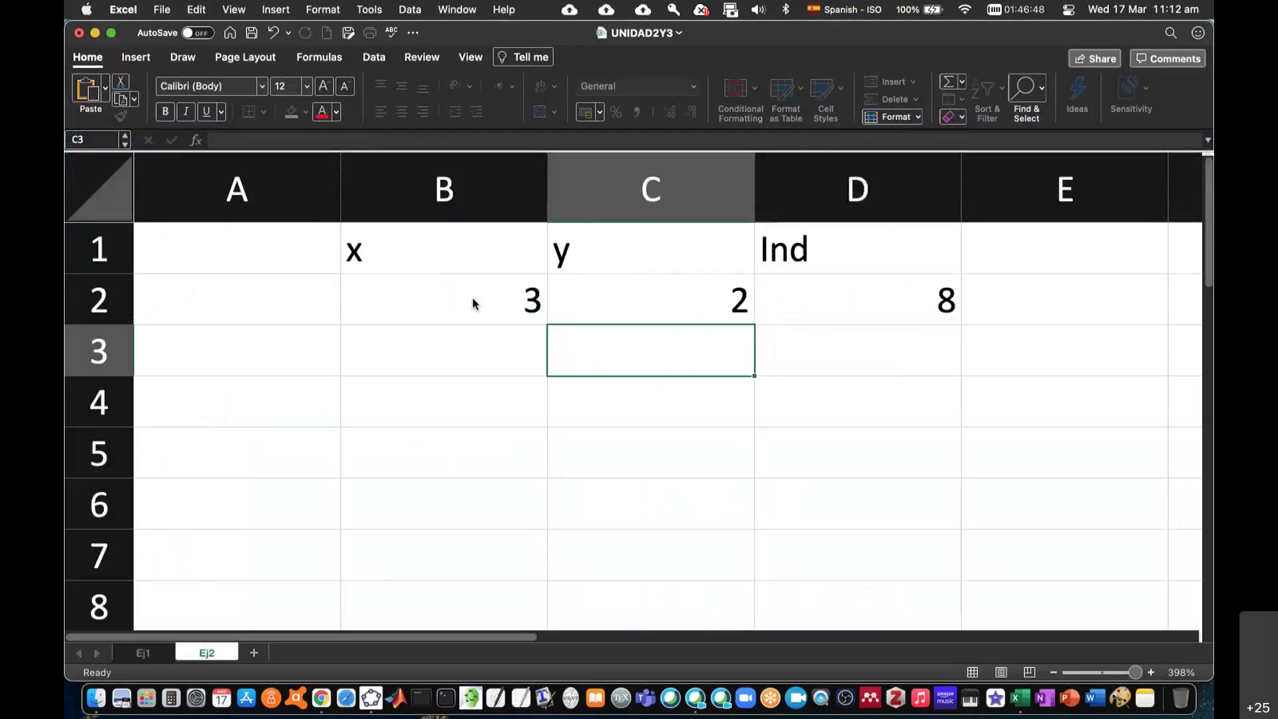
key(Left)
text(9)
key(Tab)
text(6)
key(Tab)
text(-5)
key(Return)
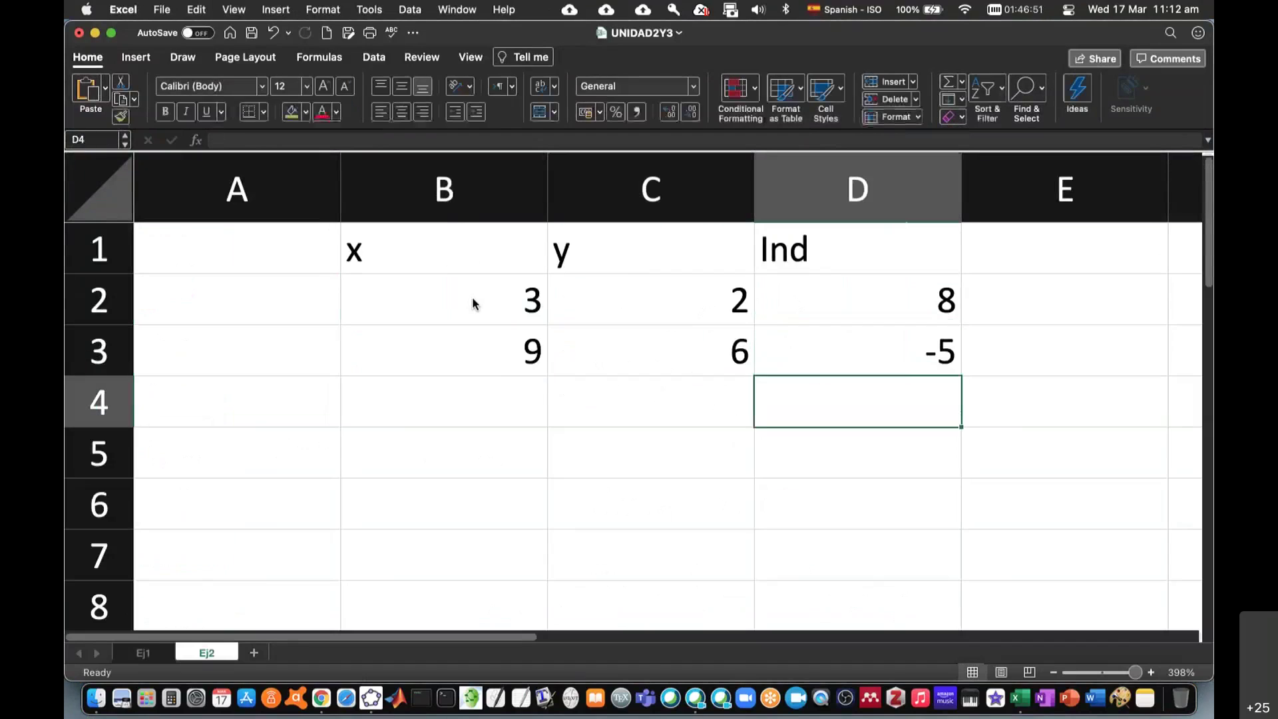
key(super+Tab)
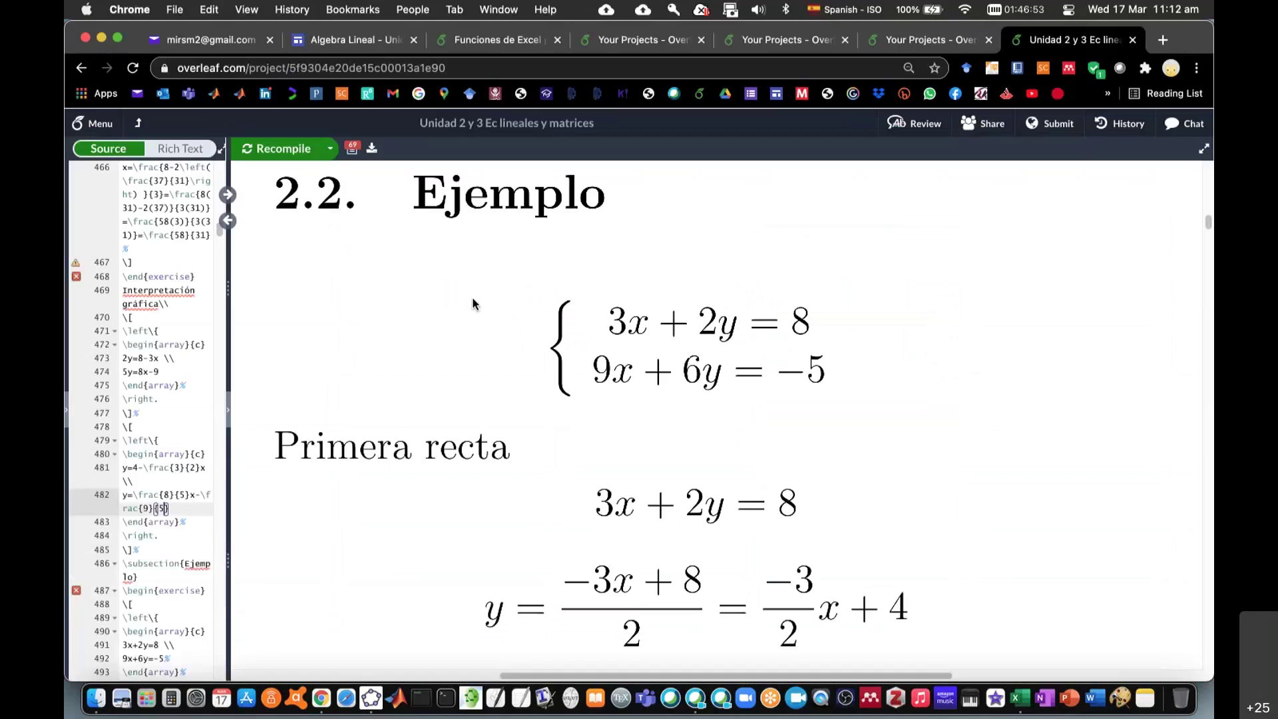
key(super+Tab)
drag(457, 194, 876, 180)
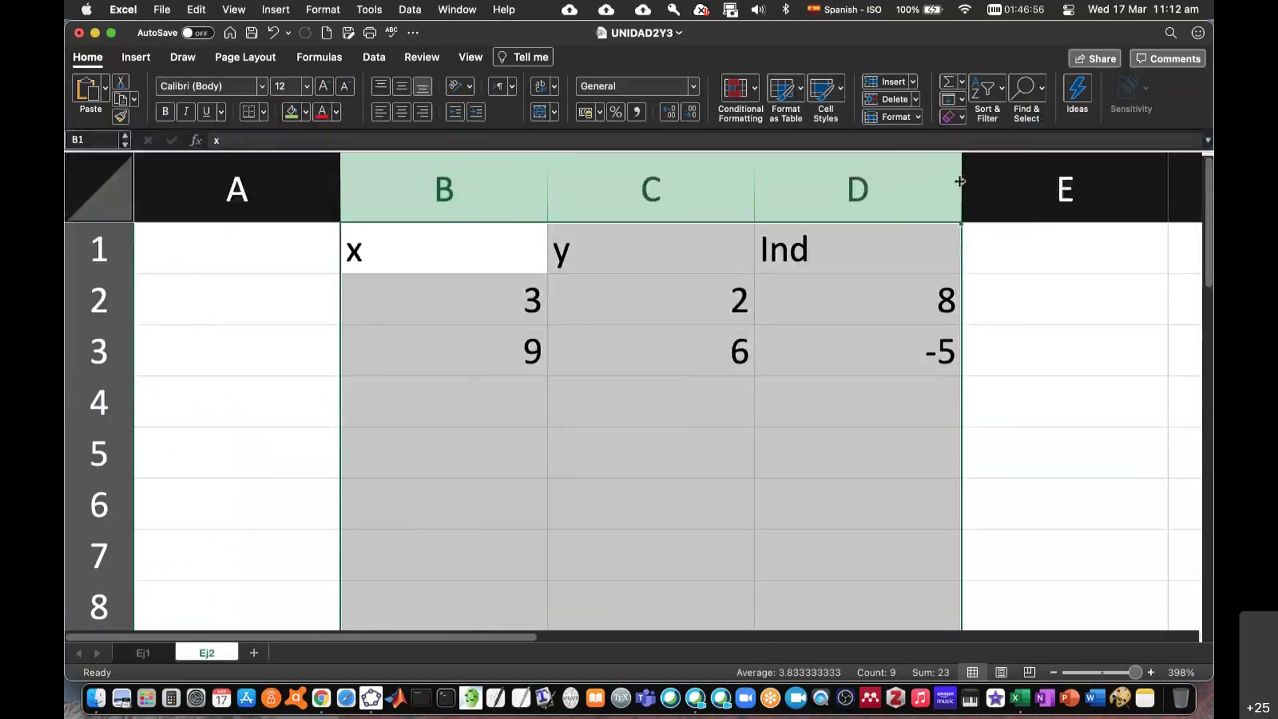
double_click(960, 181)
click(500, 296)
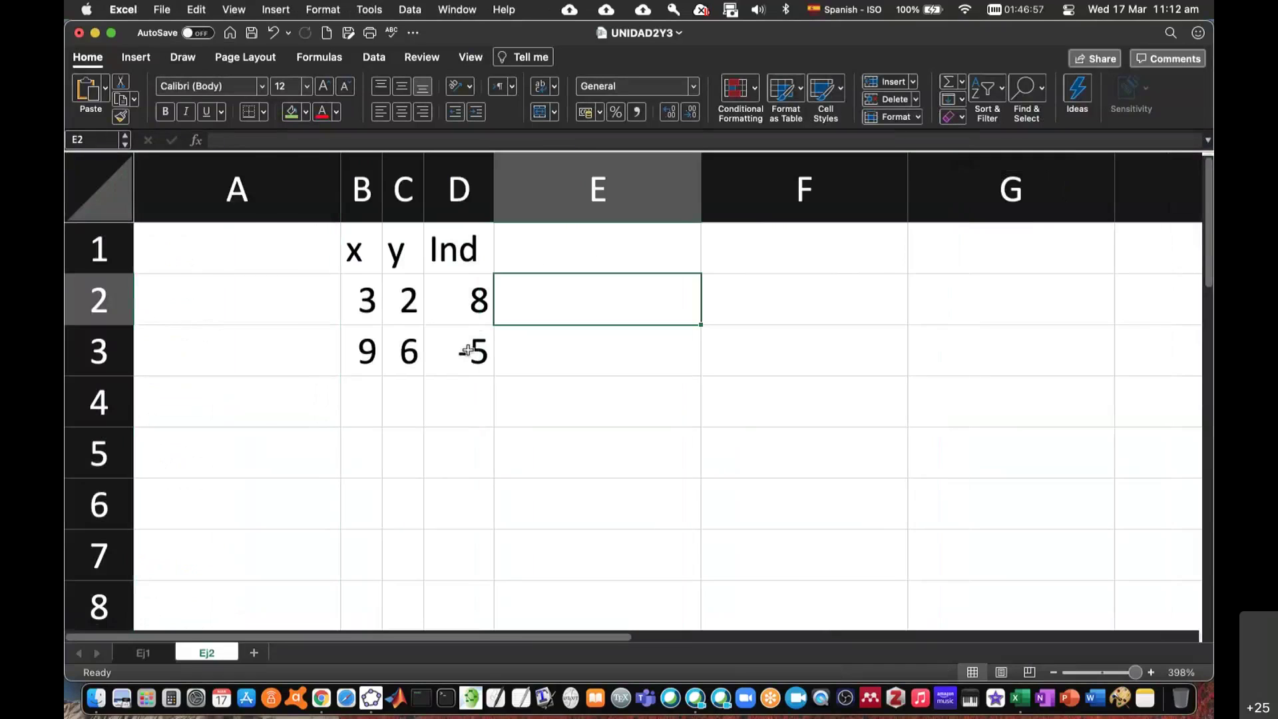
click(214, 295)
text(Ec 1)
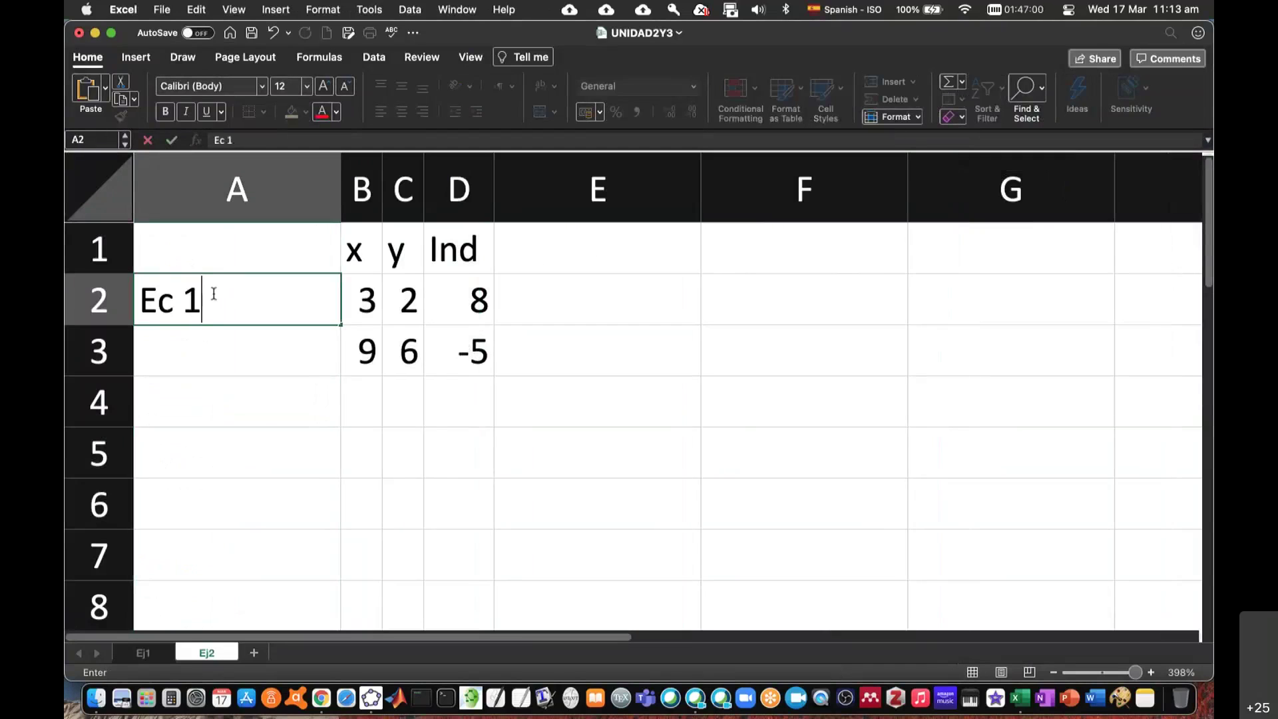
key(Return)
text(Ec )
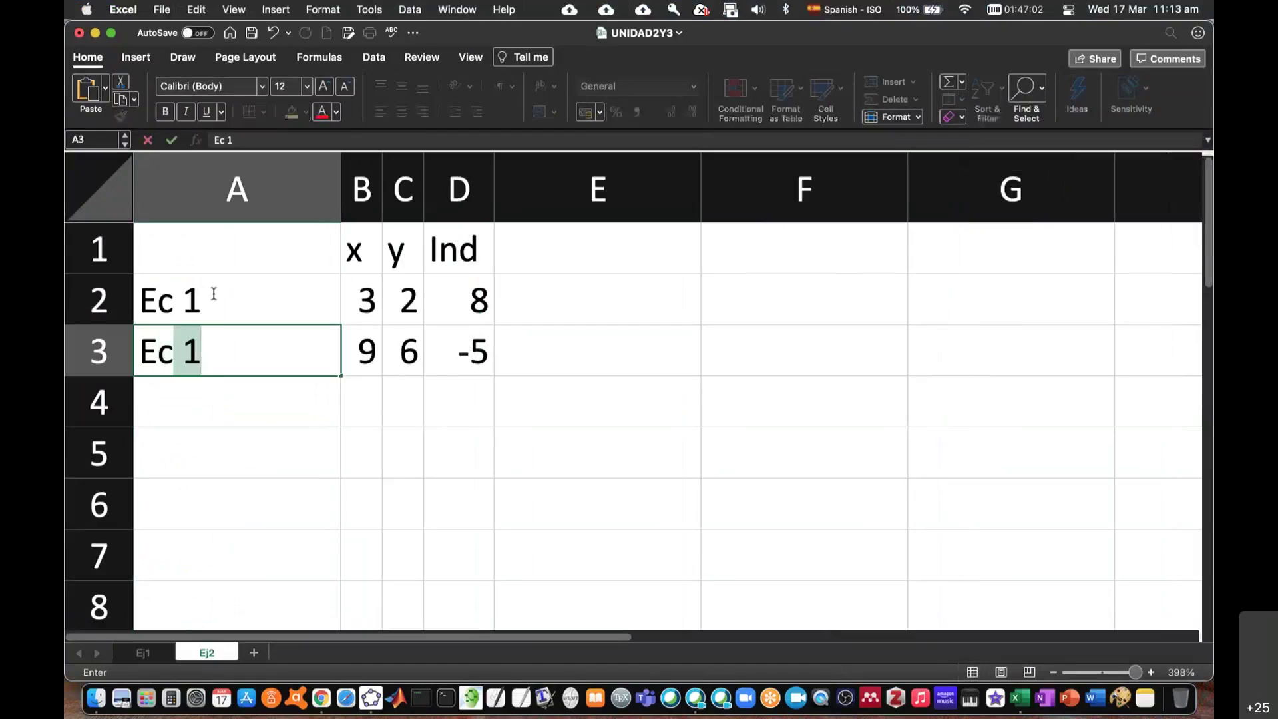
text(2)
key(Return)
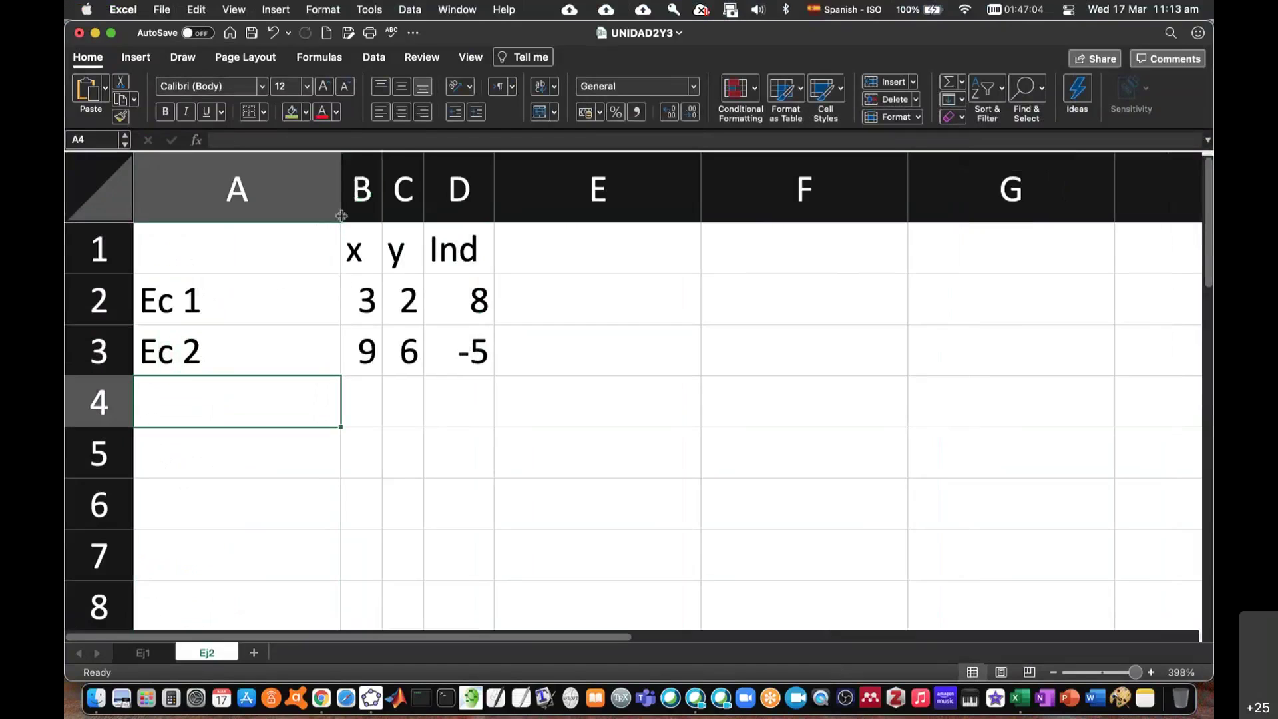
double_click(341, 207)
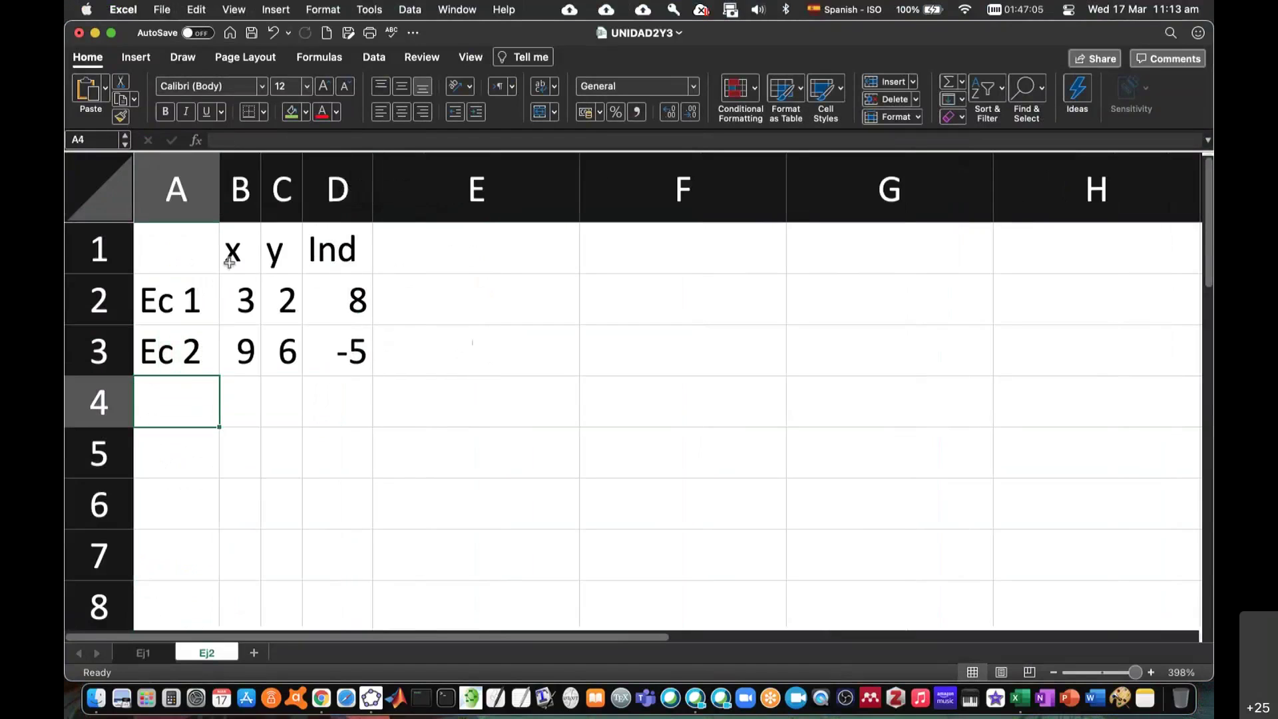
drag(223, 206, 306, 206)
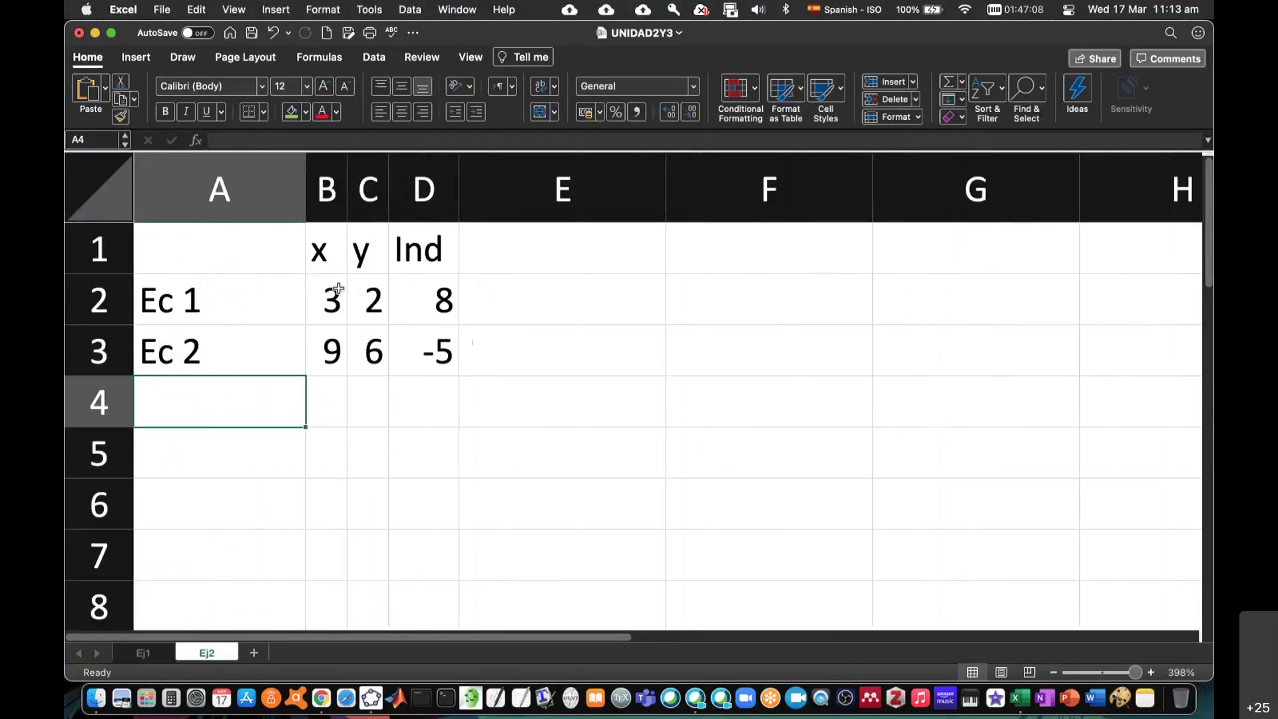
mouse_move(329, 289)
mouse_down()
mouse_move(433, 300)
mouse_move(428, 344)
mouse_up()
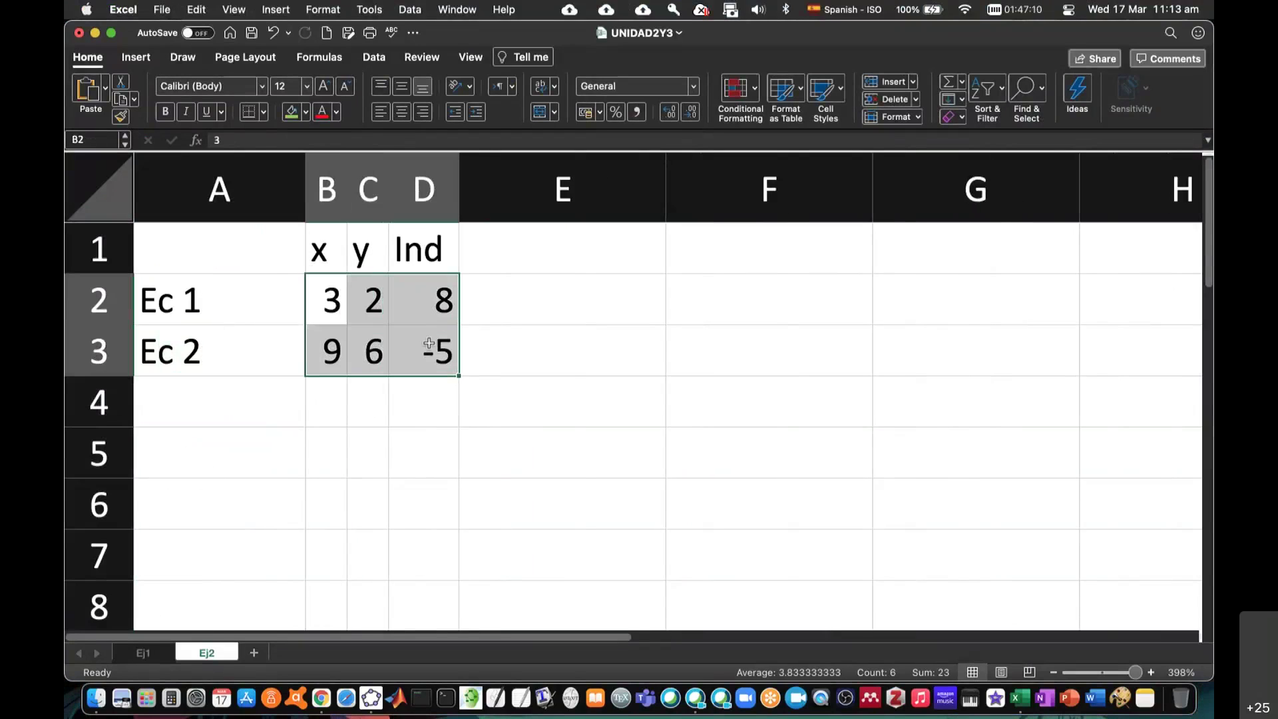
drag(330, 291, 430, 338)
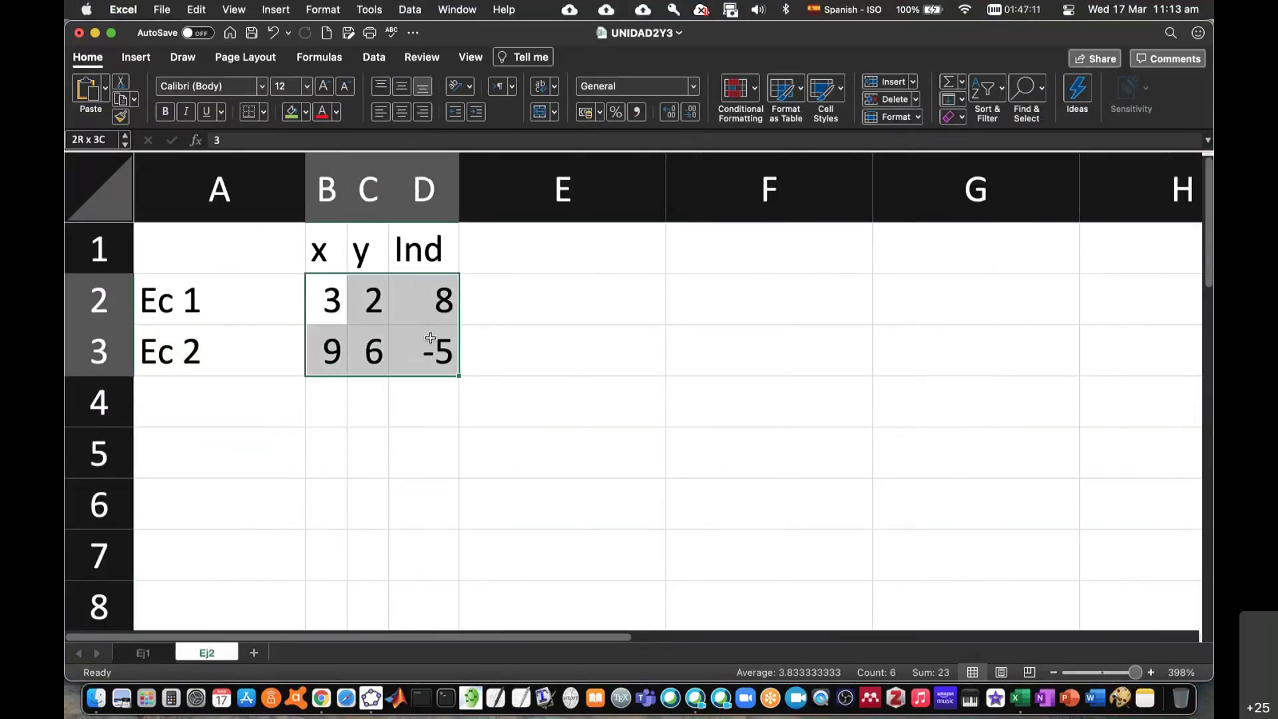
click(328, 296)
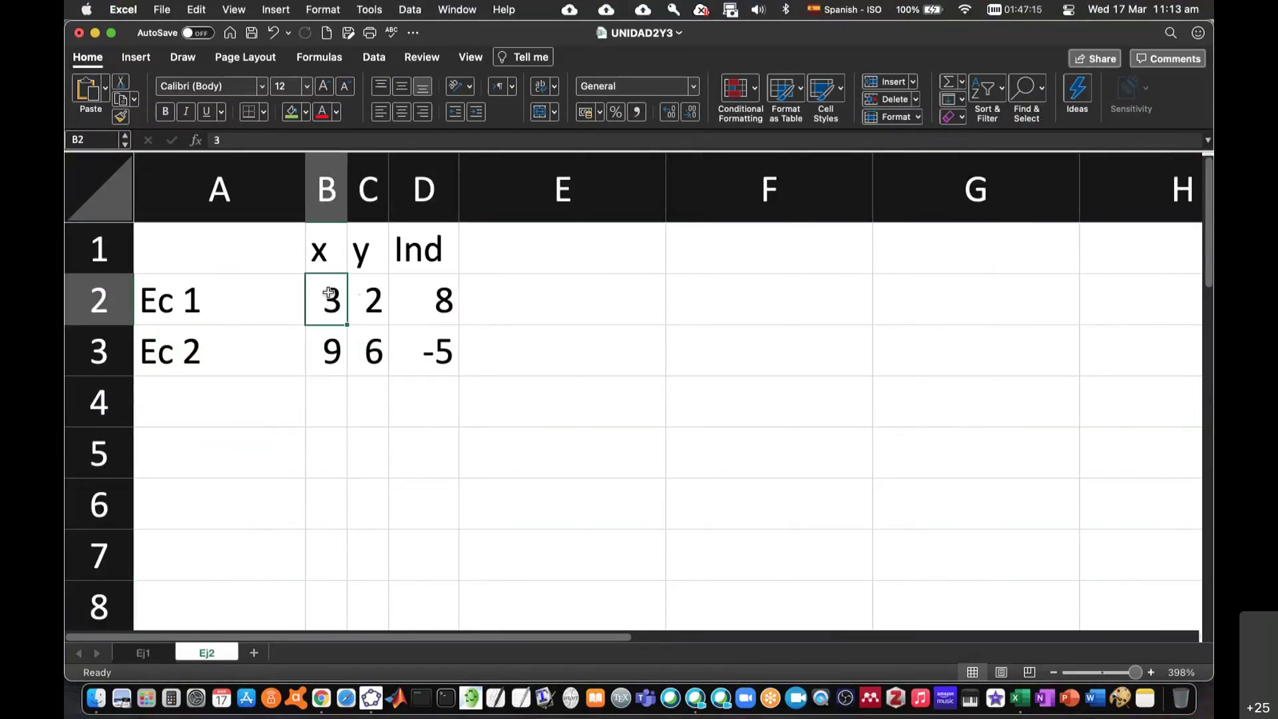
drag(328, 293, 416, 296)
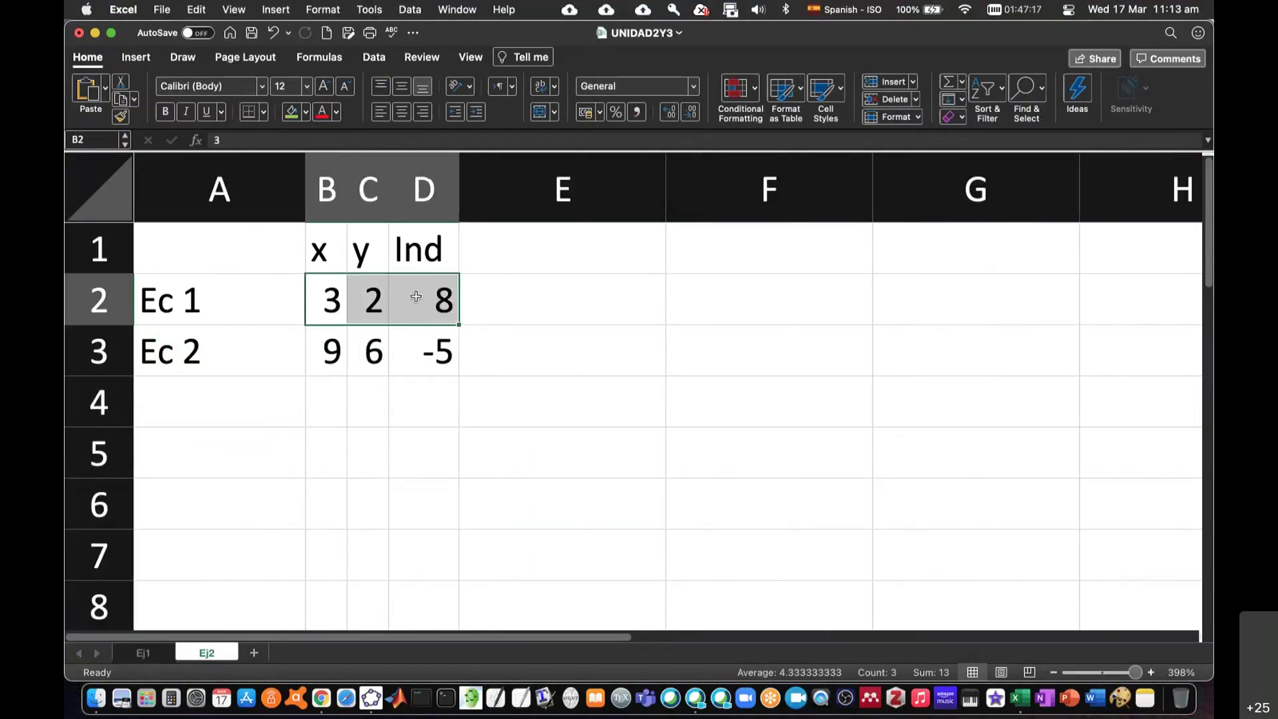
mouse_move(328, 293)
mouse_down()
mouse_move(326, 349)
mouse_move(340, 301)
mouse_move(372, 301)
mouse_up()
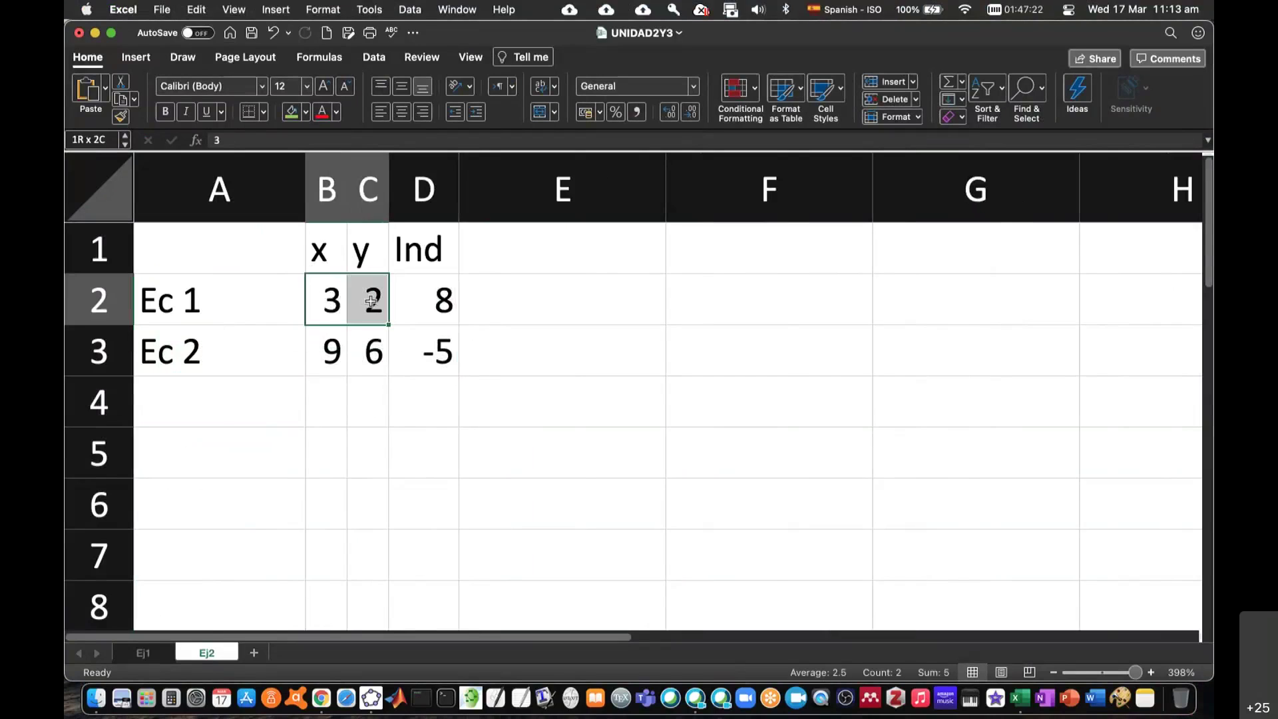
drag(330, 349, 420, 347)
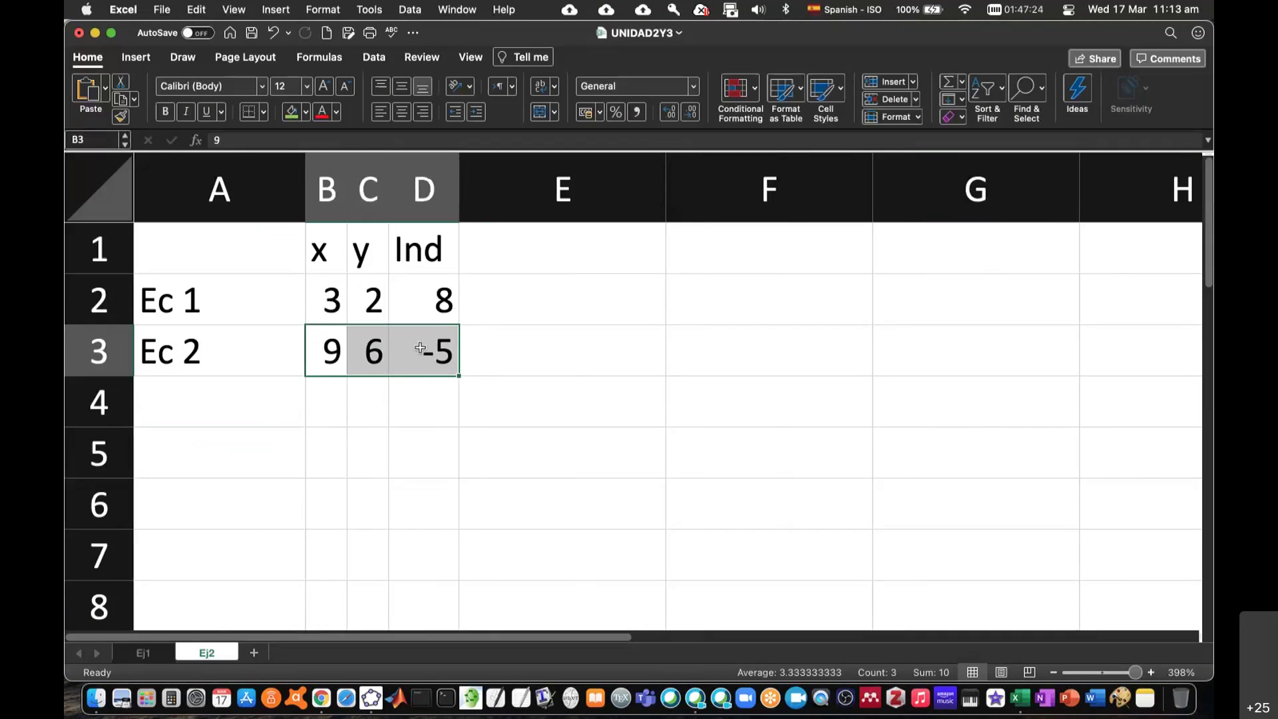
drag(375, 296, 373, 349)
drag(331, 300, 437, 297)
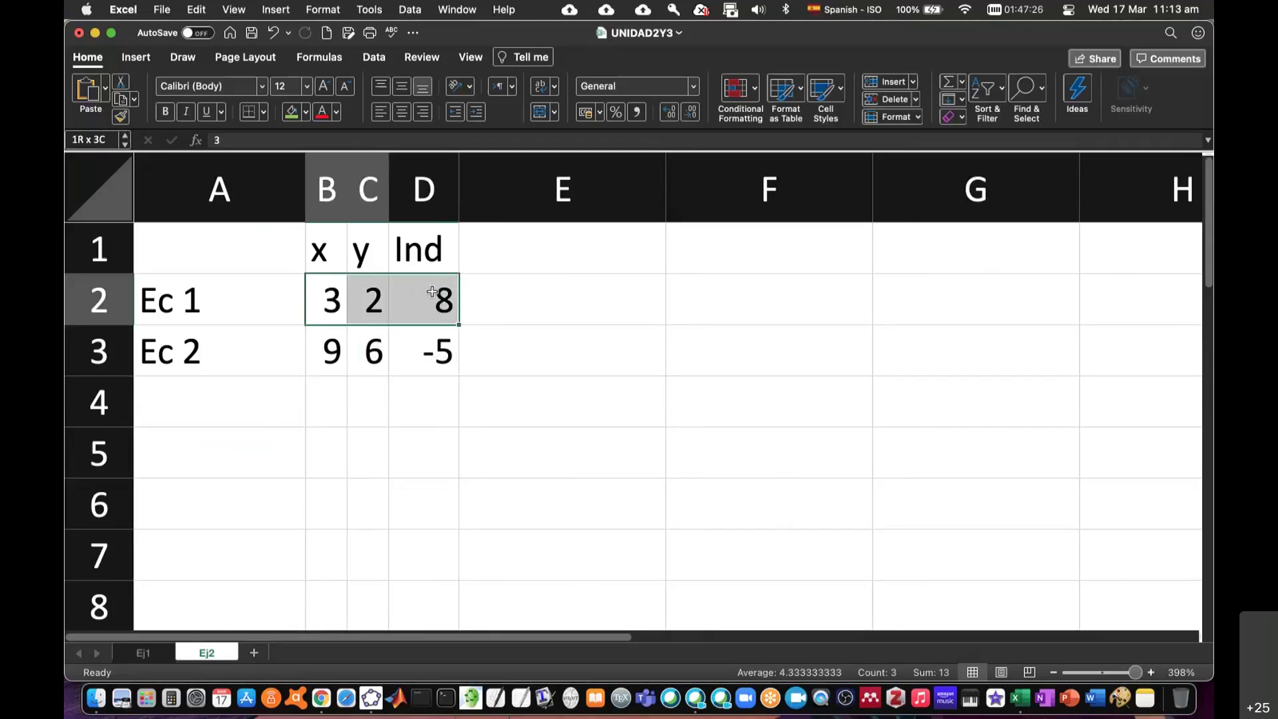
click(441, 345)
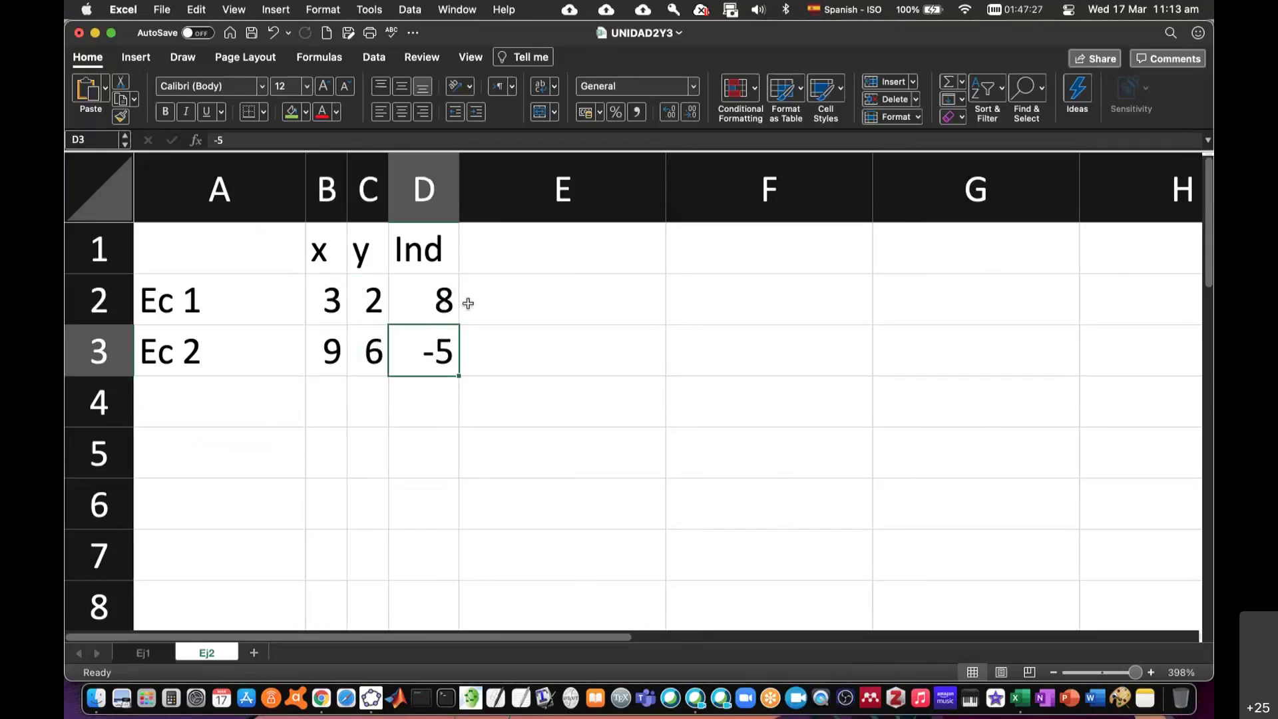
click(500, 302)
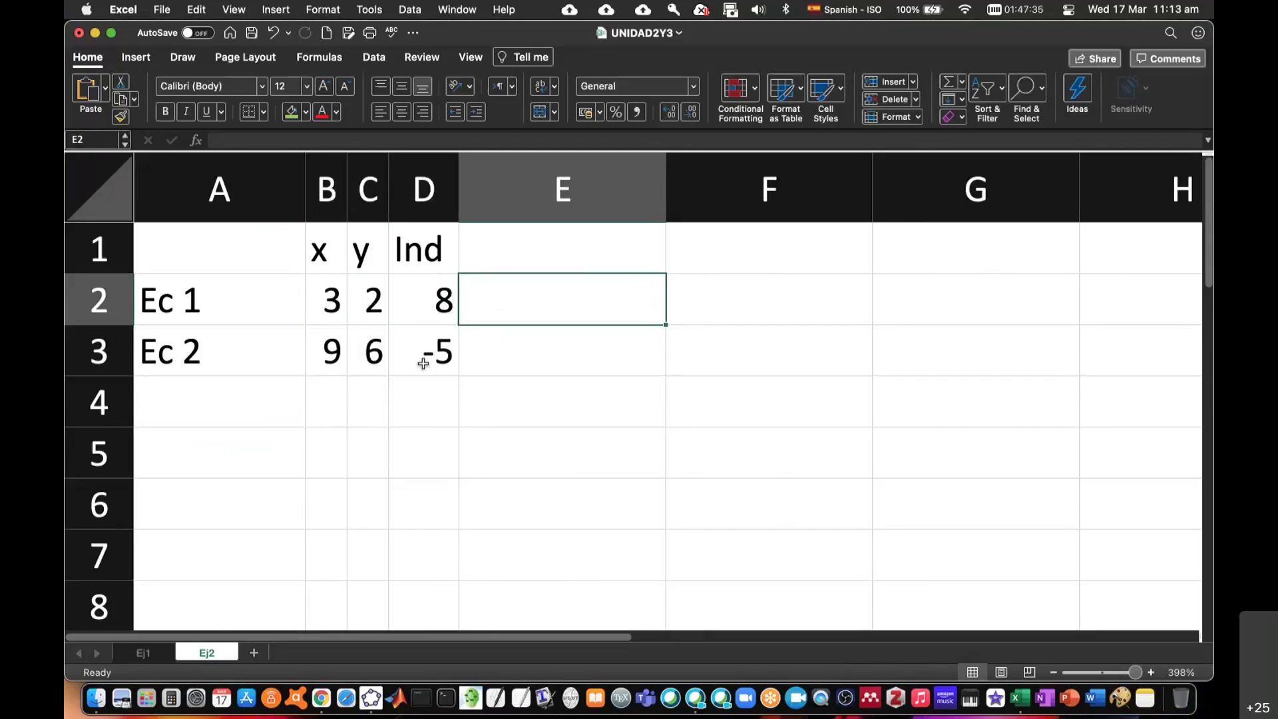
Step: Scroll the Overleaf preview to the Primera recta derivation y = -3/2x + 4
key(super+Tab)
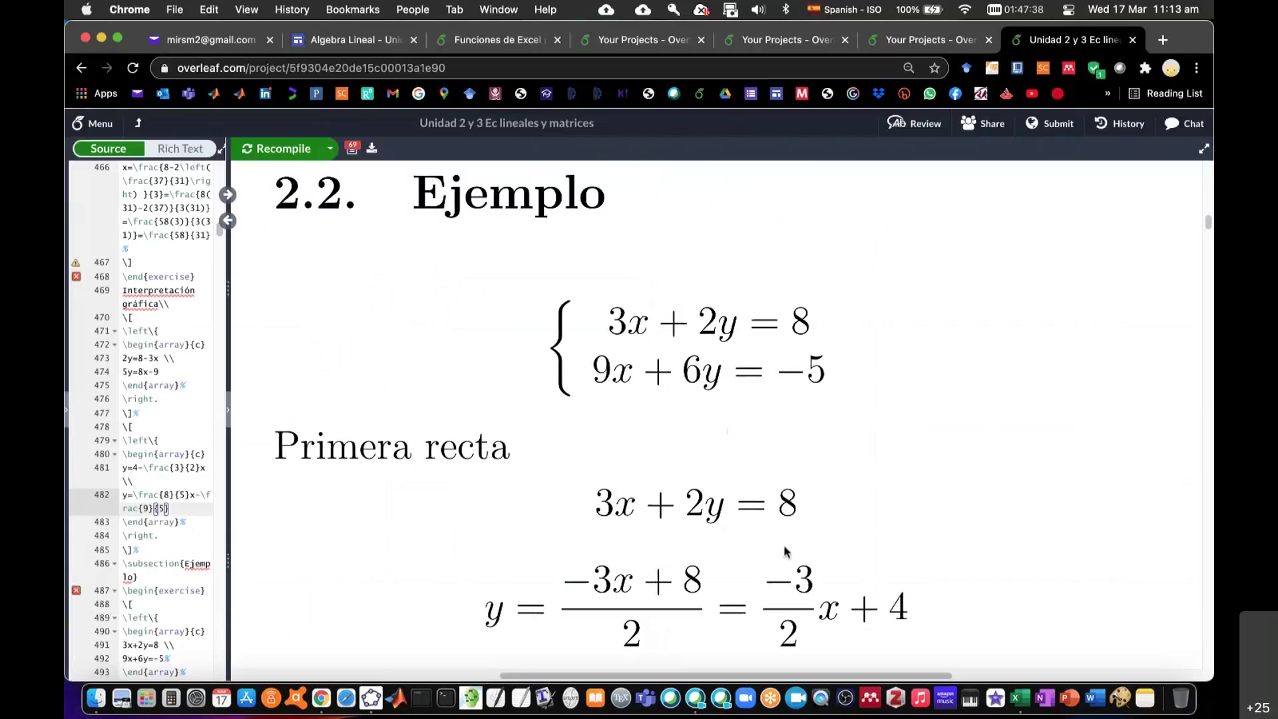
scroll(785, 551, down, 3)
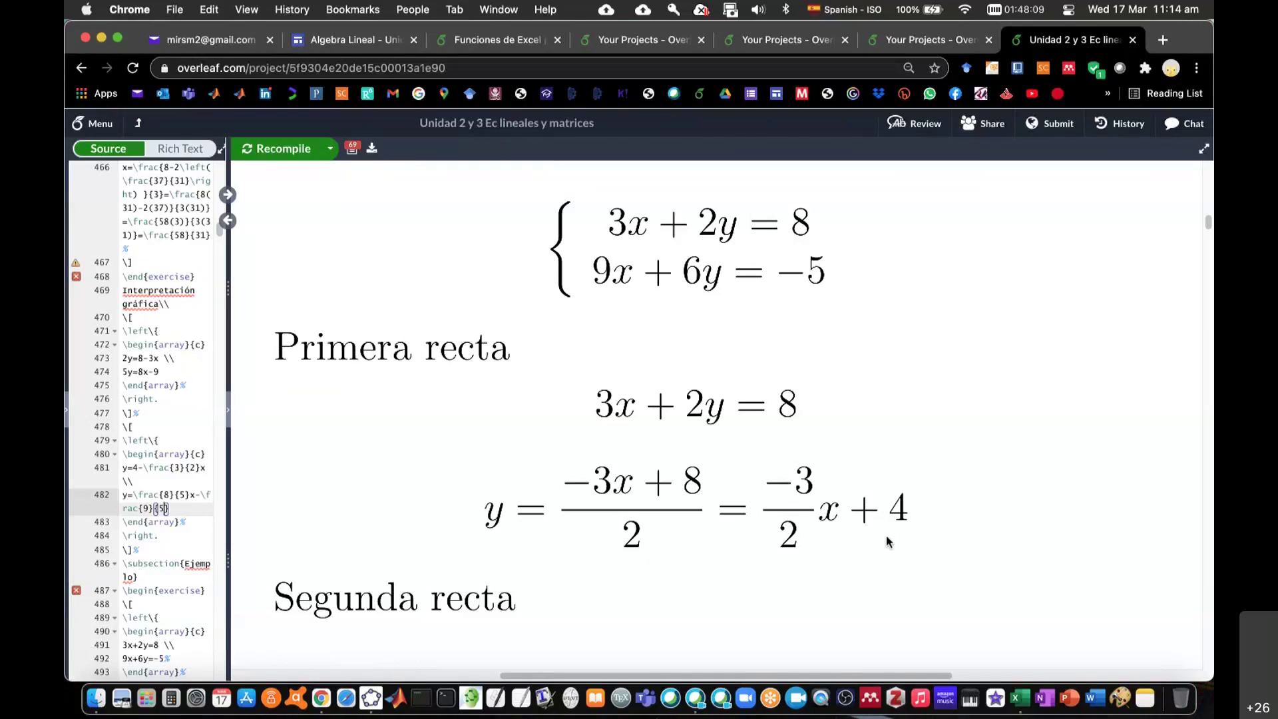
key(super+Tab)
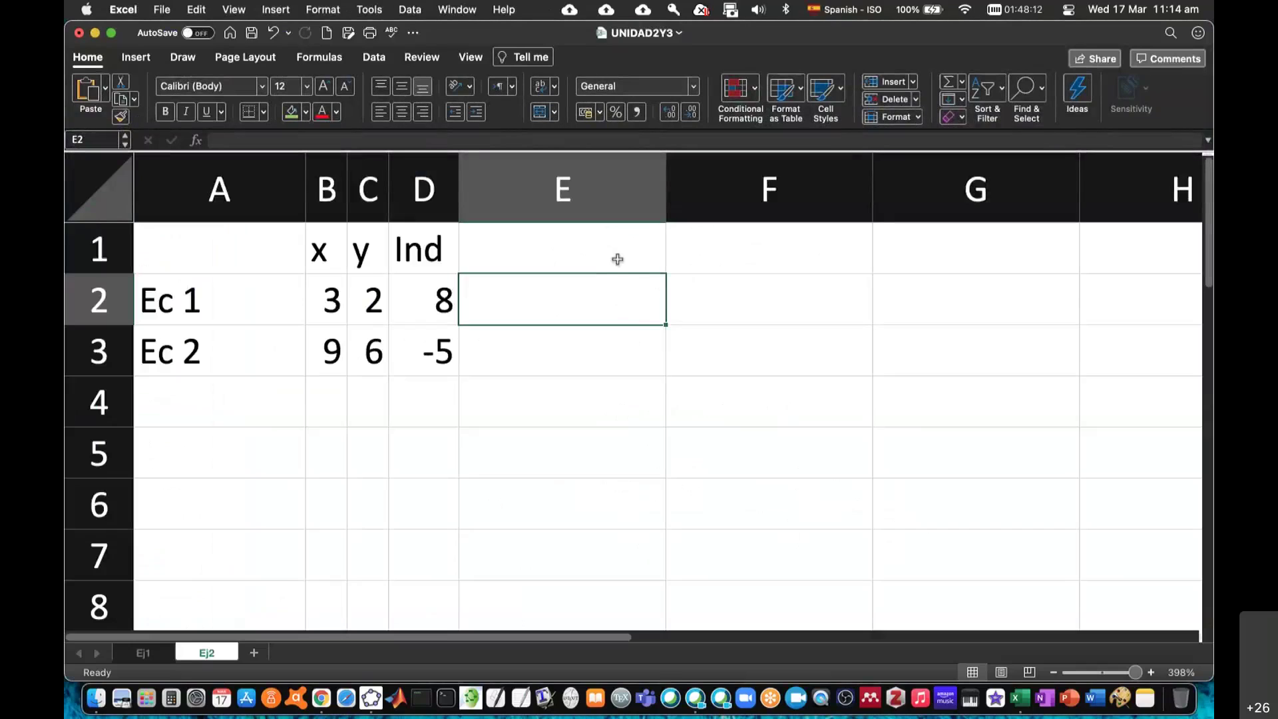
Step: Type the headers y, x and Ind into F1:H1
click(714, 241)
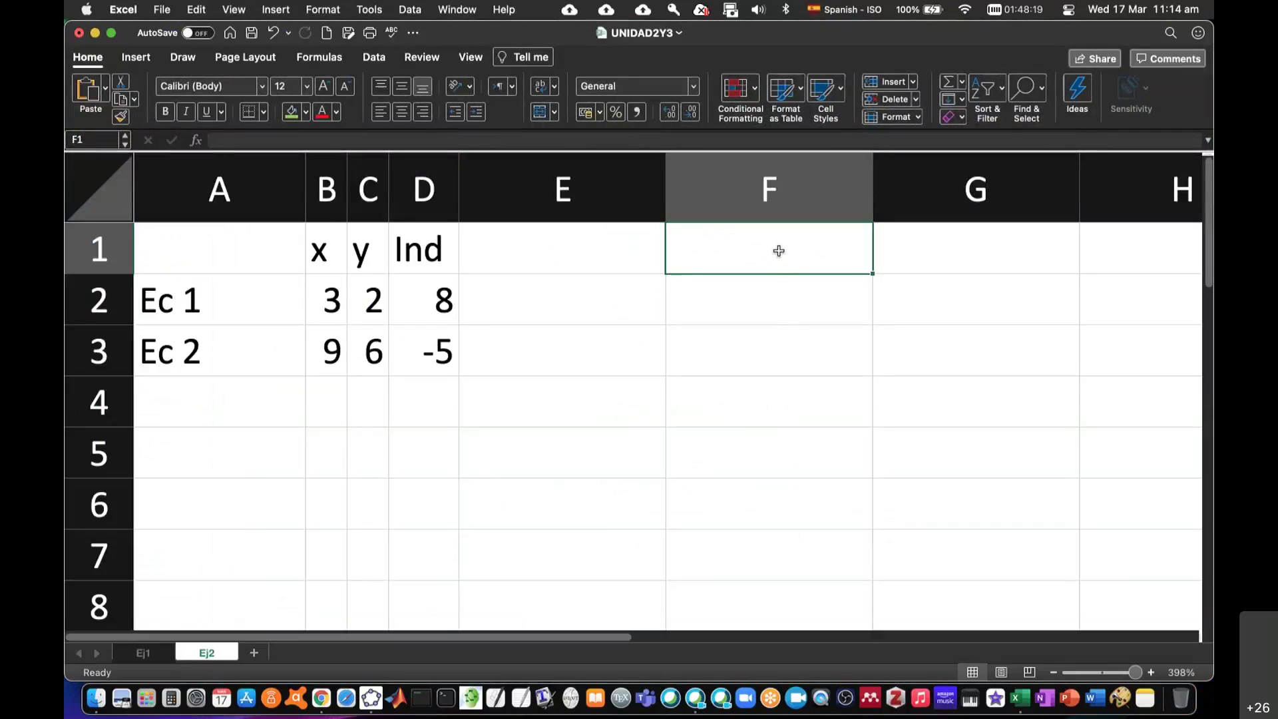
text(y)
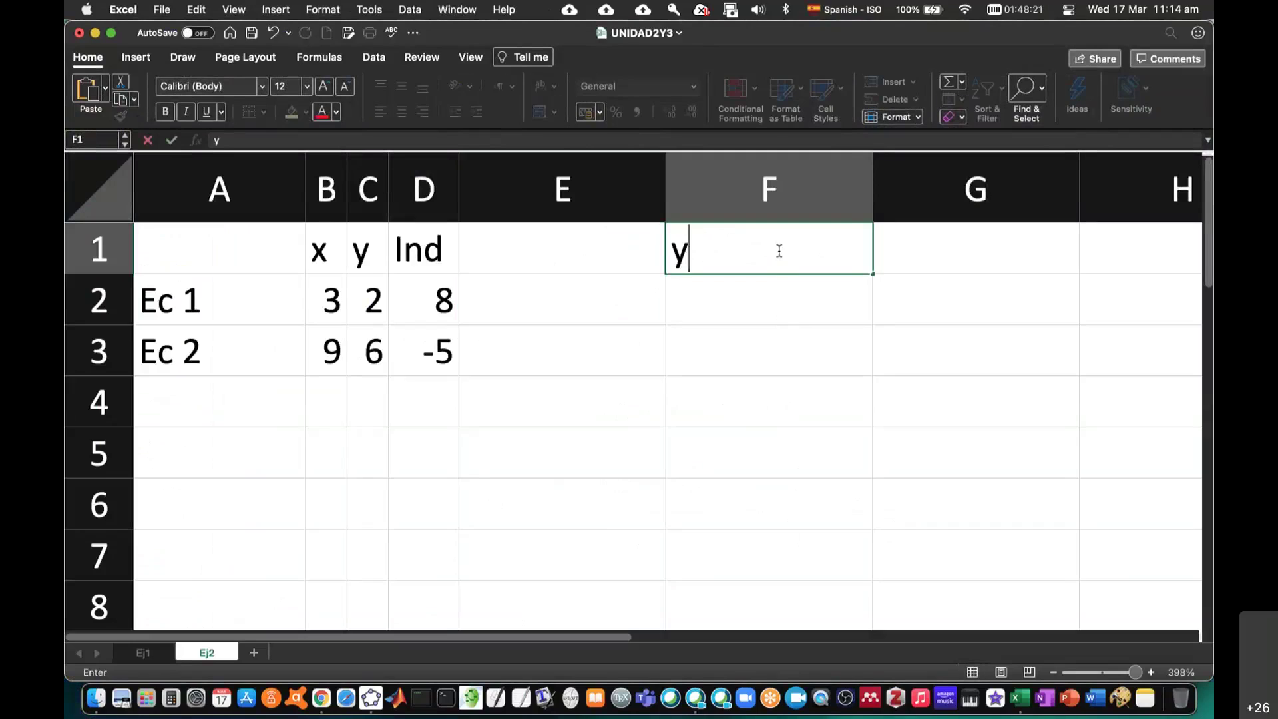
key(Tab)
text(x)
key(Tab)
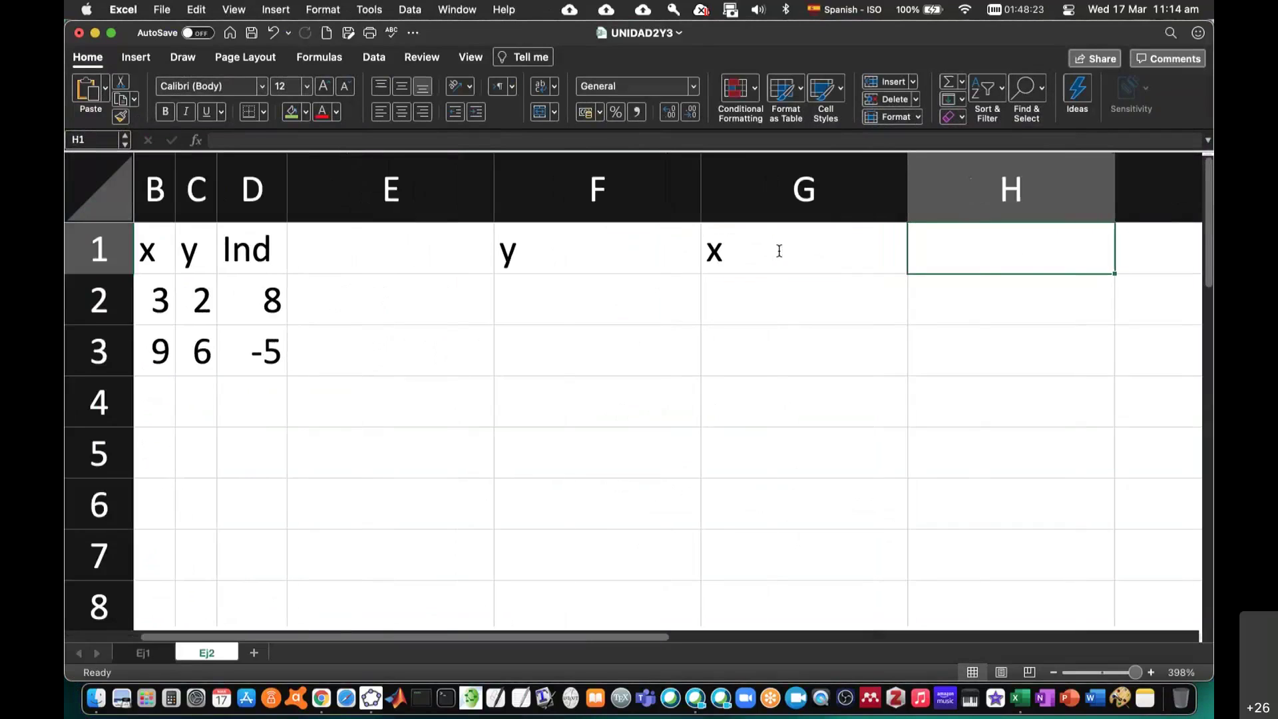
text(Ind)
key(Return)
Step: Narrow columns F and G and compare against the original coefficient table
mouse_move(594, 186)
mouse_down()
mouse_move(1113, 178)
mouse_move(641, 179)
mouse_up()
scroll(733, 347, left, 2)
drag(331, 300, 405, 297)
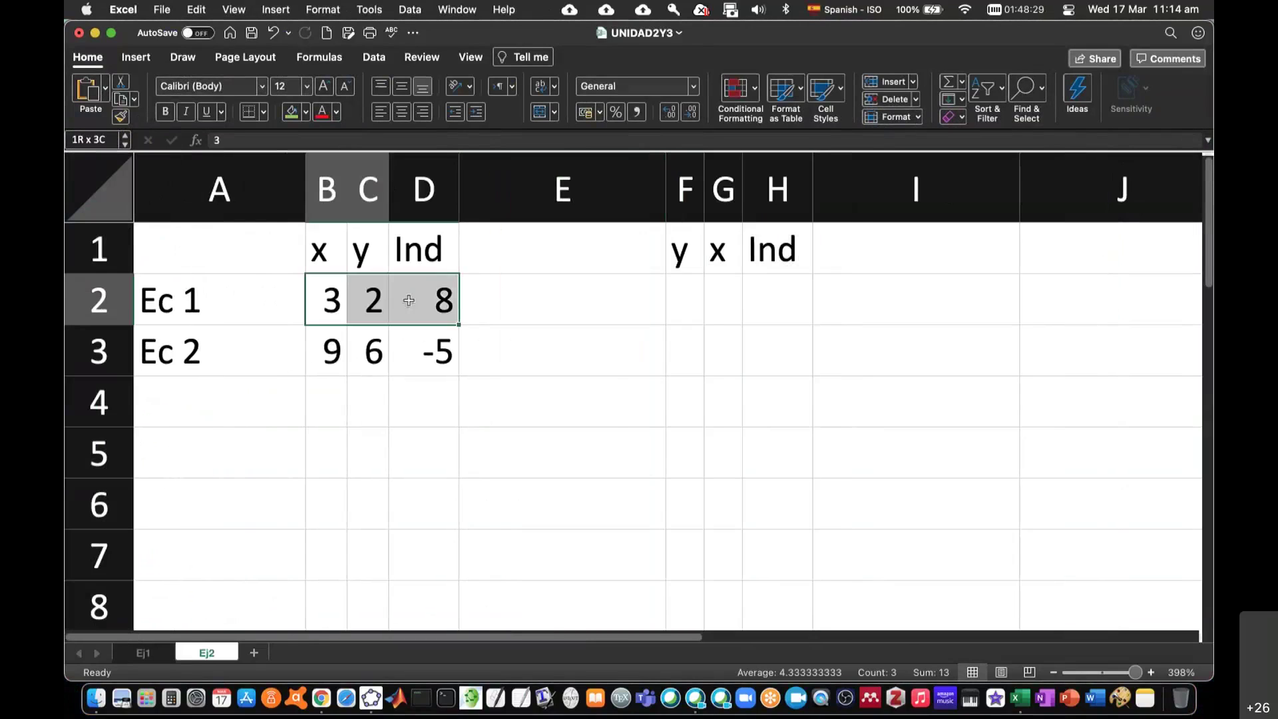
click(676, 296)
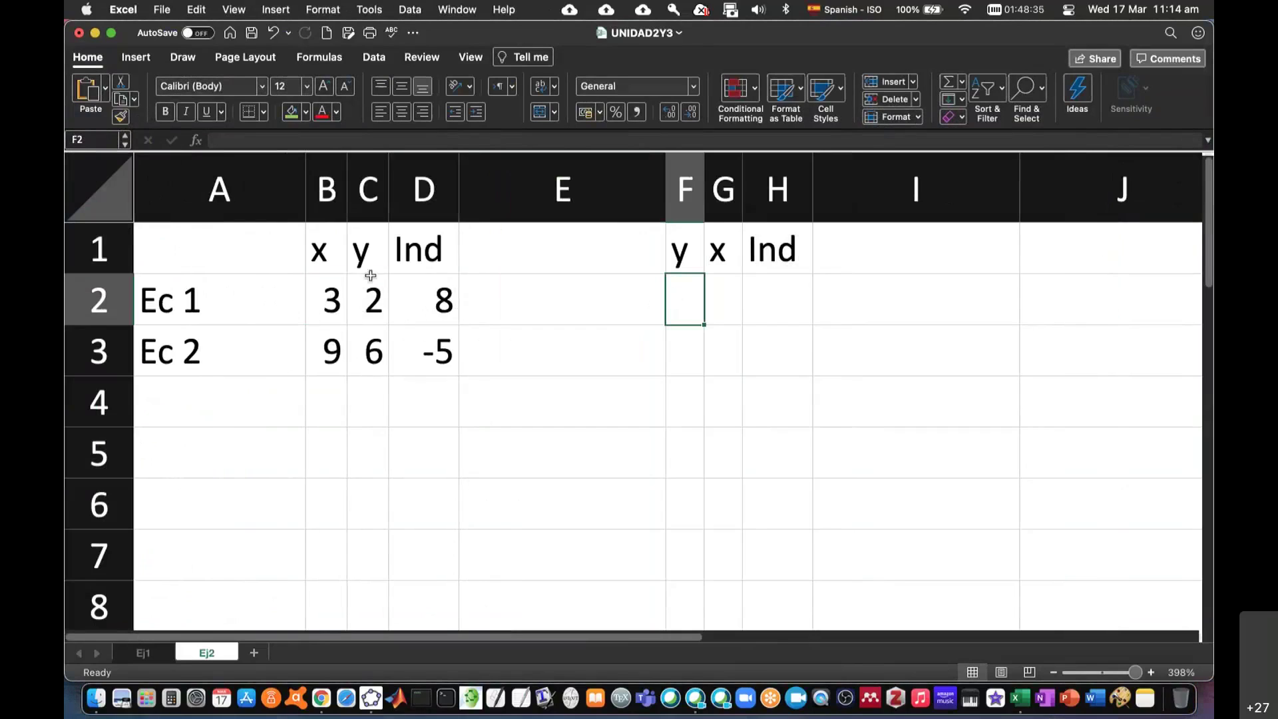
click(370, 302)
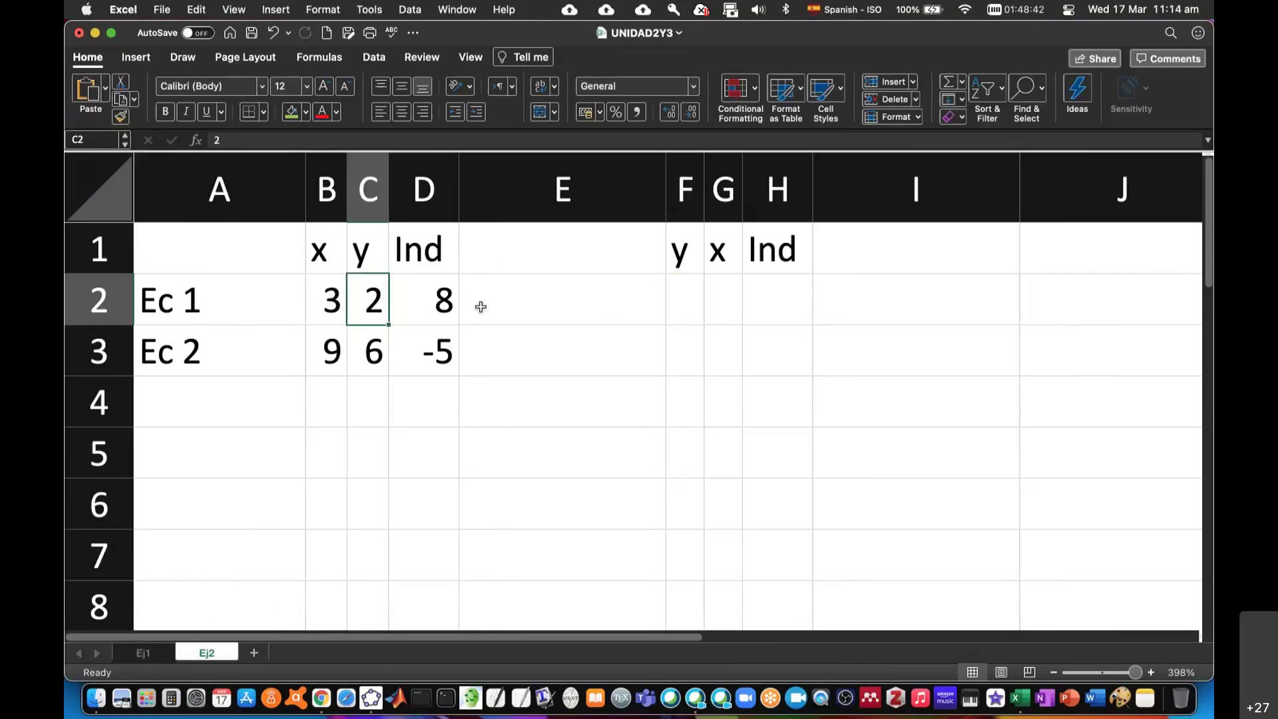
Step: Enter 2, -3 and 8 under y, x and Ind in F2:H2
click(690, 295)
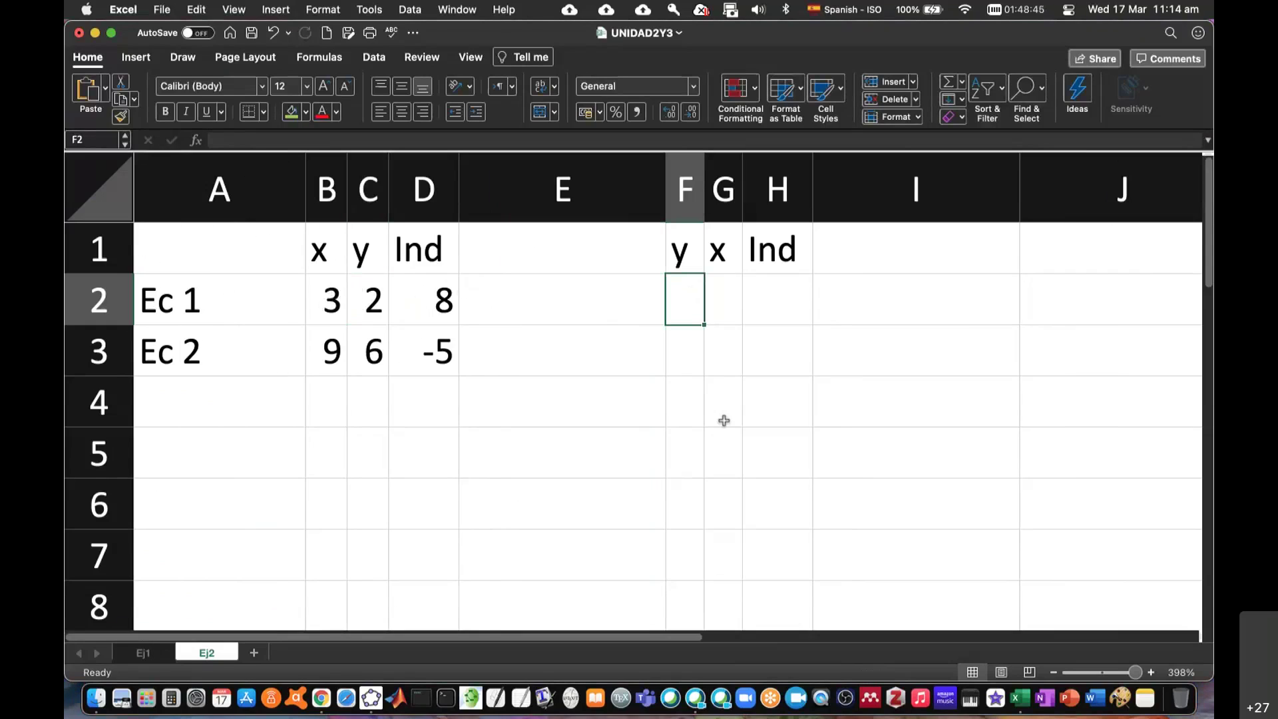
text(2)
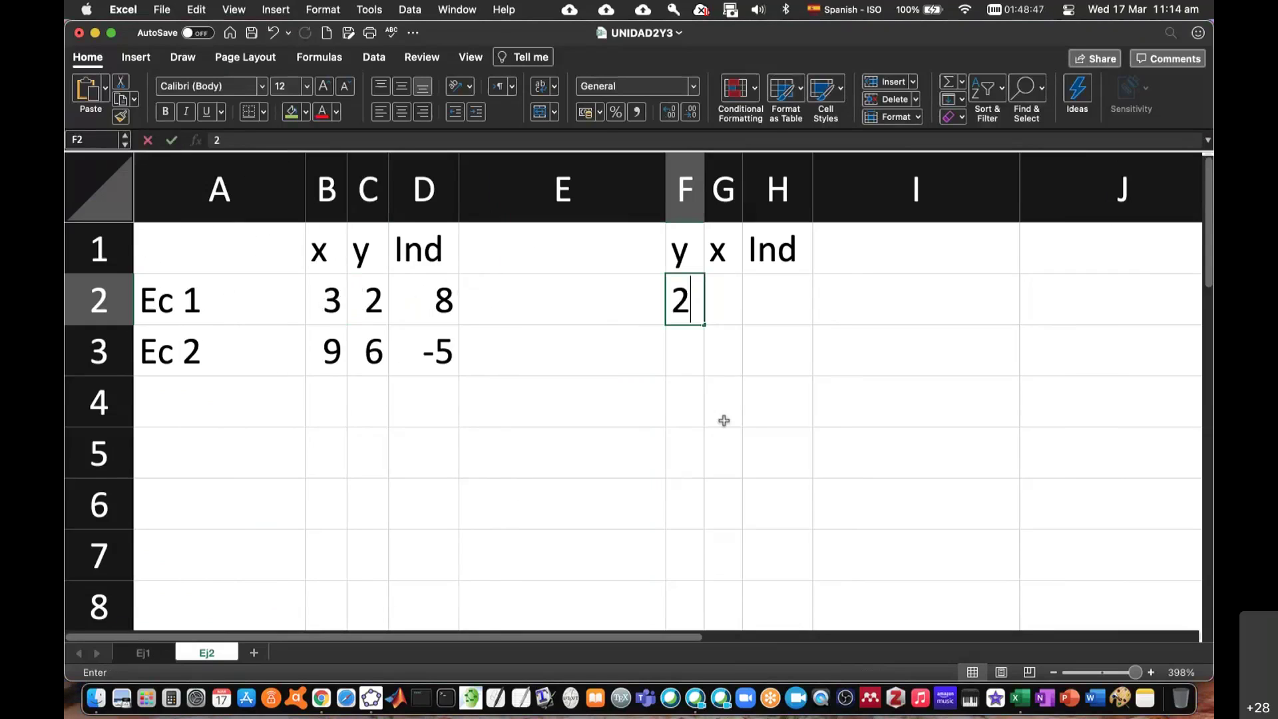
key(Tab)
text(-3)
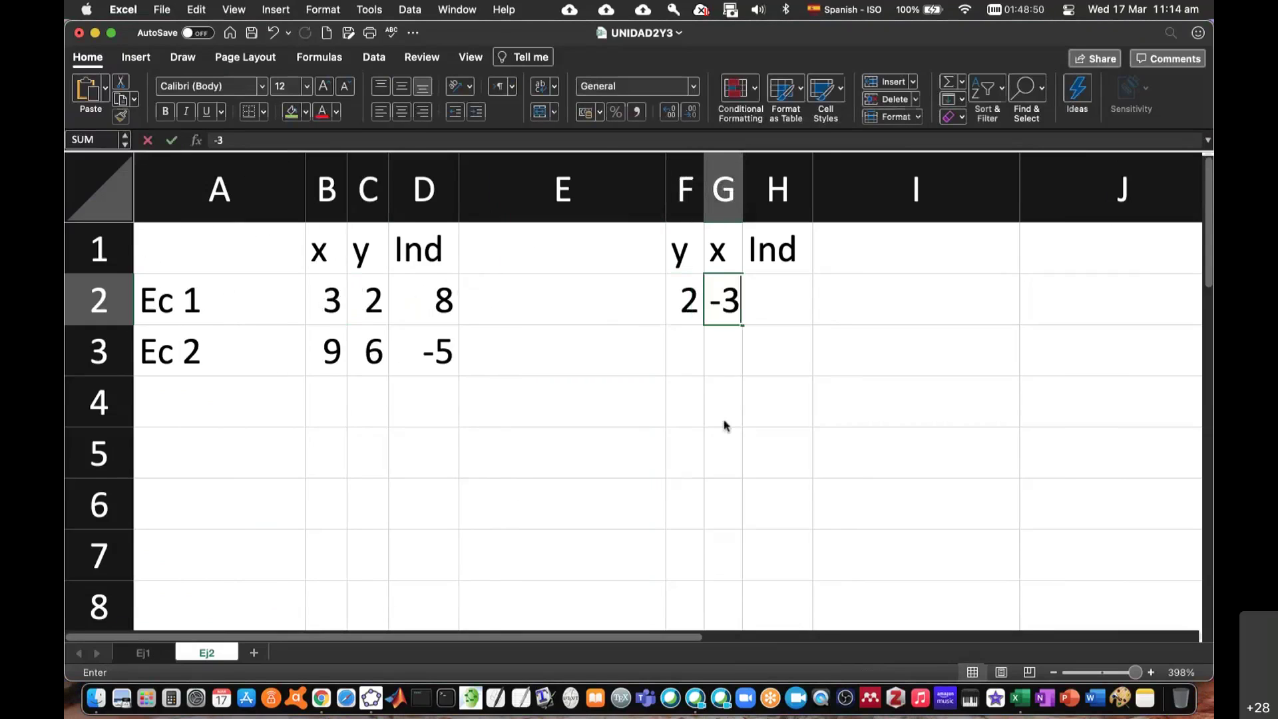
key(Tab)
text(8)
key(Return)
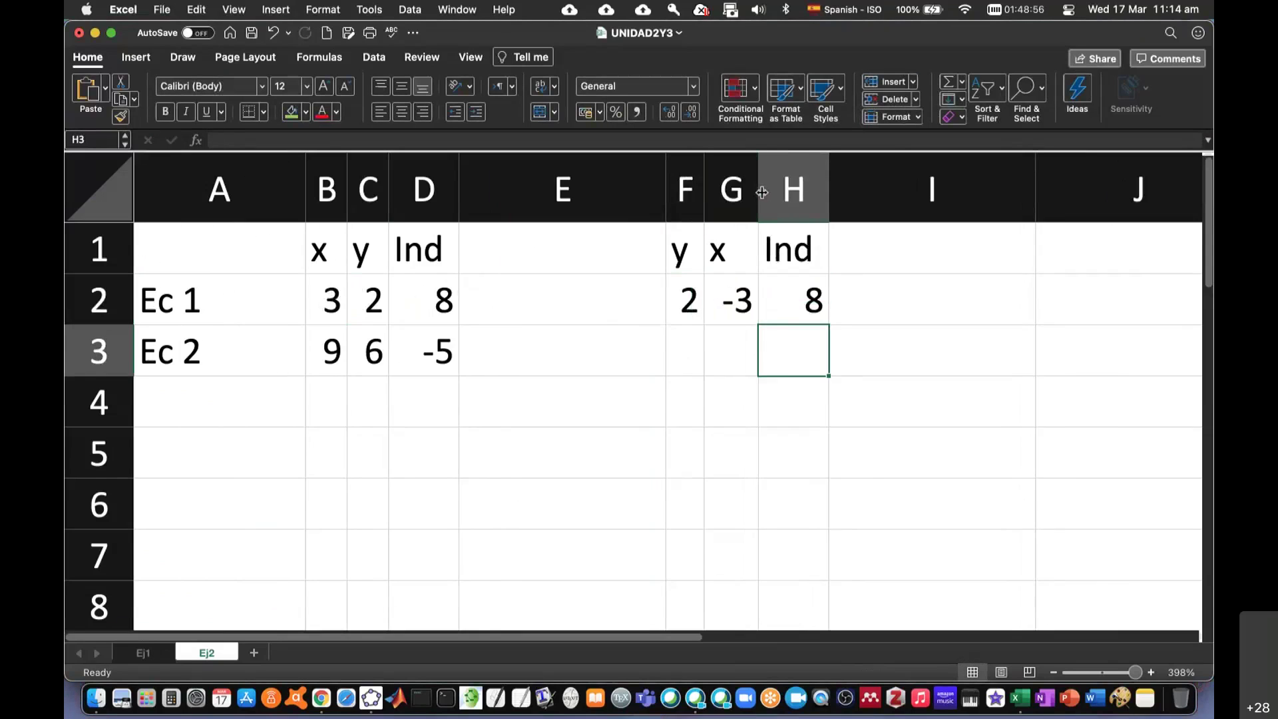
Step: Fill F2:F3 green and G2:H3 light gold
mouse_move(732, 246)
mouse_down()
mouse_move(793, 371)
mouse_move(793, 402)
mouse_up()
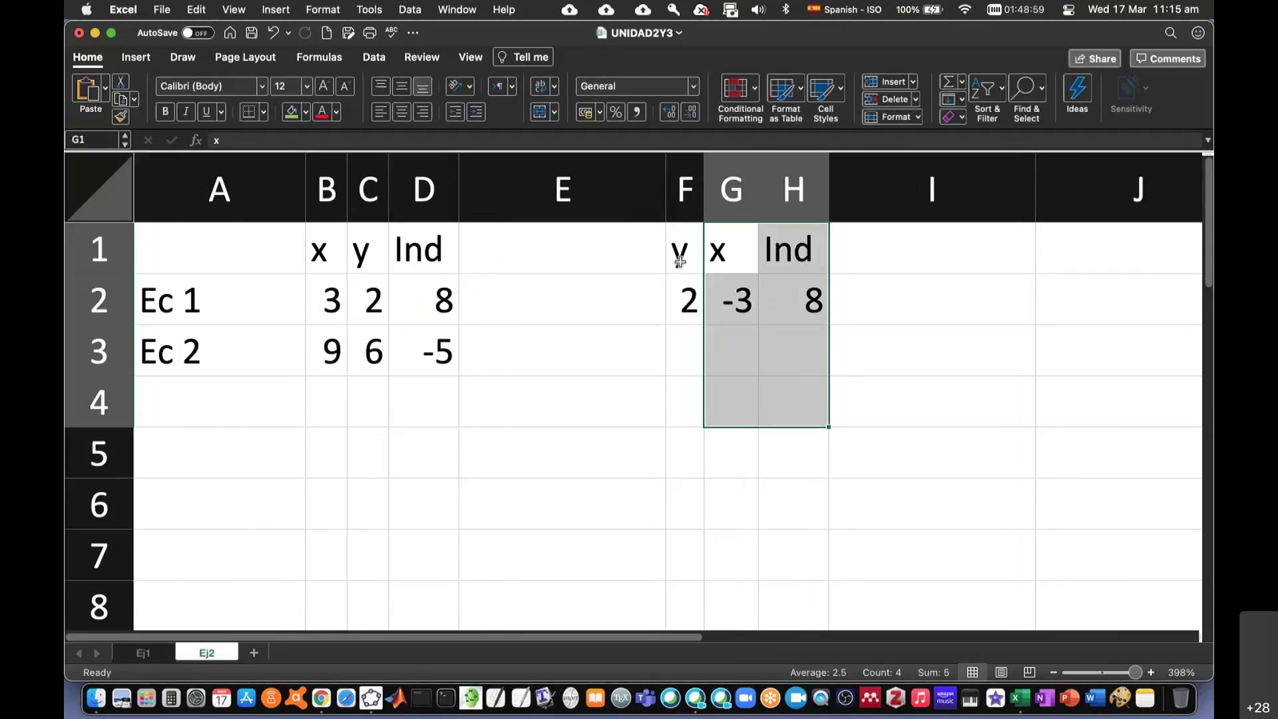
drag(679, 261, 688, 357)
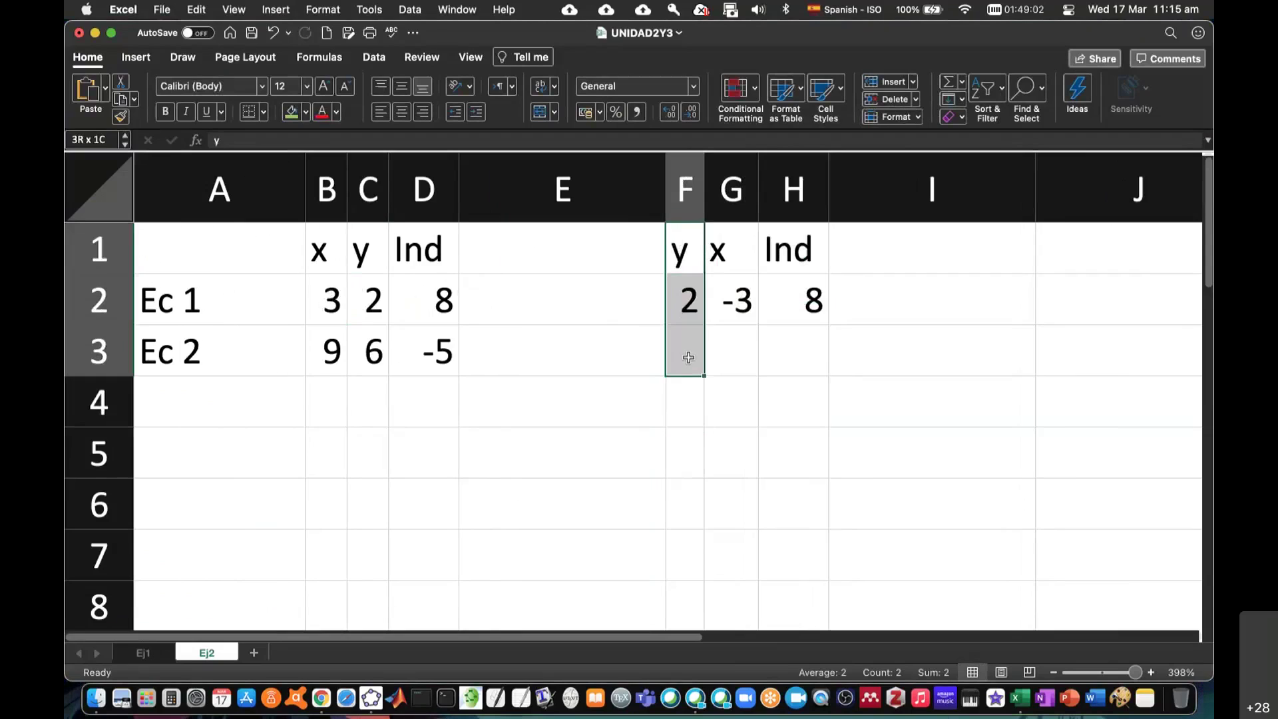
drag(686, 297, 685, 347)
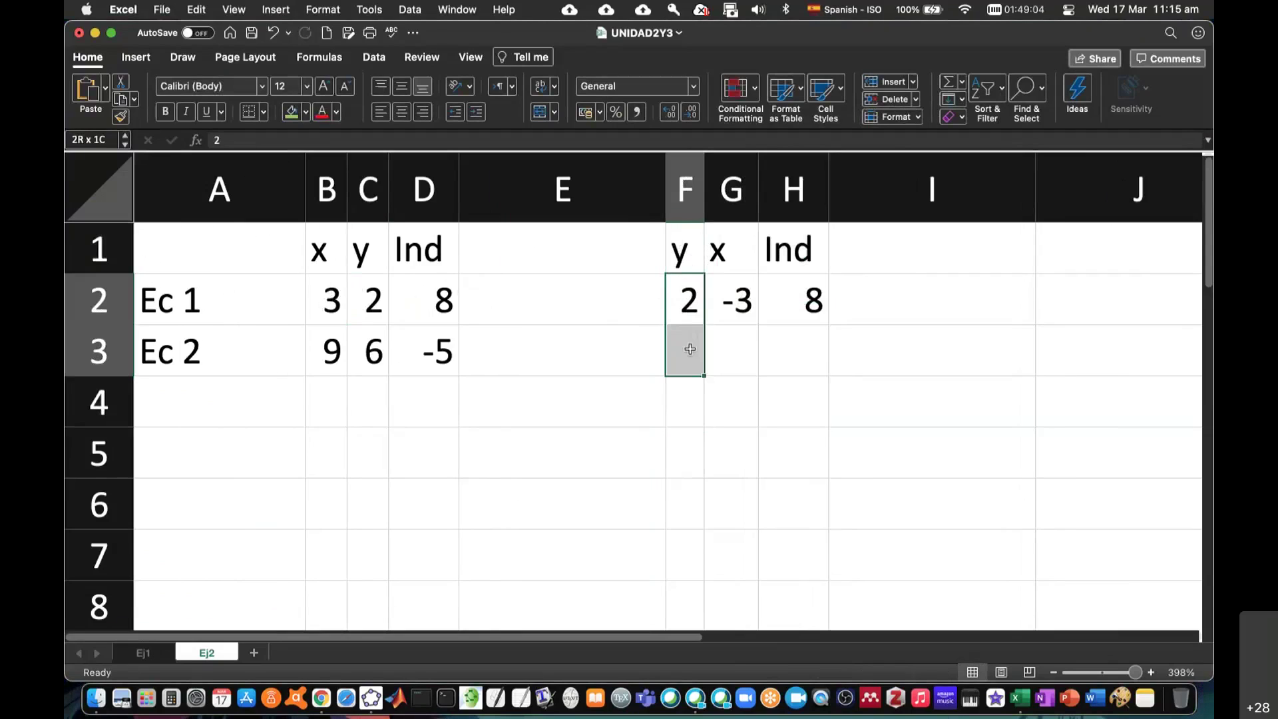
click(291, 111)
mouse_move(735, 296)
mouse_down()
mouse_move(810, 305)
mouse_move(809, 360)
mouse_up()
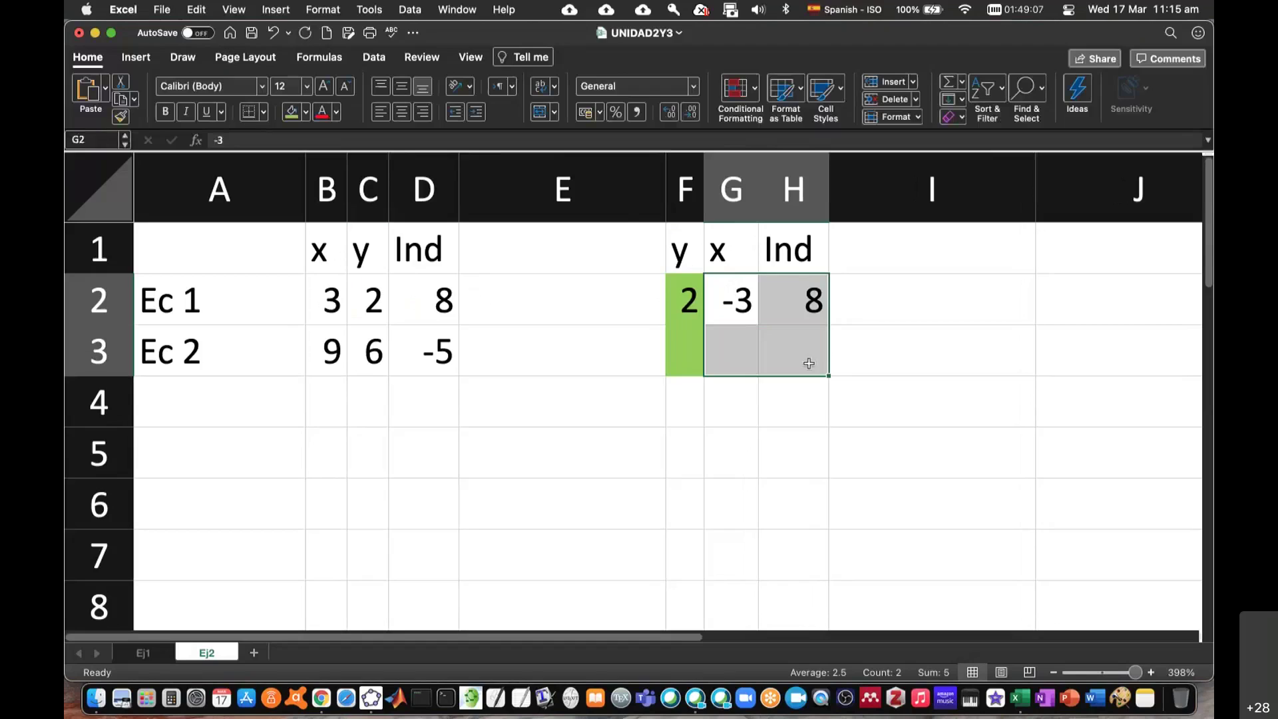
click(306, 113)
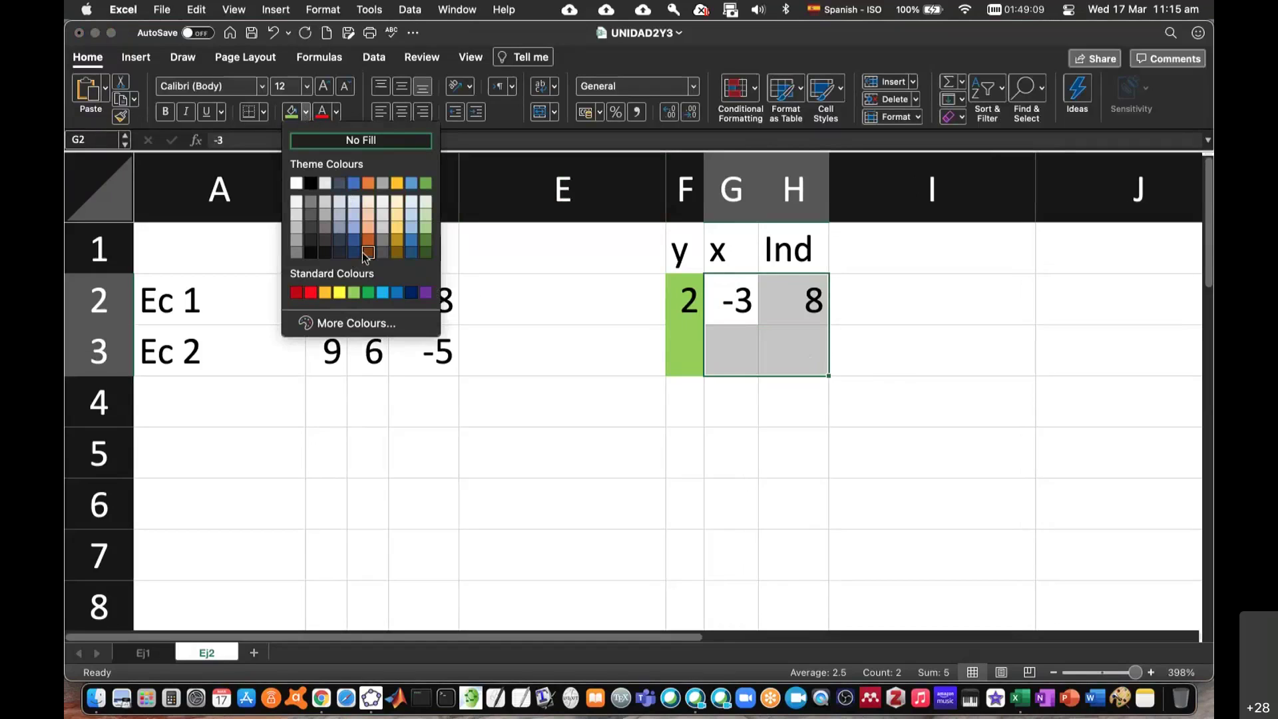
click(398, 212)
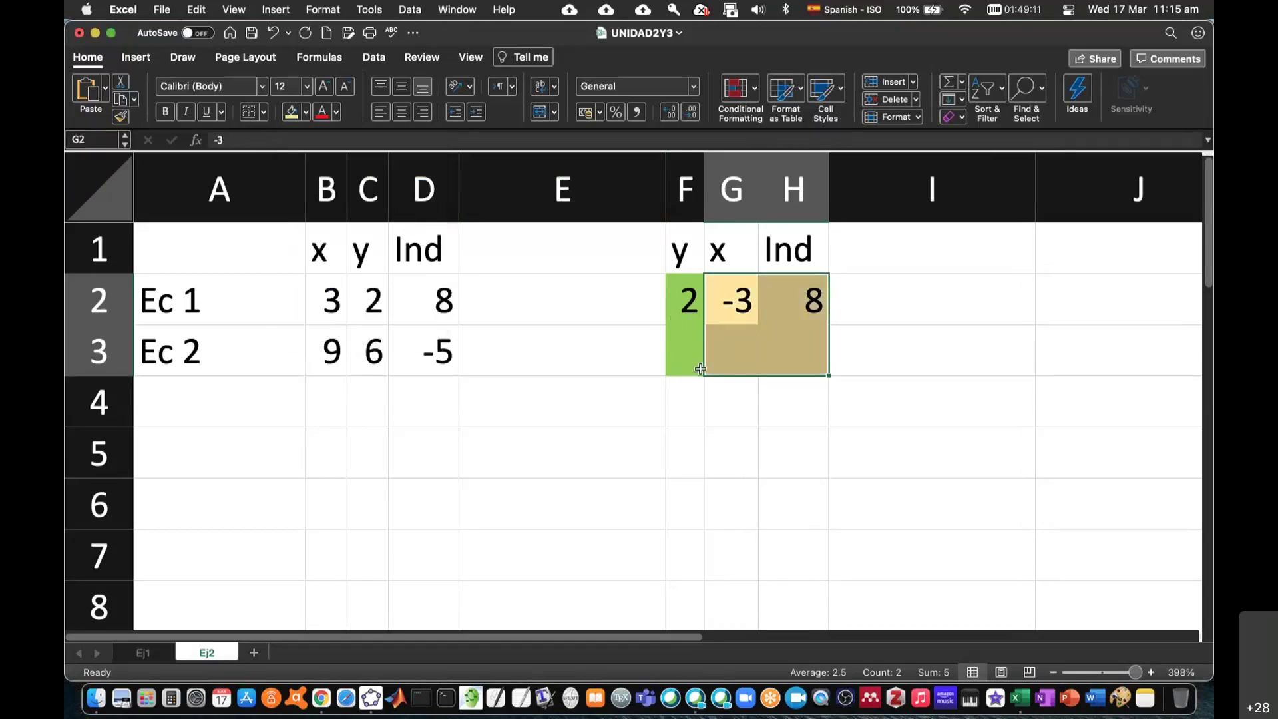
click(700, 370)
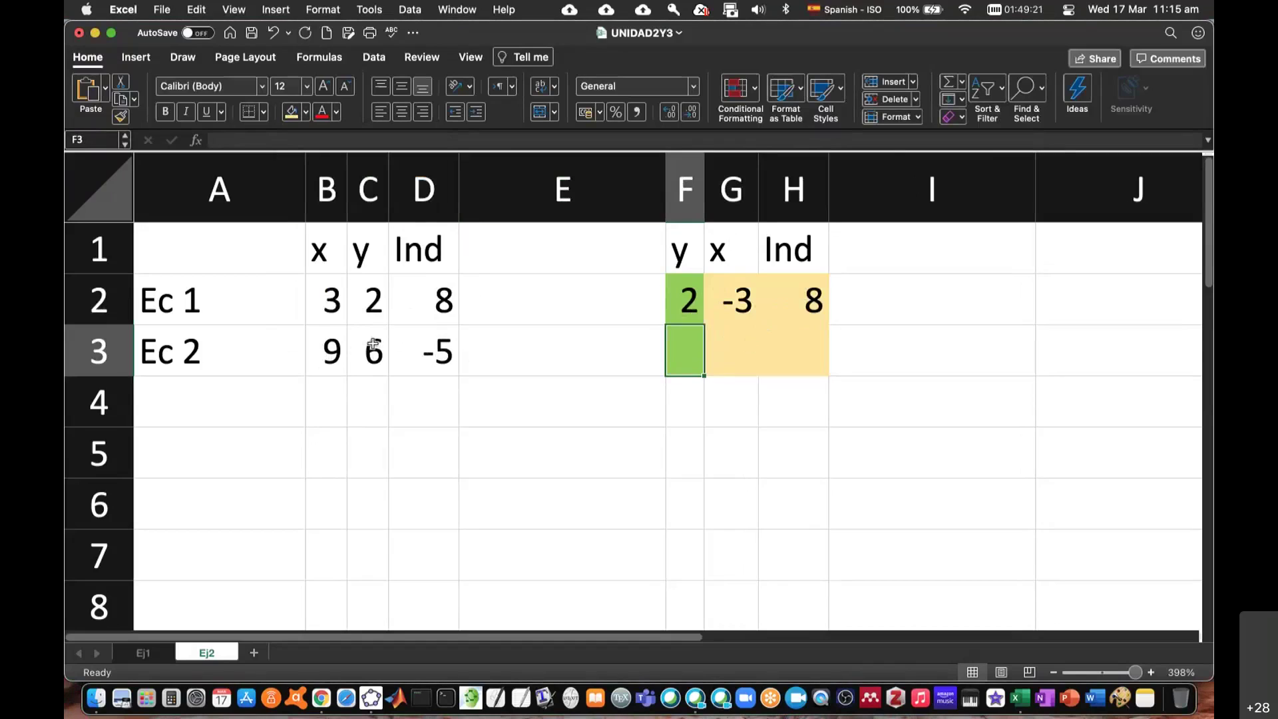
Step: Enter 6, -9 and -5 in F3:H3
text(6)
key(Tab)
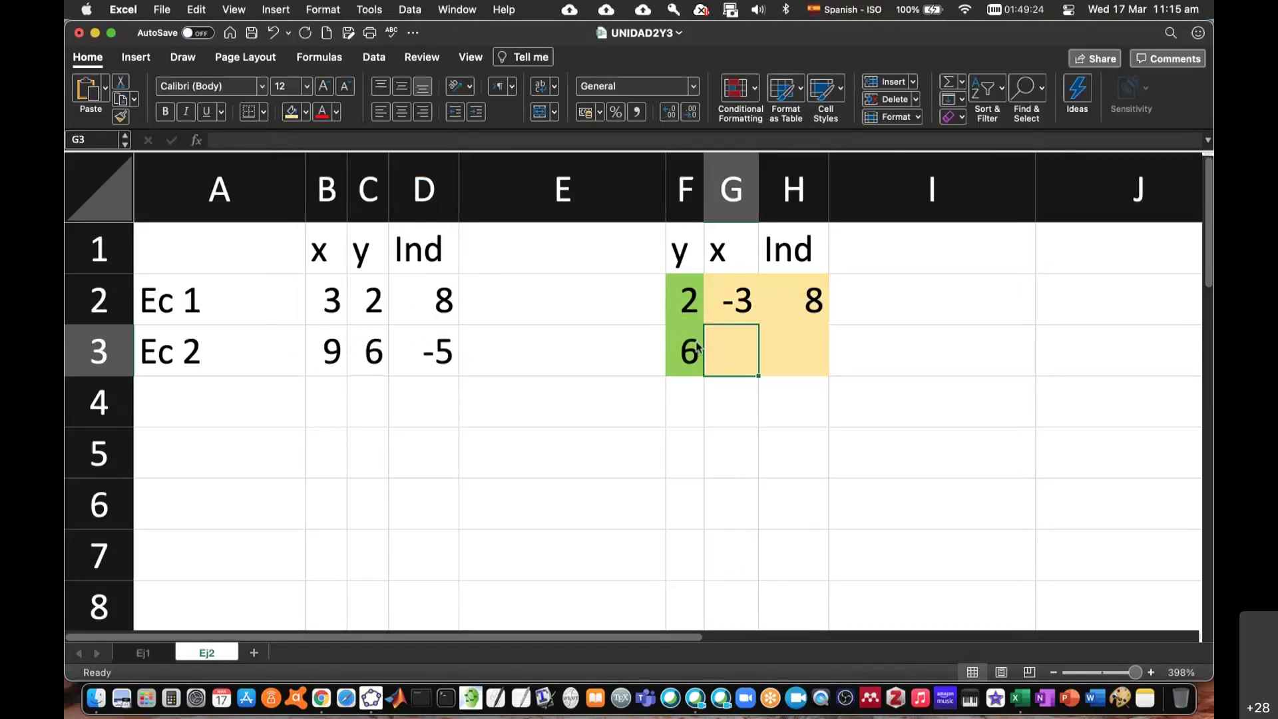
text(-9)
key(Tab)
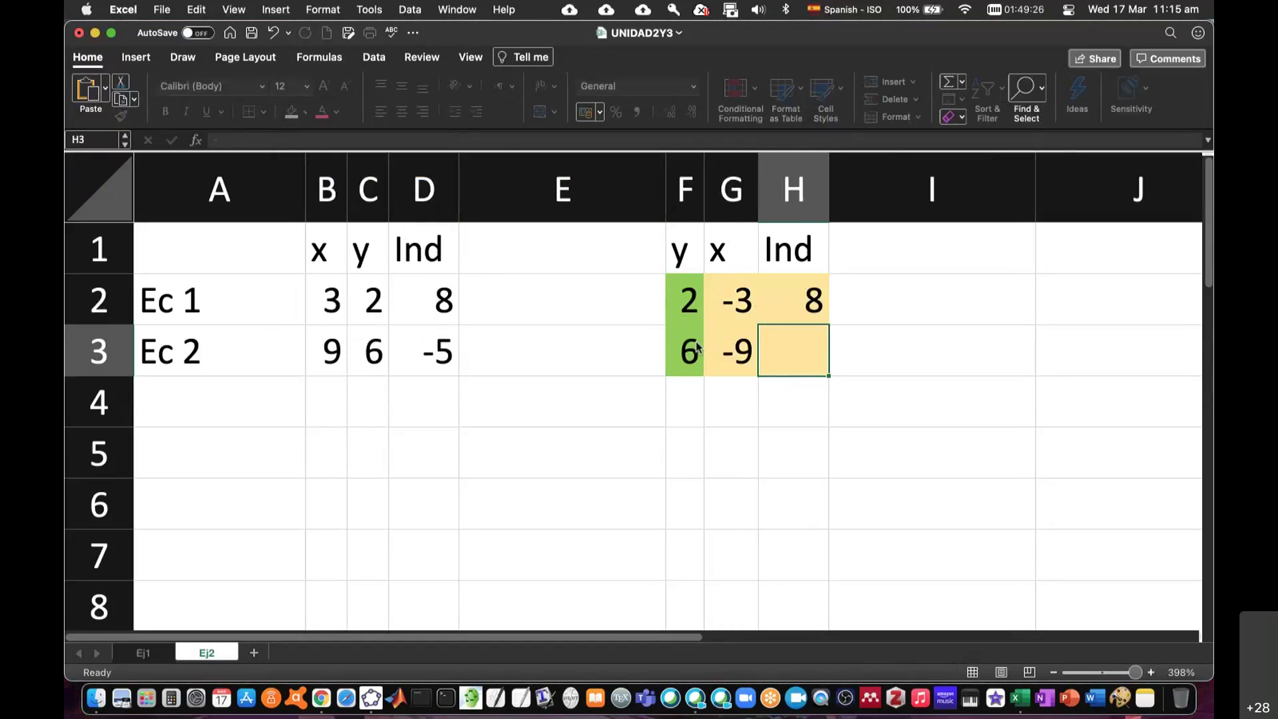
text(-5)
key(Return)
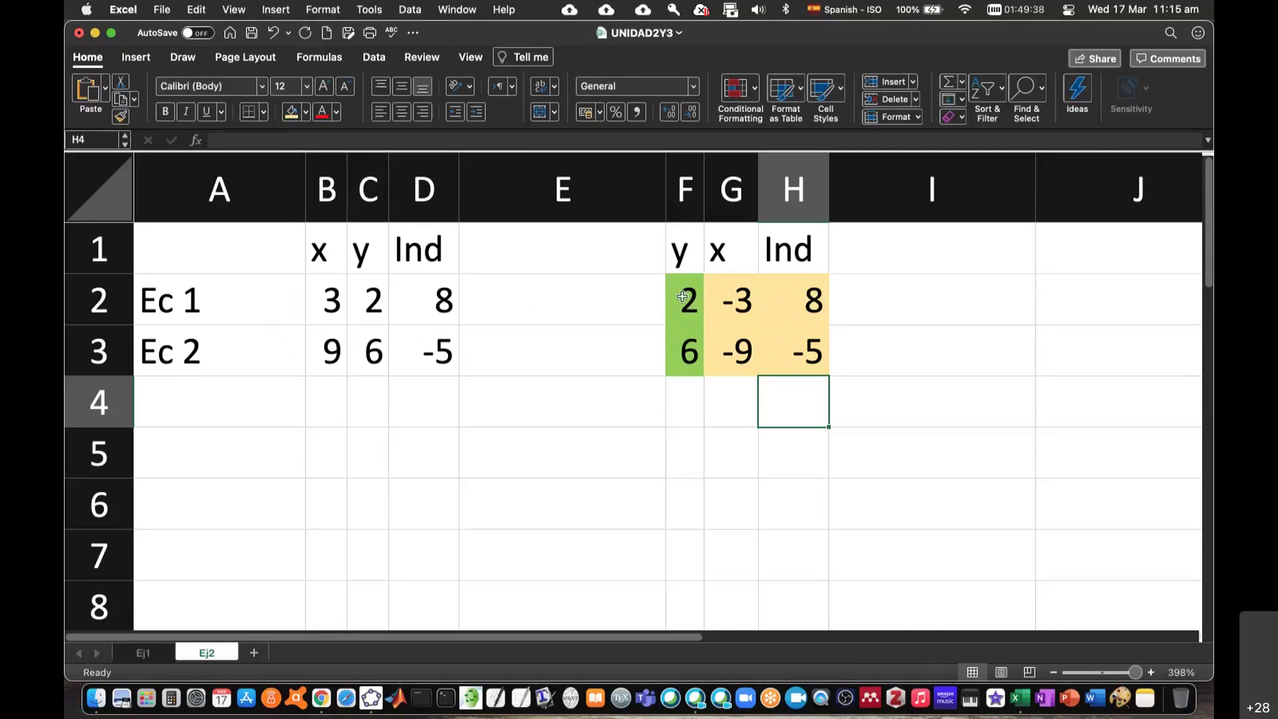
Step: Select each equation's coefficient row, then both rows together, to review them
drag(686, 299, 788, 297)
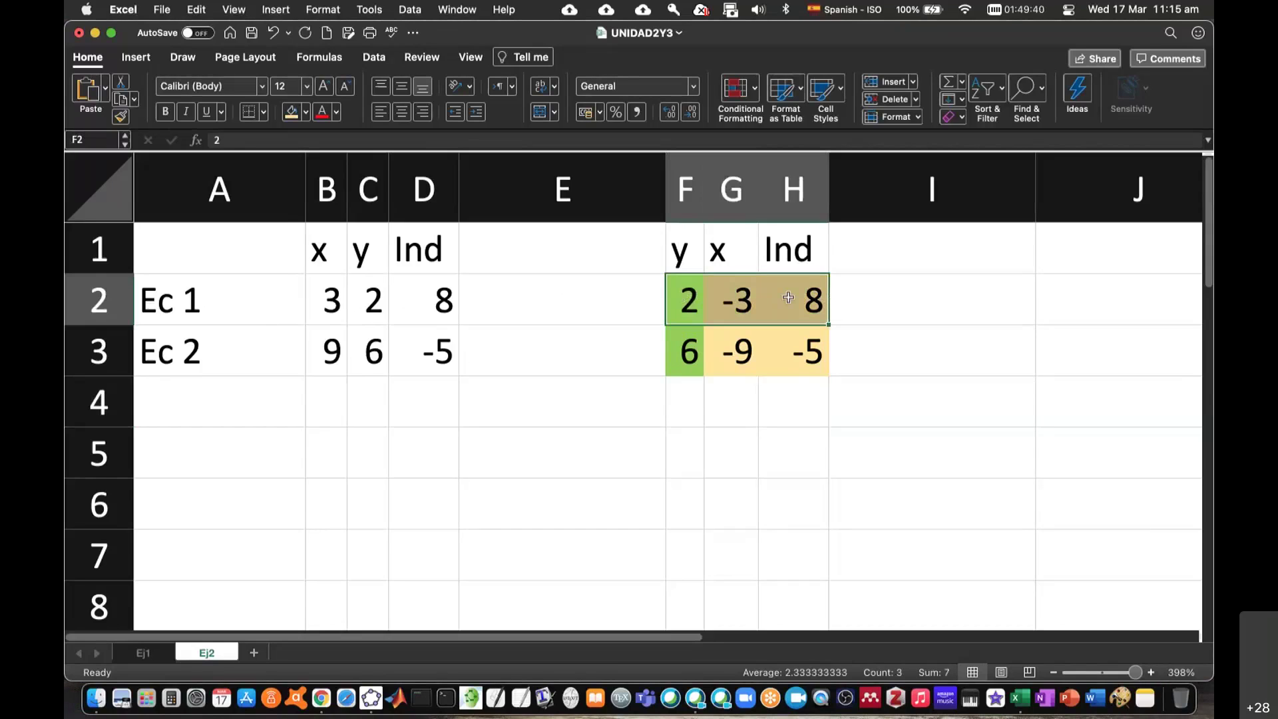
drag(687, 350, 799, 348)
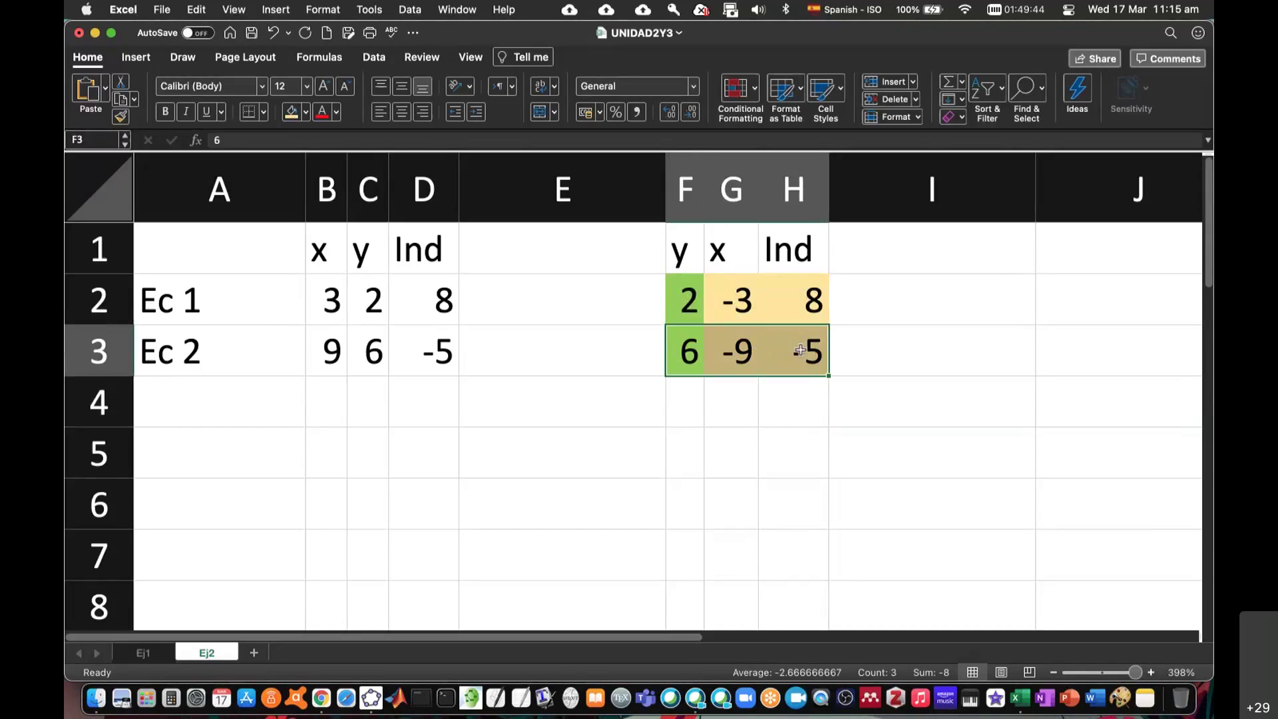
click(691, 403)
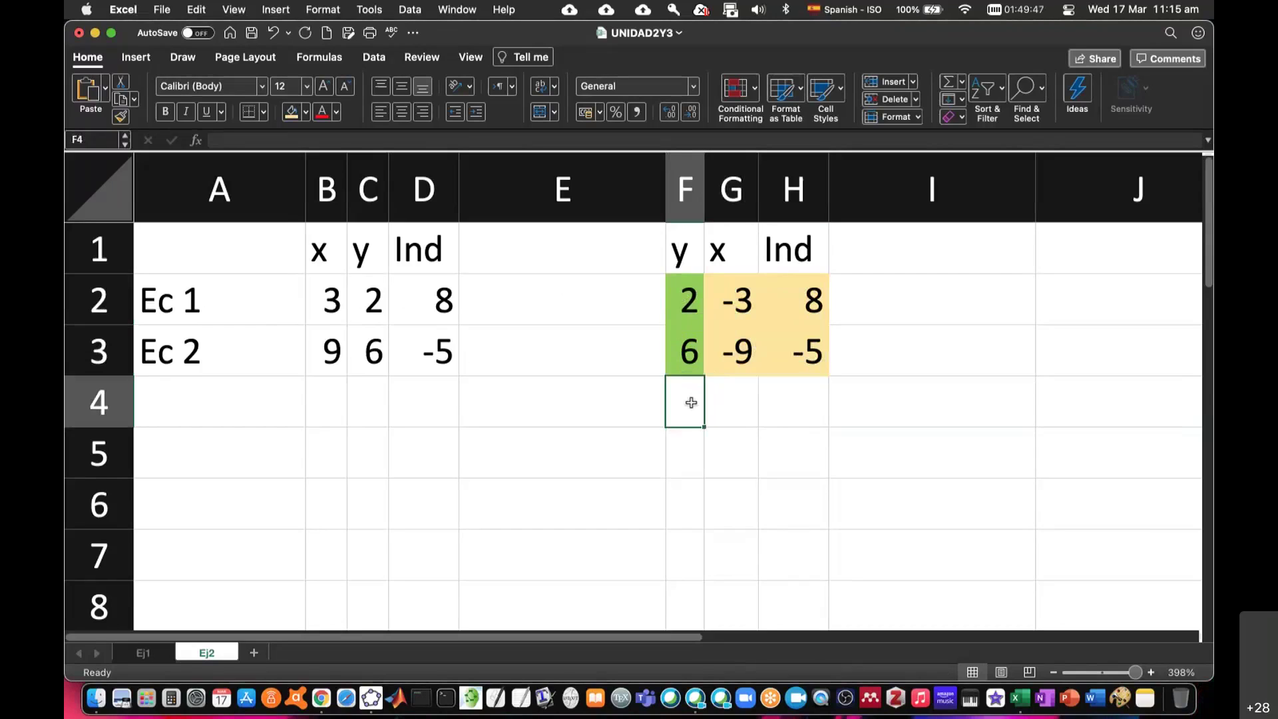
drag(691, 338, 825, 300)
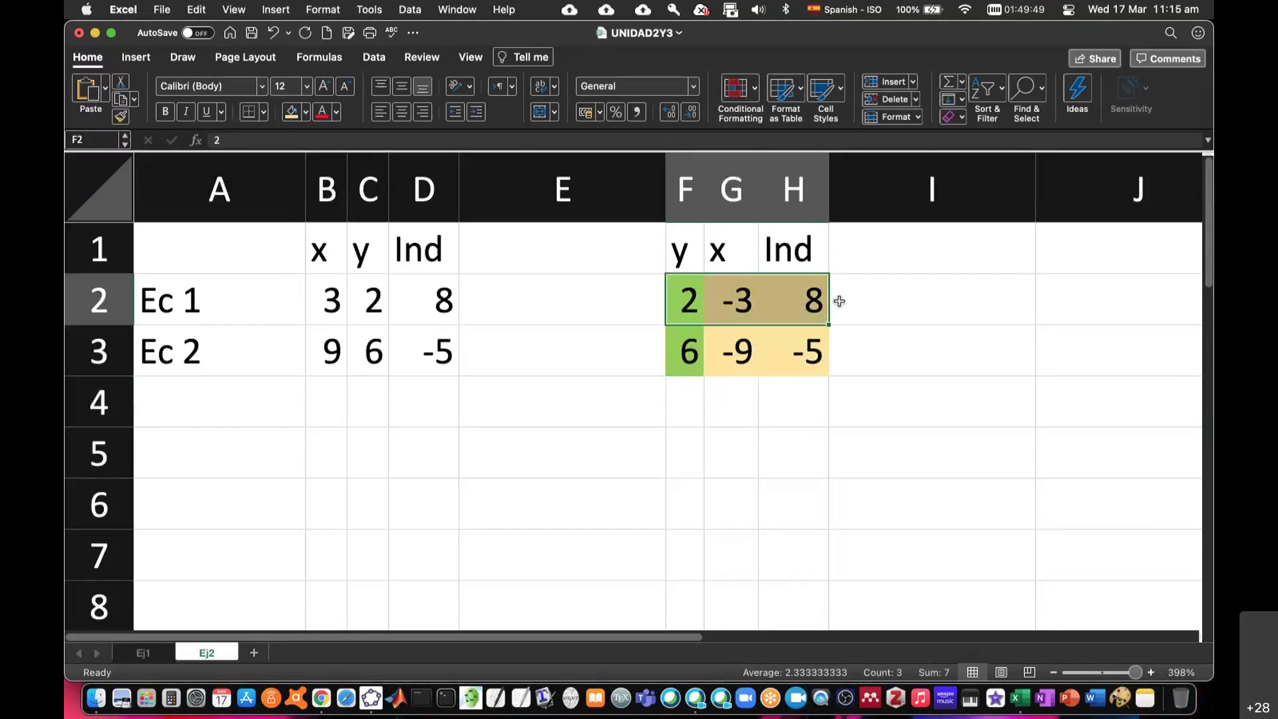
click(869, 300)
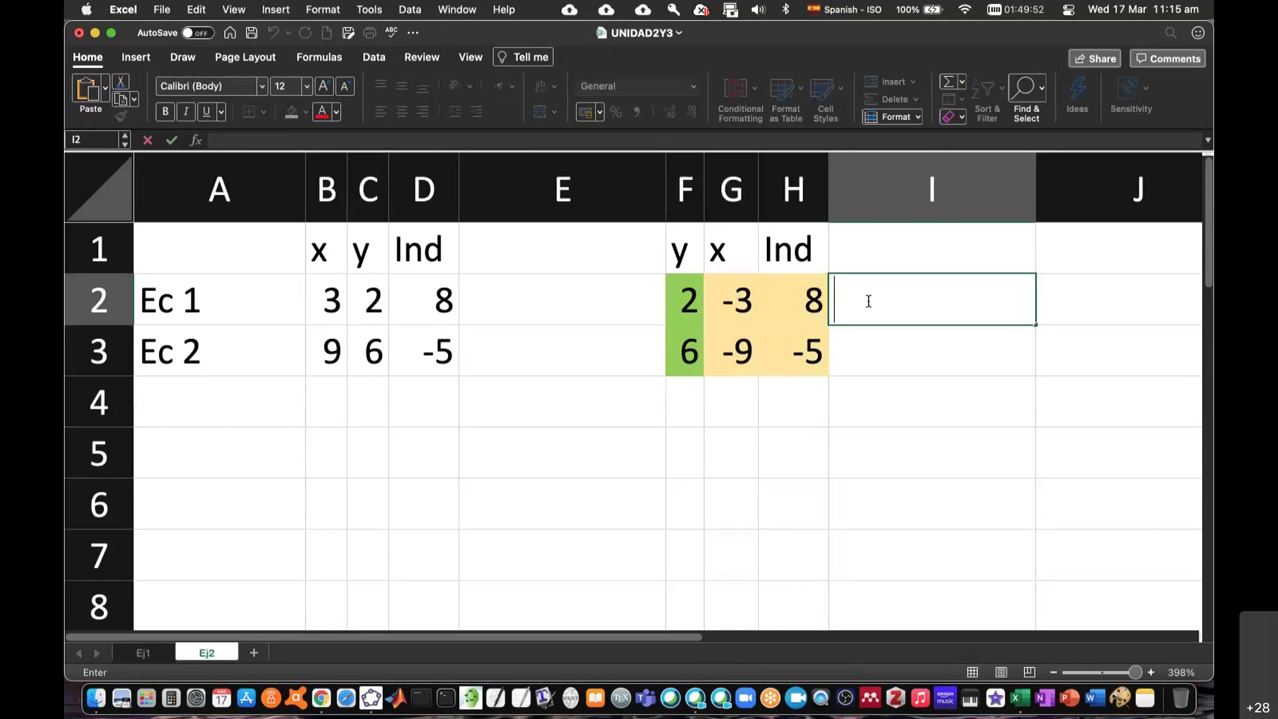
Step: Write the note Ec1/2 in cell I2 and check the Overleaf working
text(Ec)
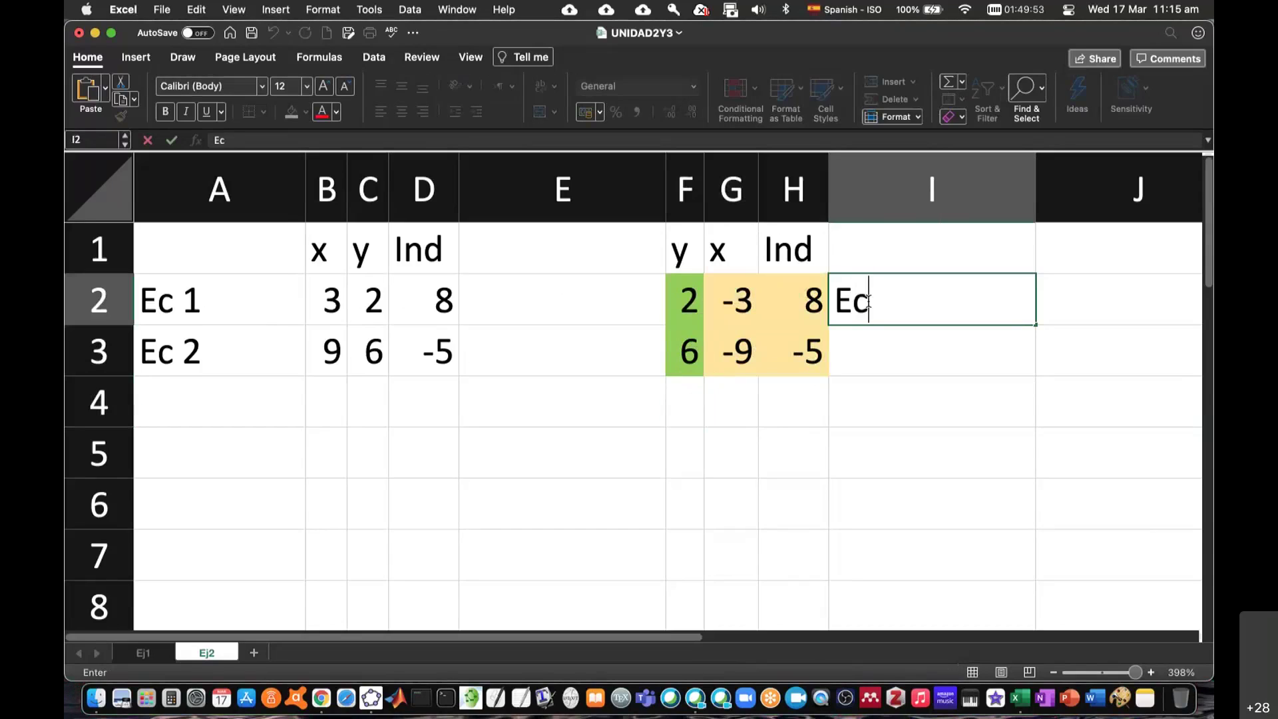
text(1/2)
key(Return)
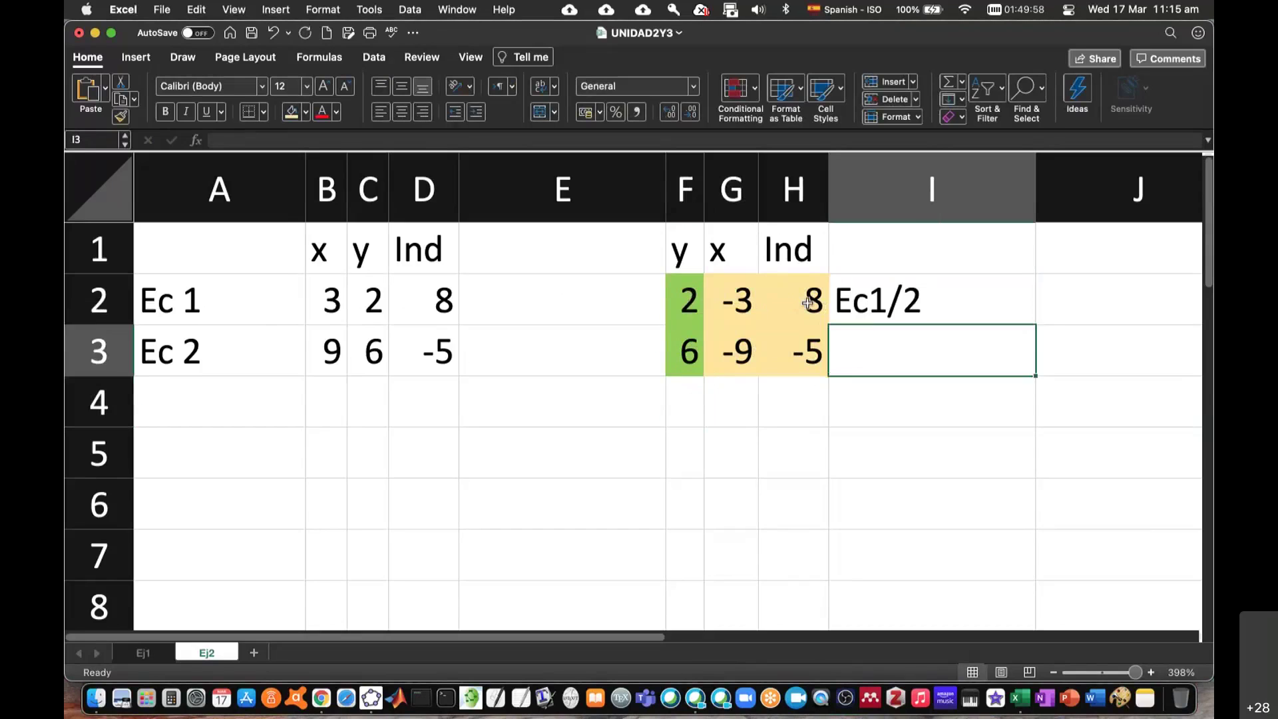
key(super+Tab)
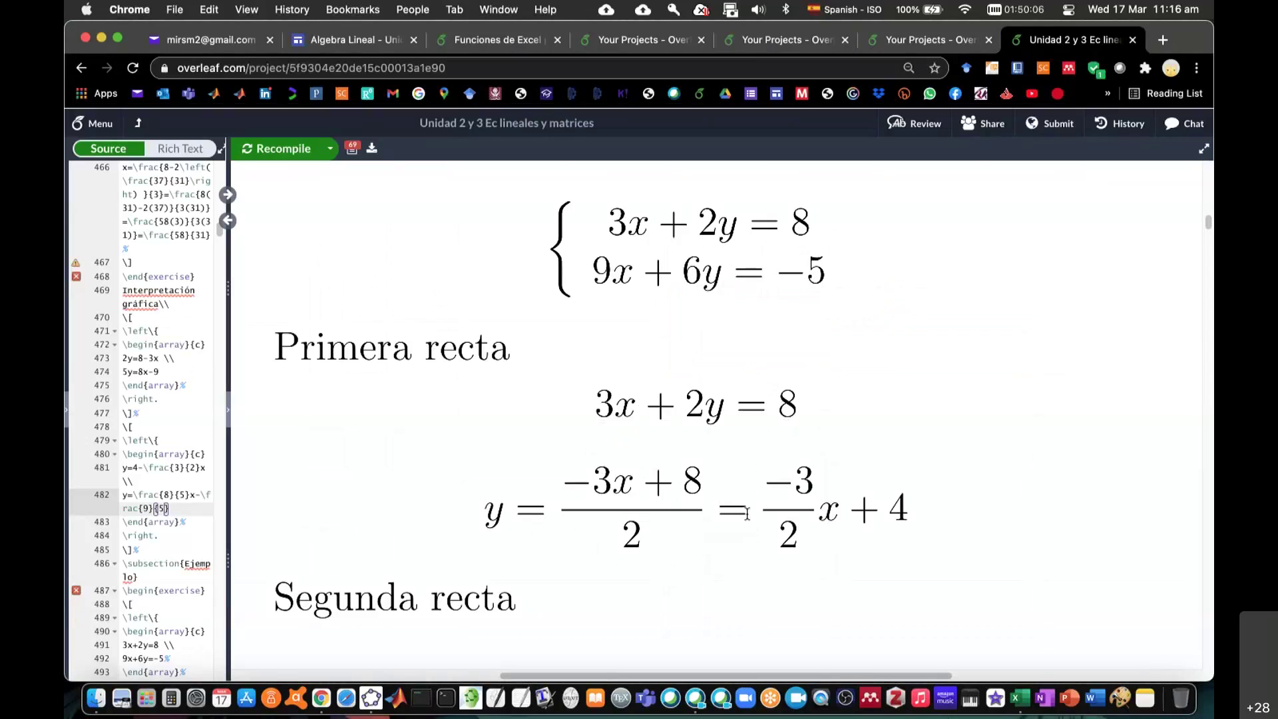
Step: Write the note Ec2/6 in cell I3 beside the second equation
key(super+Tab)
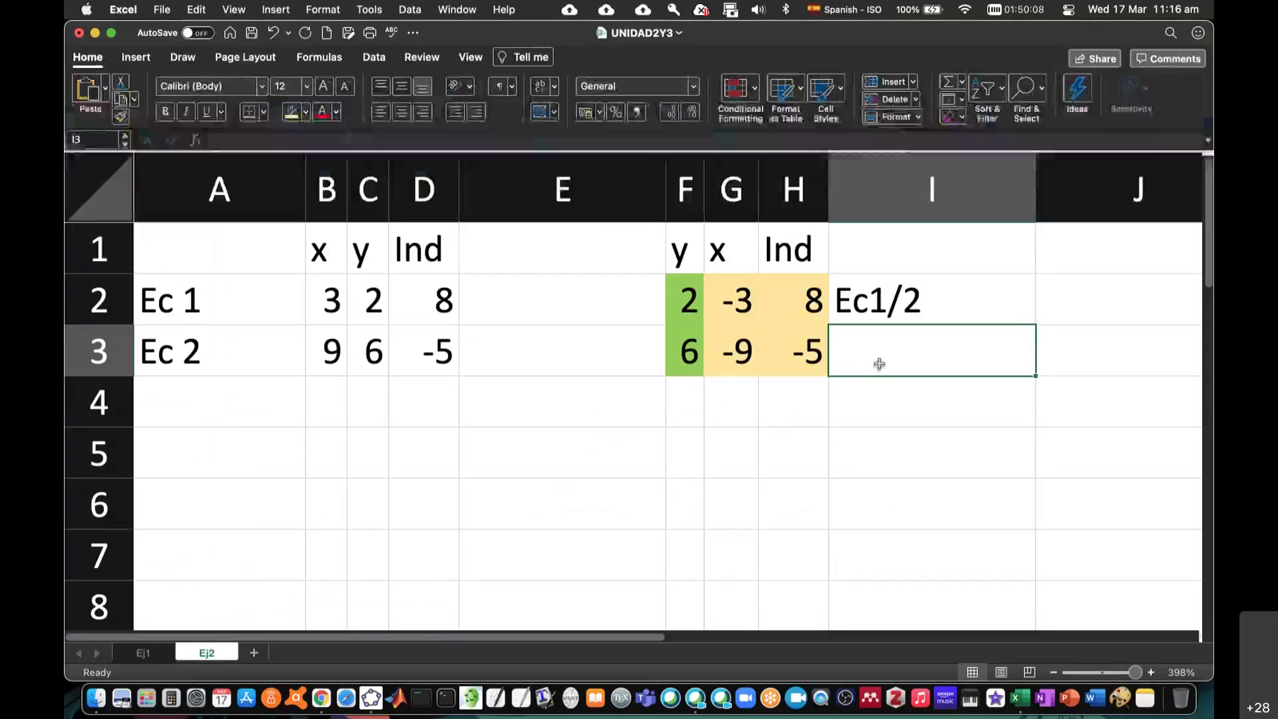
text(Ec2)
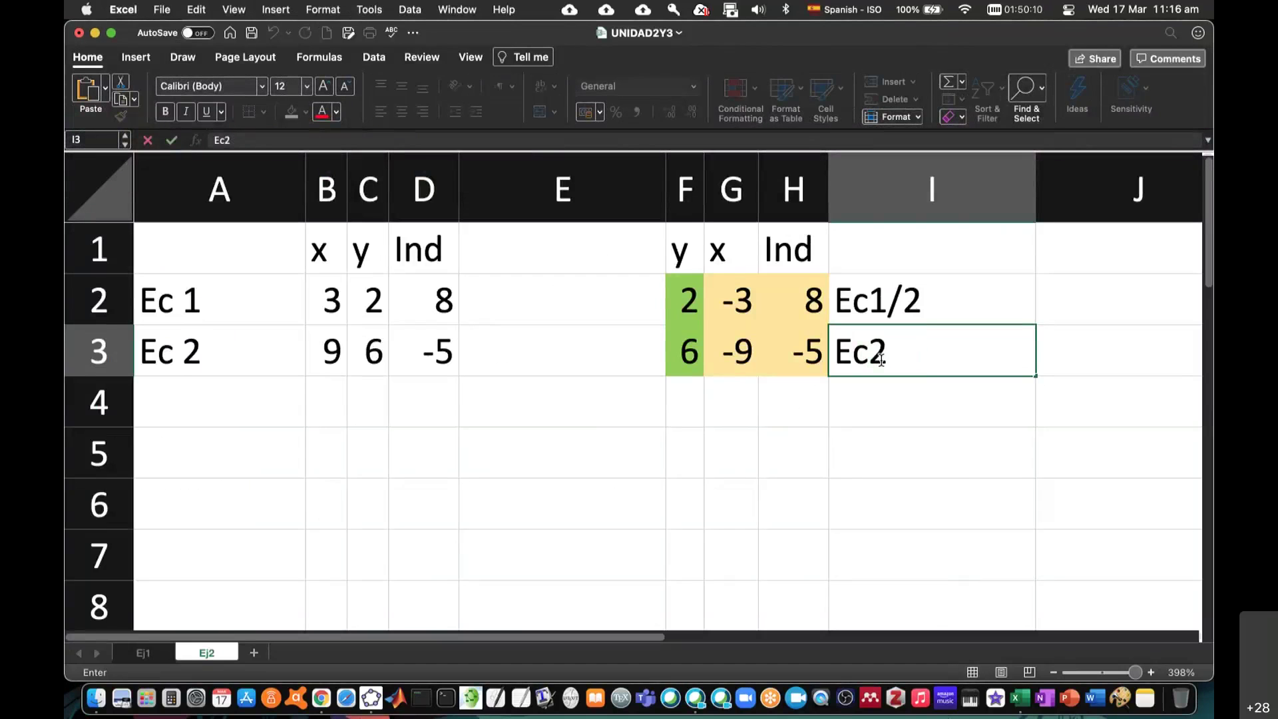
text(/6)
key(Return)
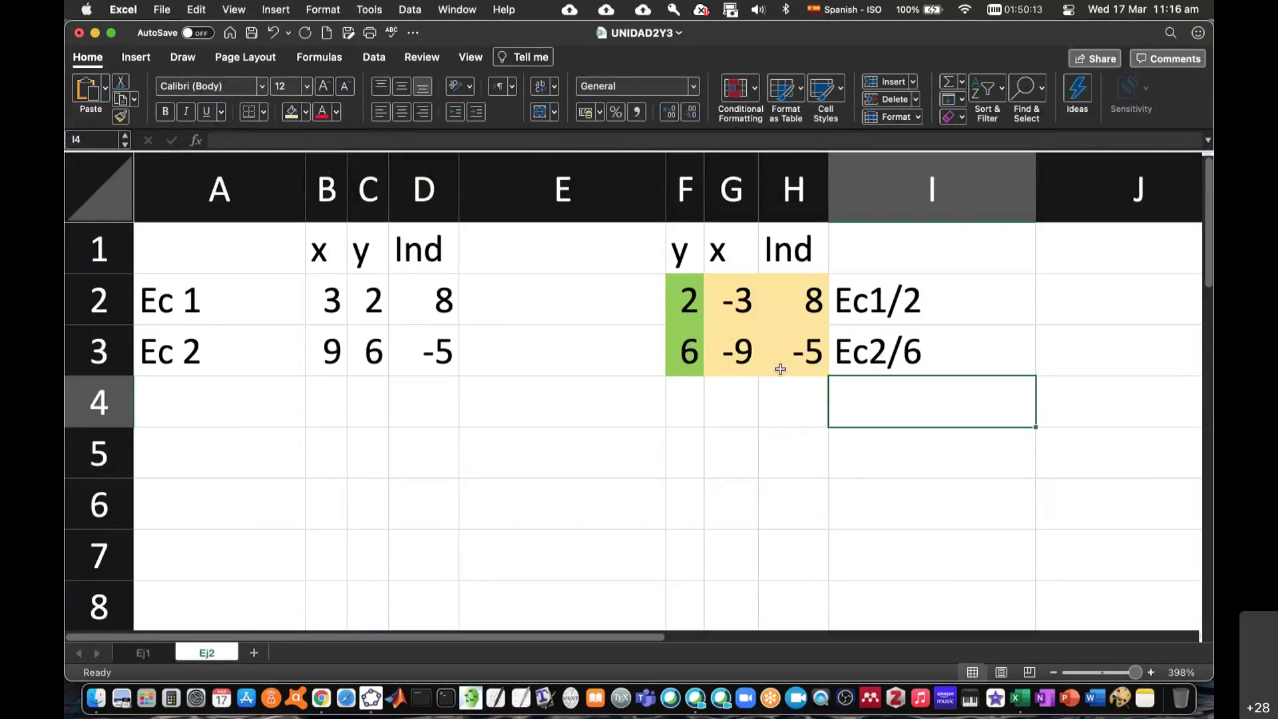
click(689, 408)
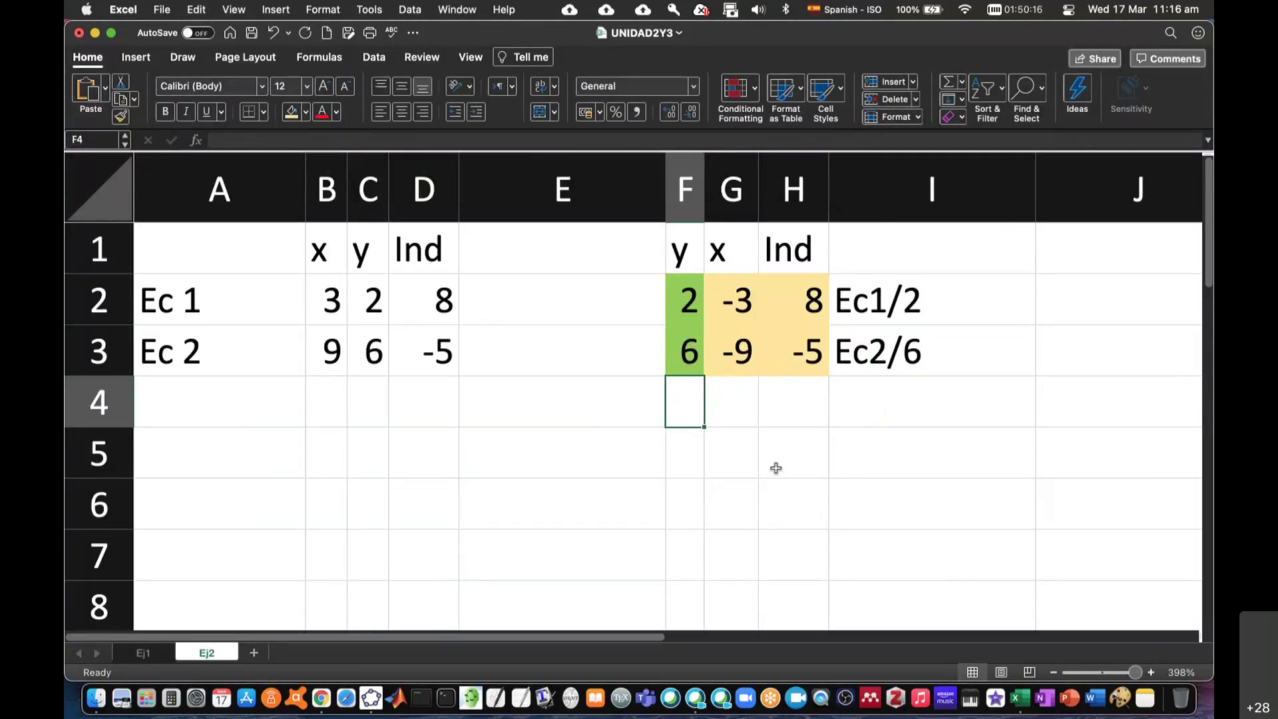
Step: Enter 1 as the y coefficient and -3/2 as the slope, widening column G so -1.5 fits
text(1)
key(Tab)
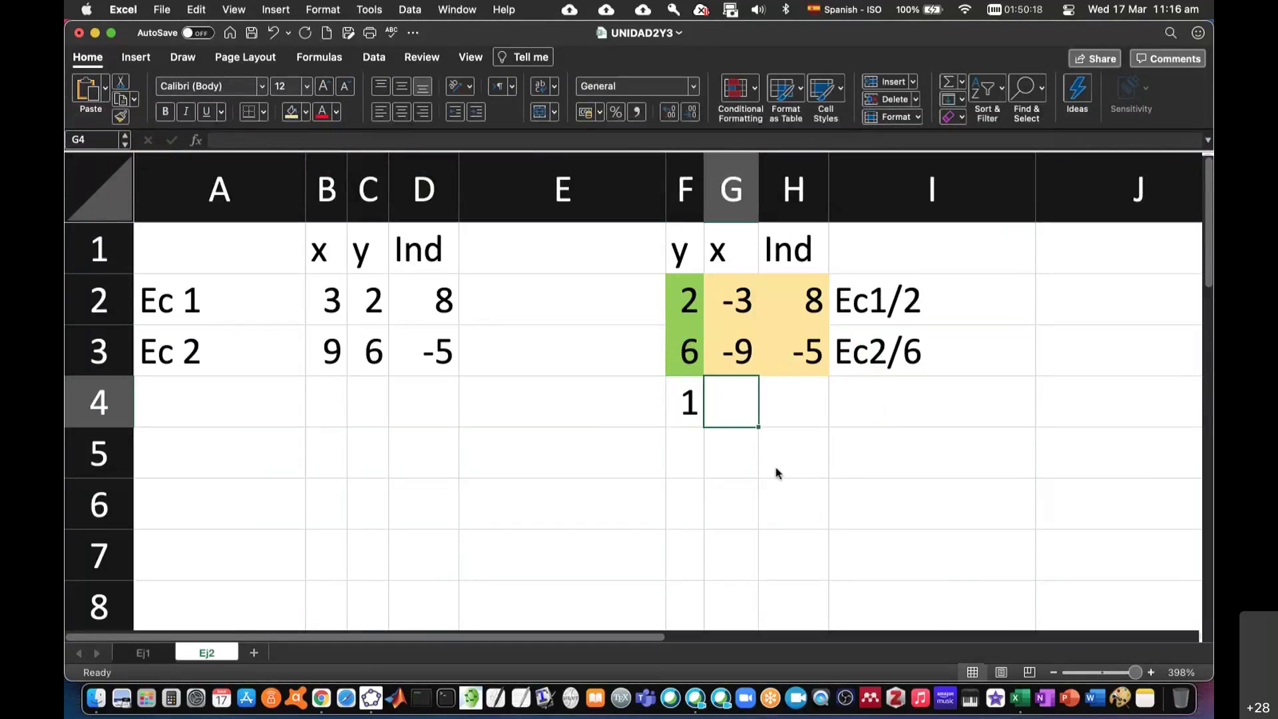
text(-3)
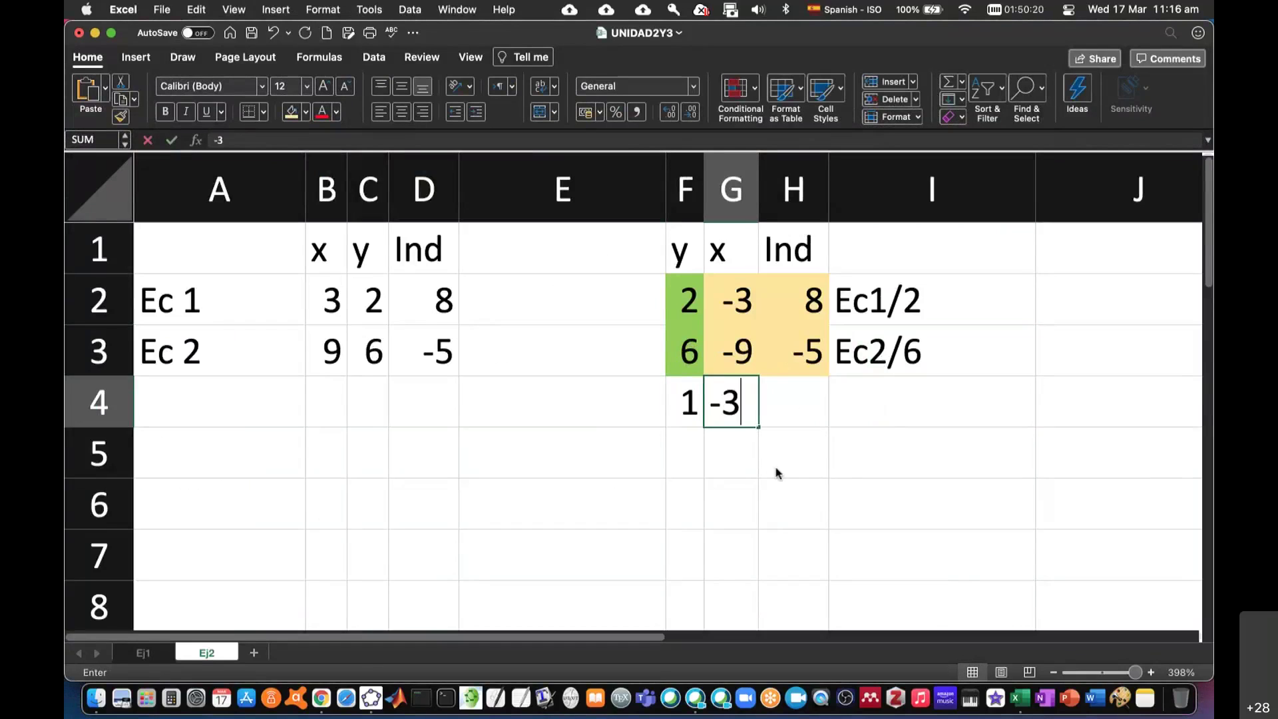
text(/2)
key(Return)
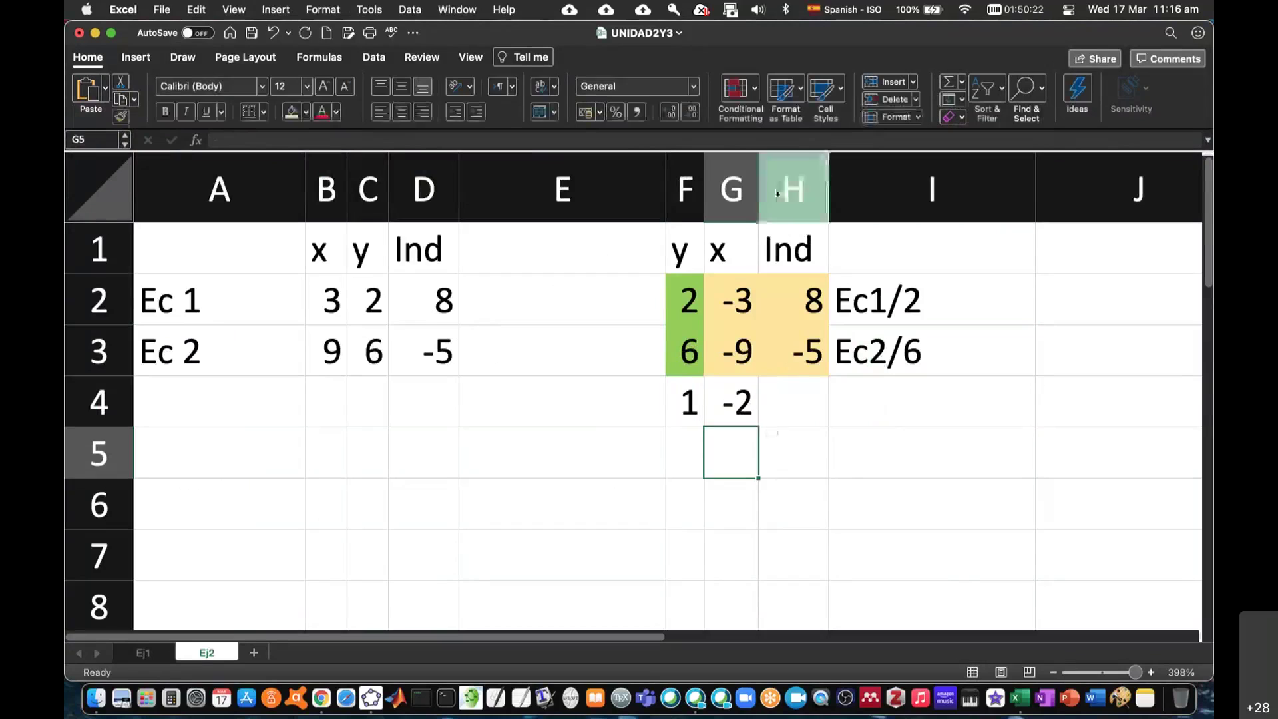
drag(758, 193, 799, 193)
Step: Compute the intercept in H4 as =H2/F2, giving 4
click(834, 398)
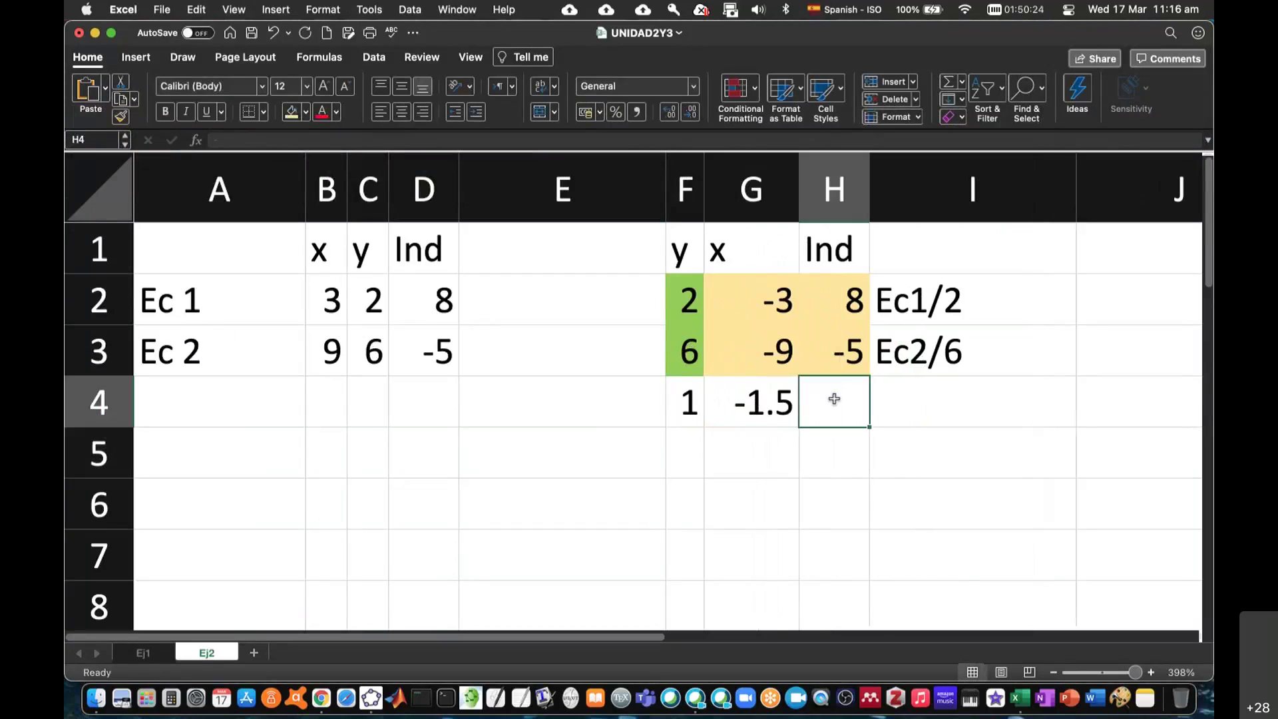
text(=)
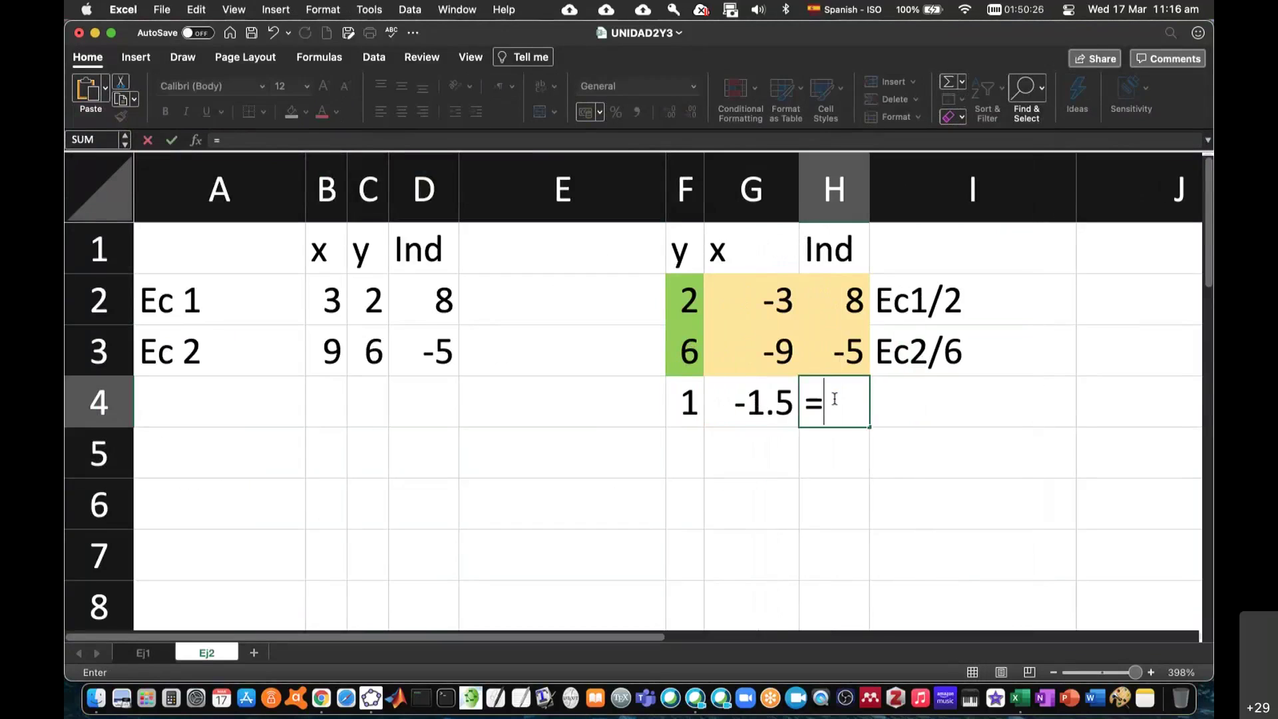
click(852, 312)
text(/)
click(692, 305)
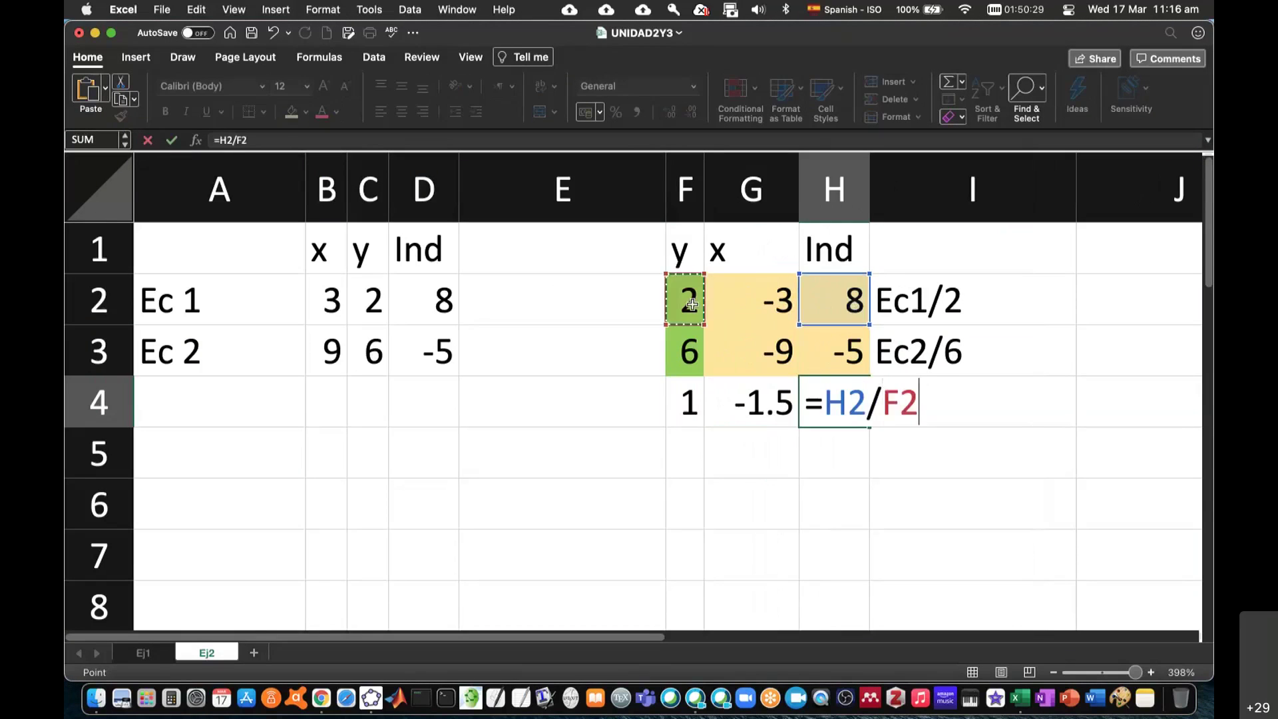
key(Return)
Step: Replace the typed -1.5 in G4 with the formula =G2/F2
click(764, 404)
key(Delete)
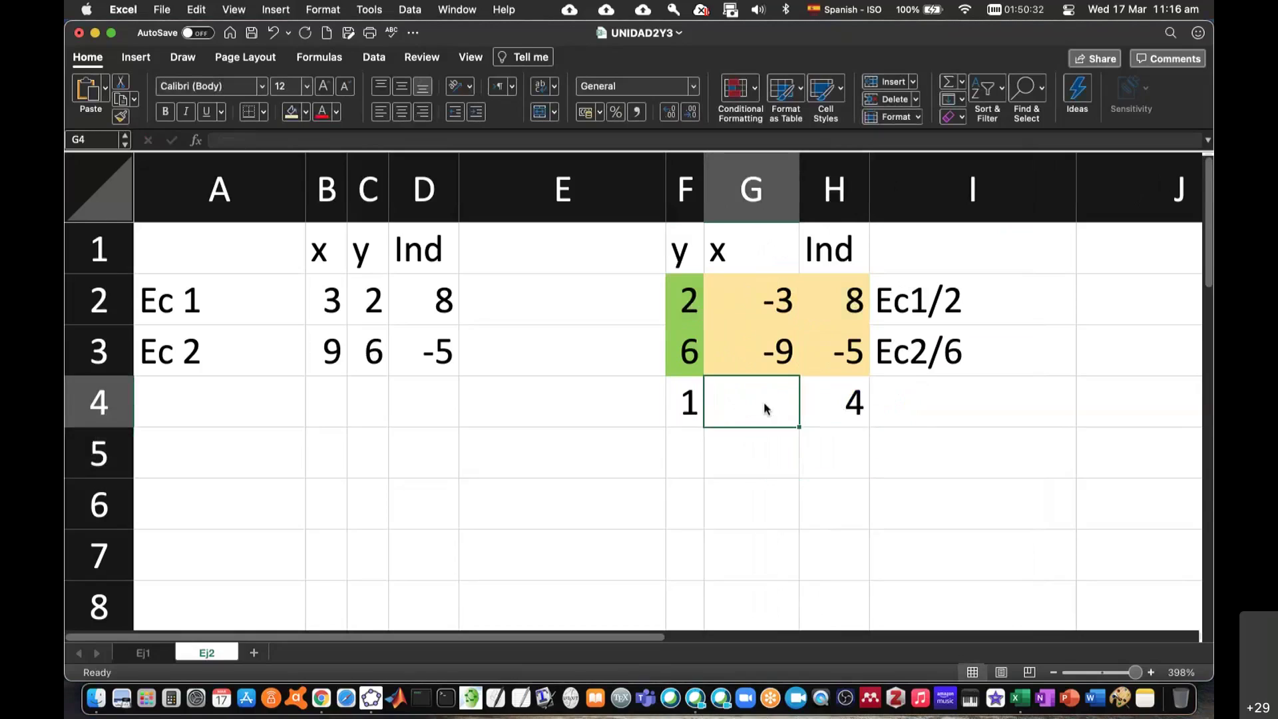
click(765, 315)
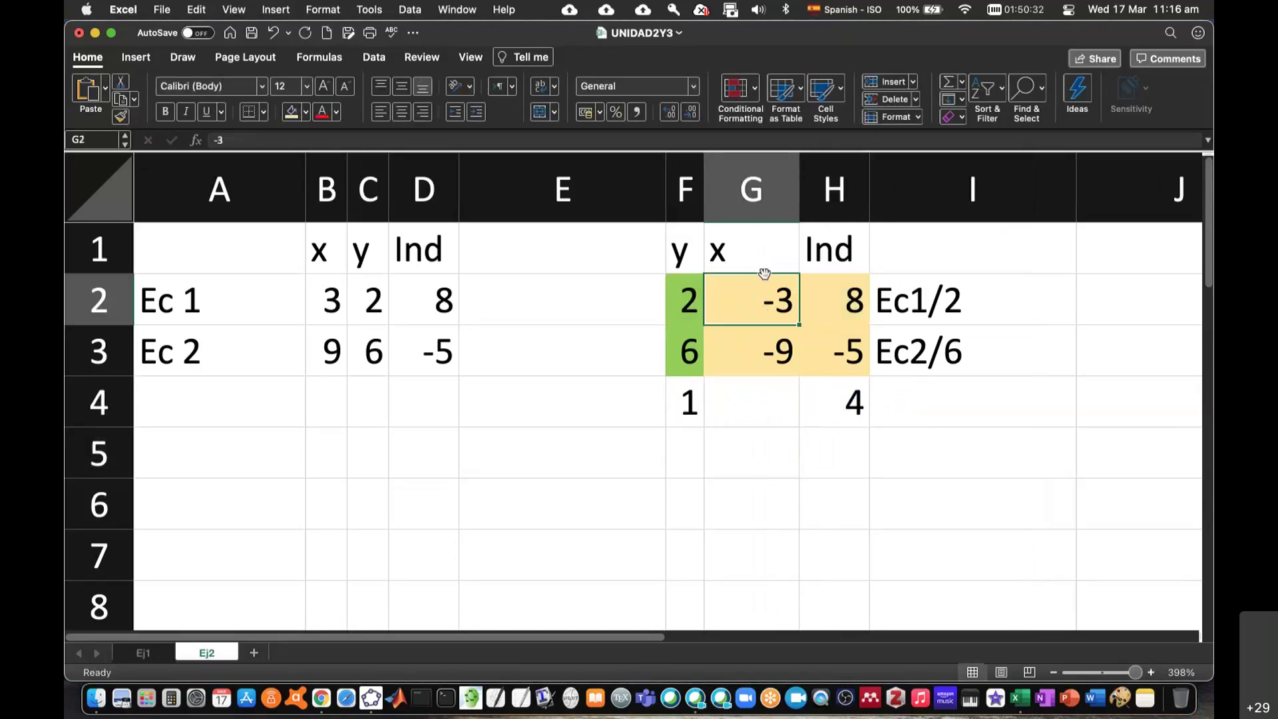
click(755, 398)
text(=)
click(756, 304)
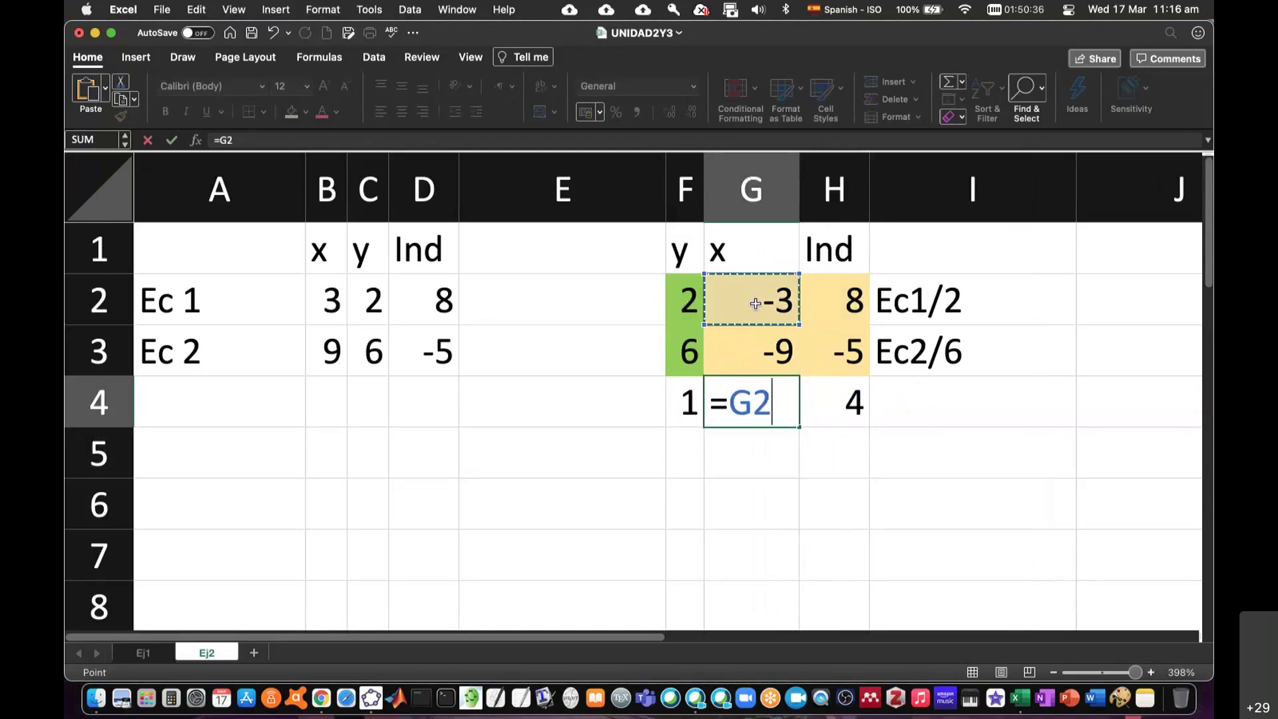
text(/)
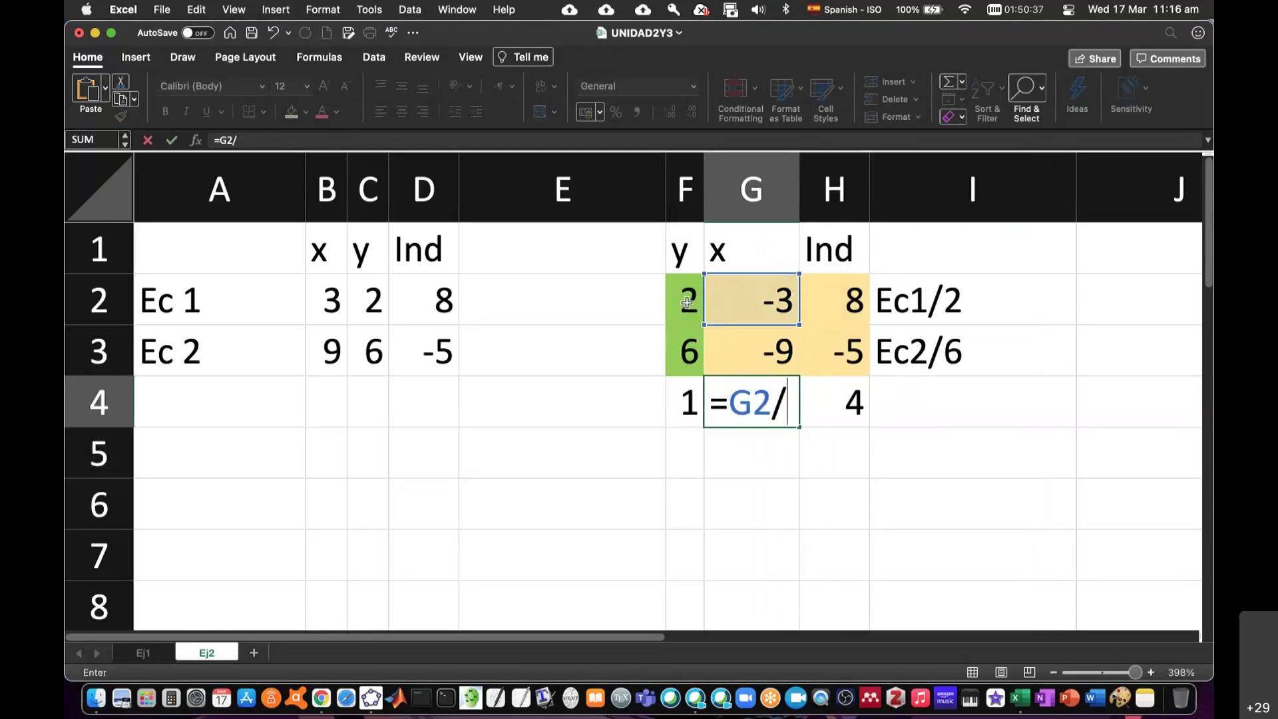
click(687, 303)
key(Return)
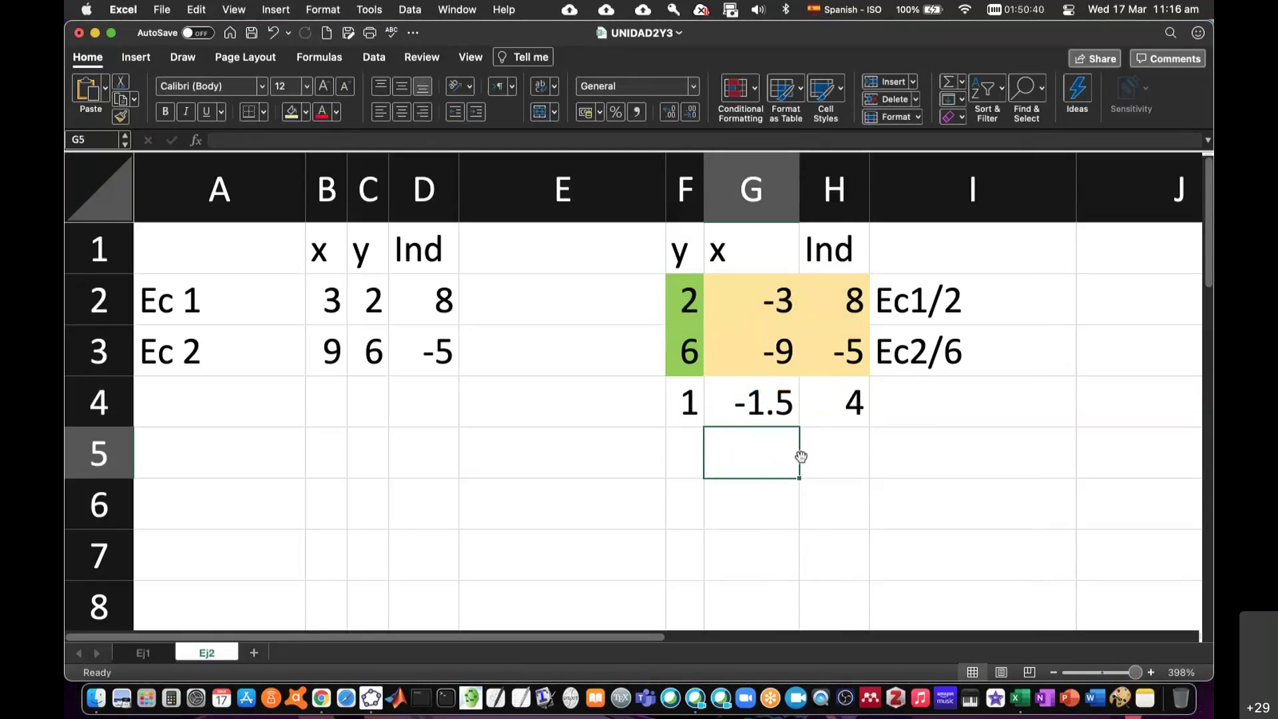
Step: Enter 1 in F5 and a slope formula dividing -9 by 6, giving -1.5
click(695, 455)
text(1)
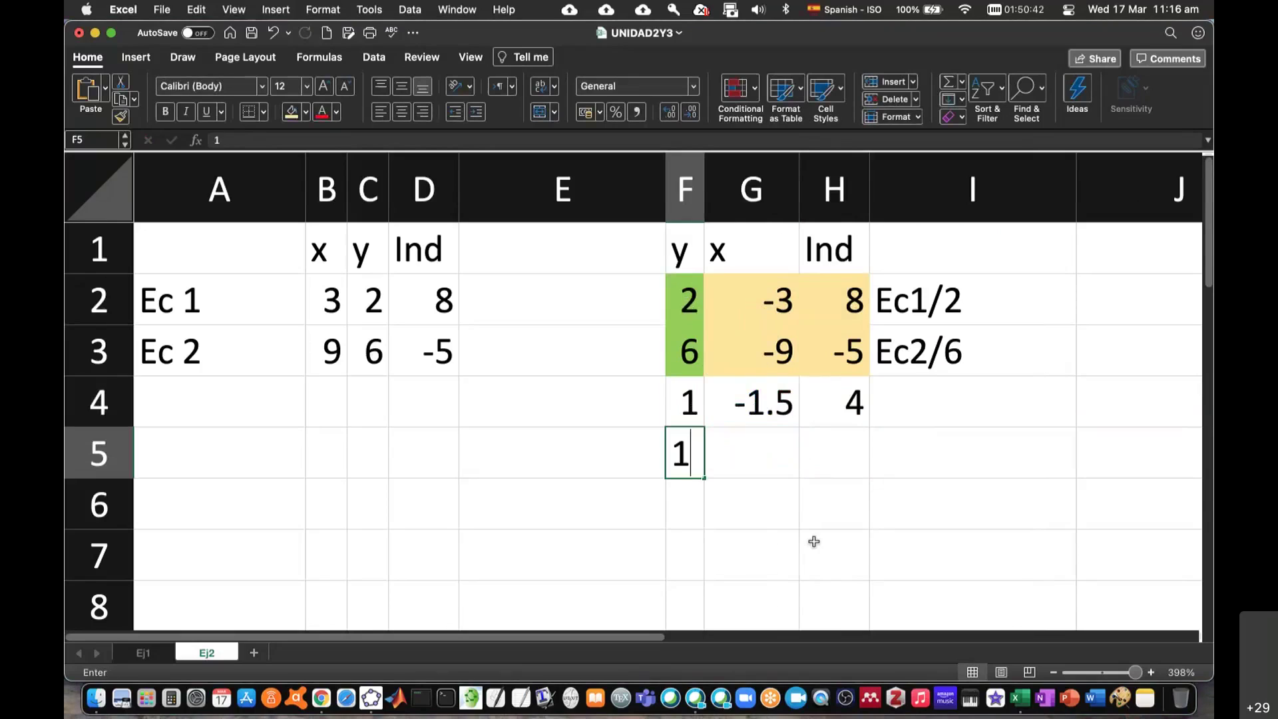
click(769, 458)
text(=)
click(774, 355)
text(/)
click(689, 356)
key(Return)
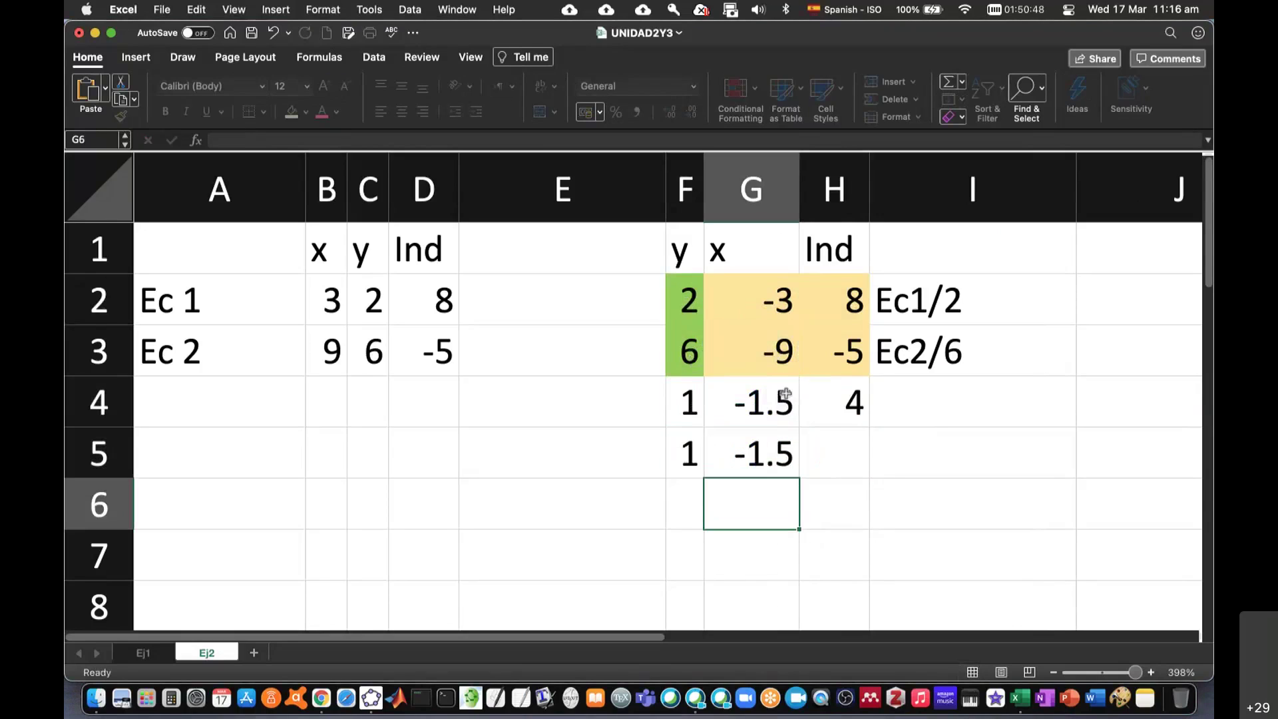
Step: Widen column G and enter =H3/F3 in H5 as the second intercept
drag(796, 182, 824, 182)
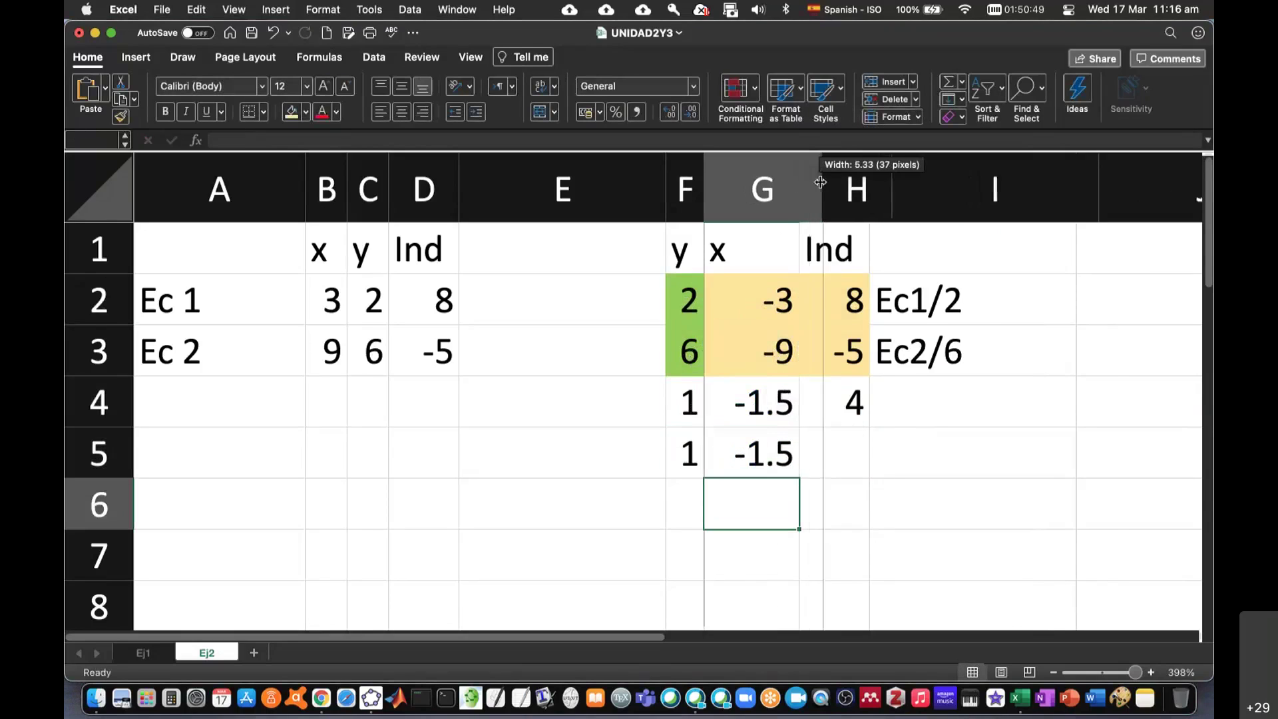
click(862, 452)
text(=)
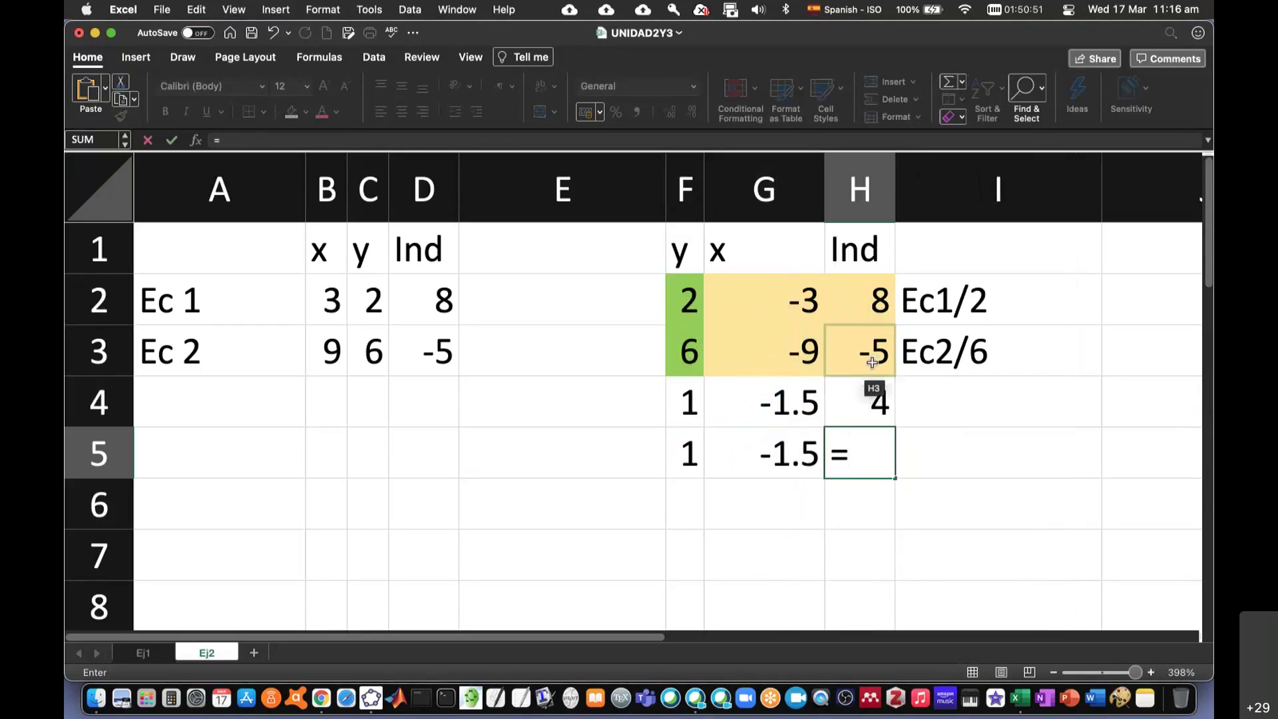
click(872, 362)
text(/)
click(690, 353)
key(Return)
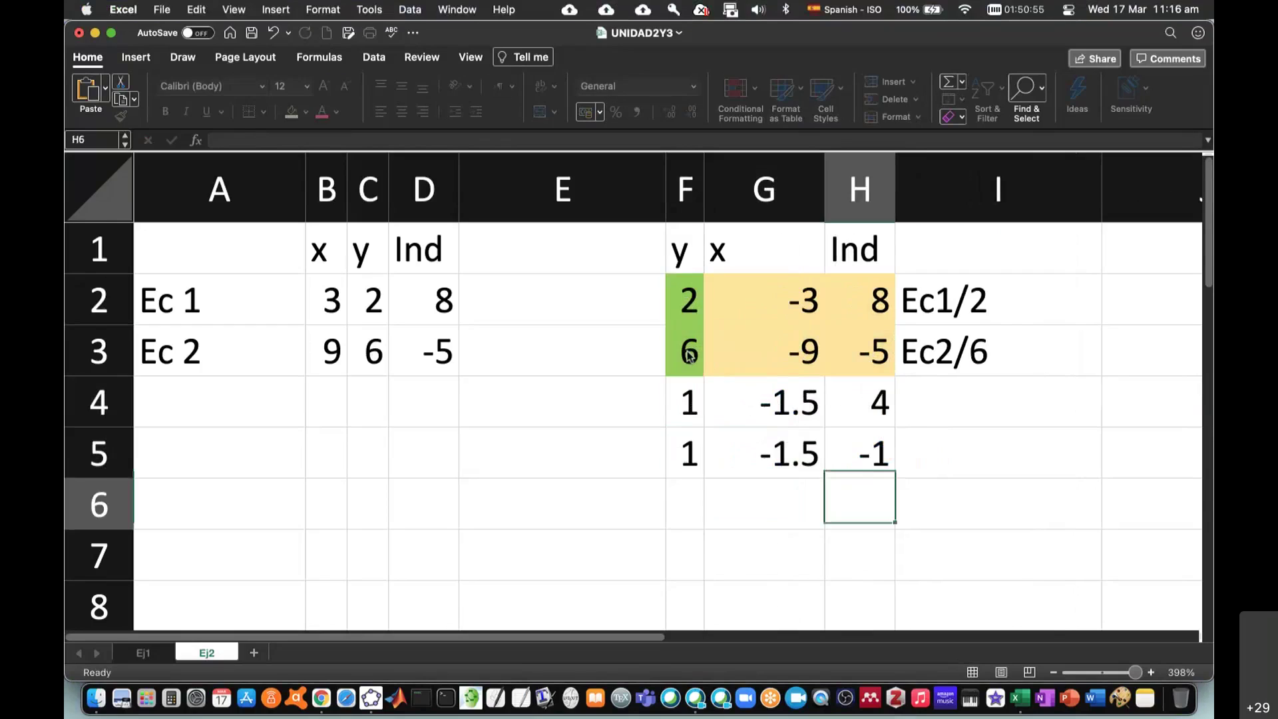
drag(793, 400, 793, 453)
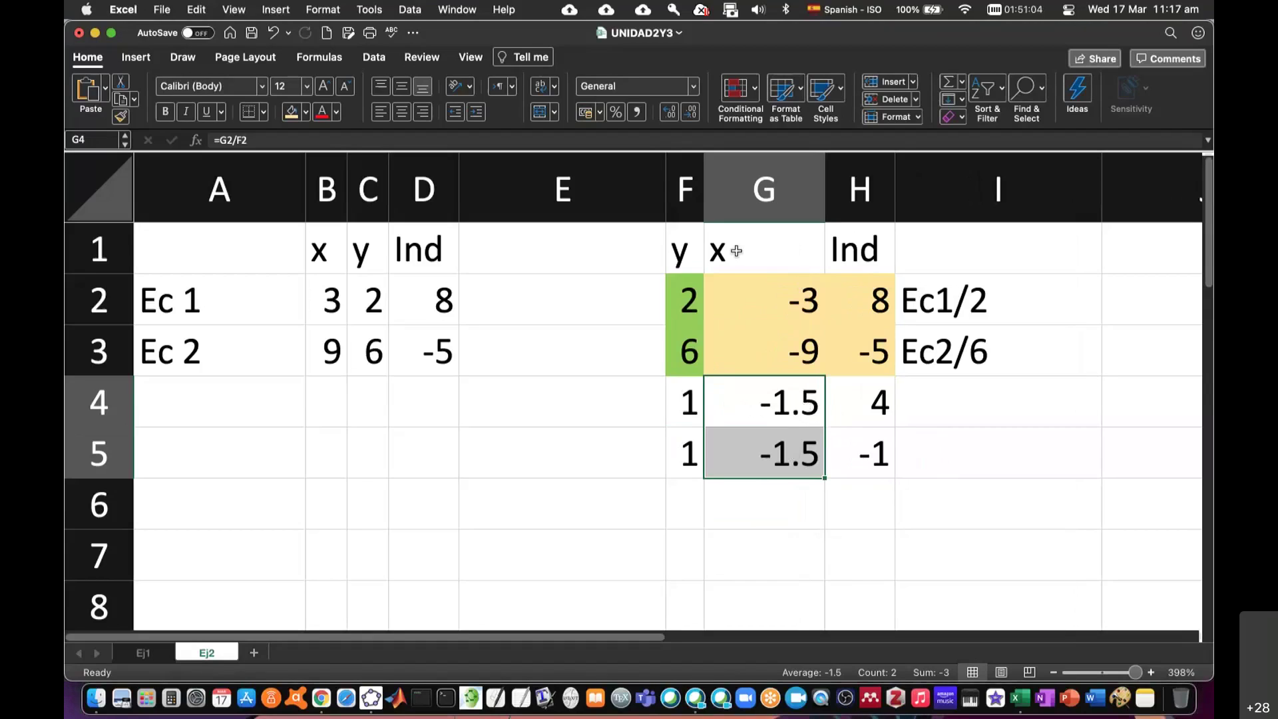
Step: Shade the slope cells G4:G5 light orange
drag(873, 403, 877, 452)
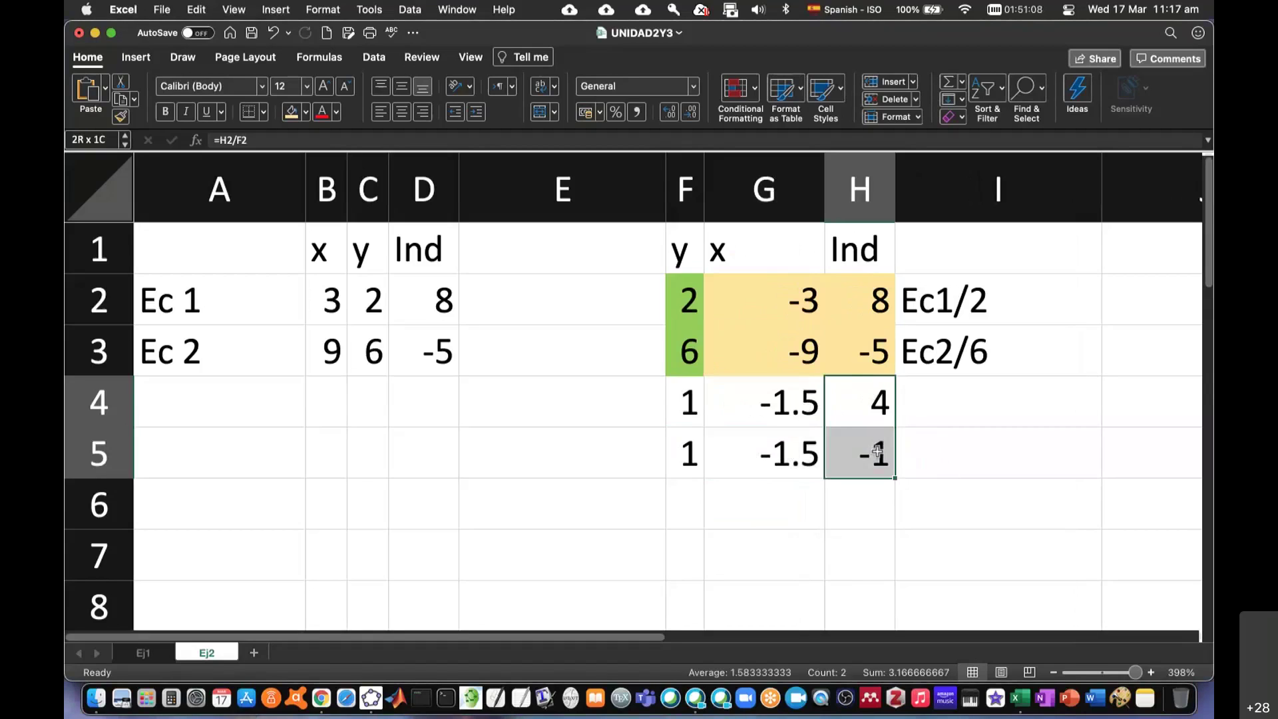
drag(688, 402, 690, 451)
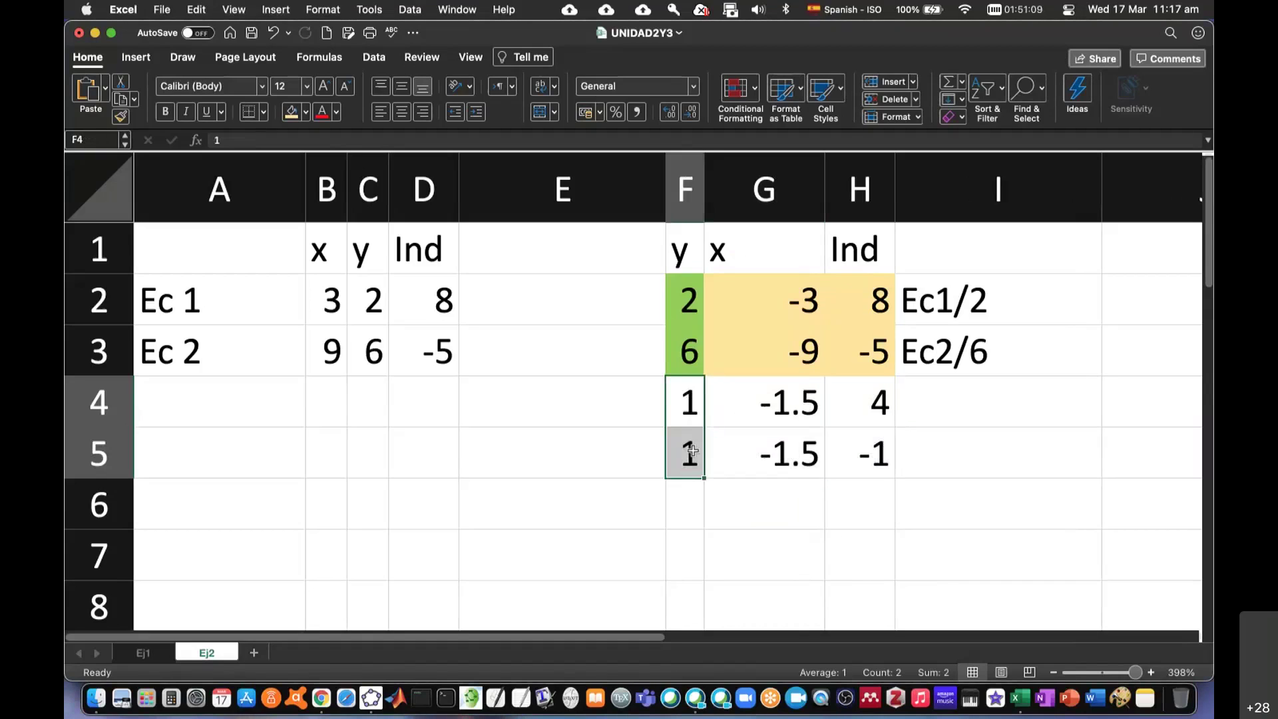
drag(759, 402, 766, 451)
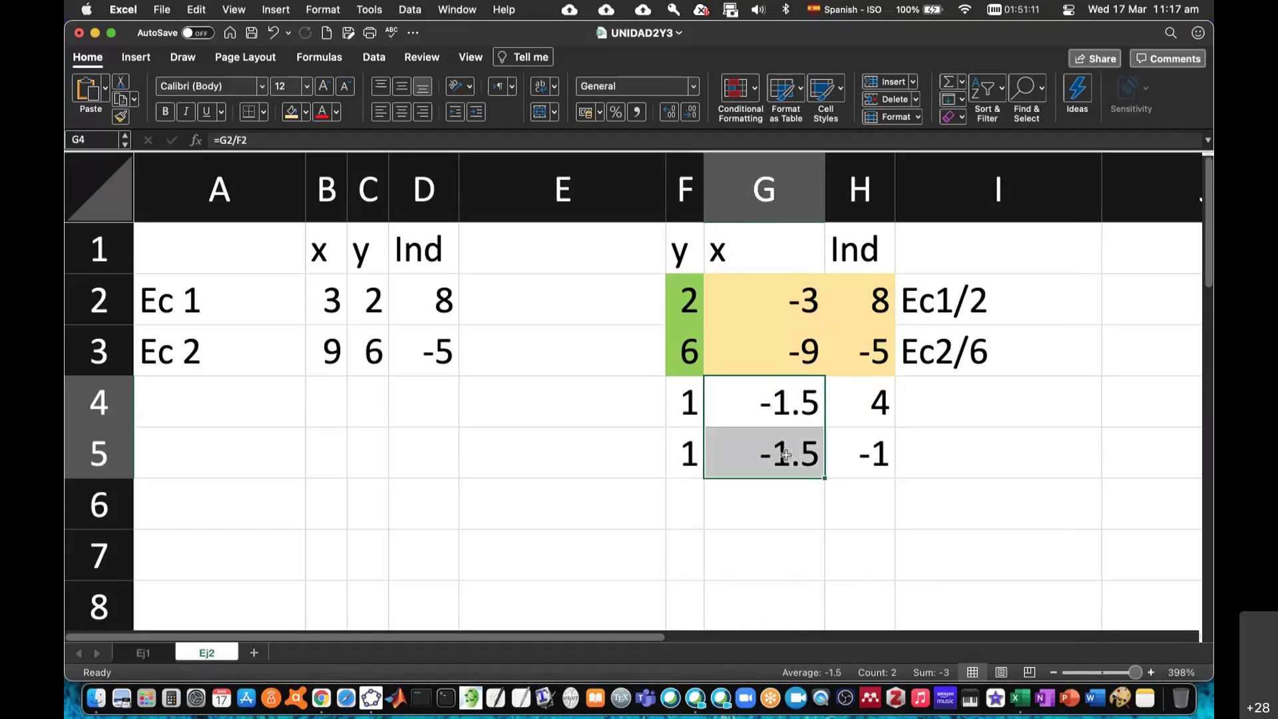
click(306, 112)
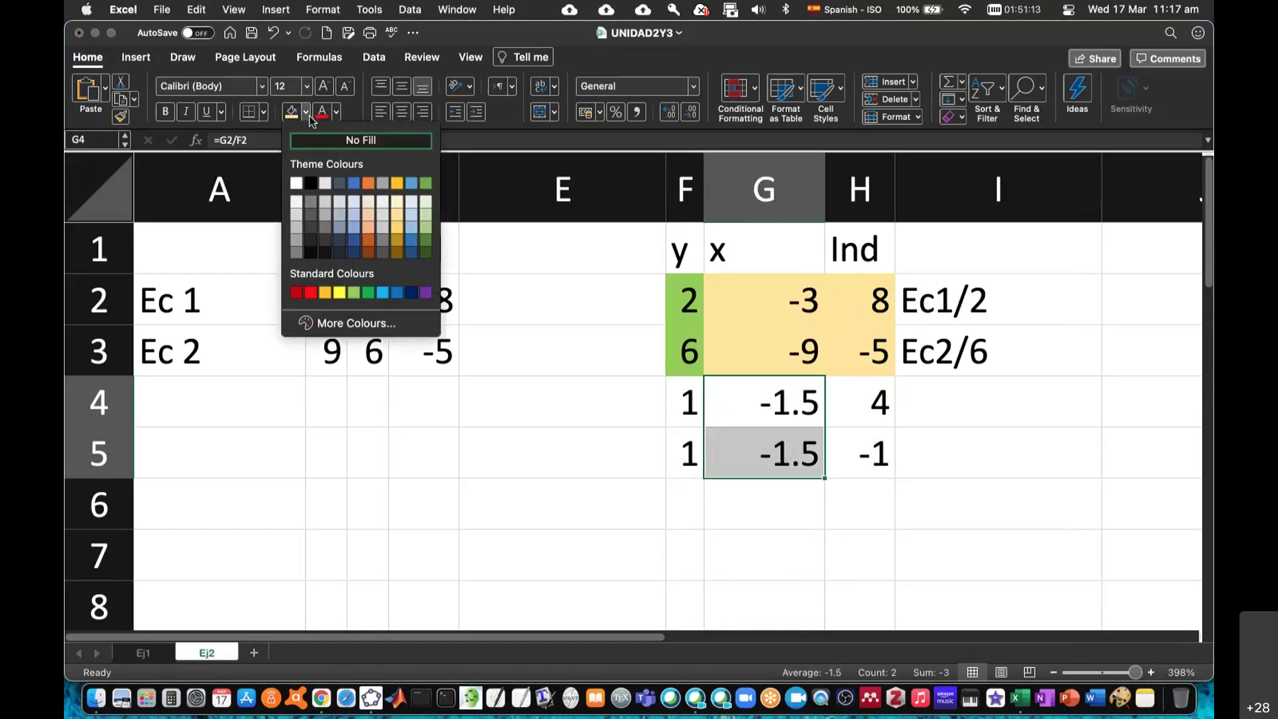
click(368, 214)
Step: Shade the intercept cells H4:H5 light green
drag(858, 402, 860, 452)
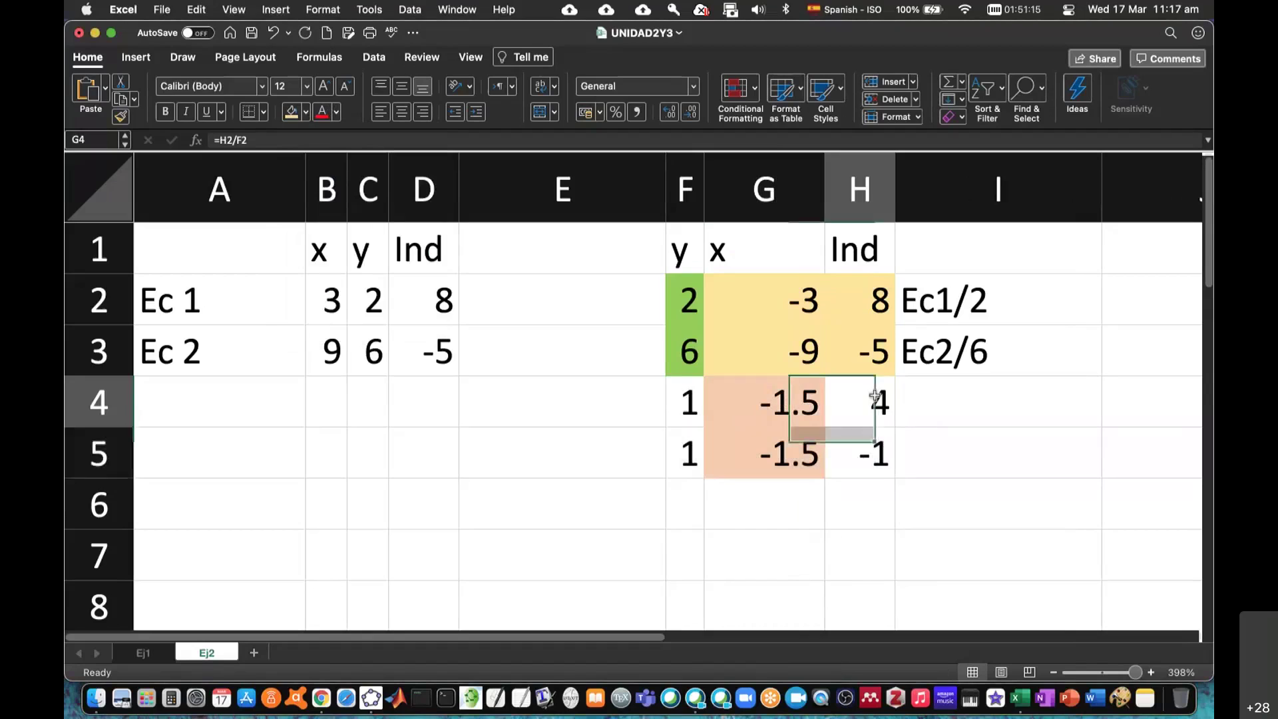
click(305, 112)
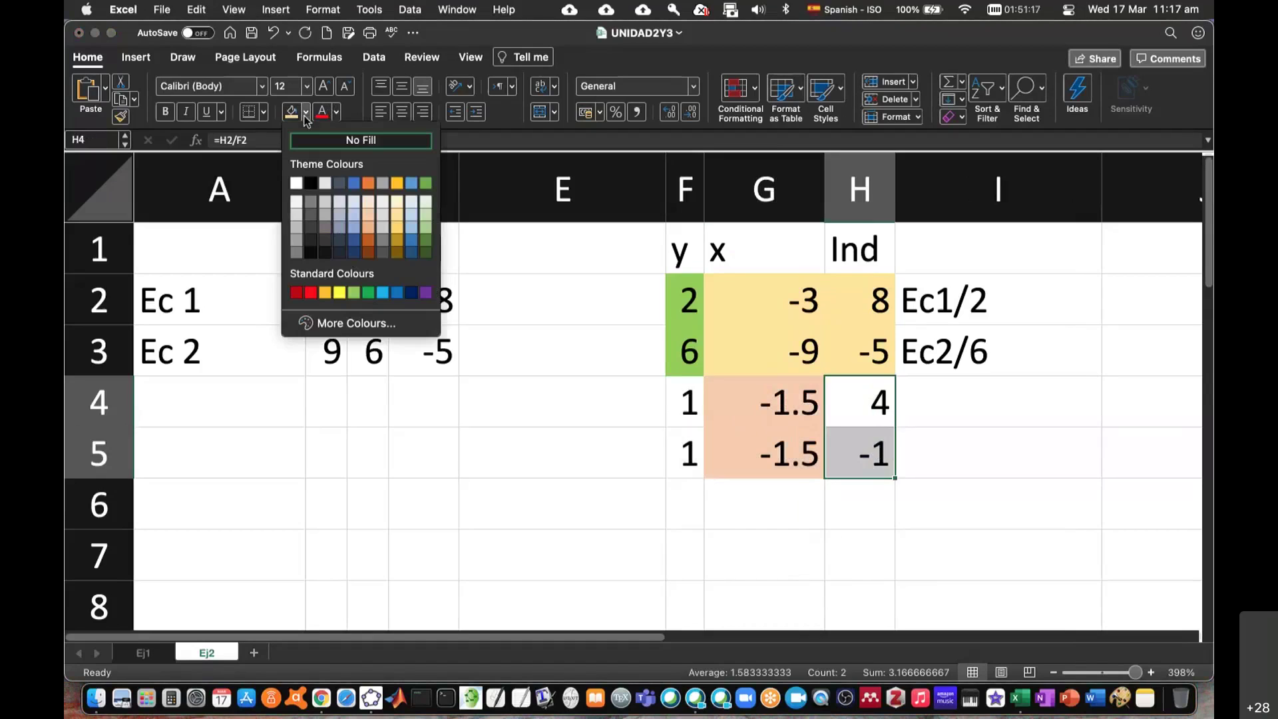
click(426, 216)
click(780, 504)
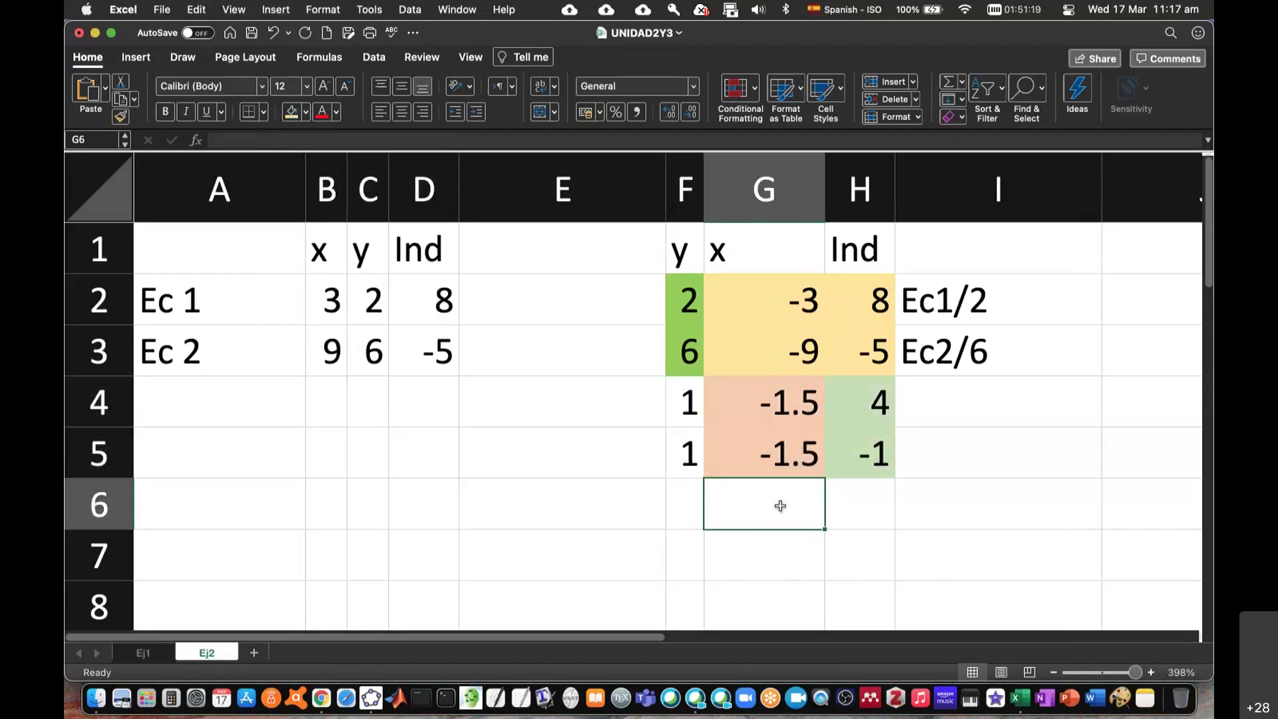
Step: Label G6 'm' and H6 'b', then select the slope cells G4:G5
text(m)
click(865, 509)
text(b)
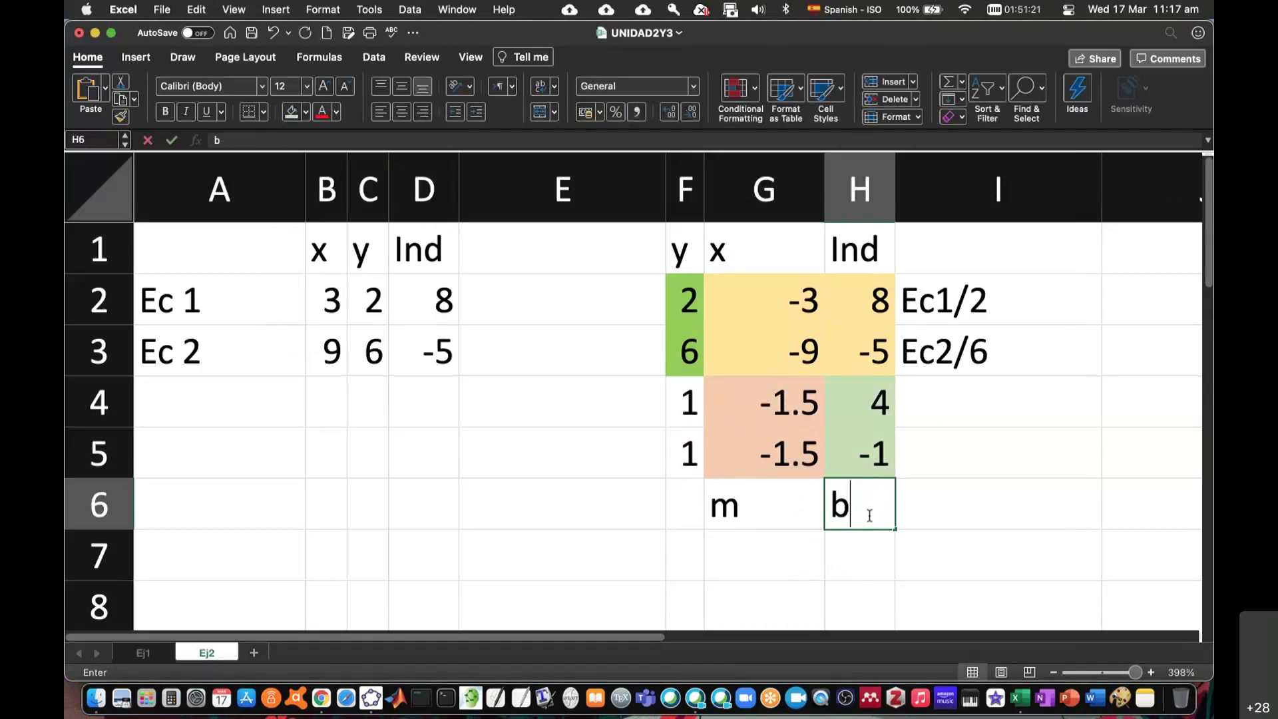
click(957, 492)
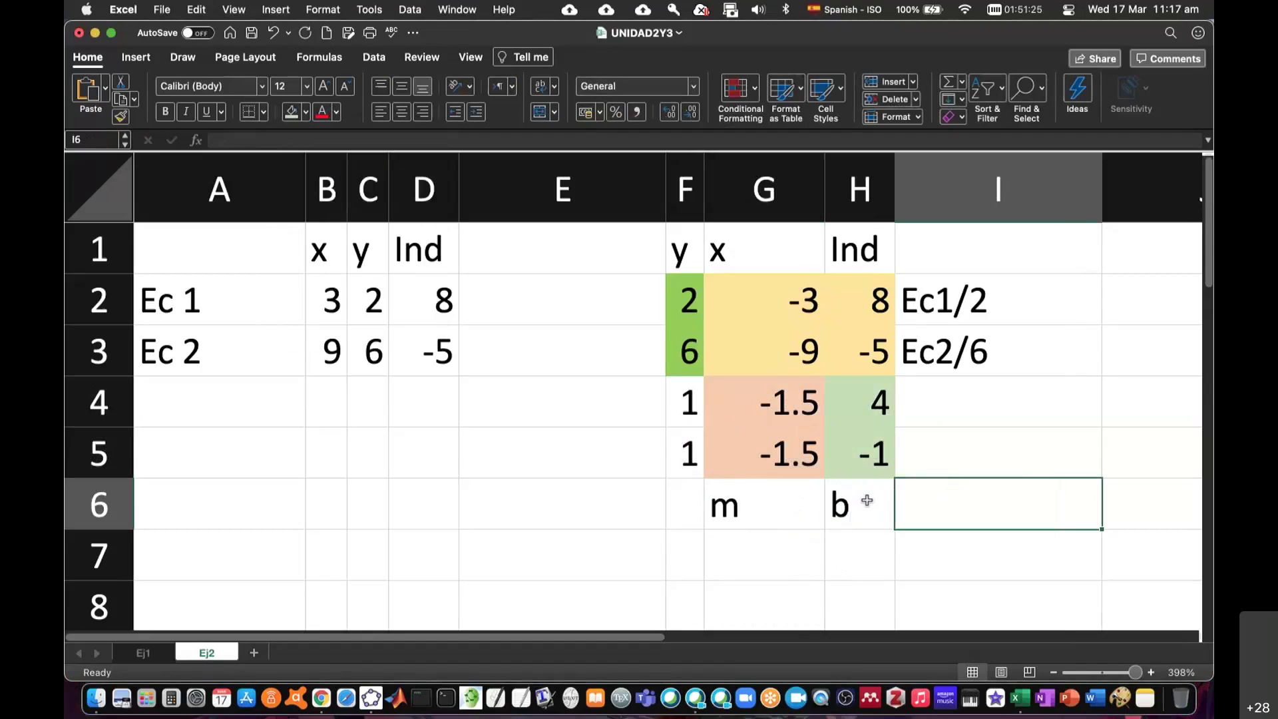
click(784, 391)
drag(785, 392, 786, 446)
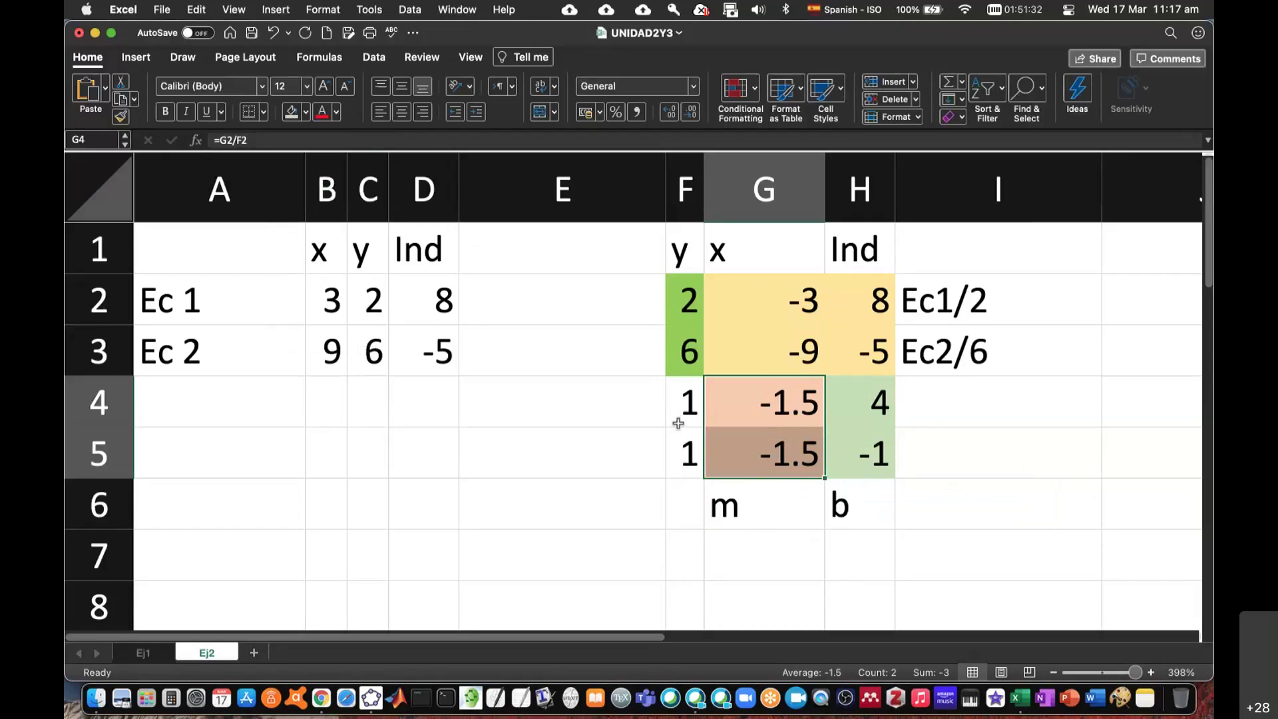
click(372, 700)
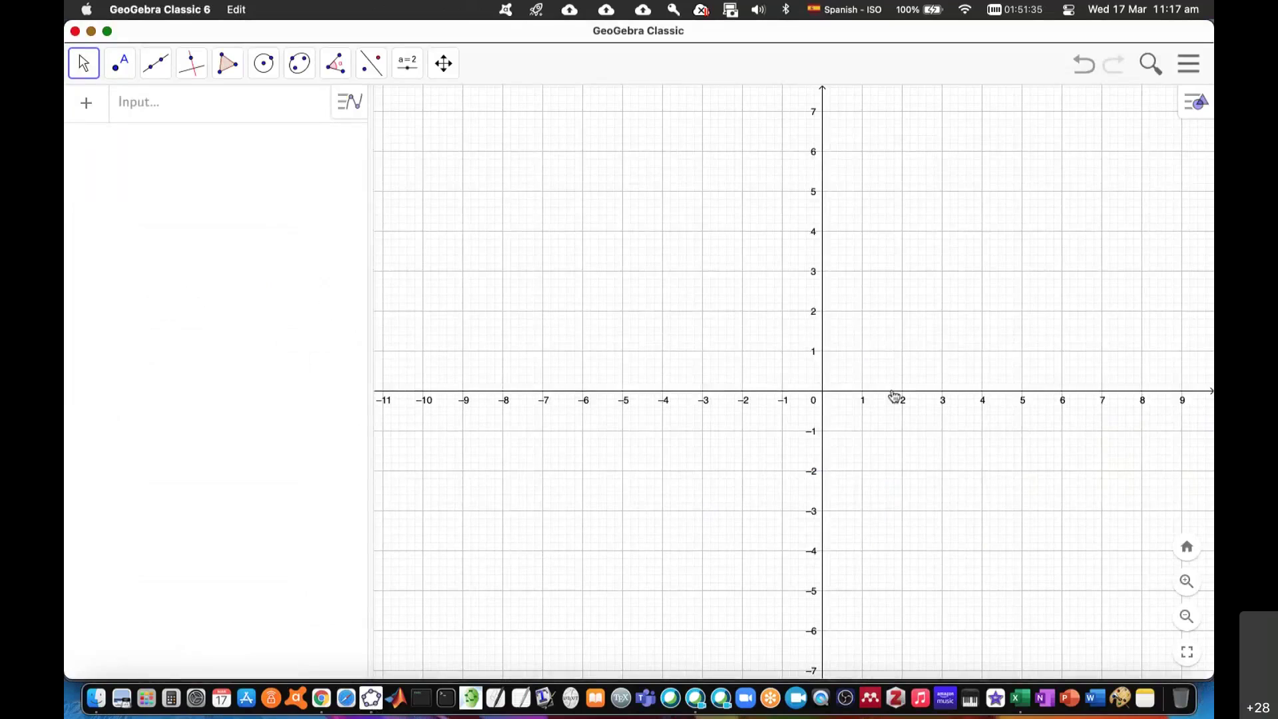
click(323, 699)
scroll(693, 542, down, 3)
scroll(693, 542, down, 1)
scroll(693, 542, down, 1)
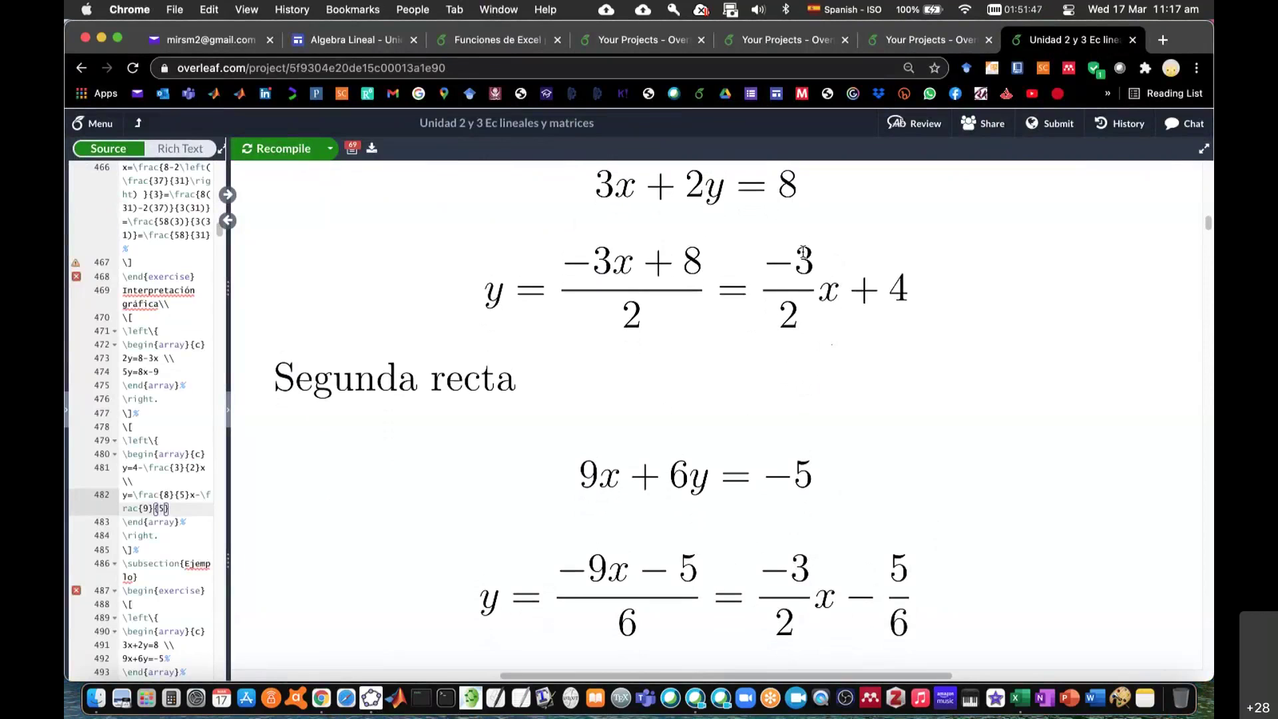
key(super+Tab)
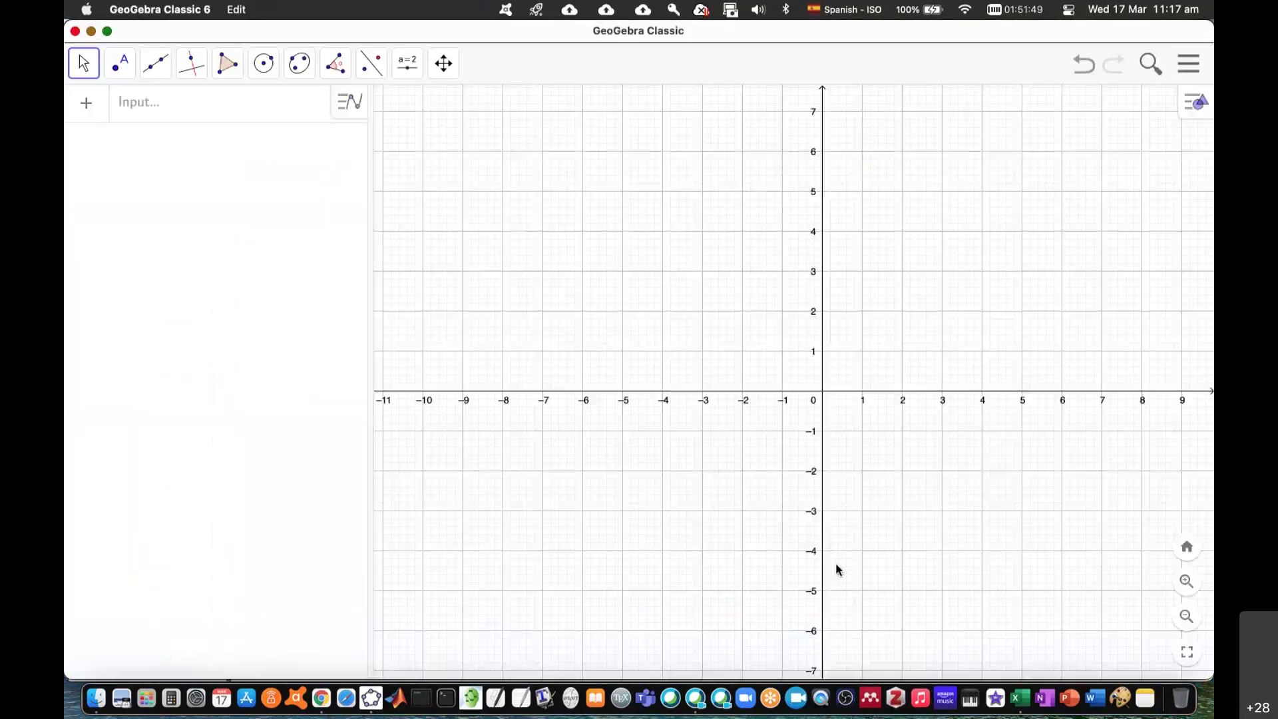
key(super+Tab)
key(super+Tab)
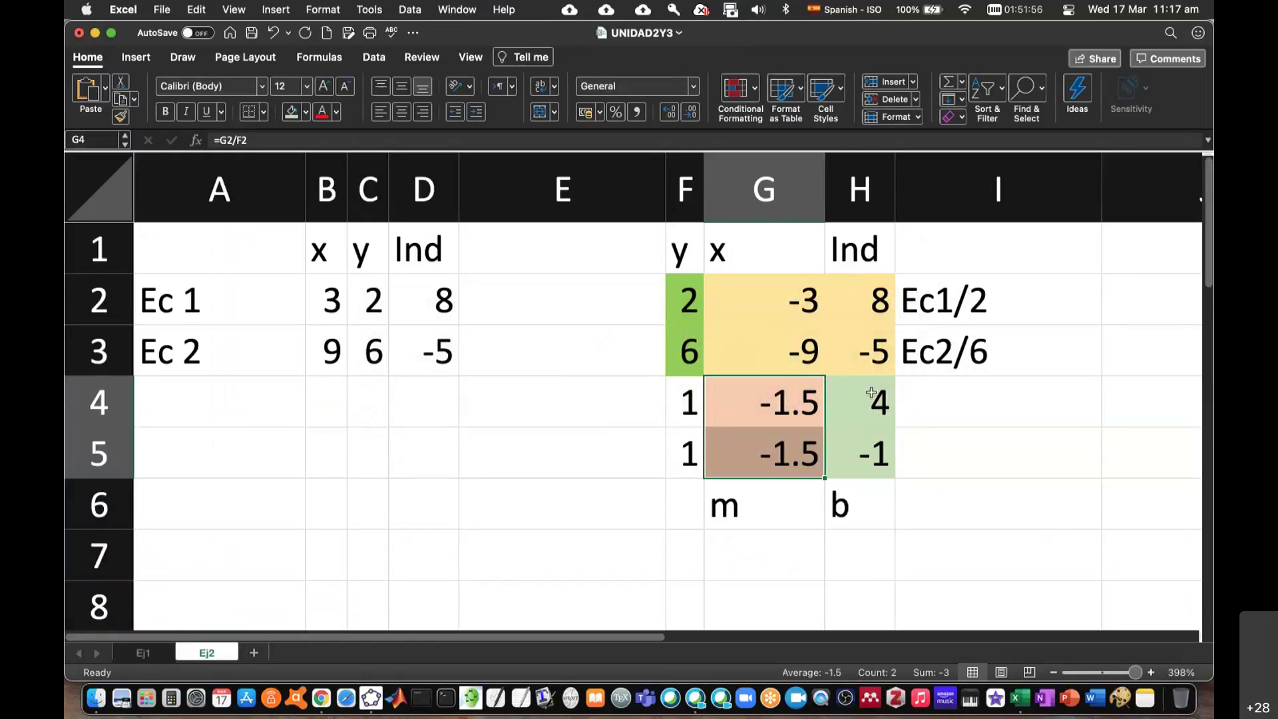
Step: Widen column H so H5 displays -0.83333, then return to the Overleaf notes
drag(895, 190, 999, 190)
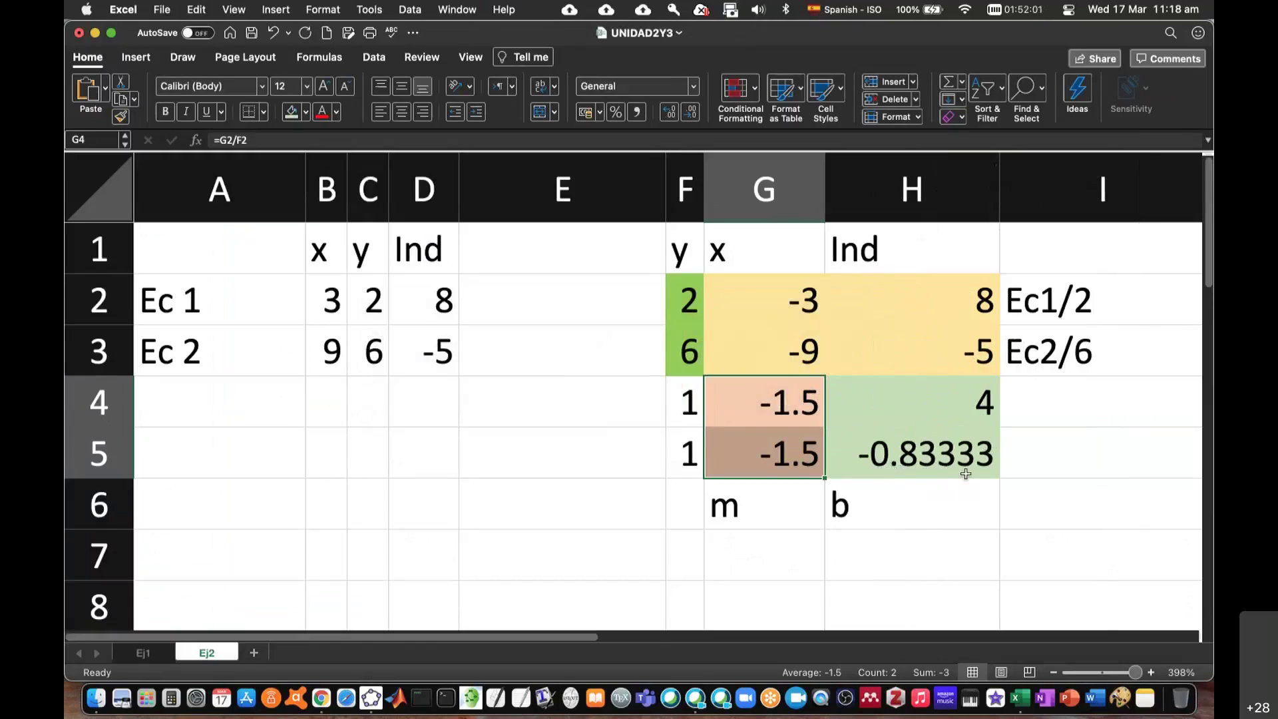
click(980, 404)
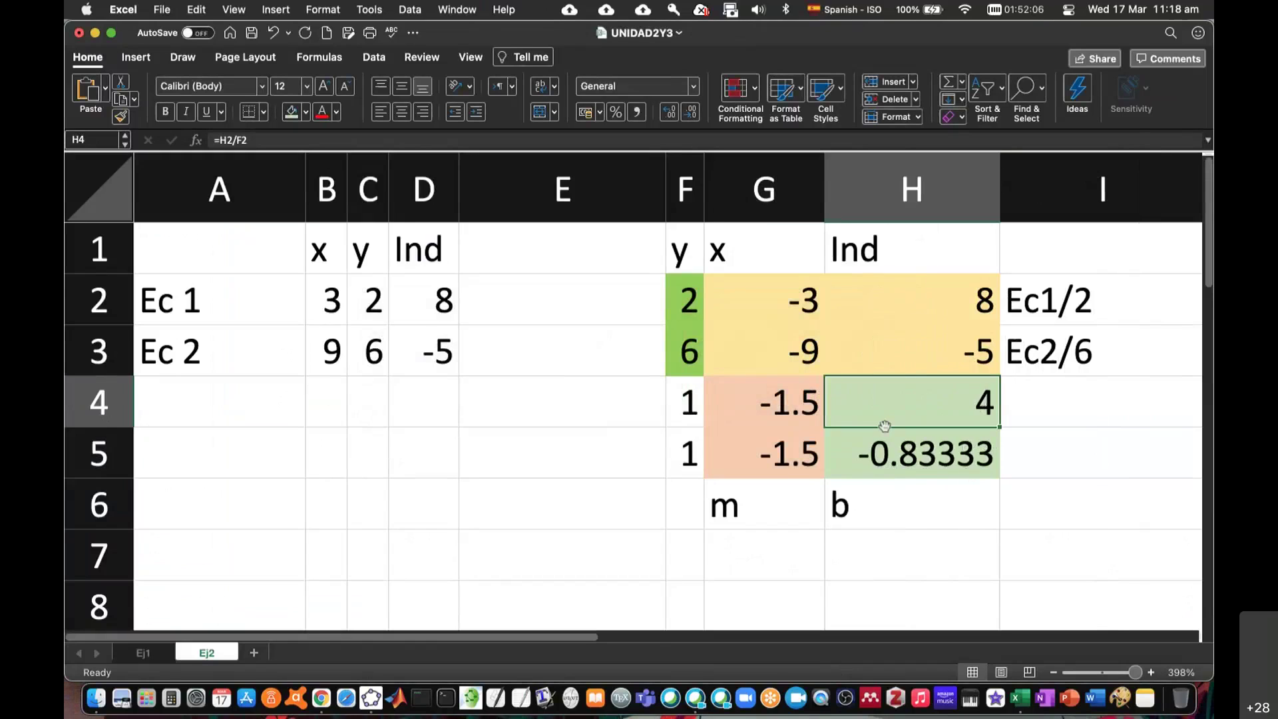
key(super+Tab)
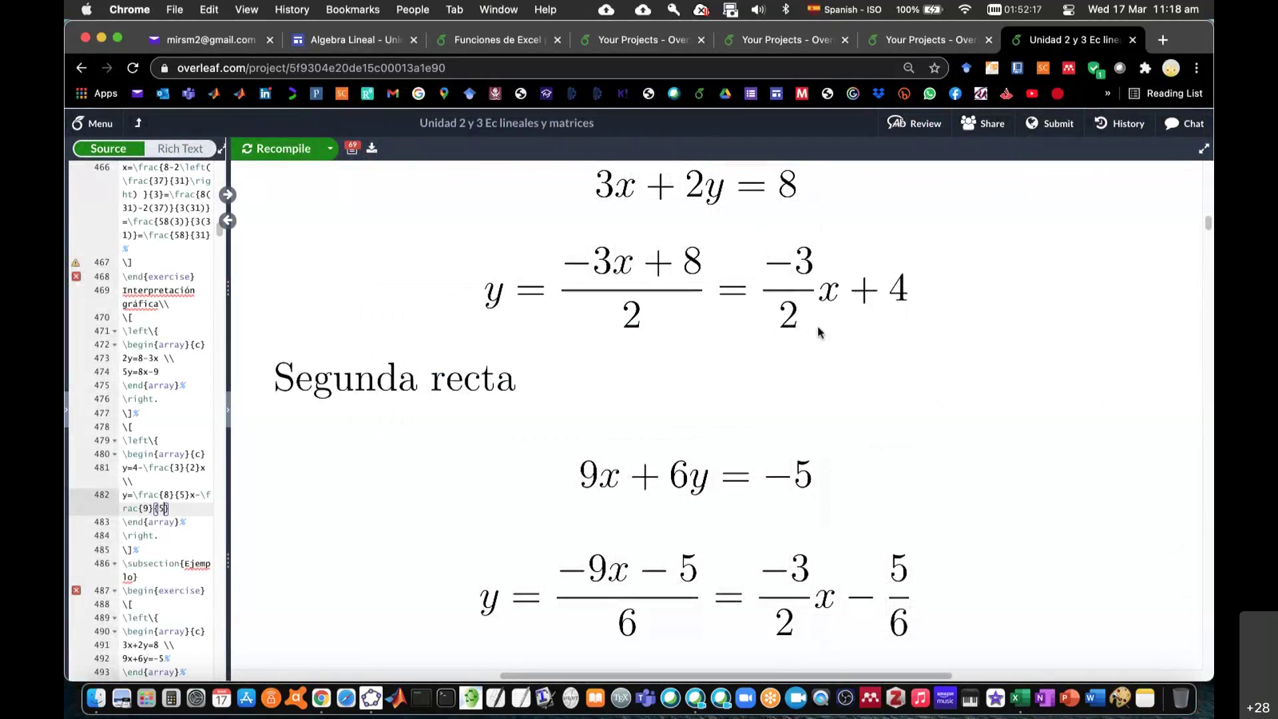
Step: Draw a slope triangle with vertices A(0, 4), (-2, 4) and C(-2, 7)
key(super+Tab)
drag(850, 451, 685, 645)
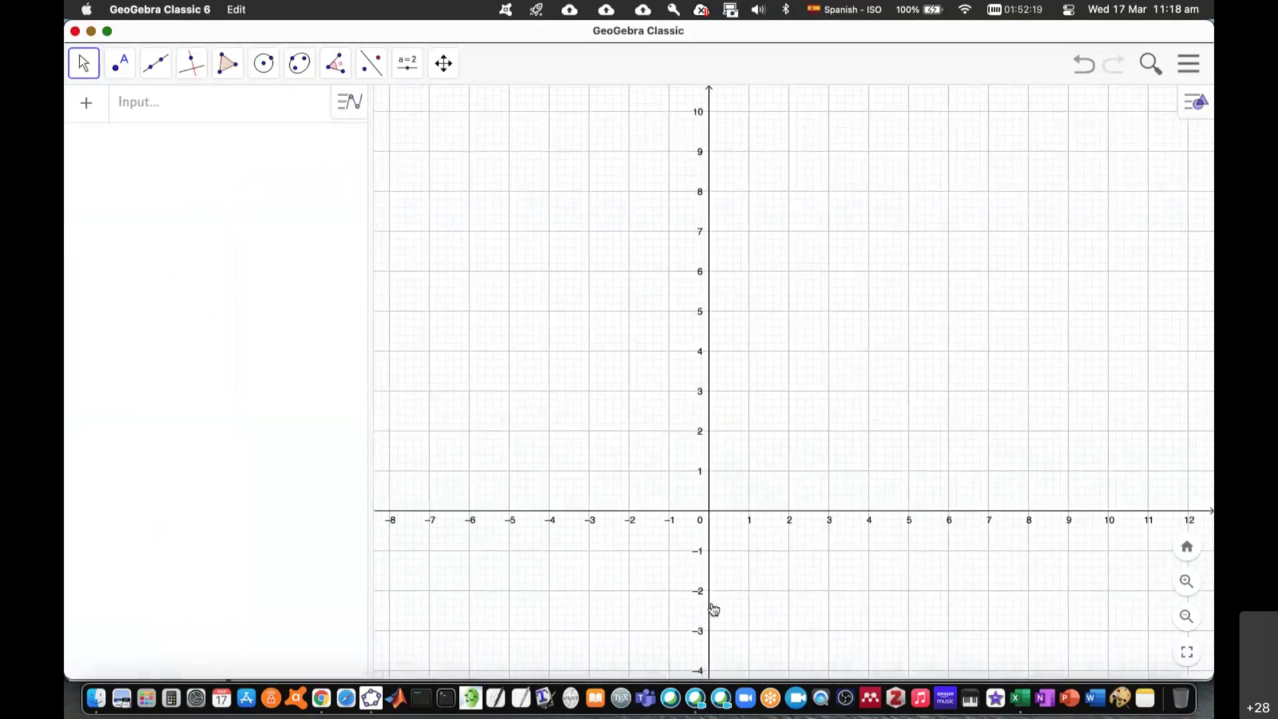
drag(705, 398, 831, 574)
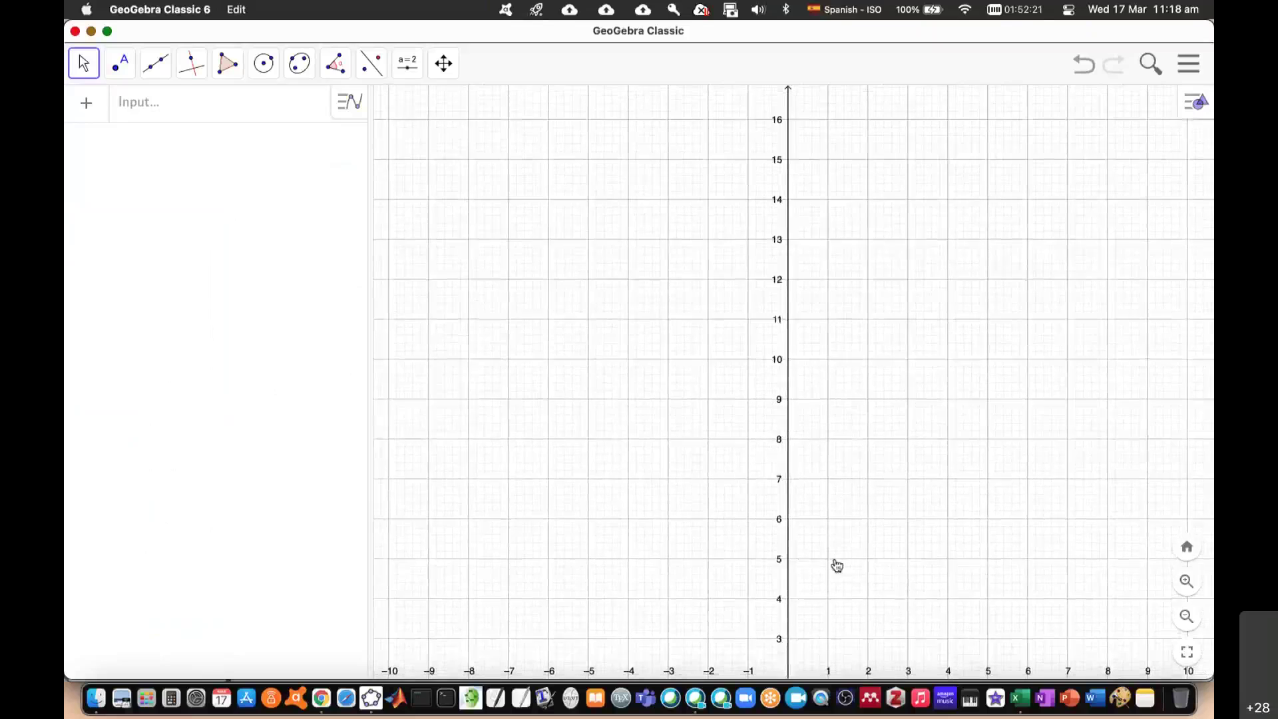
click(227, 63)
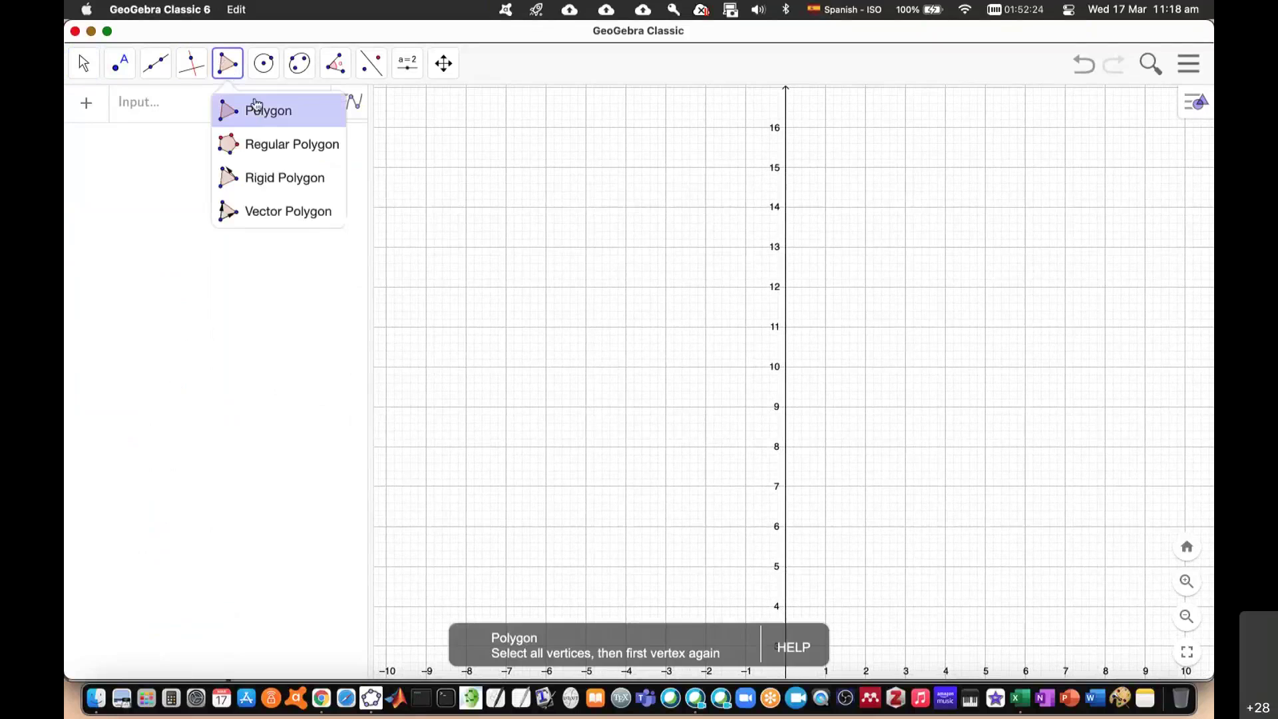
click(259, 109)
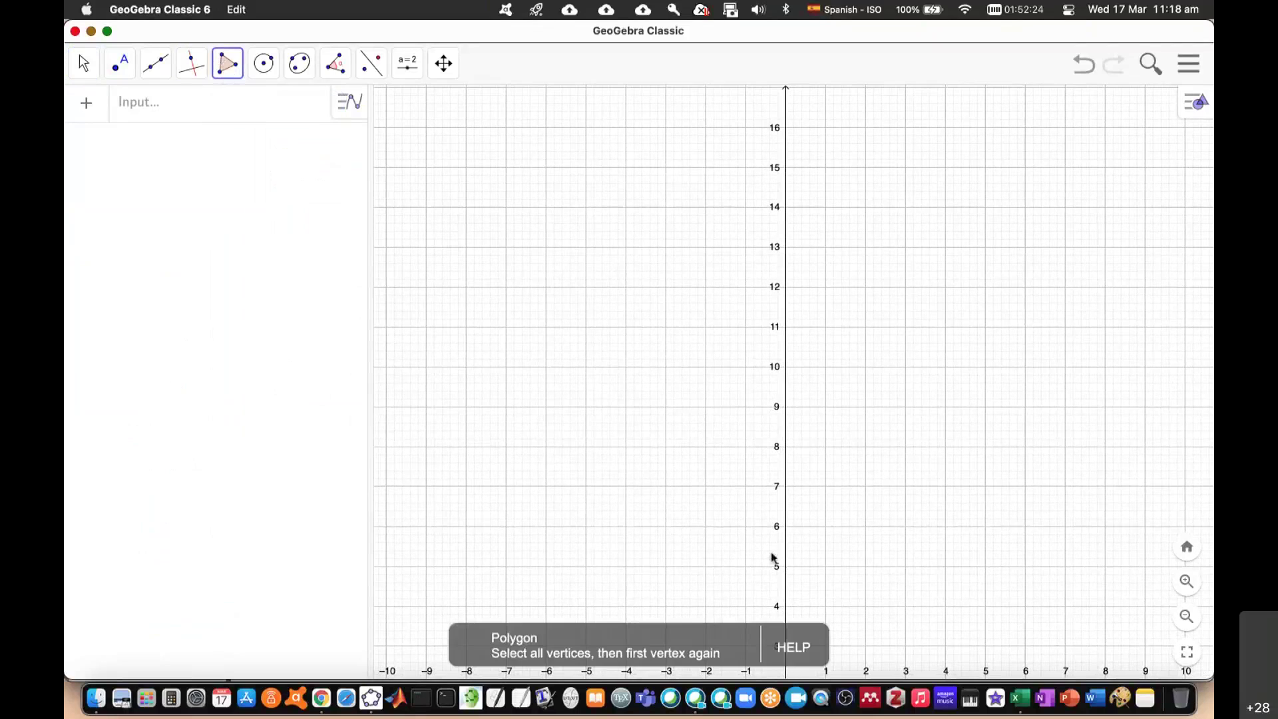
click(786, 606)
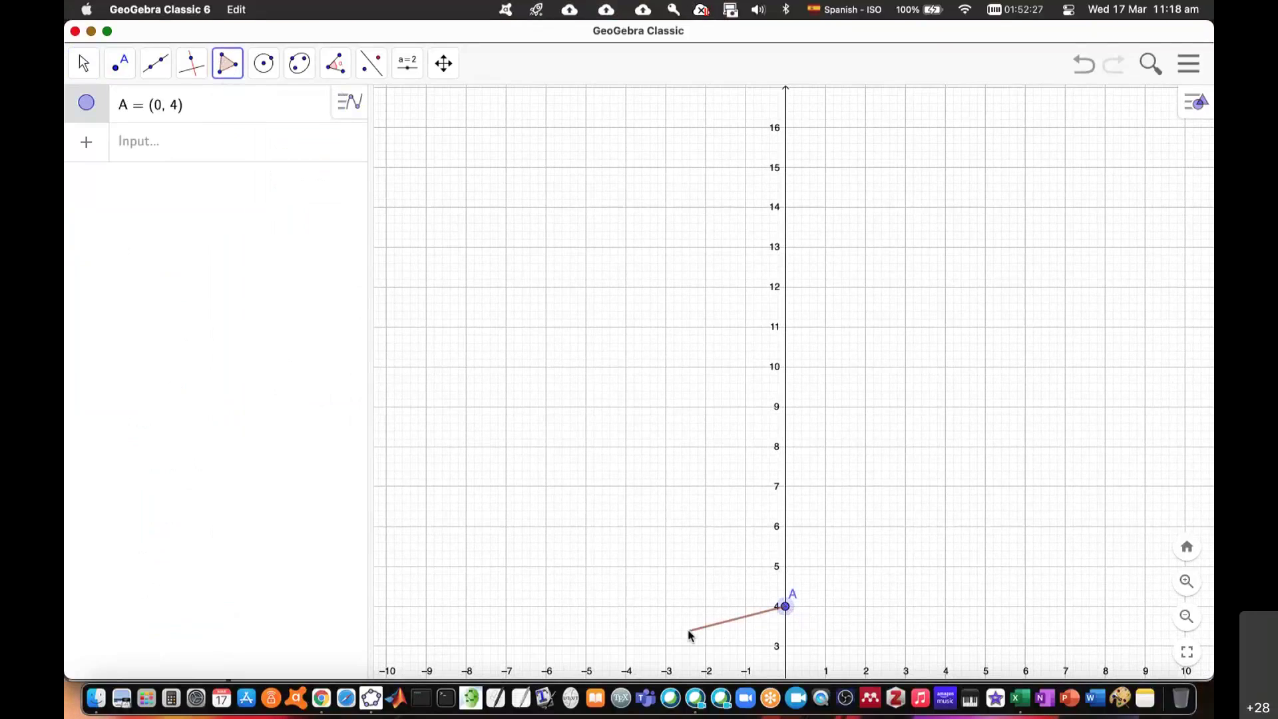
key(super+Tab)
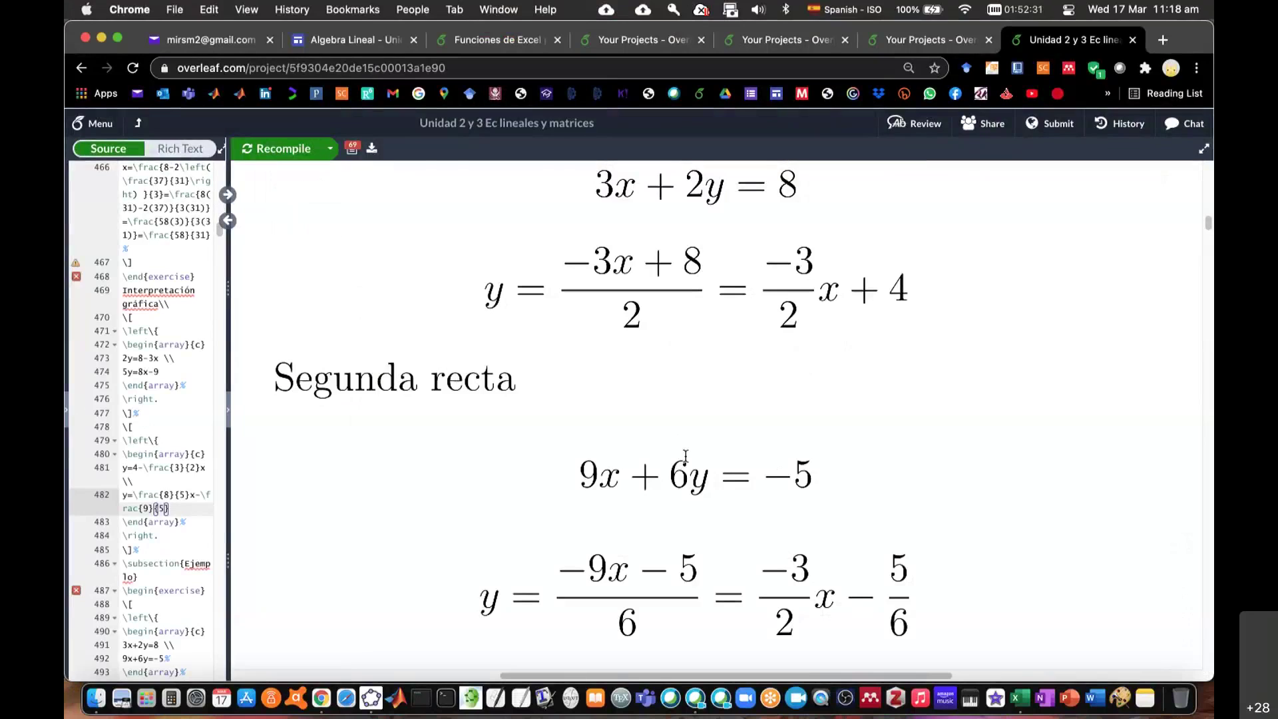
key(super+Tab)
click(705, 606)
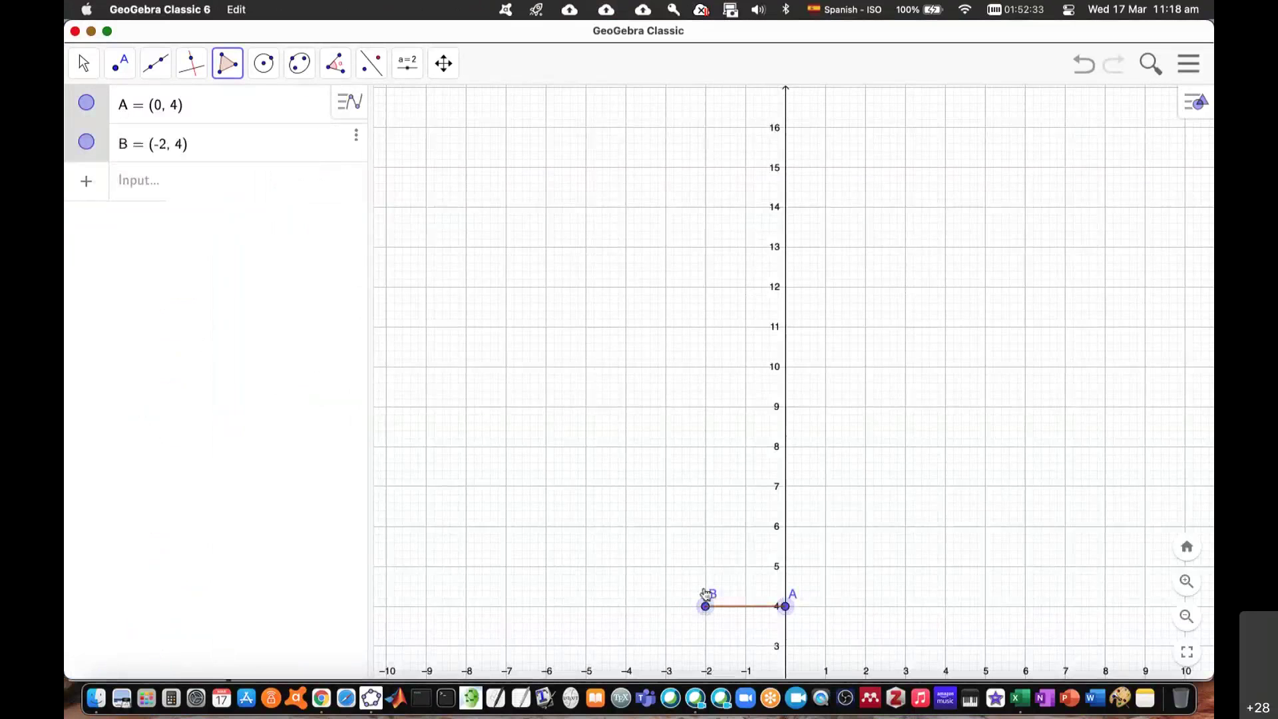
click(705, 487)
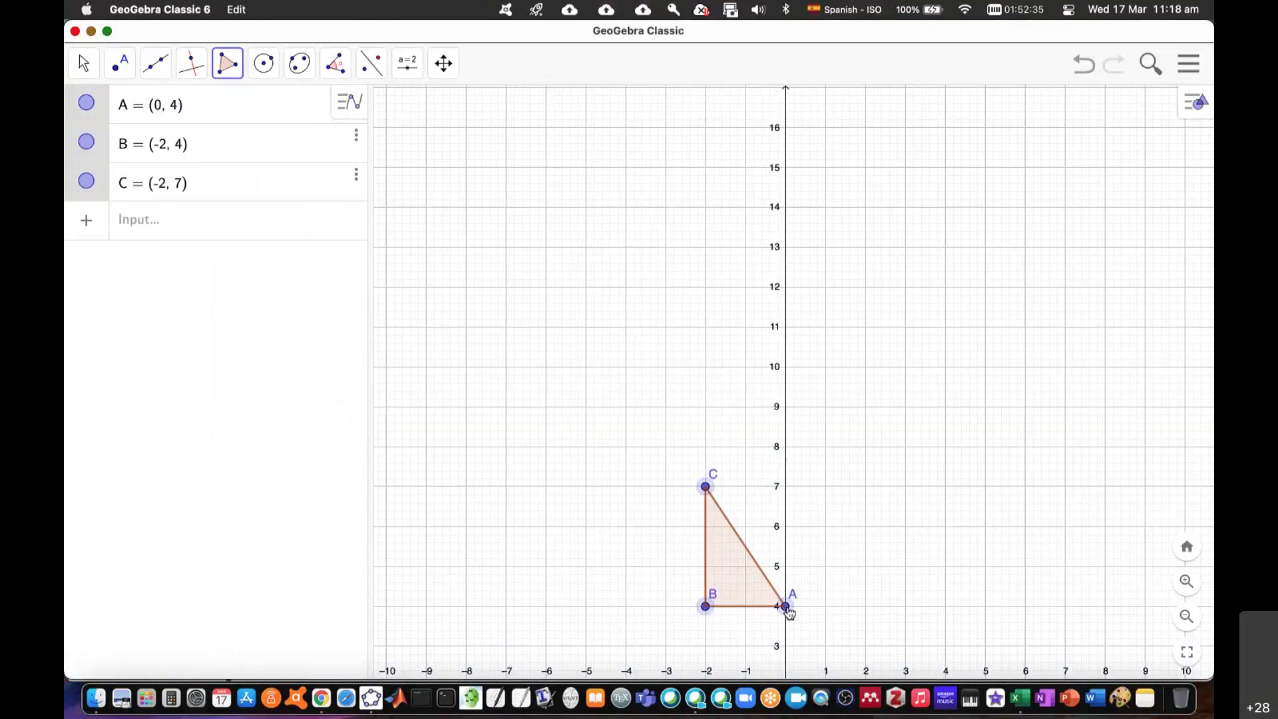
click(785, 606)
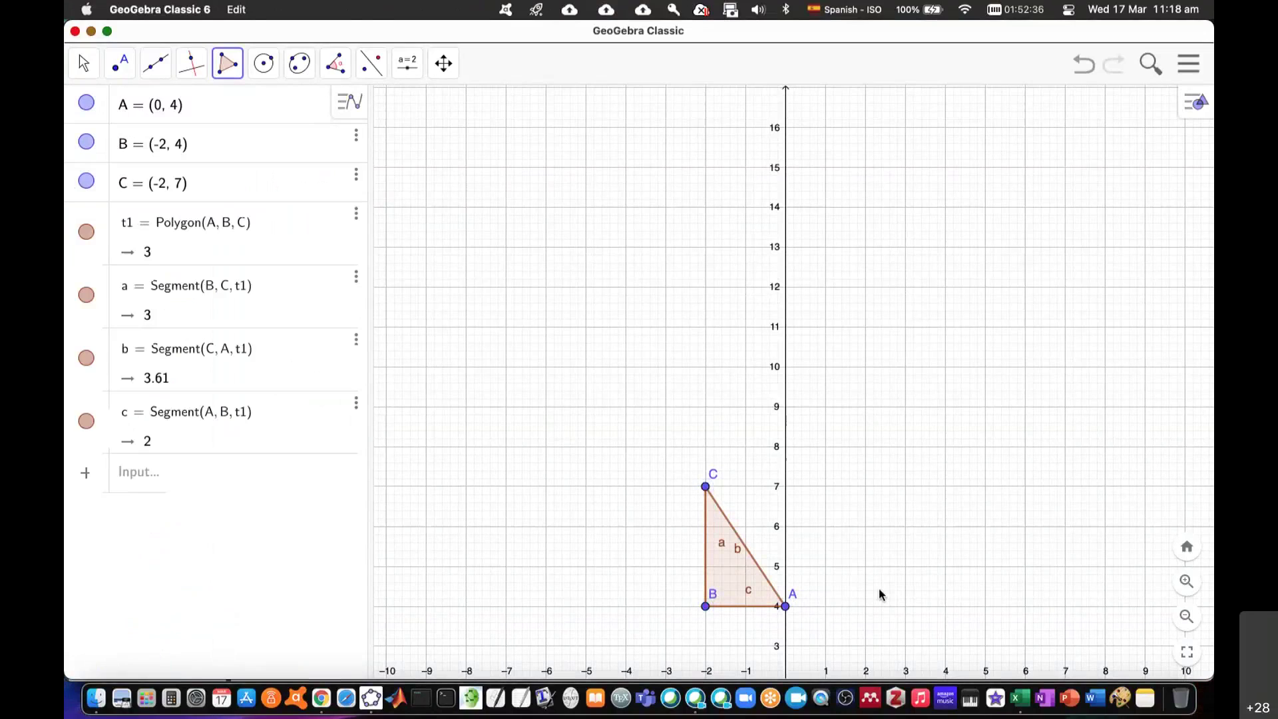
Step: Draw line f through C and A, giving 3x + 2y = 8
click(155, 63)
click(181, 108)
click(705, 487)
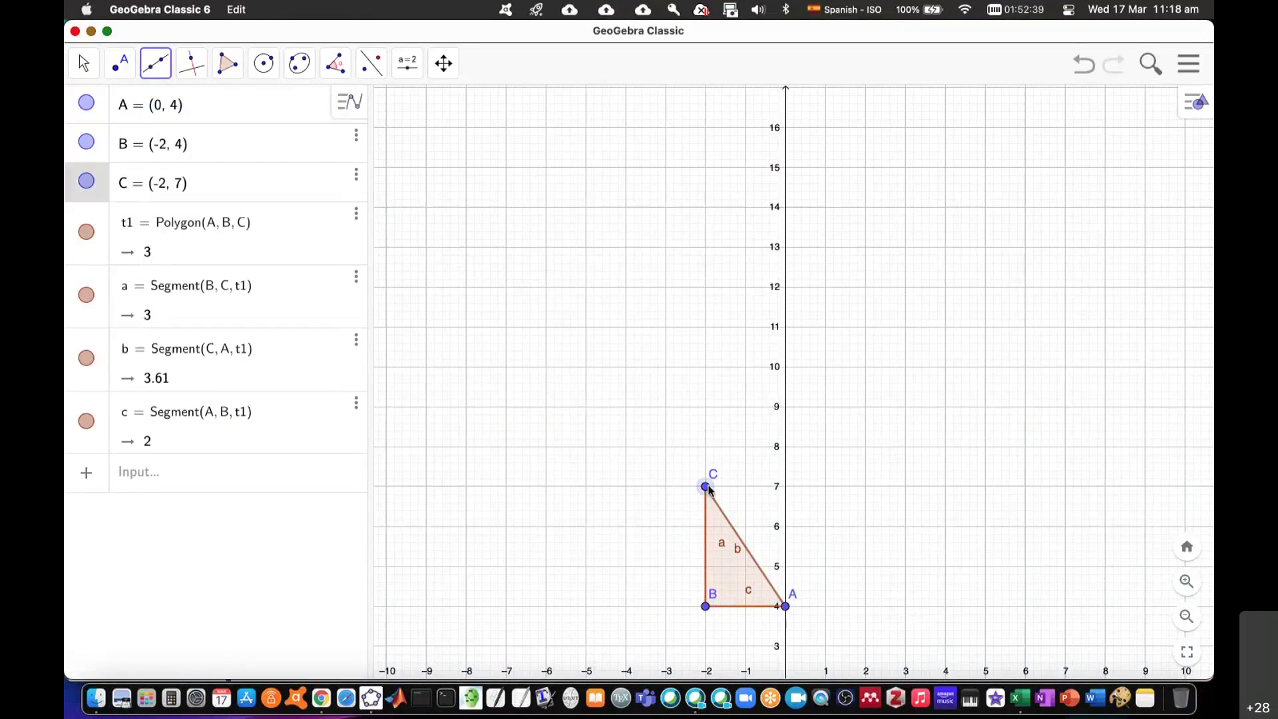
click(785, 606)
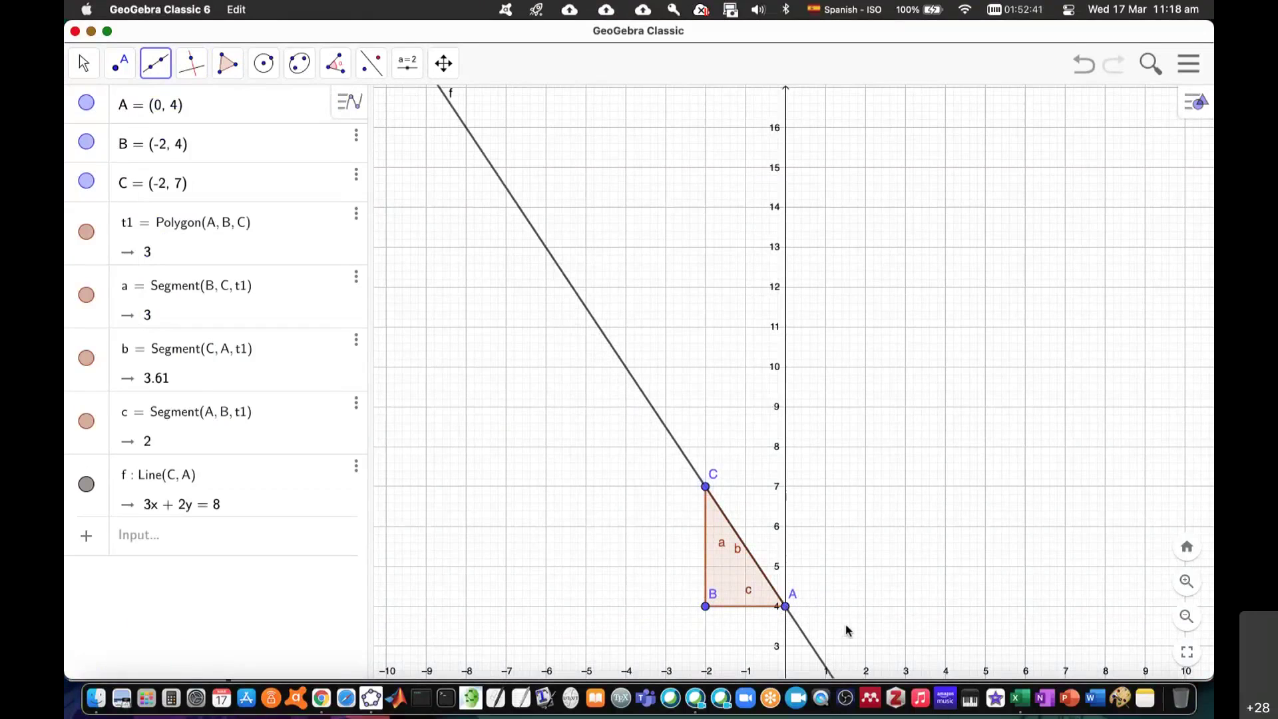
click(84, 64)
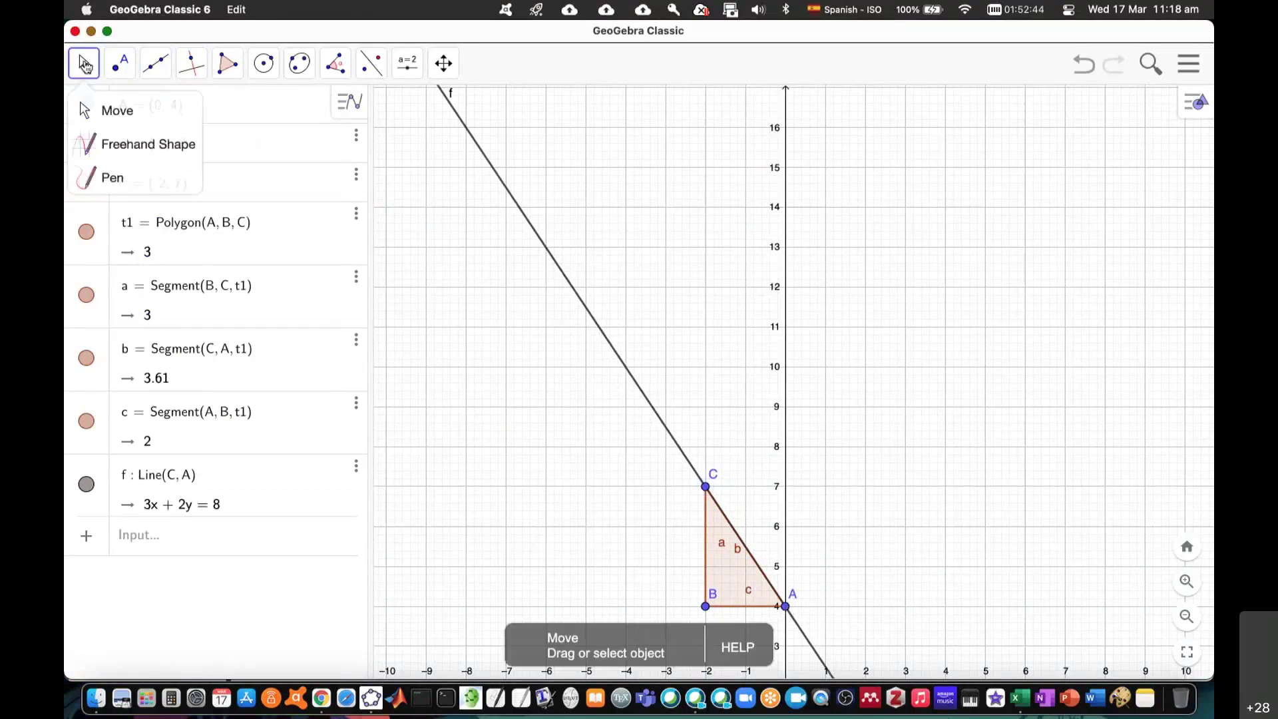
drag(842, 311, 786, 142)
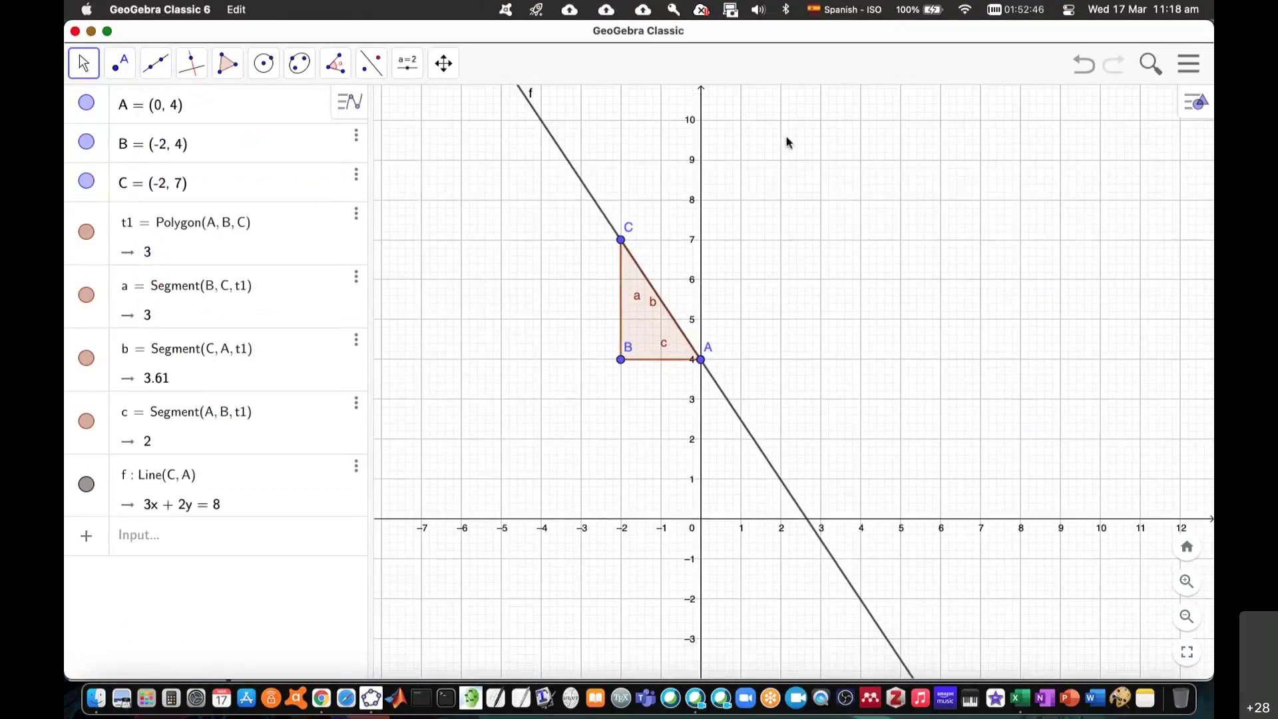
key(super+Tab)
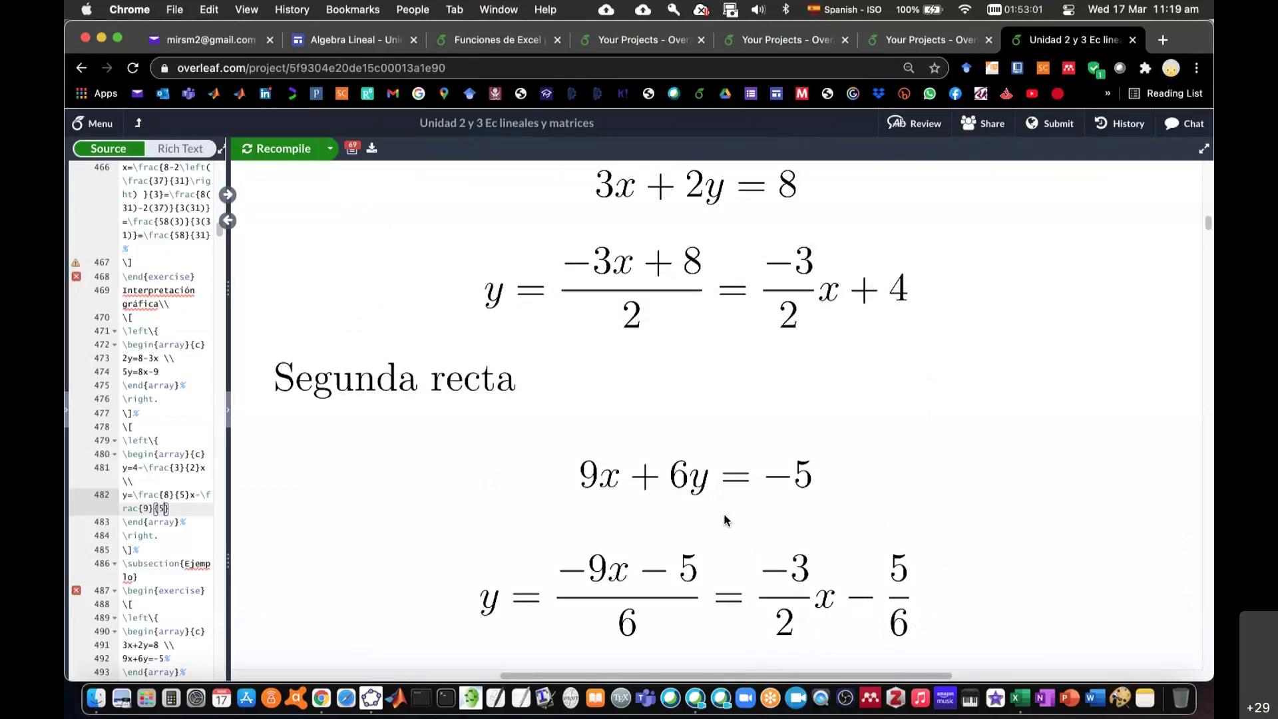
Step: Return to GeoGebra and pan the graph up to show the area below the x-axis
key(super+Tab)
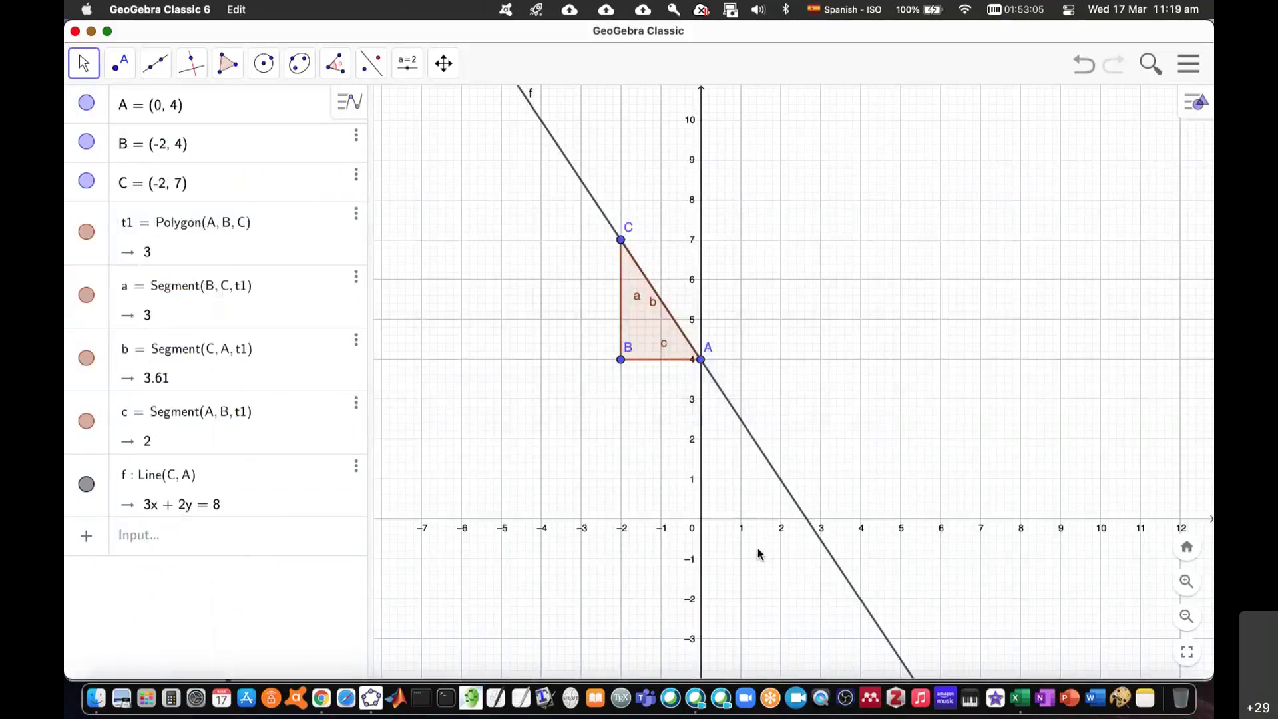
drag(811, 517, 811, 401)
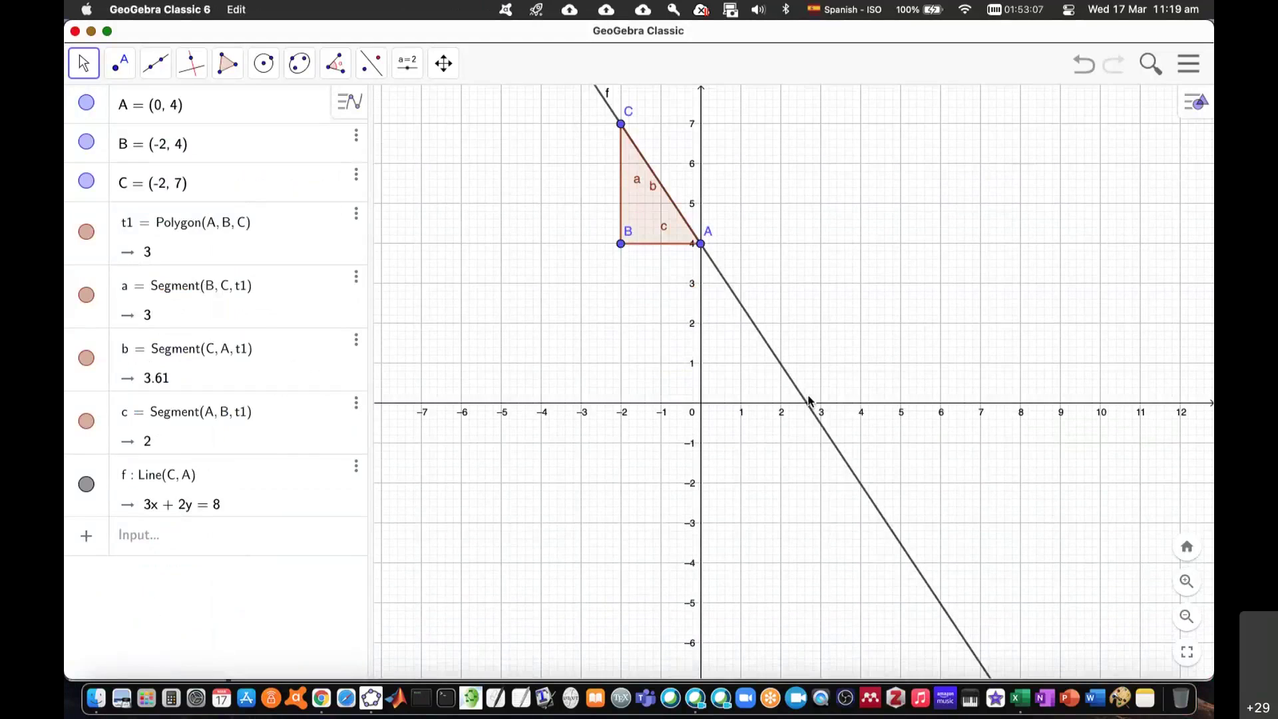
Step: Zoom in and pan until the y-axis near y = −0.83 is centred
scroll(810, 399, up, 2)
scroll(622, 530, up, 2)
scroll(779, 488, up, 2)
scroll(782, 484, up, 1)
scroll(783, 484, up, 2)
scroll(733, 475, up, 3)
drag(682, 480, 736, 462)
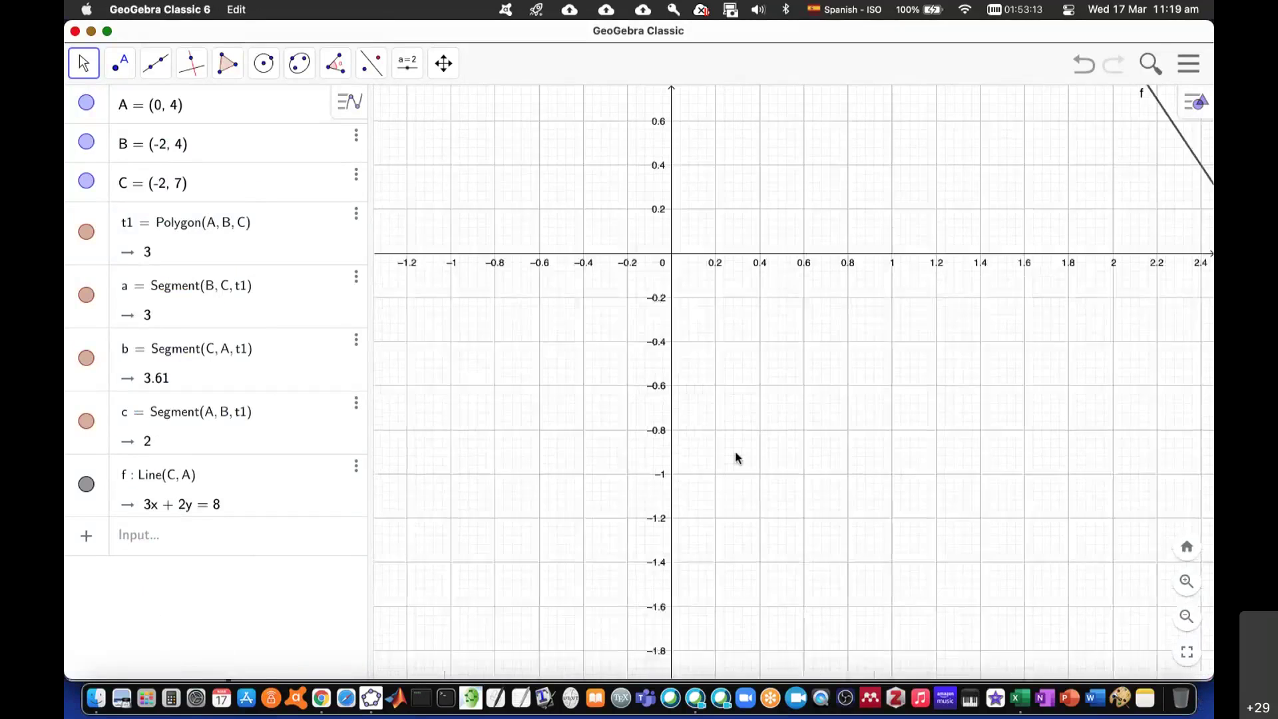
scroll(735, 450, up, 5)
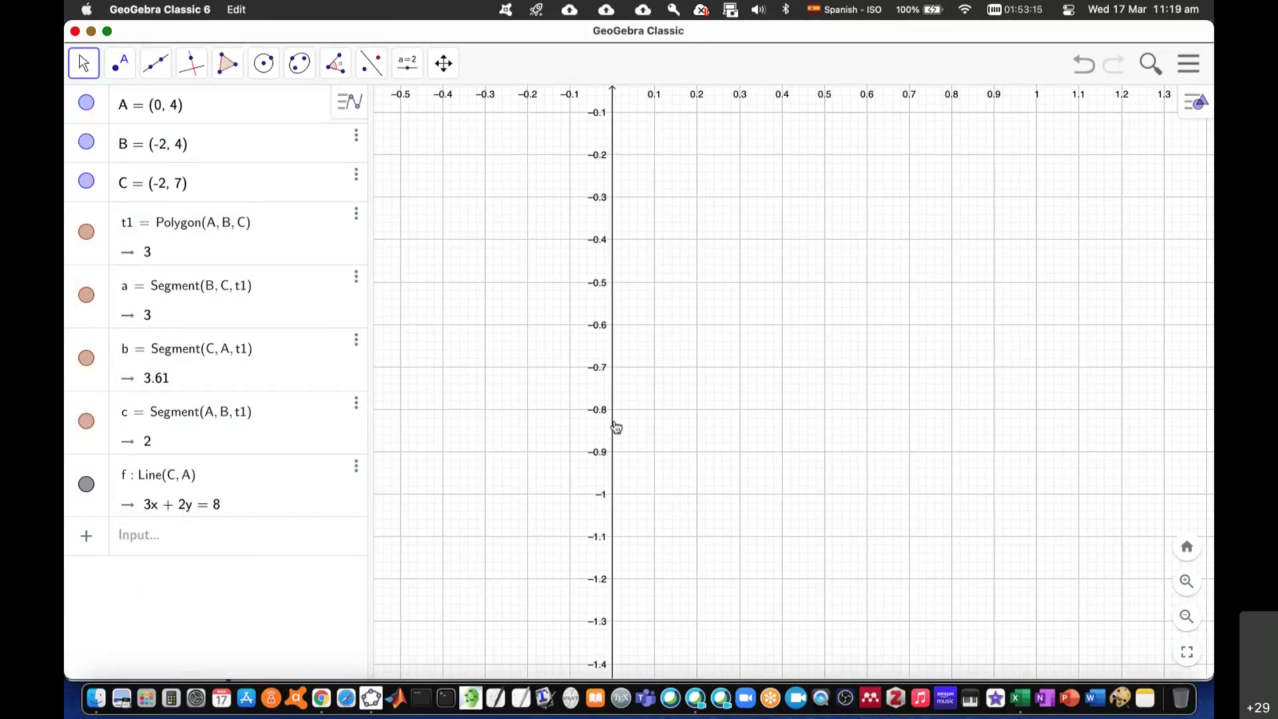
drag(662, 448, 766, 448)
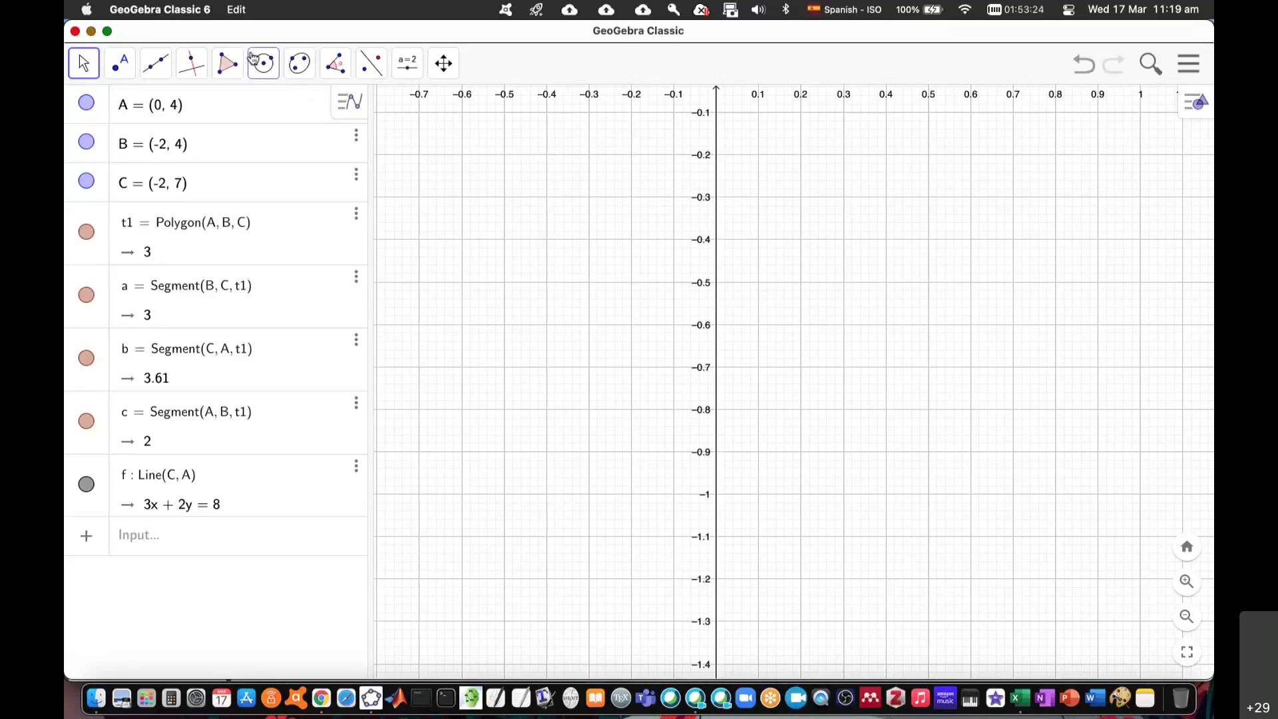
Step: Draw slope triangle DEF from D(0, −0.83), with E 0.2 left and F 0.3 up
click(227, 63)
click(263, 117)
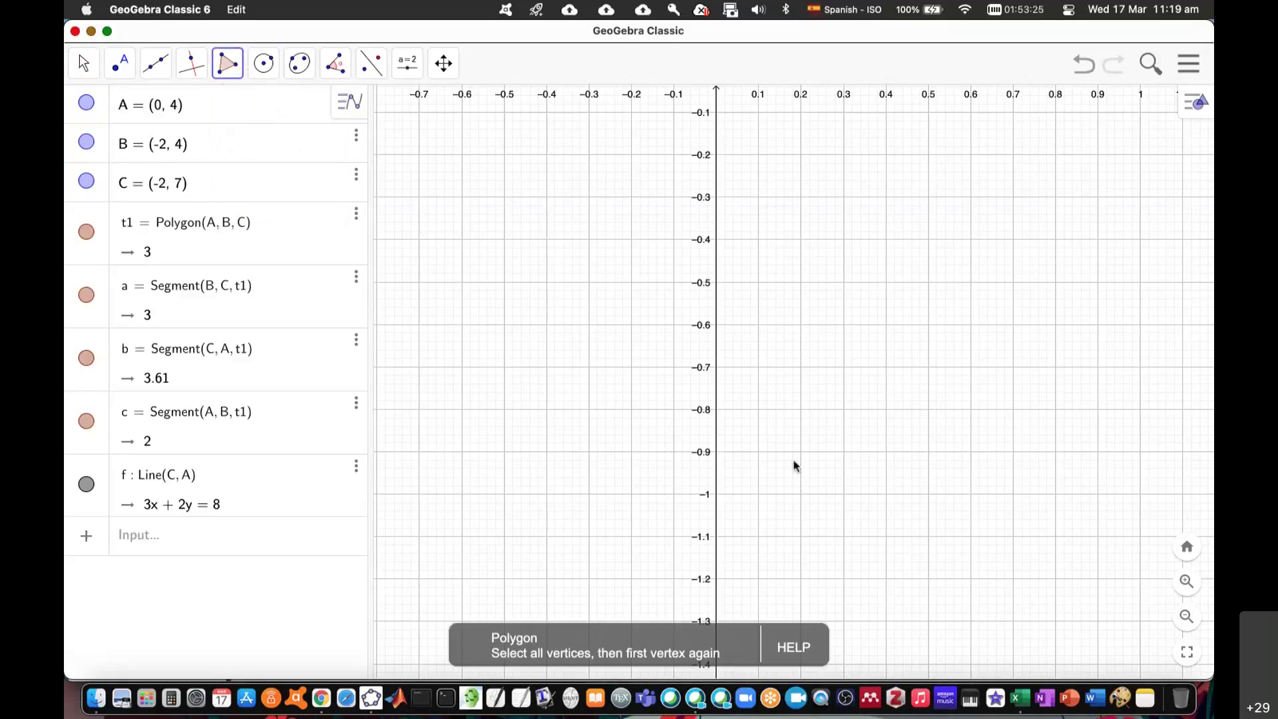
click(717, 424)
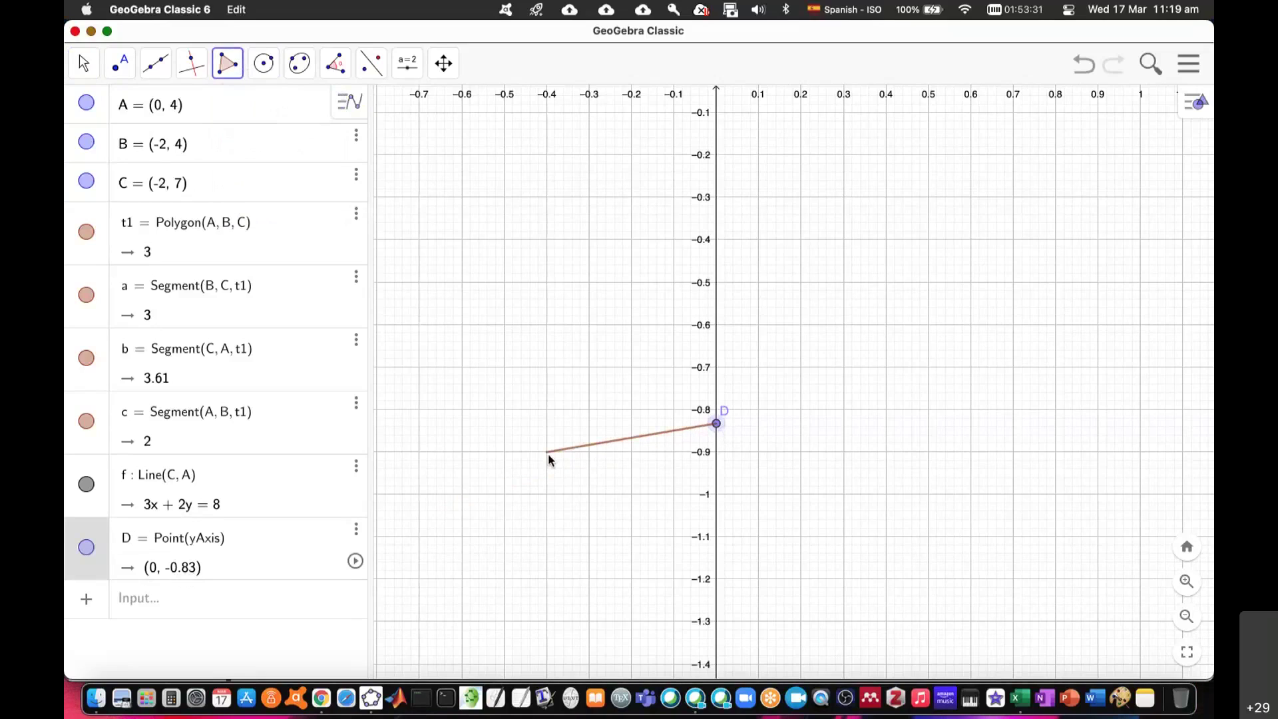
key(super+Tab)
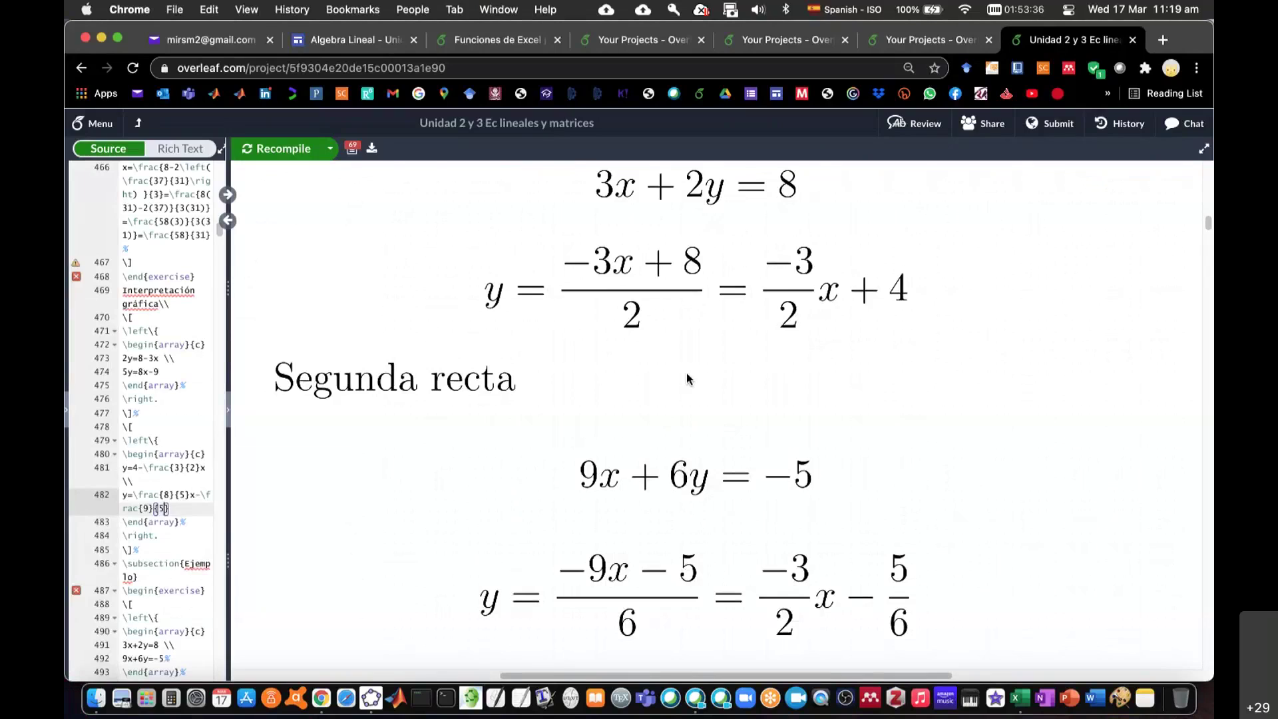
key(super+Tab)
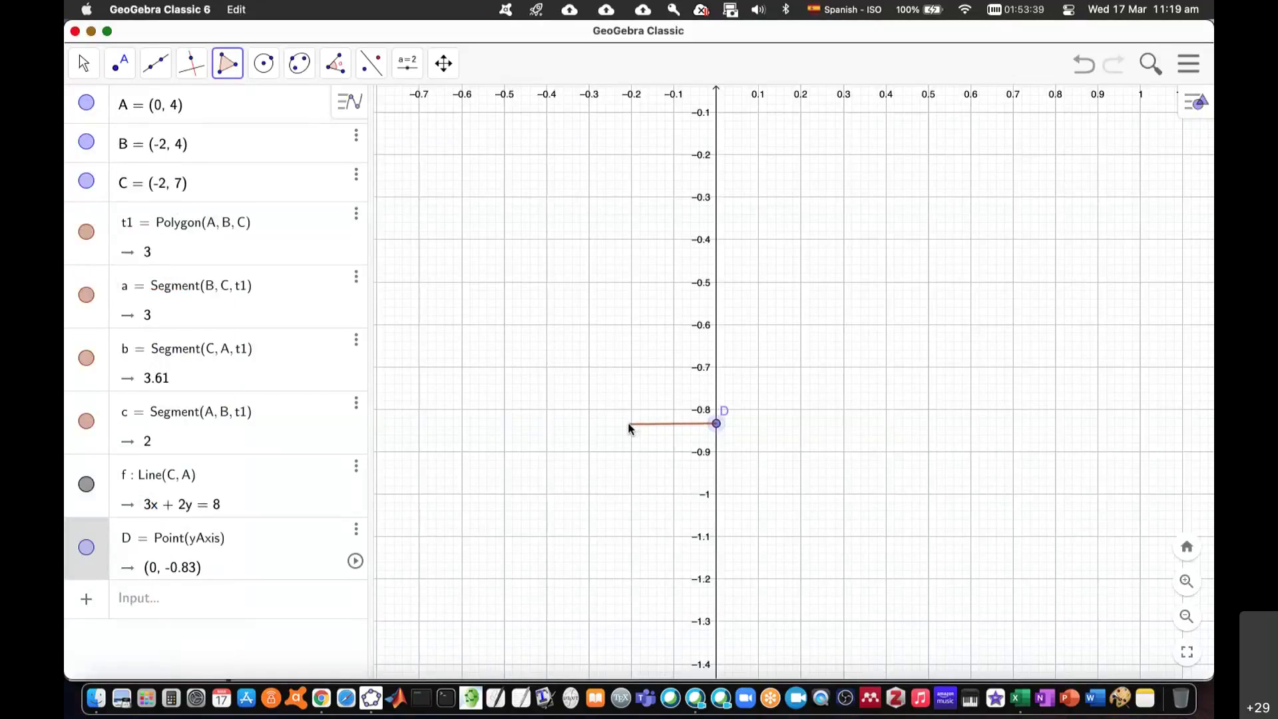
click(629, 423)
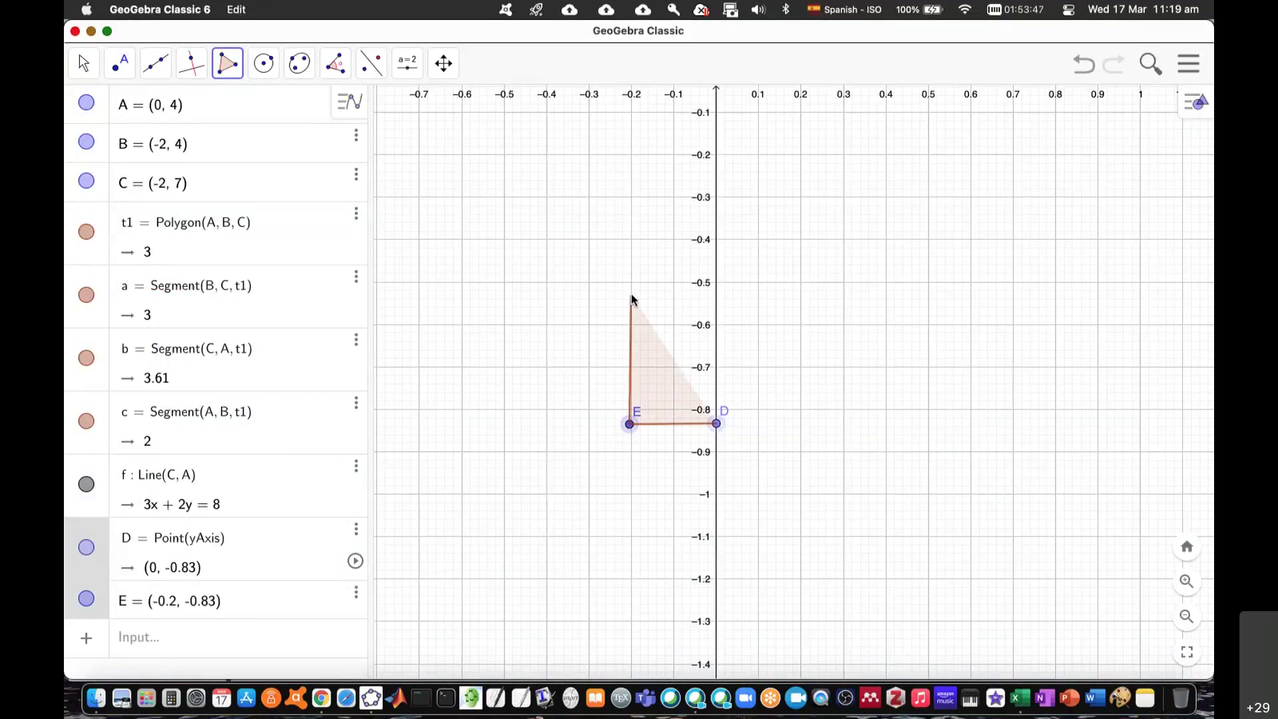
click(631, 297)
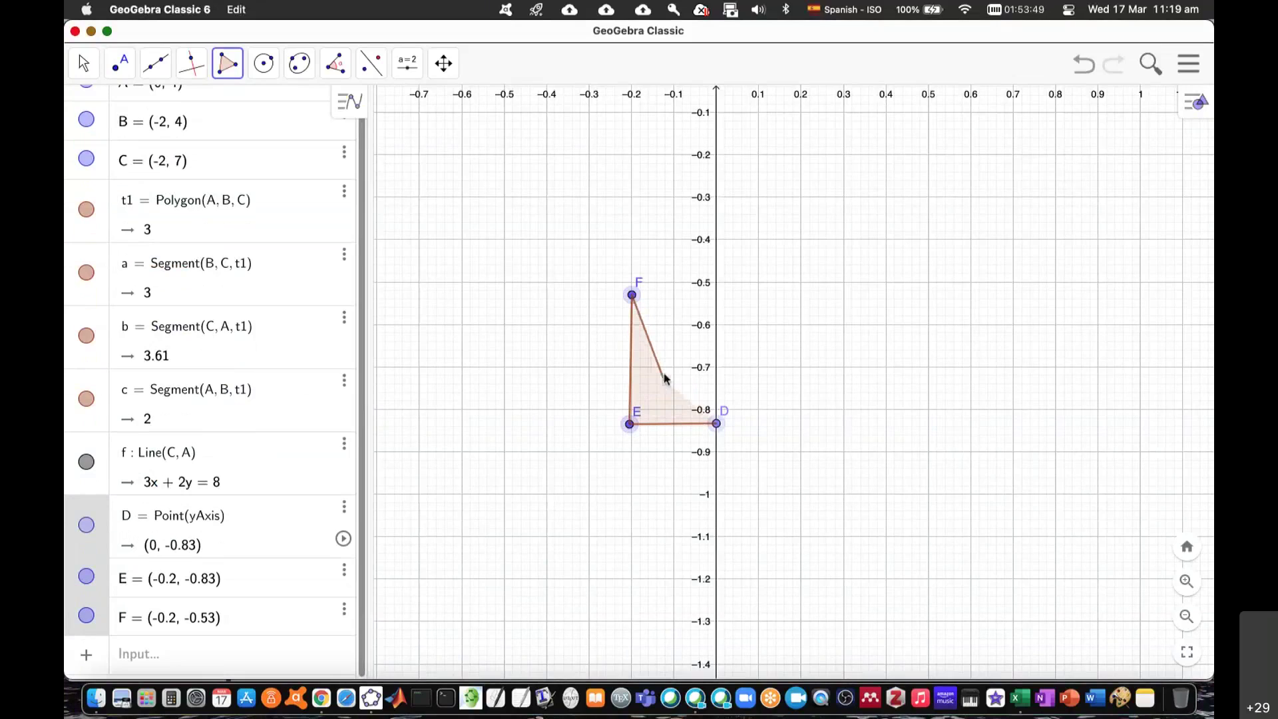
click(717, 424)
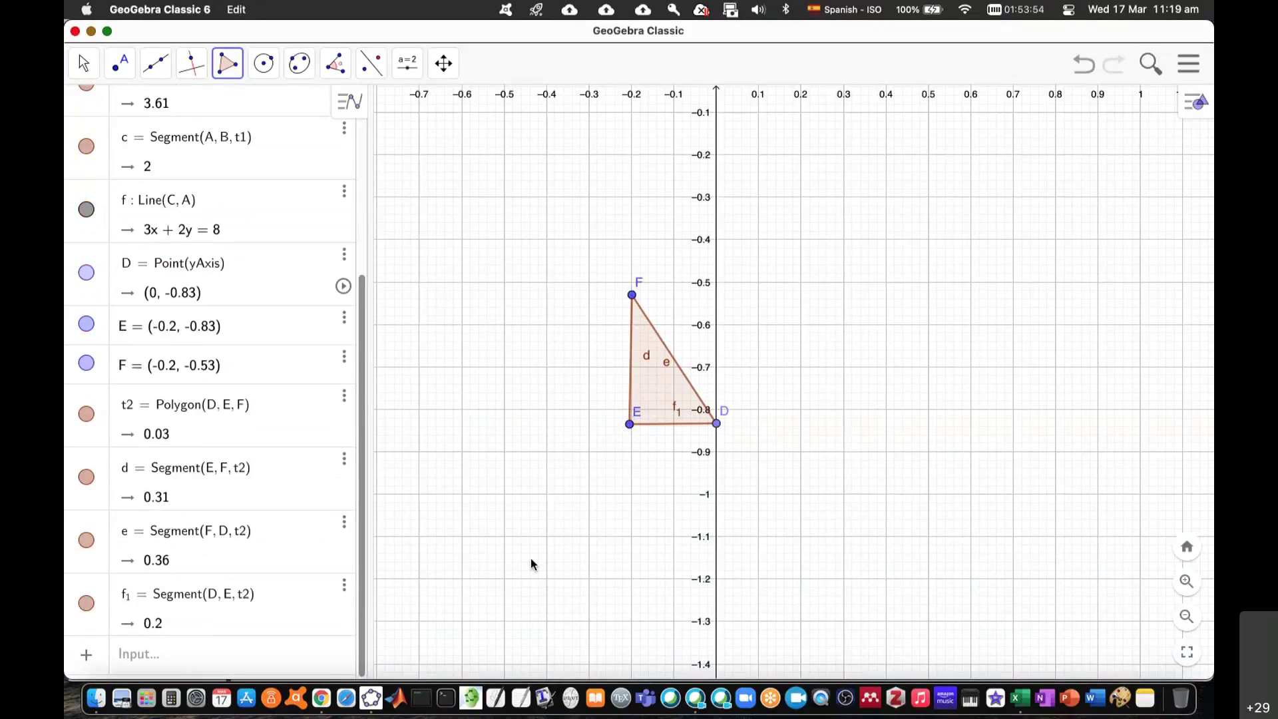
Step: Draw line g through F and D, giving 0.3x + 0.2y = −0.17
click(160, 67)
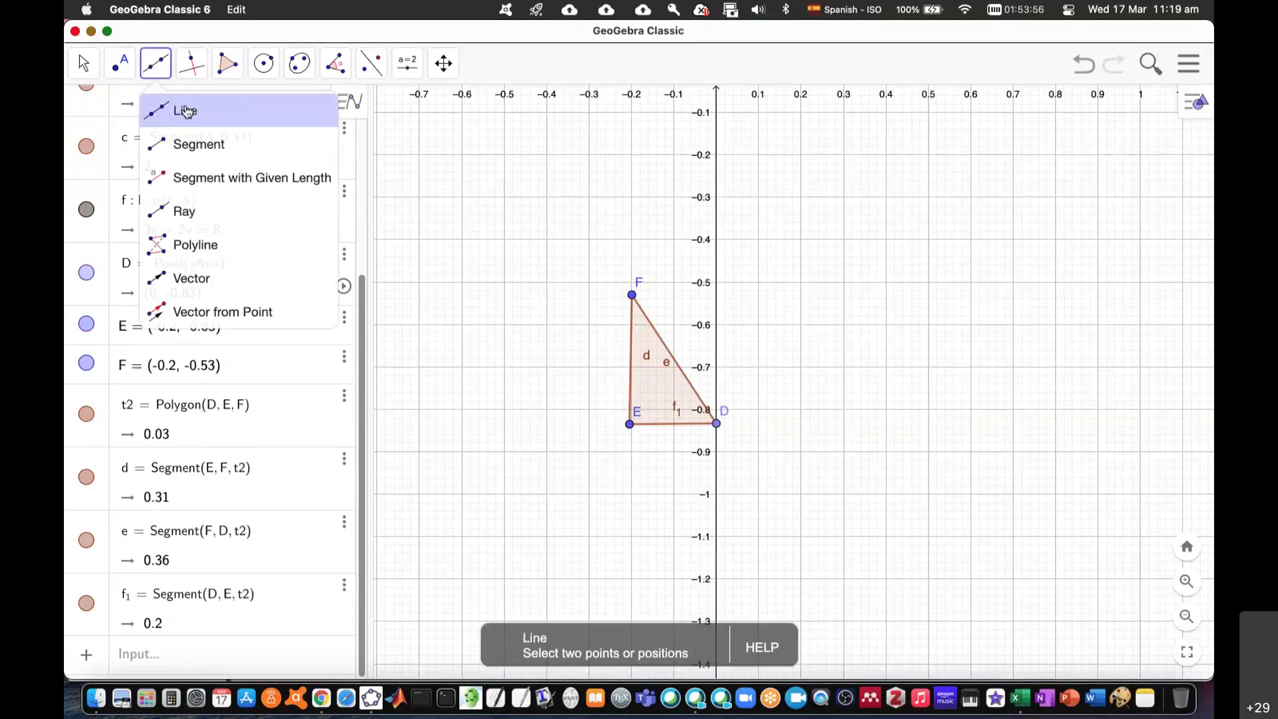
click(633, 295)
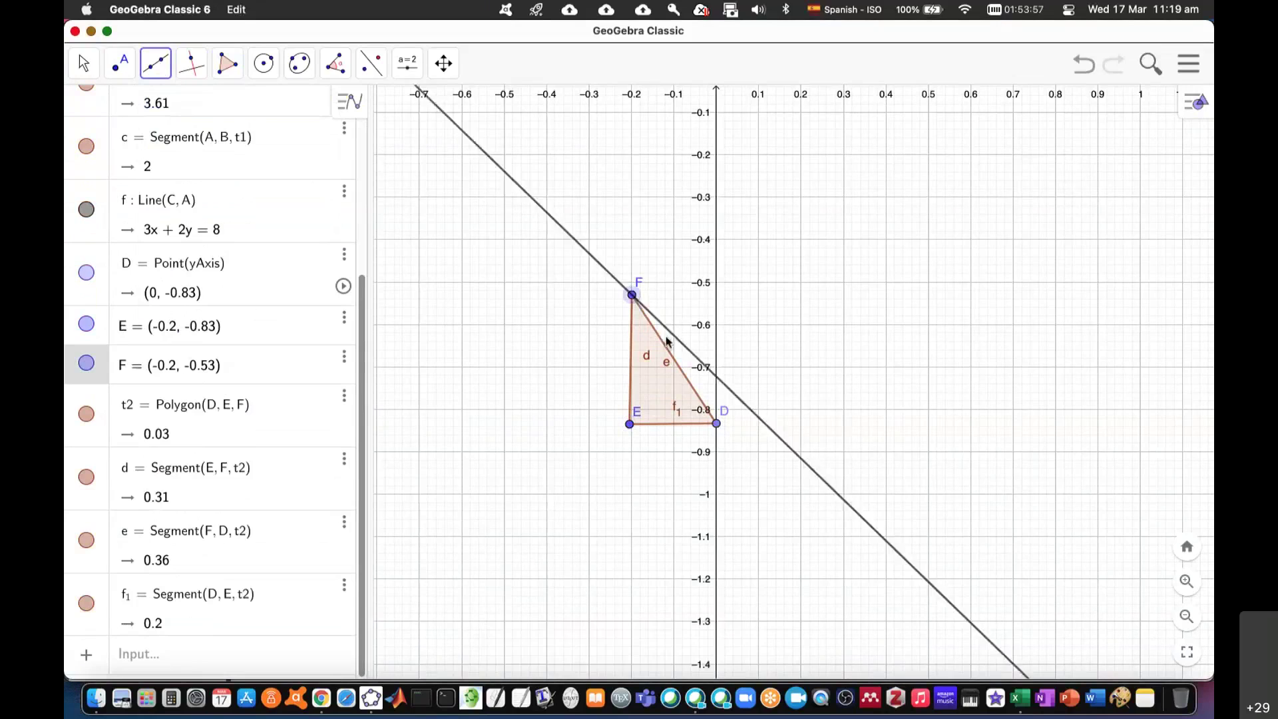
click(716, 423)
click(84, 63)
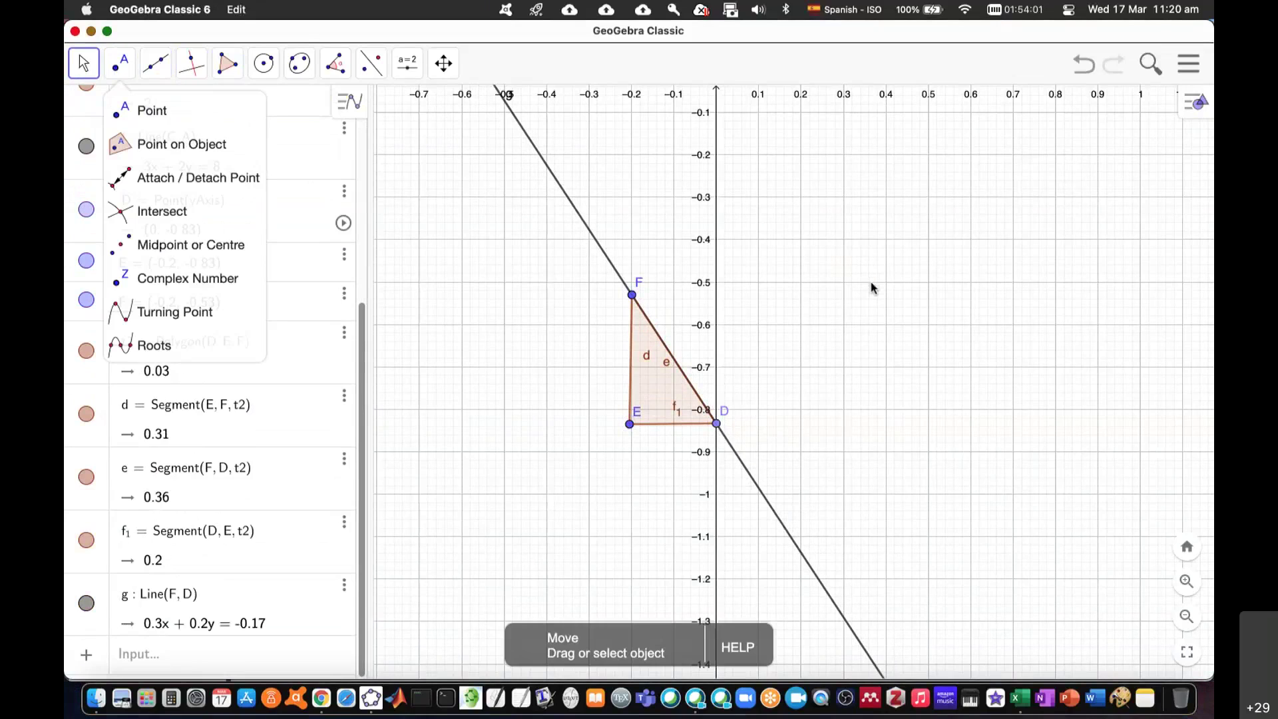
Step: Zoom and pan the GeoGebra graph to bring triangle ABC and the origin into view
scroll(872, 288, down, 5)
scroll(872, 287, down, 5)
scroll(872, 287, down, 5)
scroll(872, 288, down, 5)
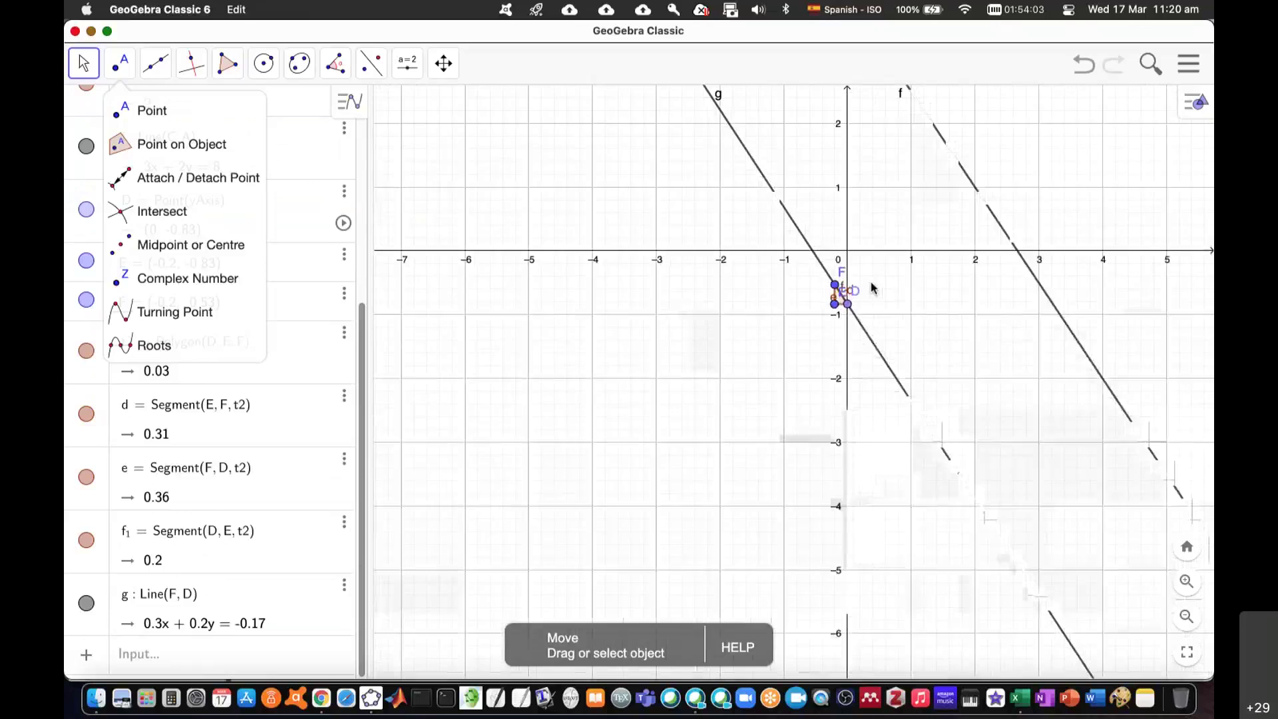
drag(1053, 301, 852, 466)
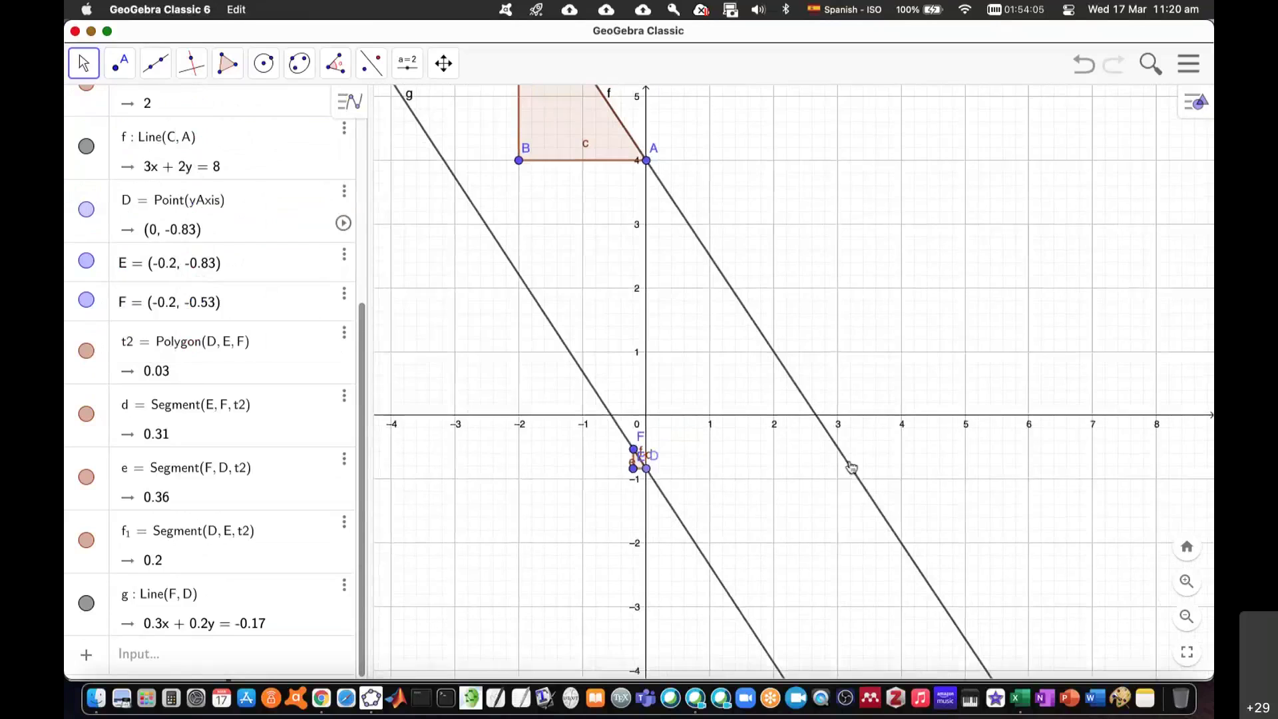
scroll(933, 298, down, 1)
scroll(933, 298, down, 4)
scroll(937, 292, down, 2)
scroll(937, 291, down, 2)
scroll(938, 291, down, 1)
drag(1013, 251, 781, 414)
scroll(781, 414, down, 3)
scroll(780, 414, down, 3)
scroll(780, 414, down, 3)
scroll(780, 413, down, 3)
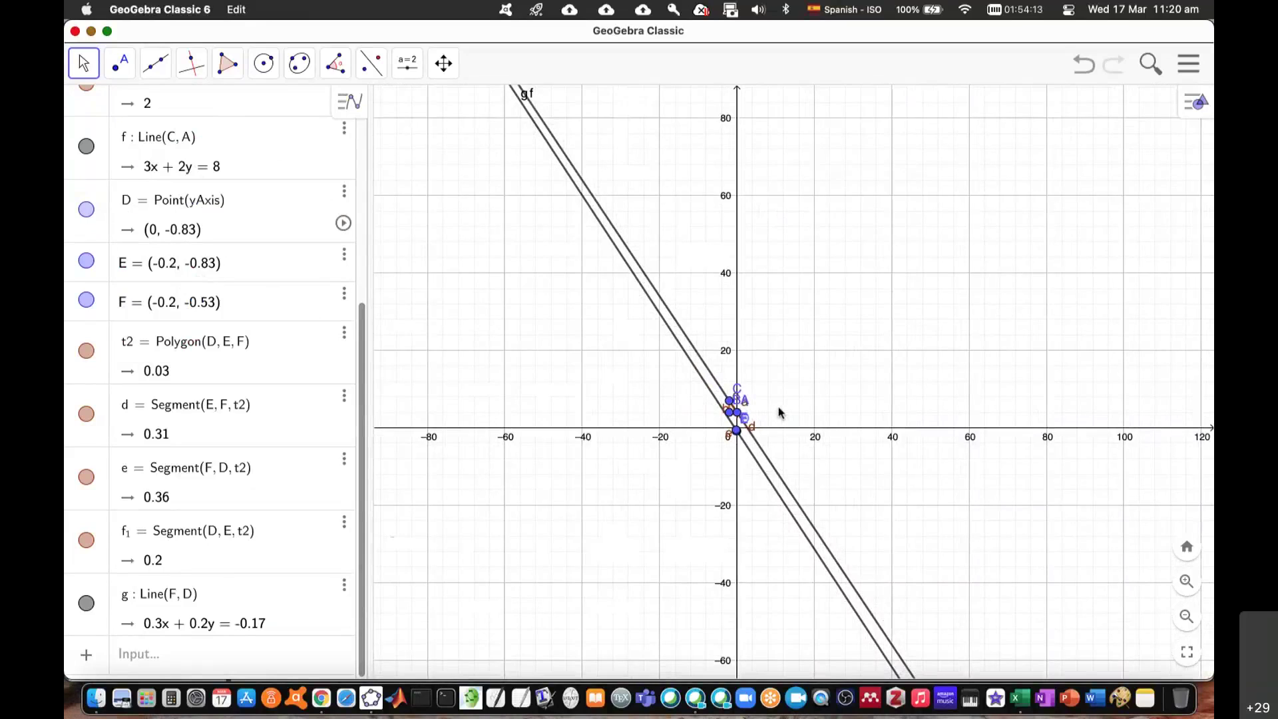
scroll(781, 413, down, 3)
scroll(781, 412, down, 3)
scroll(781, 412, up, 3)
scroll(779, 411, up, 3)
scroll(778, 403, up, 3)
scroll(778, 401, up, 3)
scroll(779, 399, up, 3)
scroll(776, 399, up, 2)
scroll(776, 400, up, 2)
drag(776, 399, 932, 215)
Step: Centre on triangle DEF and drag E to (−0.2, −0.83), making side d vertical at 0.3
scroll(723, 273, up, 2)
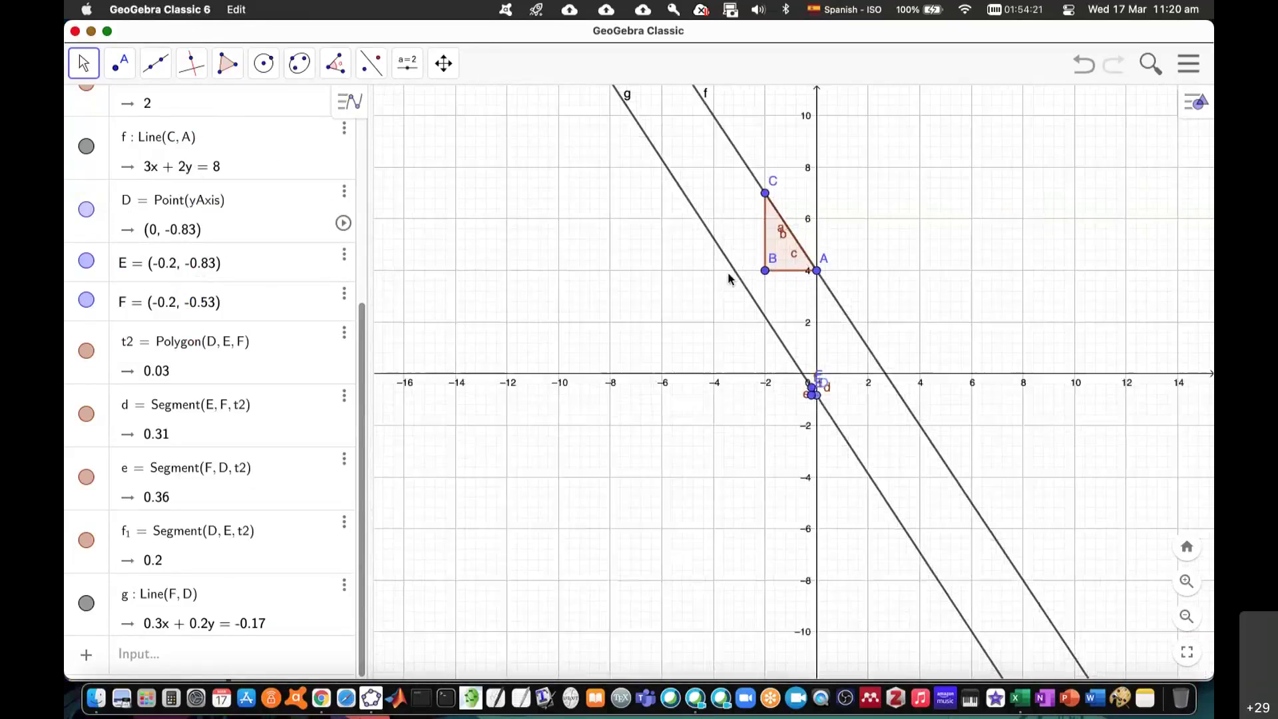
scroll(728, 278, up, 2)
scroll(962, 332, up, 3)
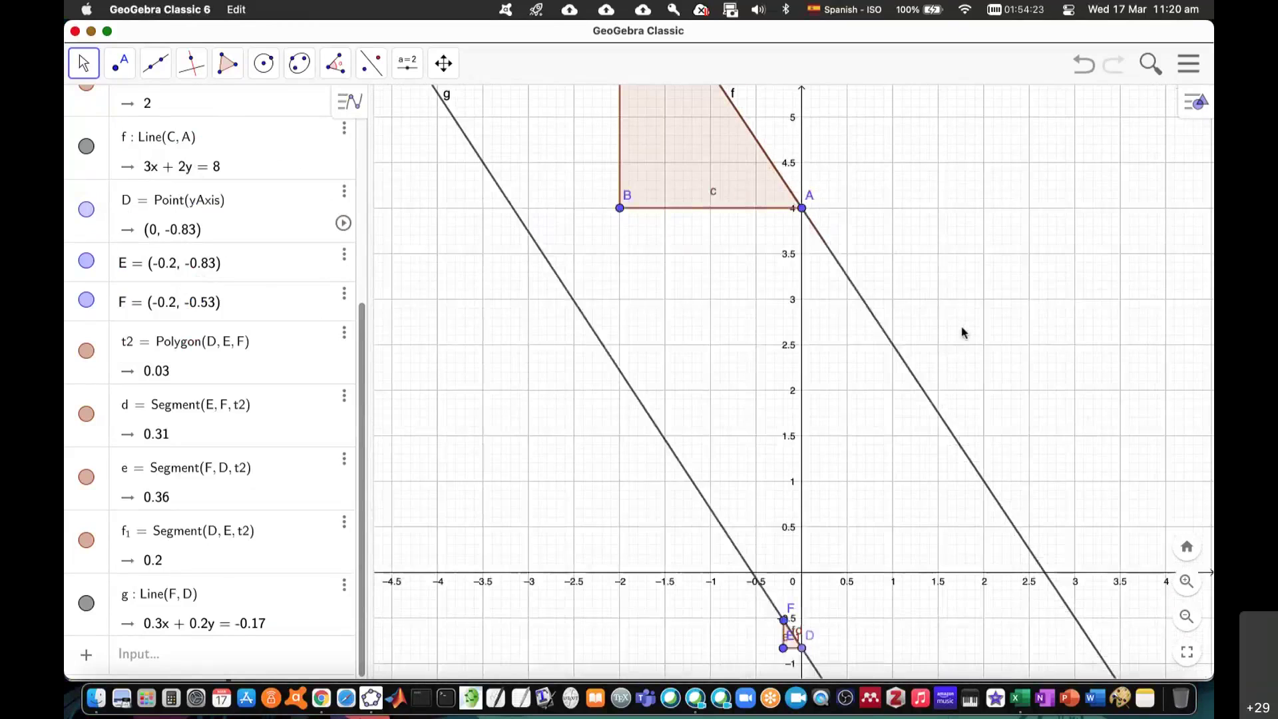
scroll(790, 260, up, 1)
scroll(787, 248, up, 1)
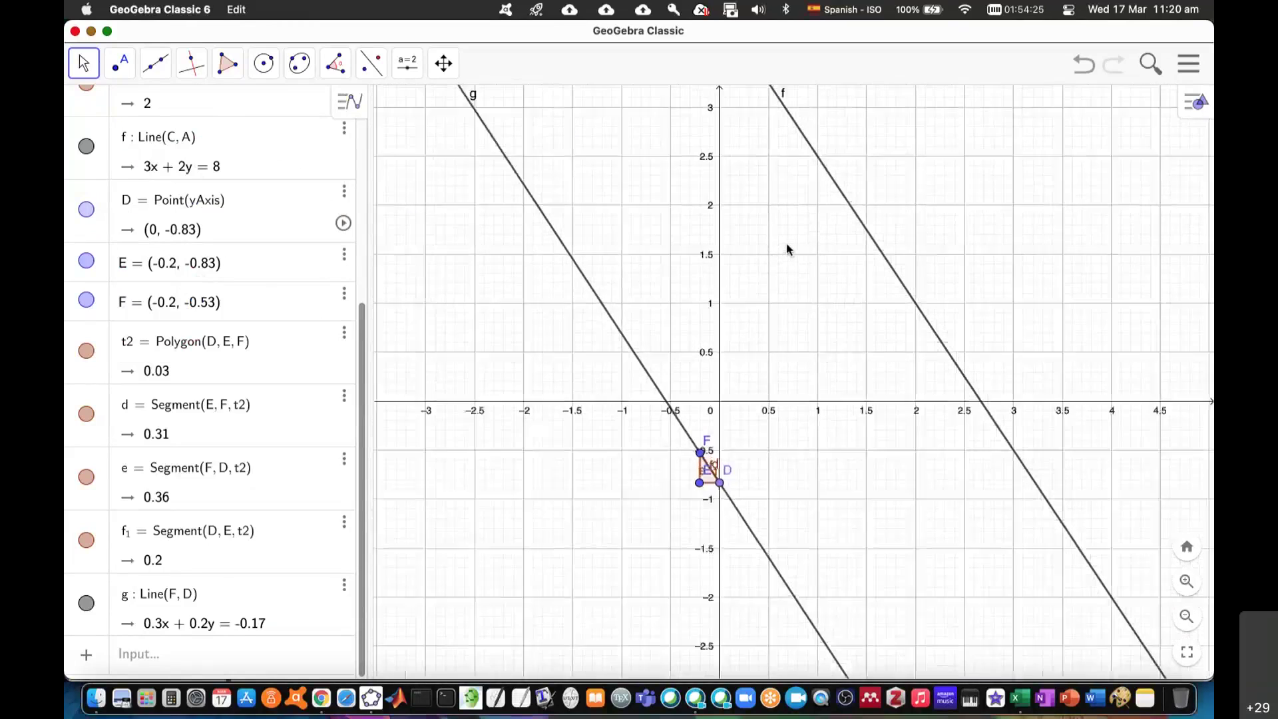
scroll(788, 249, up, 1)
drag(802, 384, 764, 117)
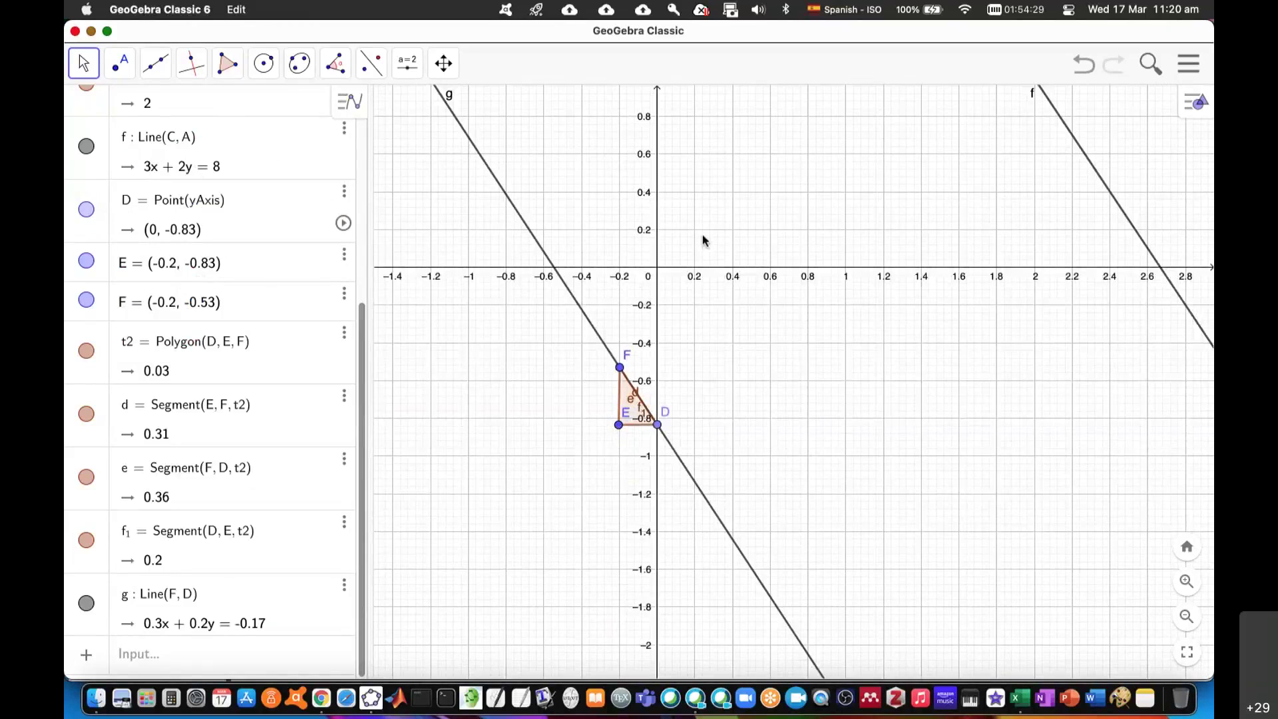
scroll(702, 245, up, 1)
scroll(699, 248, up, 1)
scroll(699, 248, up, 1)
drag(707, 617, 845, 331)
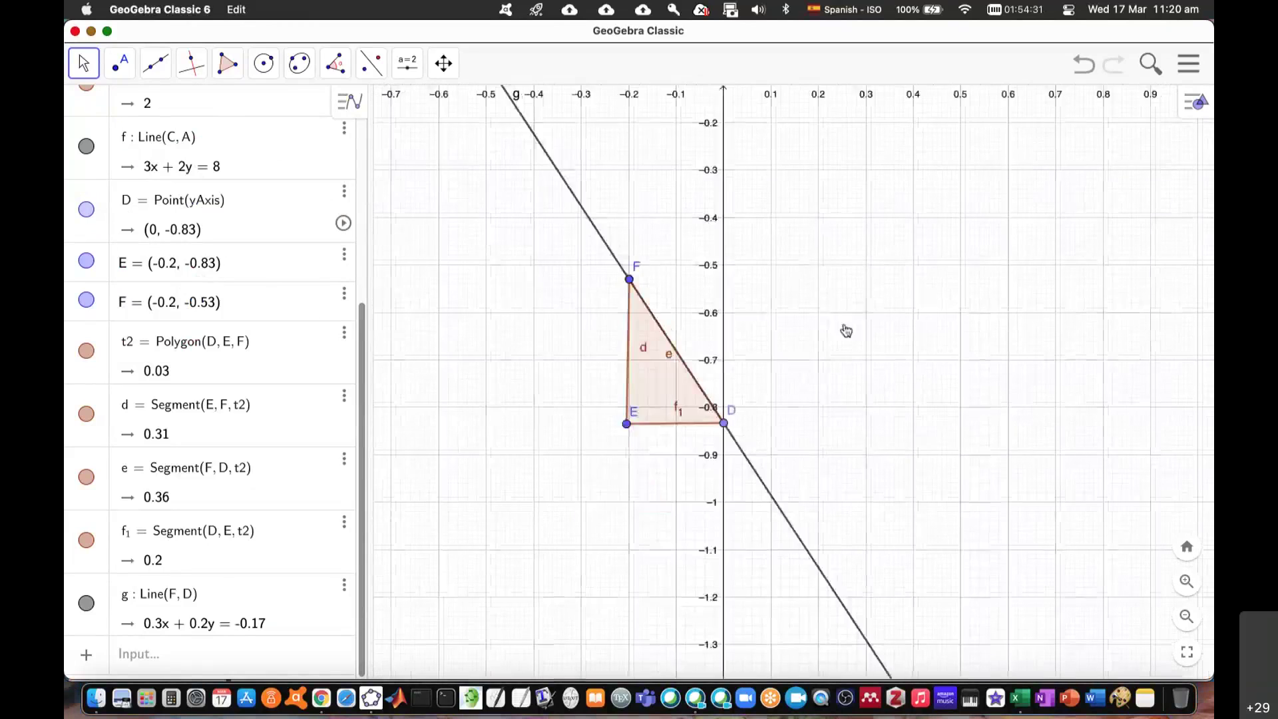
scroll(846, 306, up, 2)
drag(776, 451, 909, 360)
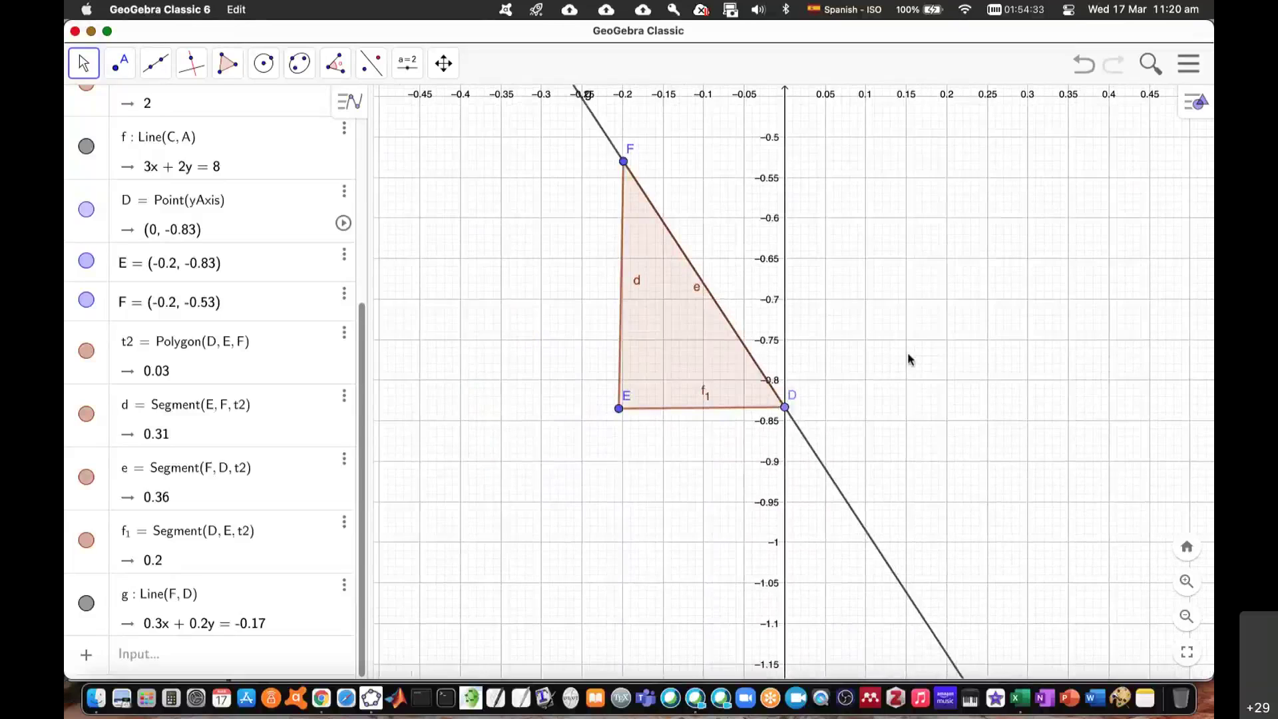
scroll(909, 359, up, 3)
scroll(908, 357, up, 1)
scroll(866, 412, down, 2)
scroll(856, 434, down, 2)
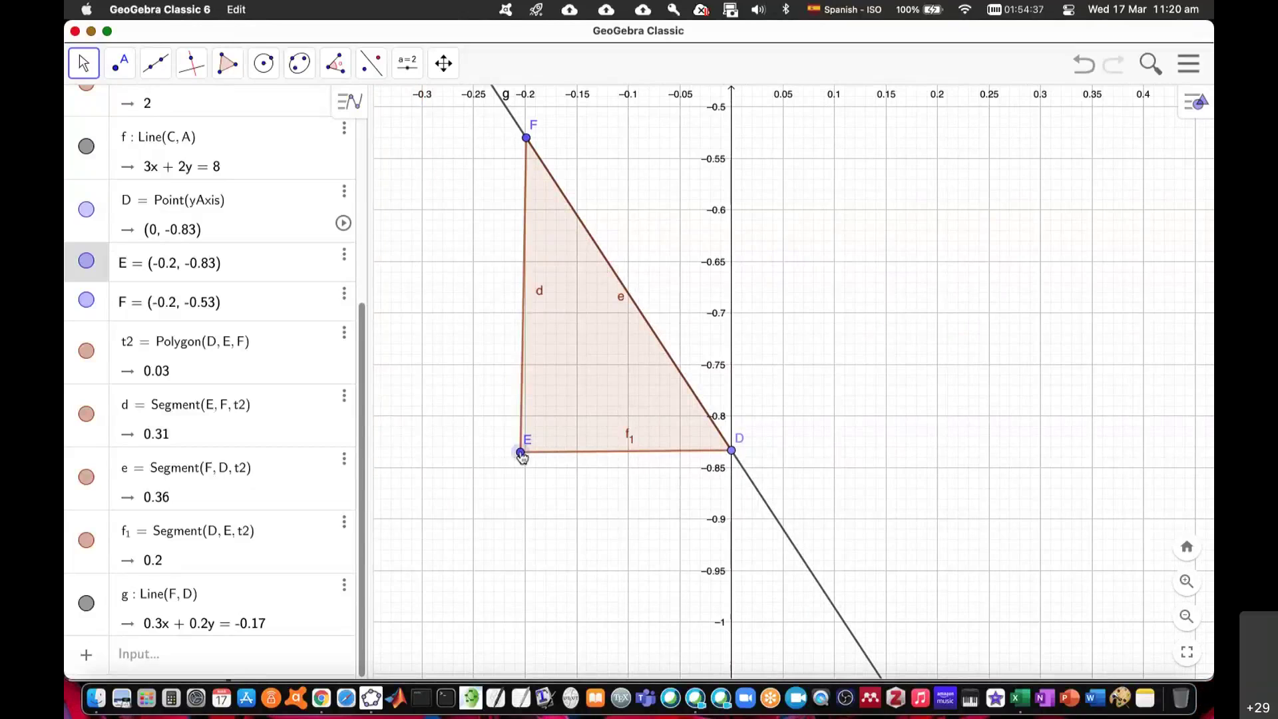
drag(522, 457, 528, 458)
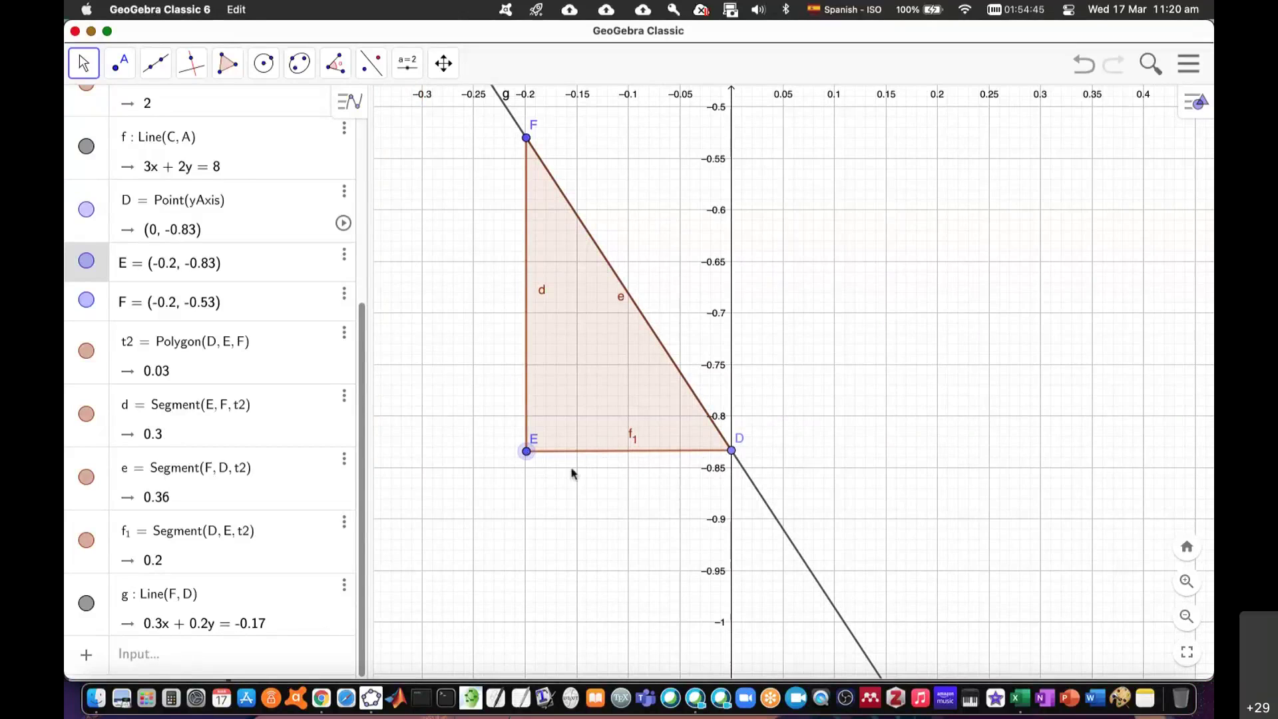
Step: Zoom out and pan until triangle ABC and parallel lines f and g appear together
scroll(810, 372, down, 2)
scroll(812, 380, down, 2)
scroll(812, 386, down, 2)
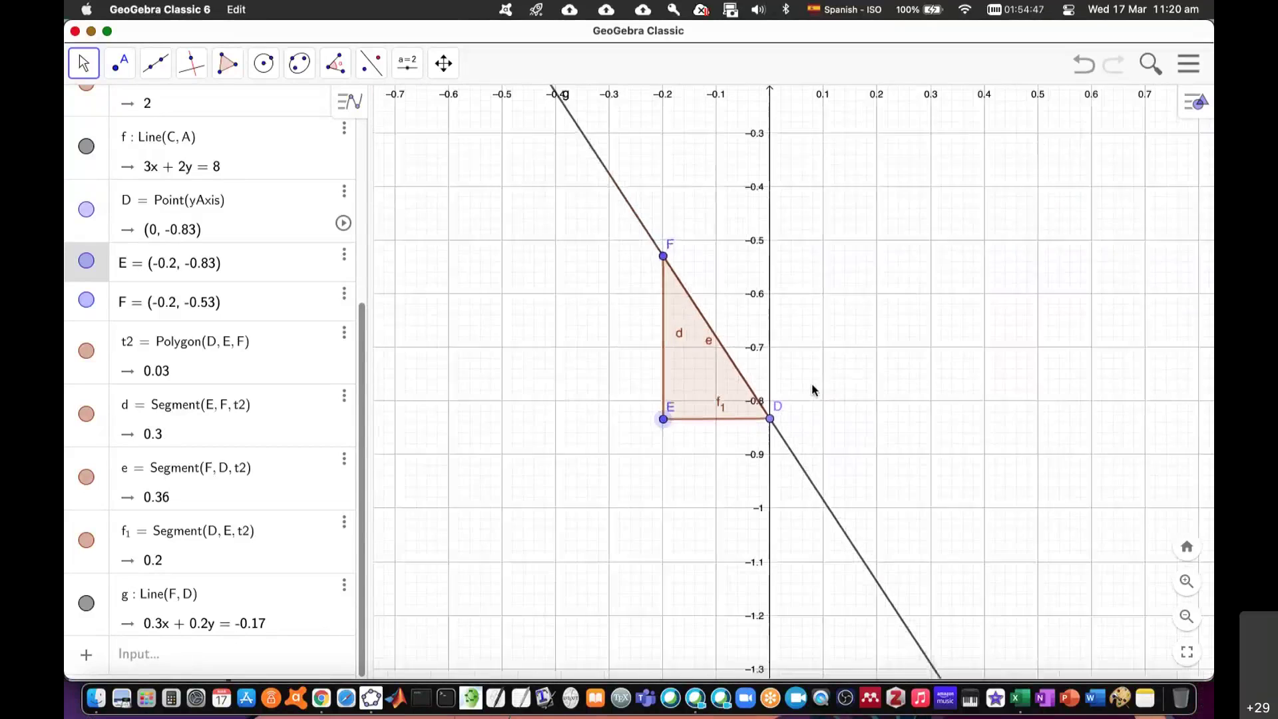
scroll(812, 389, down, 2)
scroll(812, 389, down, 1)
scroll(812, 390, down, 2)
scroll(812, 389, down, 2)
scroll(812, 390, down, 1)
scroll(812, 389, down, 1)
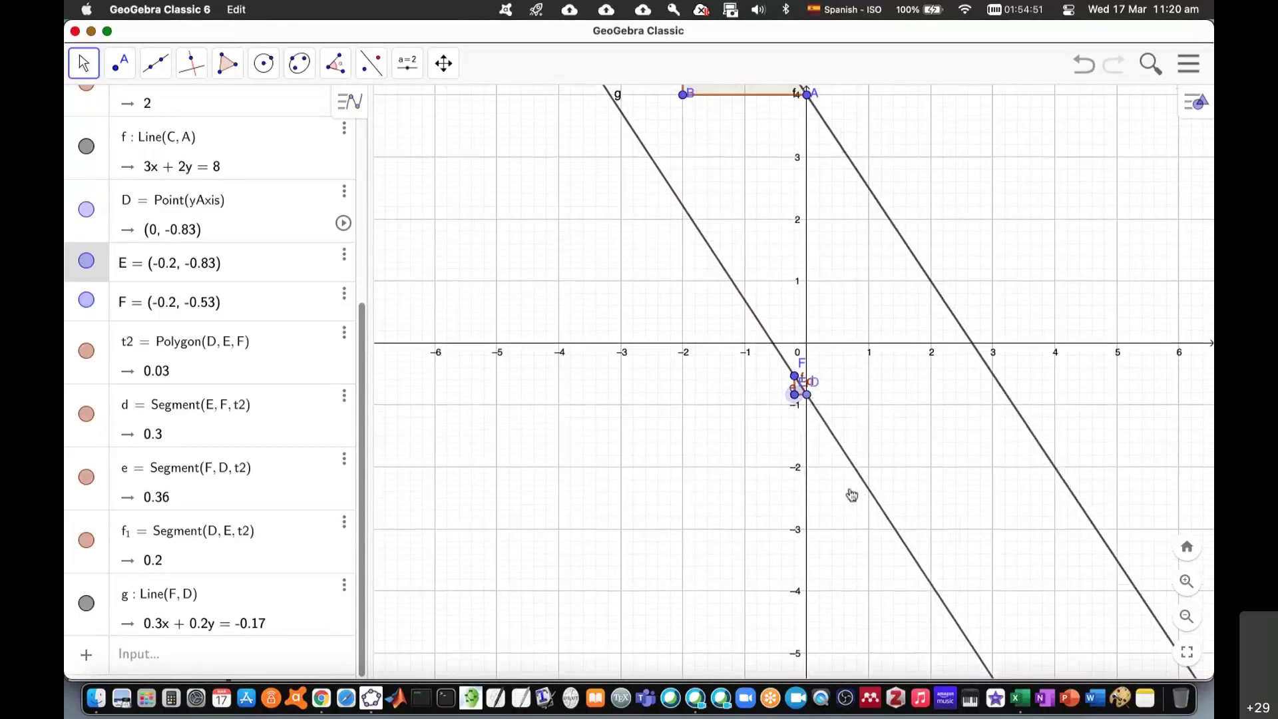
drag(850, 493, 816, 639)
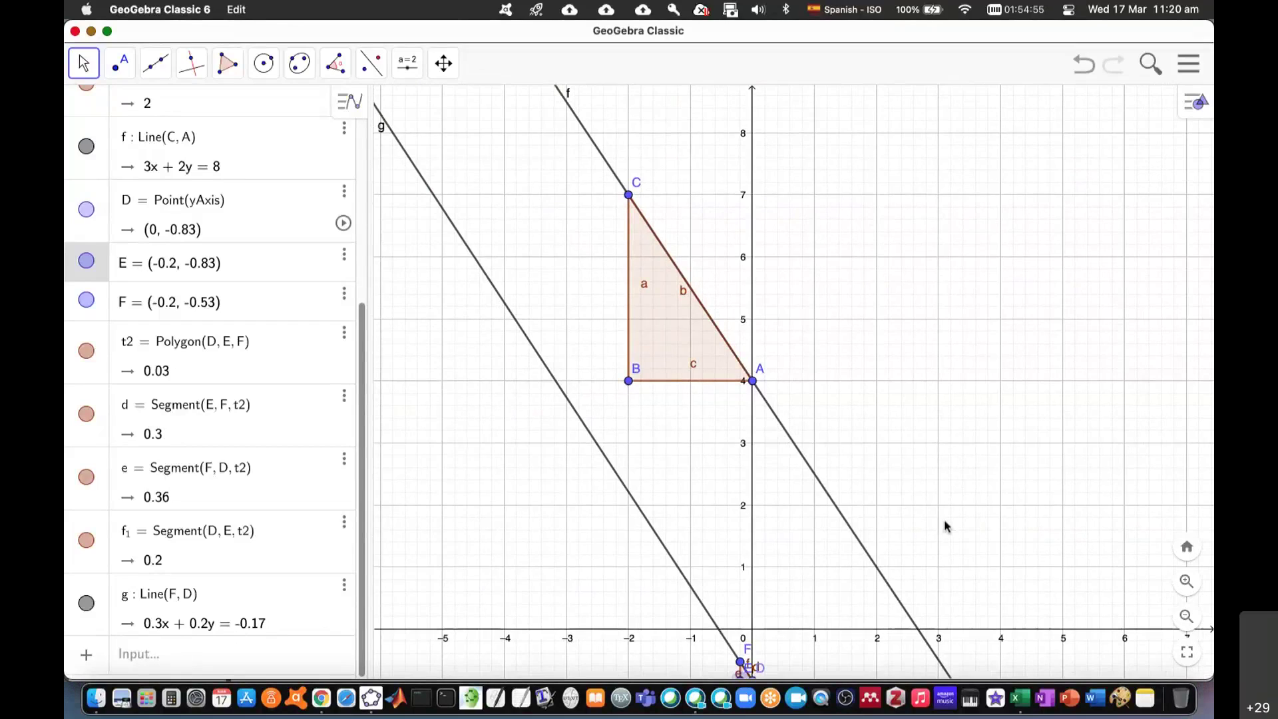
Step: Check the equal slopes in Excel by selecting cells G4:G5
key(super+Tab)
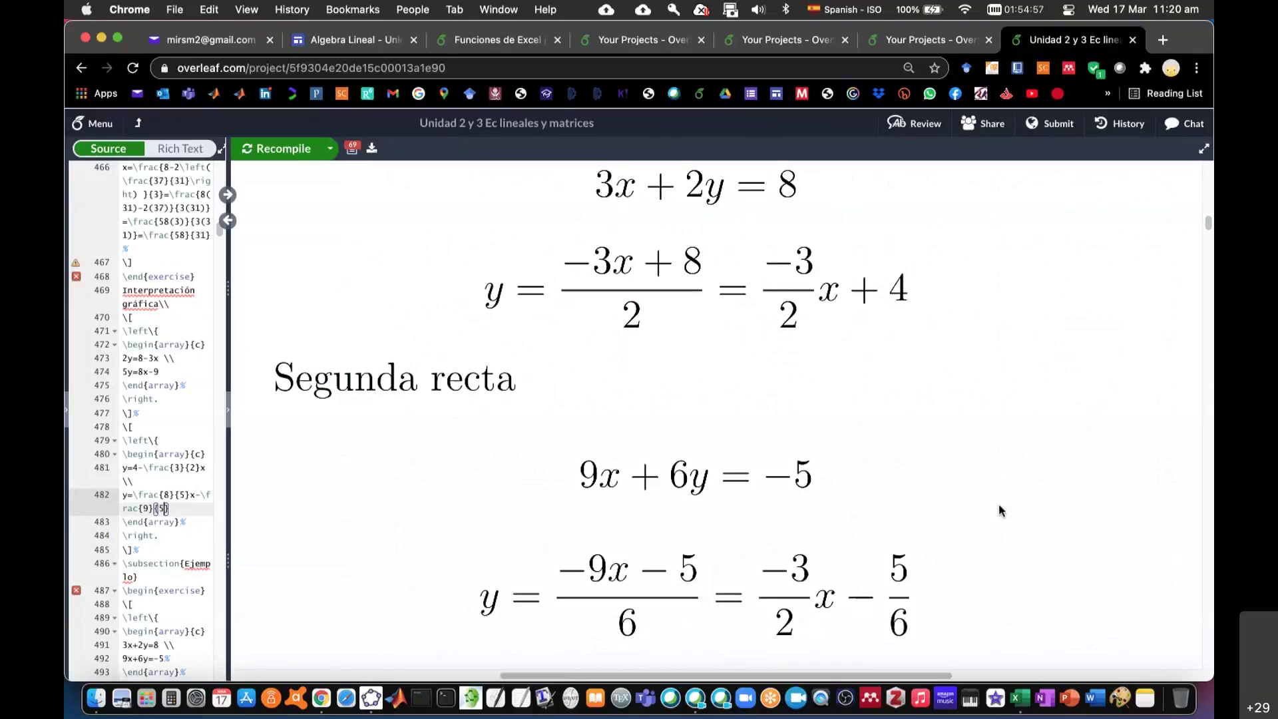
click(1014, 693)
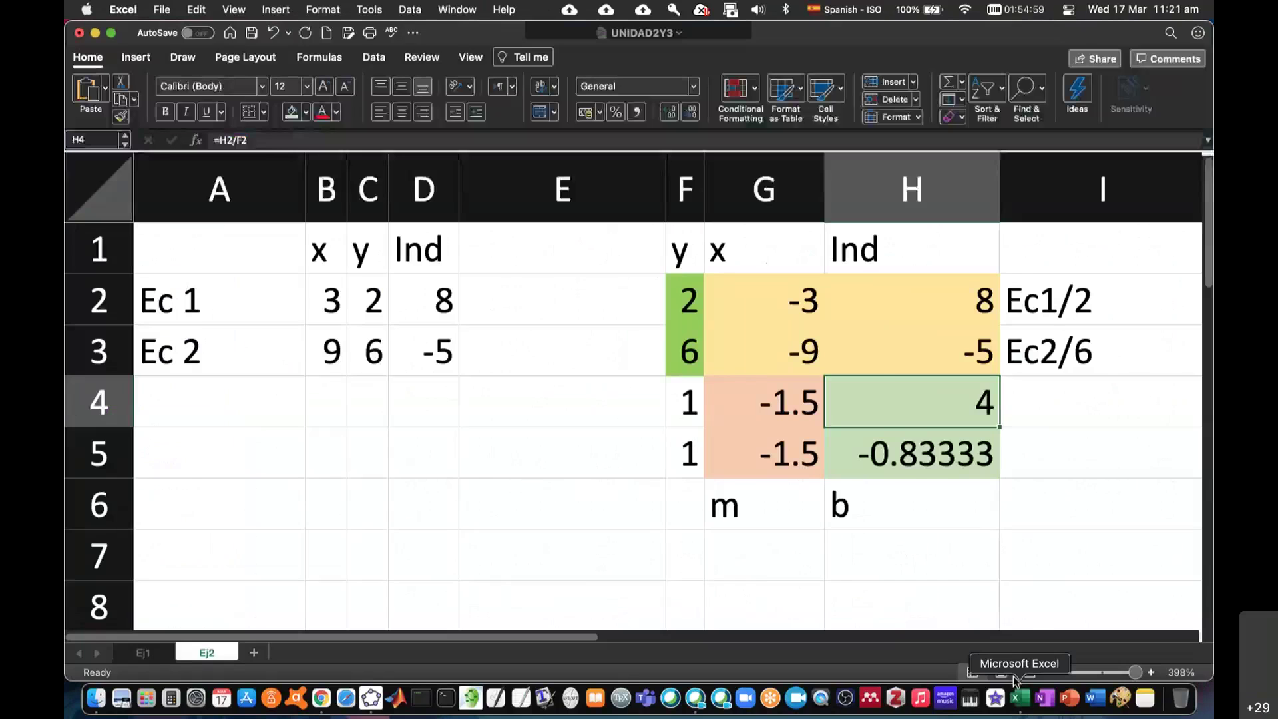
click(797, 395)
drag(796, 396, 799, 459)
drag(797, 394, 798, 463)
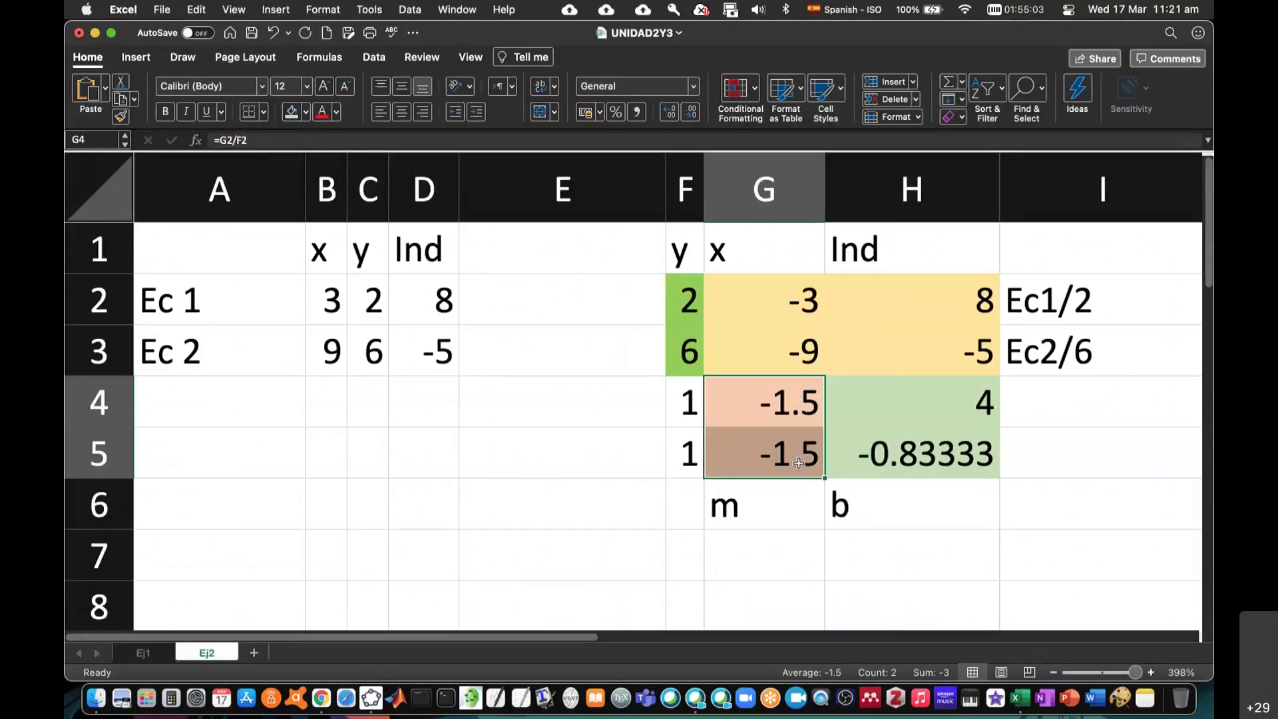
Step: Return to Overleaf via GeoGebra and scroll the PDF to the no-solution conclusion
key(super+Tab)
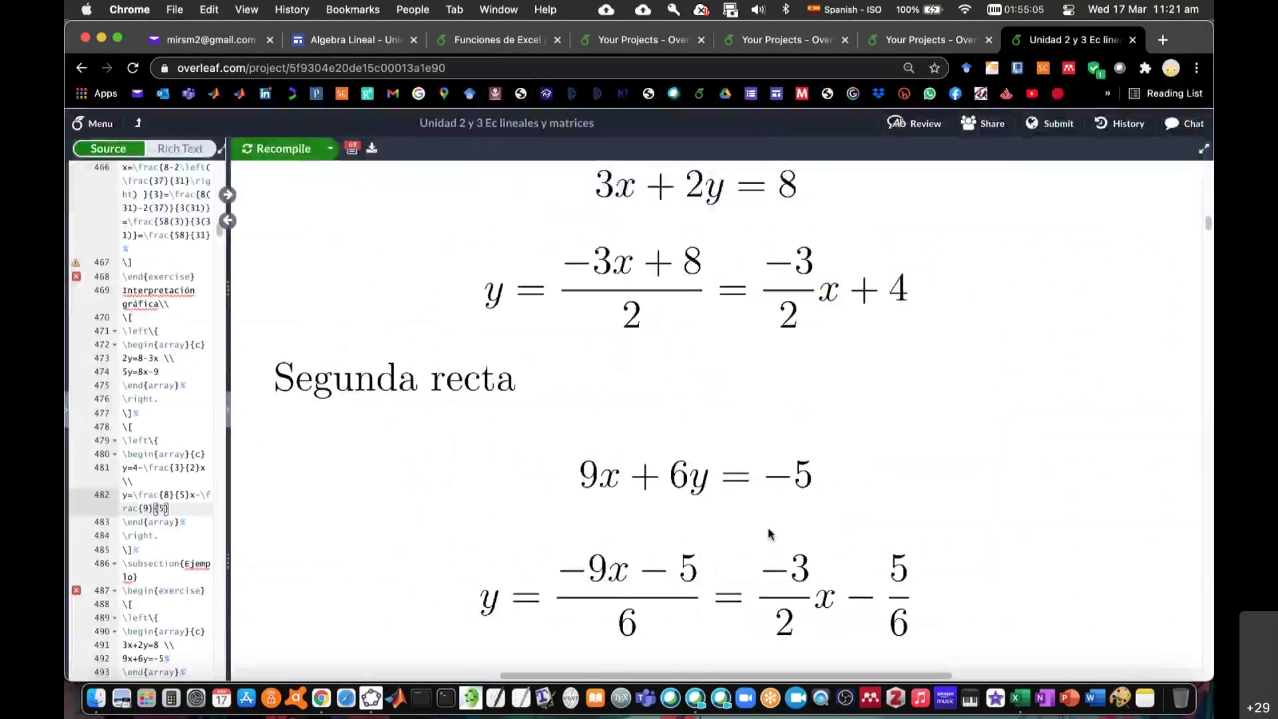
click(370, 697)
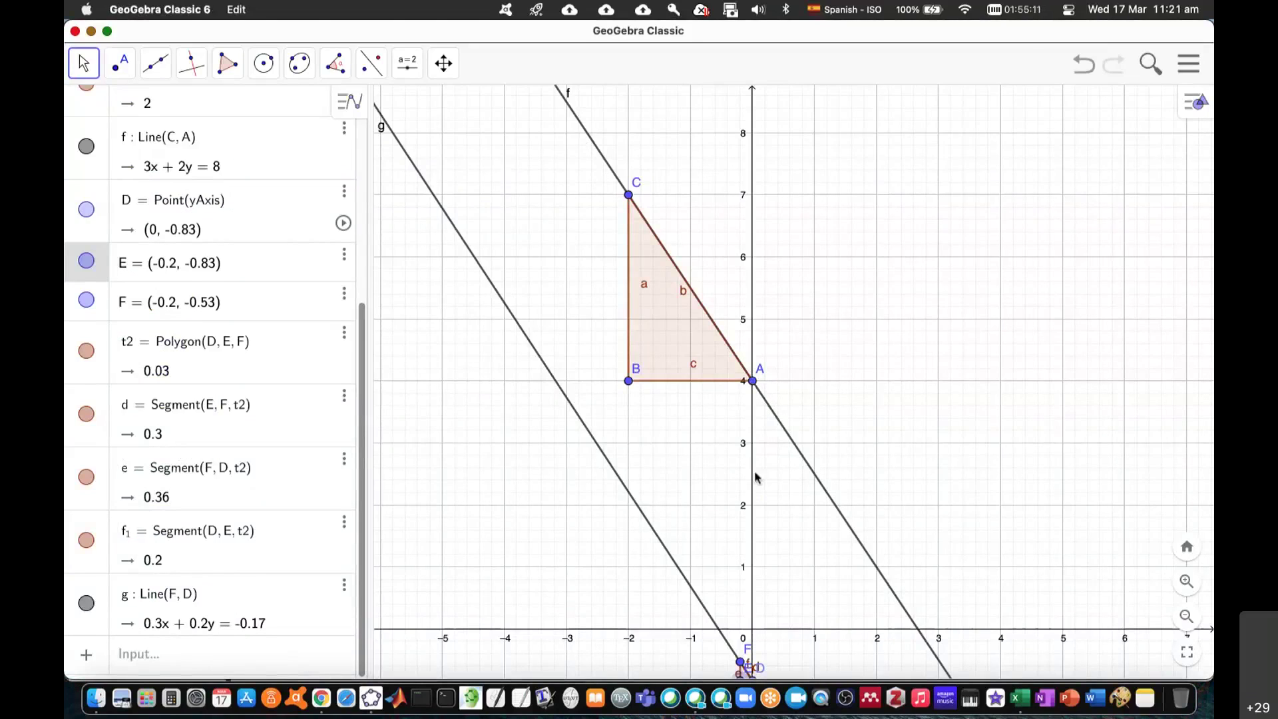
key(super+Tab)
scroll(858, 546, down, 10)
scroll(856, 540, down, 2)
scroll(855, 540, down, 2)
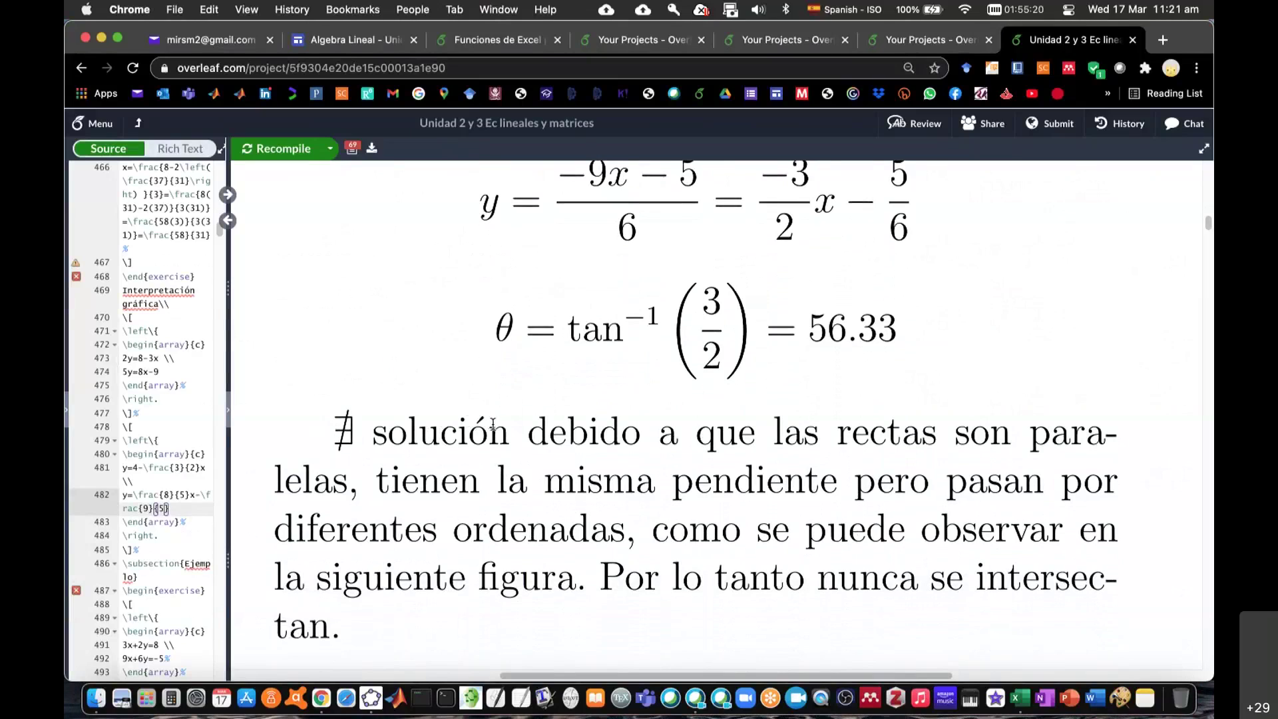
Step: Highlight the ∄ solución statement, then scroll through the parallel-lines figure
drag(516, 432, 321, 428)
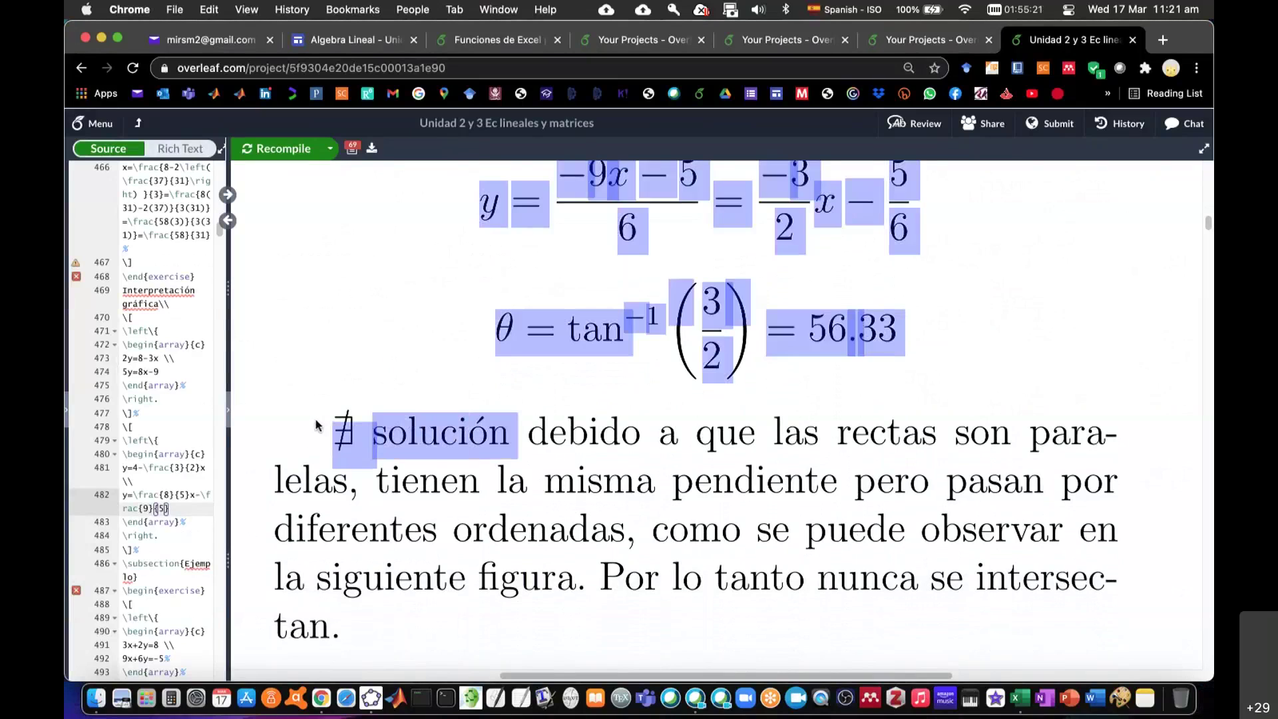
click(618, 443)
scroll(735, 453, up, 3)
scroll(734, 453, down, 4)
scroll(735, 453, down, 4)
scroll(734, 453, down, 4)
scroll(734, 453, down, 3)
scroll(734, 453, down, 2)
scroll(734, 453, down, 5)
scroll(734, 453, down, 1)
scroll(733, 452, up, 4)
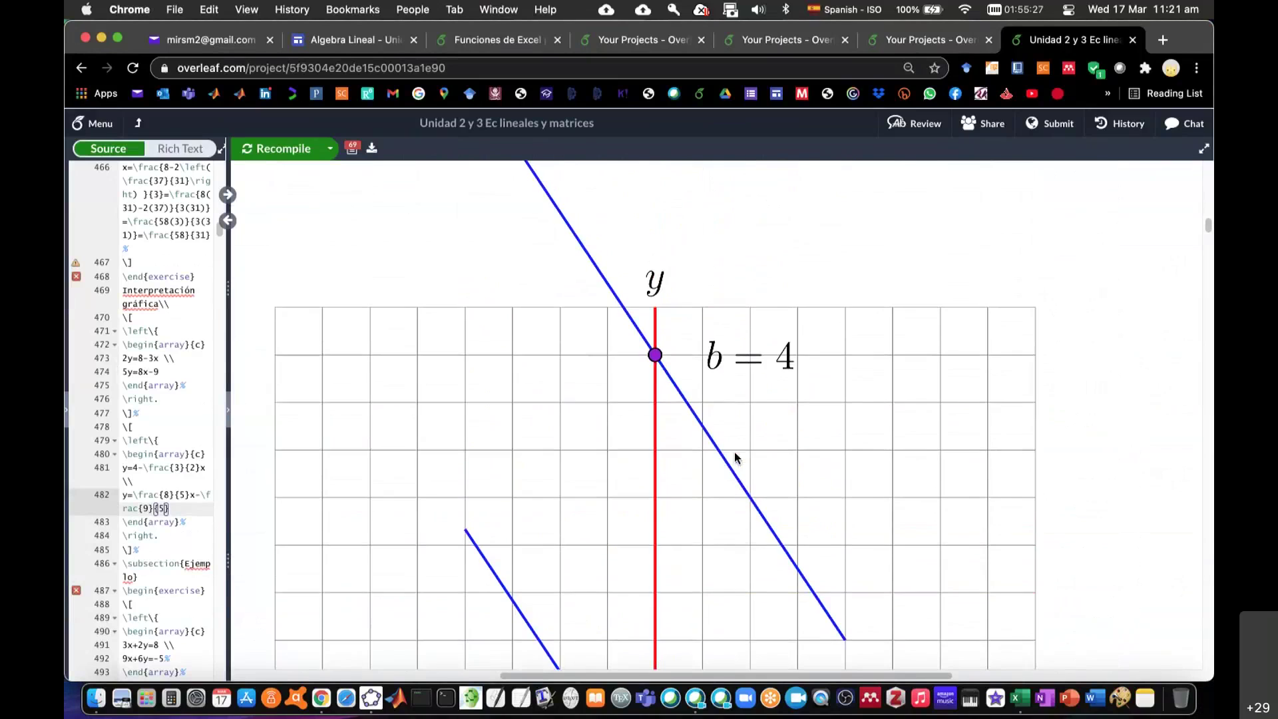
scroll(706, 413, down, 1)
scroll(723, 475, down, 3)
scroll(726, 485, down, 3)
scroll(726, 485, down, 2)
scroll(699, 476, down, 1)
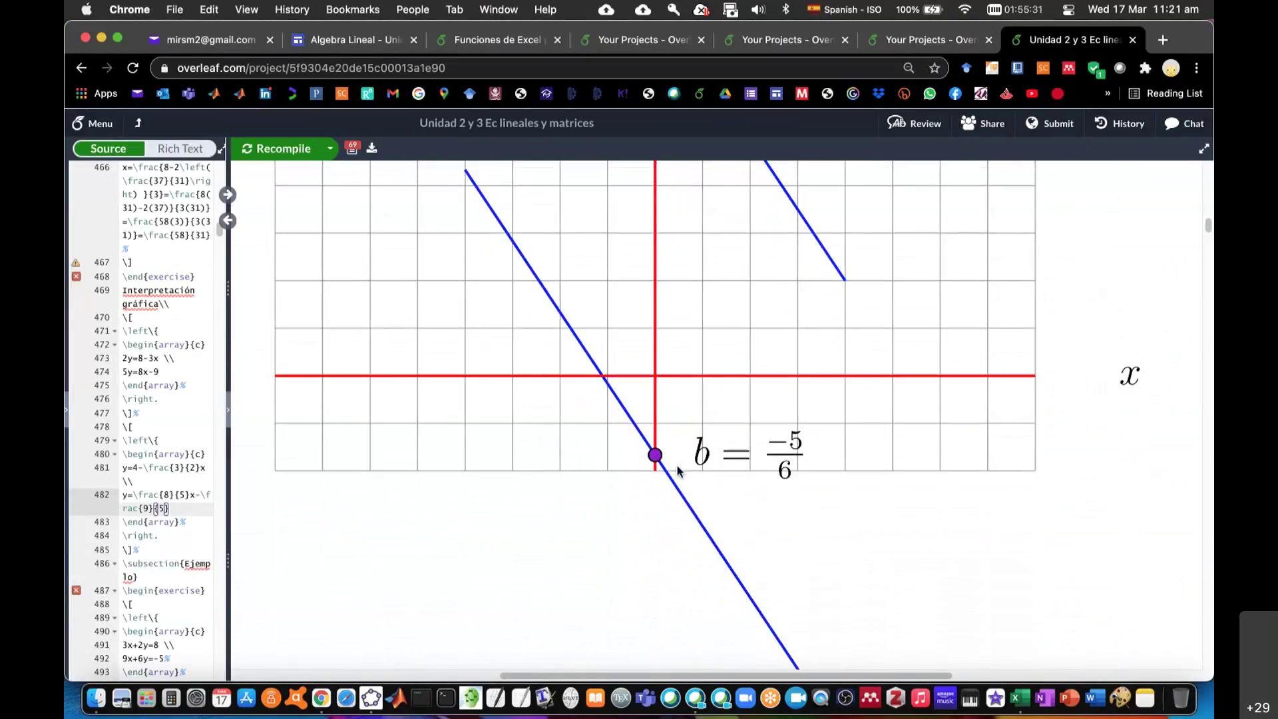
scroll(699, 459, up, 1)
scroll(705, 486, up, 3)
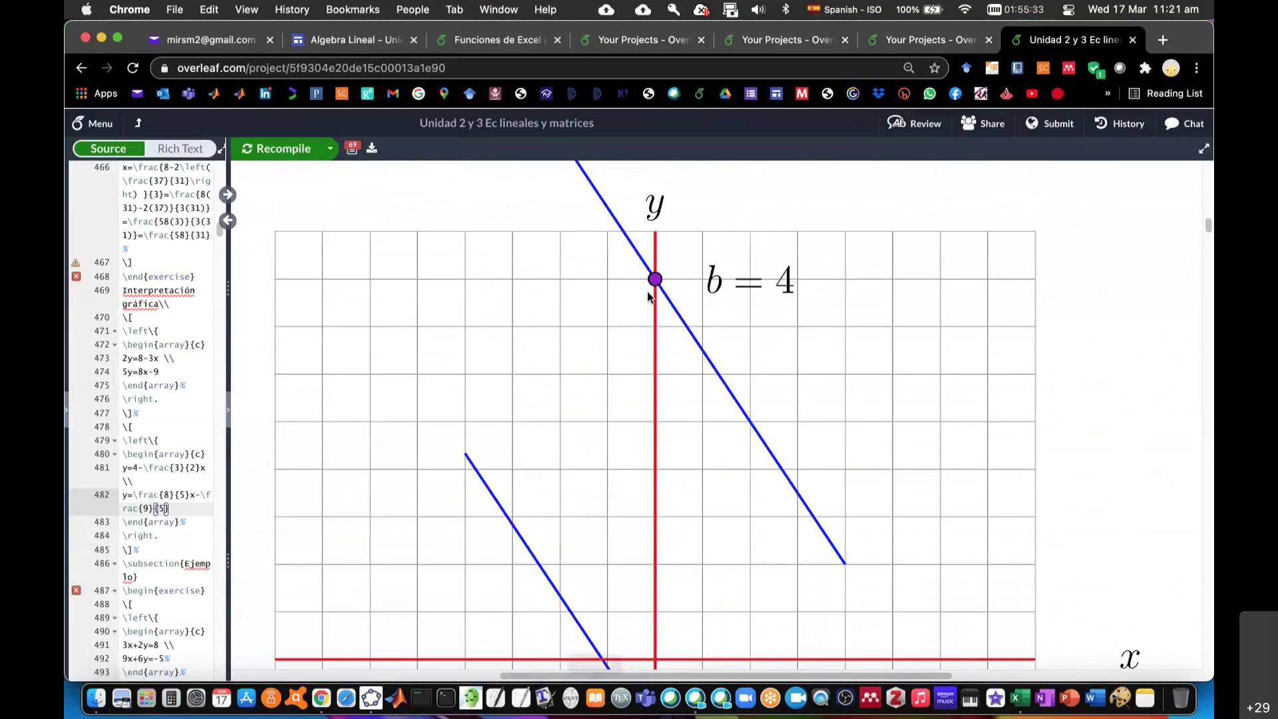
scroll(690, 479, down, 4)
scroll(691, 479, down, 5)
scroll(692, 475, up, 2)
scroll(693, 476, up, 5)
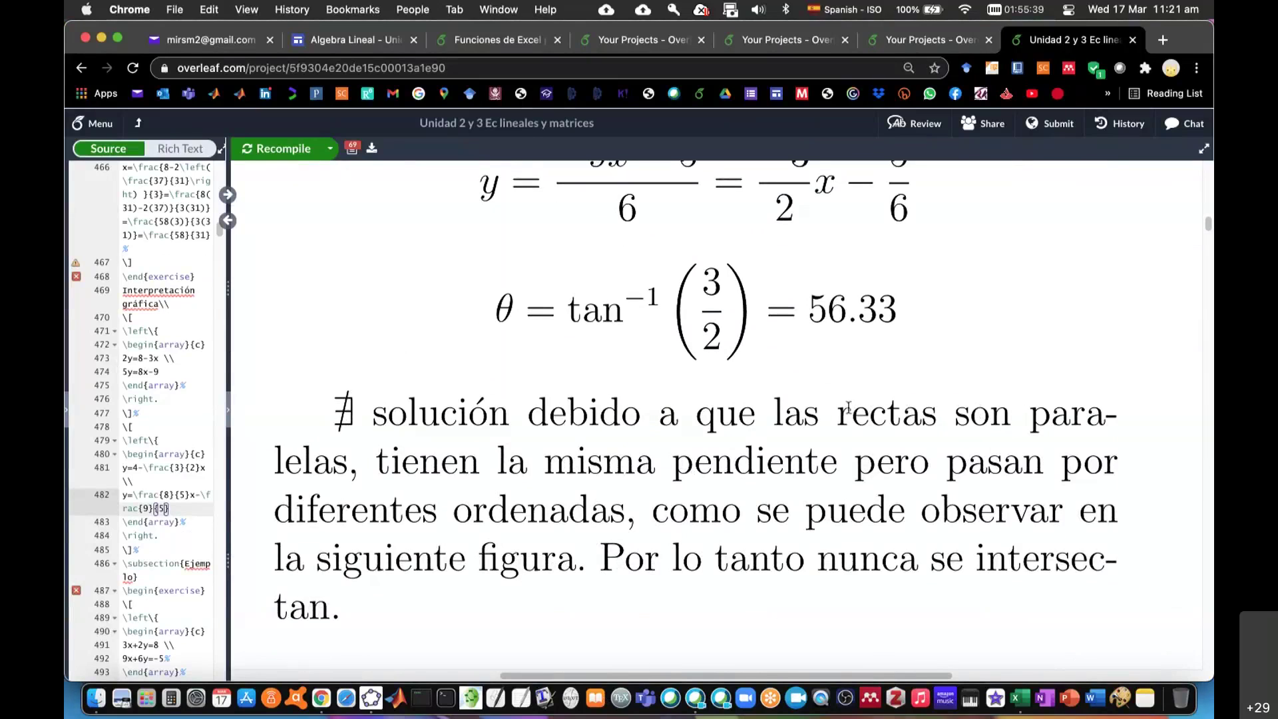
Step: Highlight 'las rectas son paralelas', review the graph, then bring the Excel Ej2 sheet forward
drag(780, 414, 347, 464)
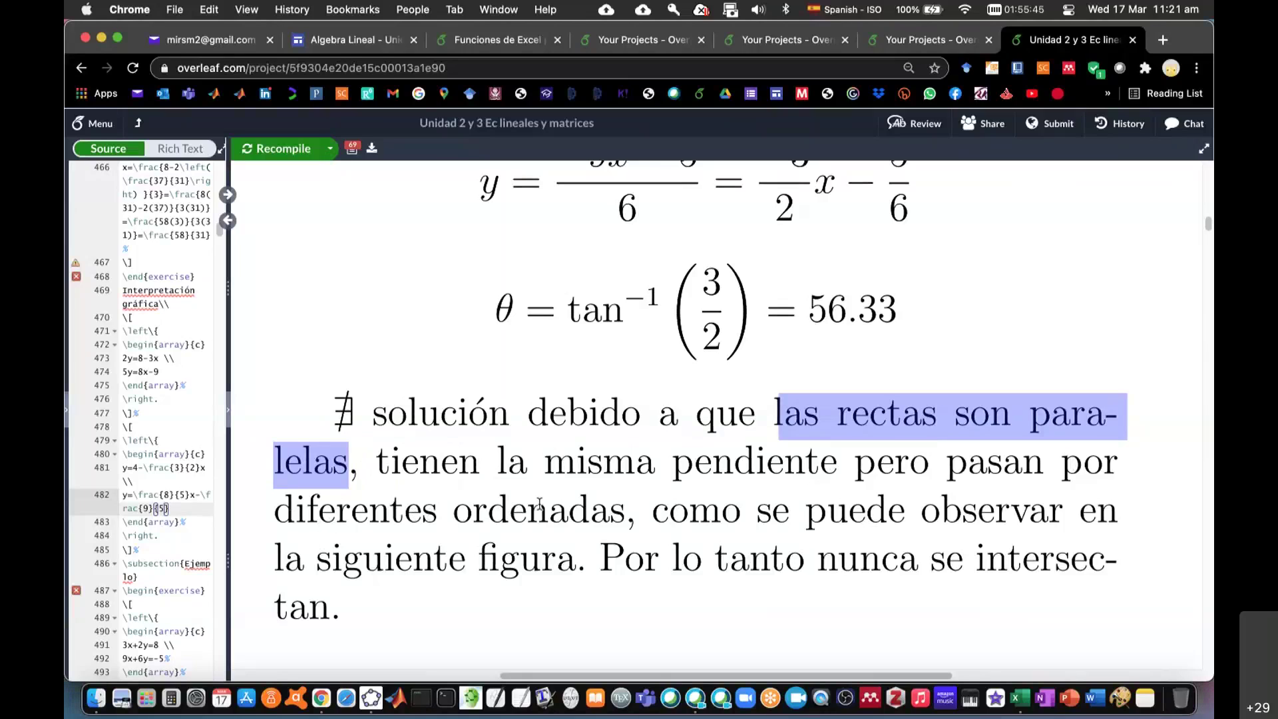
scroll(737, 582, down, 1)
scroll(737, 582, down, 5)
scroll(737, 582, down, 5)
scroll(737, 583, down, 5)
scroll(737, 586, down, 5)
scroll(736, 584, down, 5)
scroll(737, 583, up, 10)
scroll(737, 583, up, 10)
scroll(737, 583, up, 2)
scroll(753, 472, down, 6)
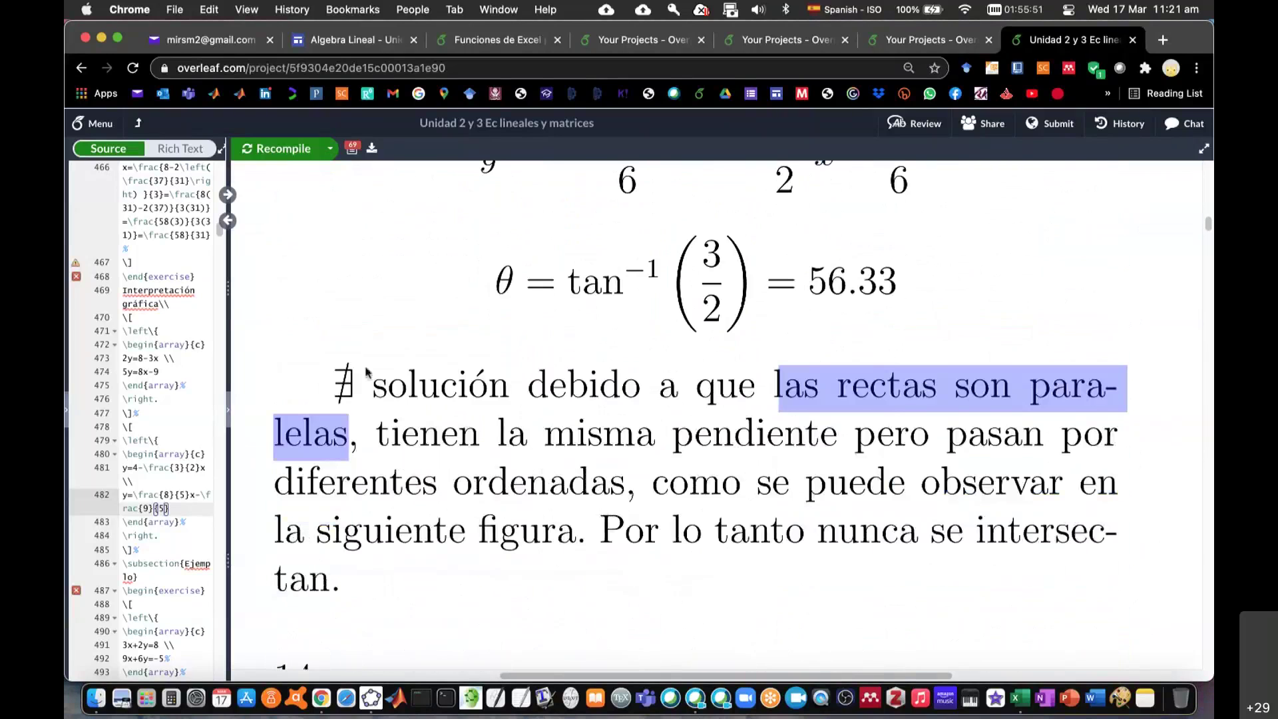
click(340, 382)
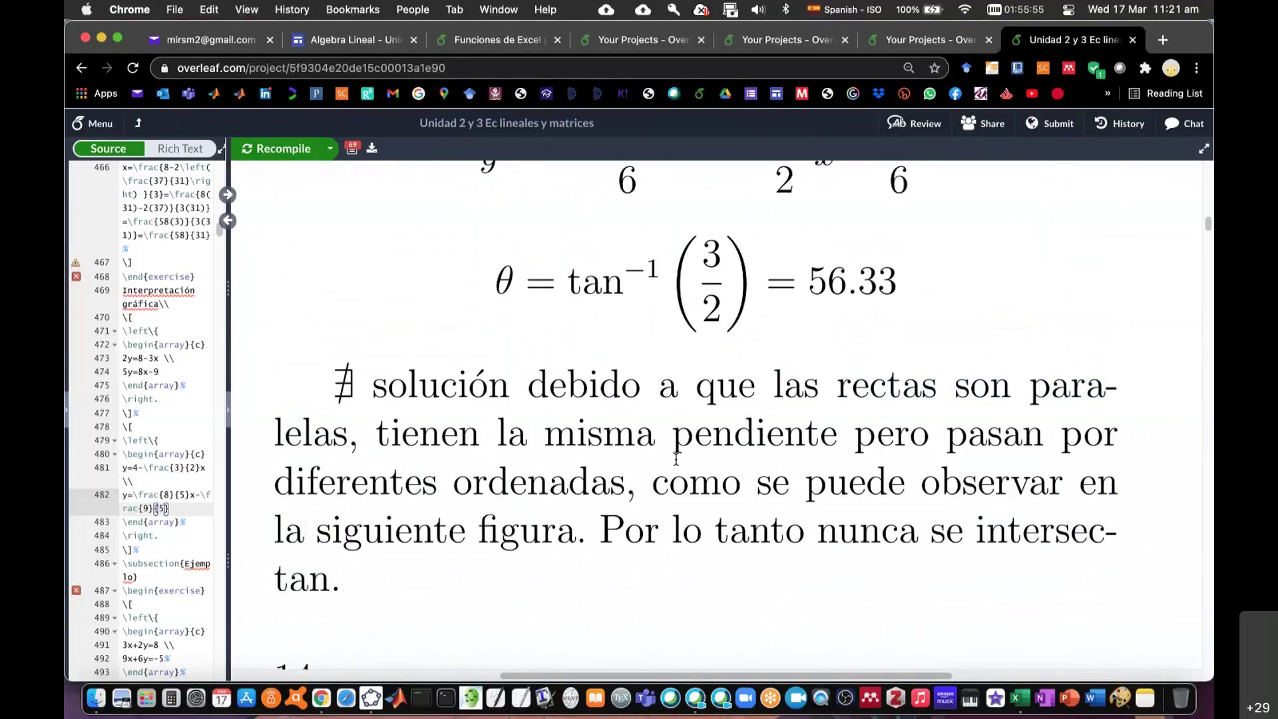
click(1018, 695)
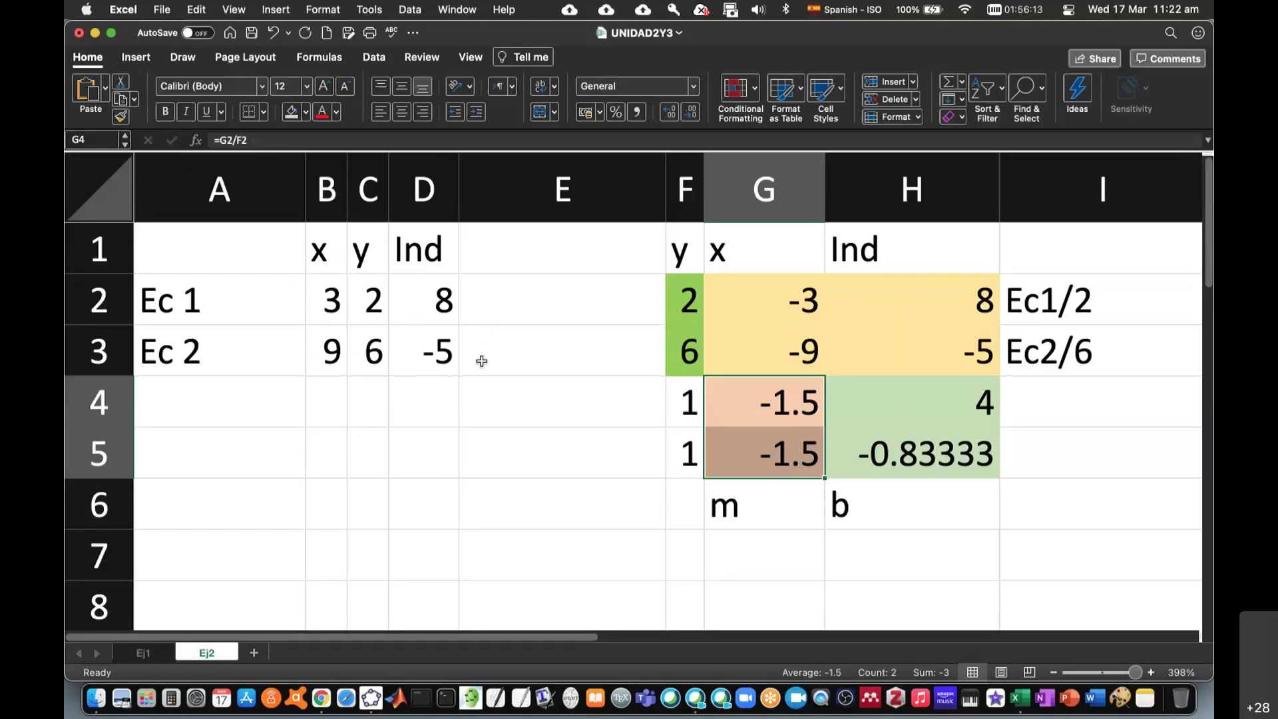
Step: Switch to Overleaf and scroll the PDF to the ∄ solución paragraph on page 14
key(super+Tab)
scroll(730, 439, down, 5)
scroll(730, 440, down, 5)
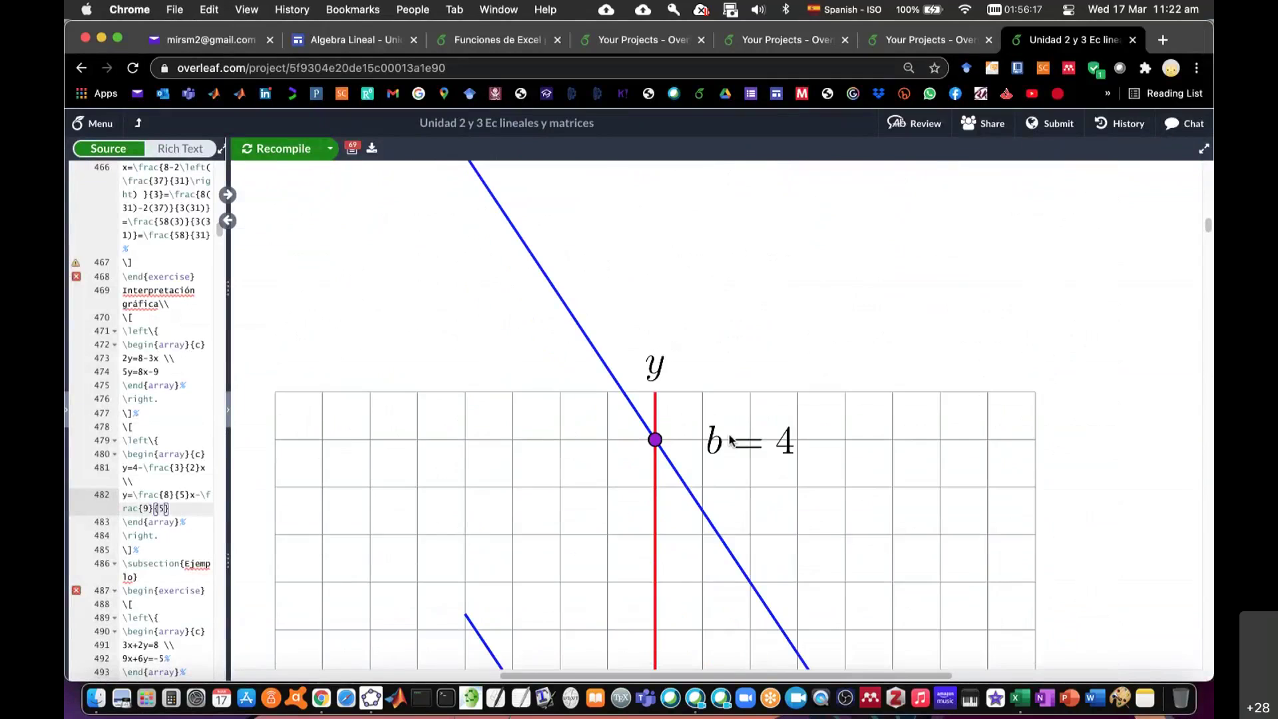
scroll(730, 439, down, 10)
scroll(730, 440, down, 5)
scroll(730, 440, down, 5)
scroll(729, 435, up, 10)
scroll(730, 438, up, 10)
scroll(730, 440, up, 3)
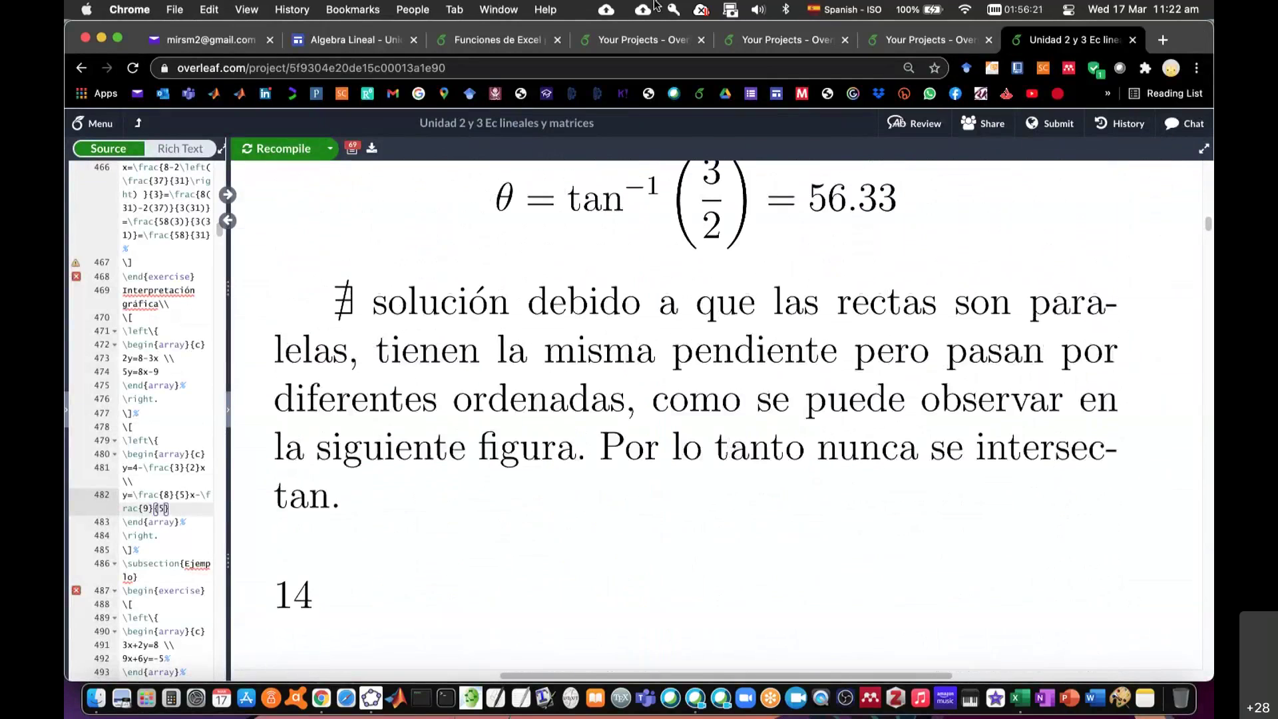